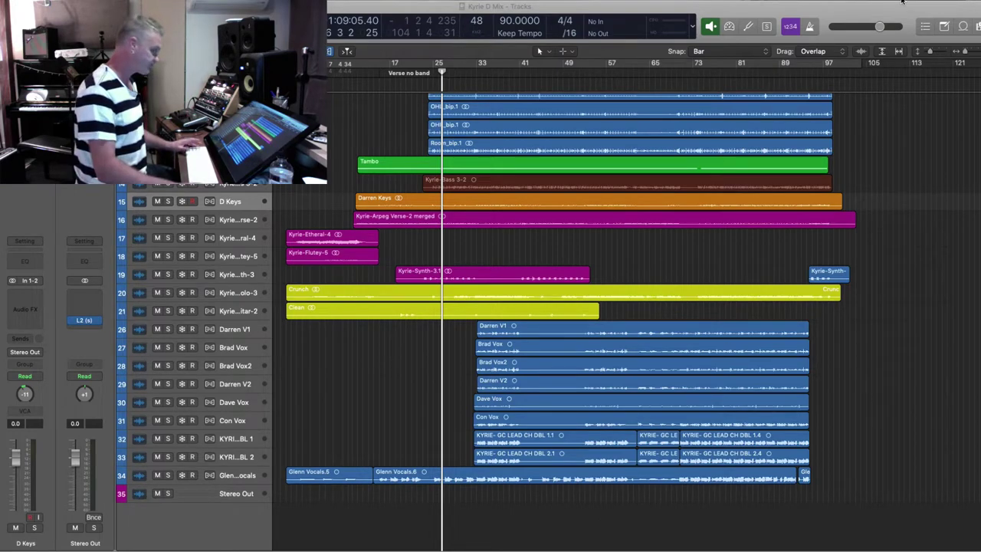
- Delete the empty track between the Click track and the Kick track
scroll(510, 121, up, 5)
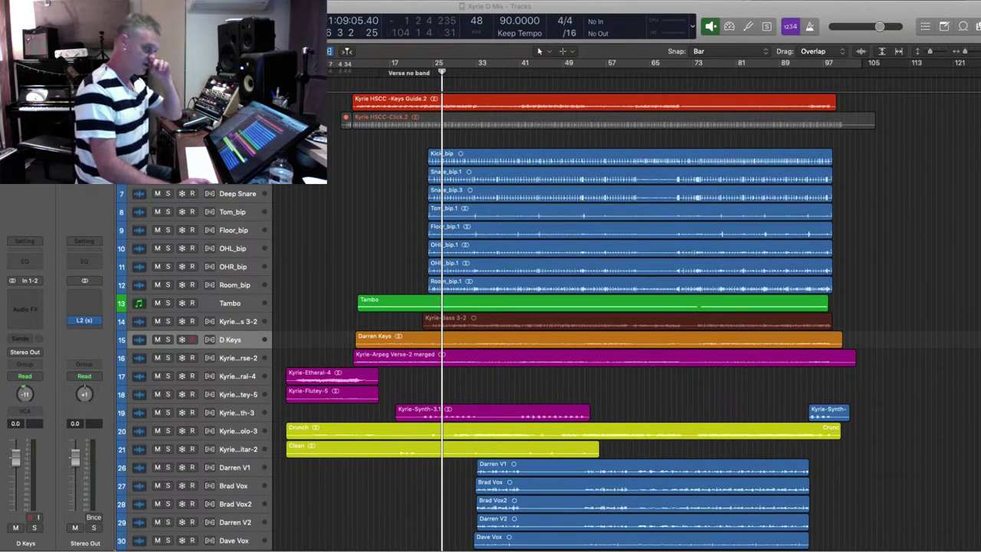
click(409, 106)
key(super+Down)
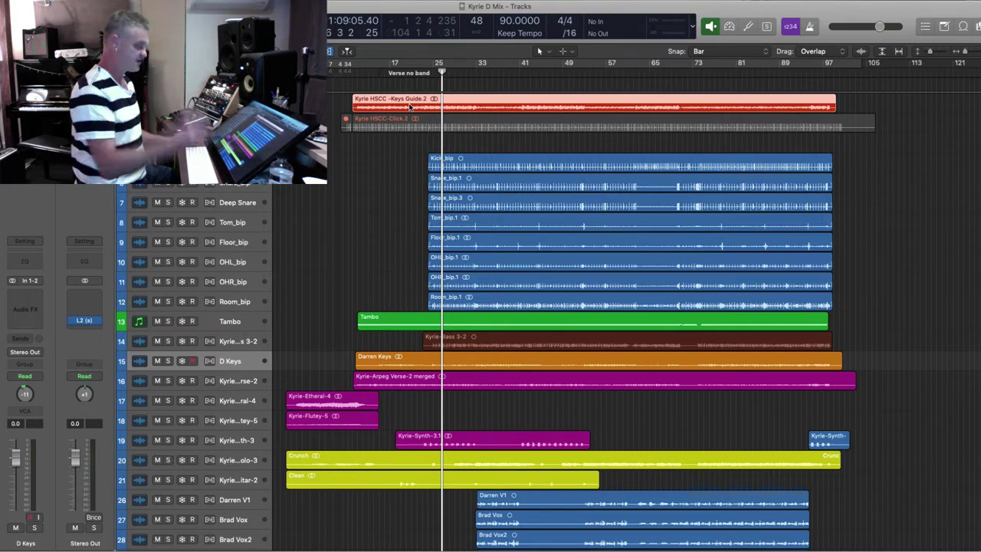
click(466, 143)
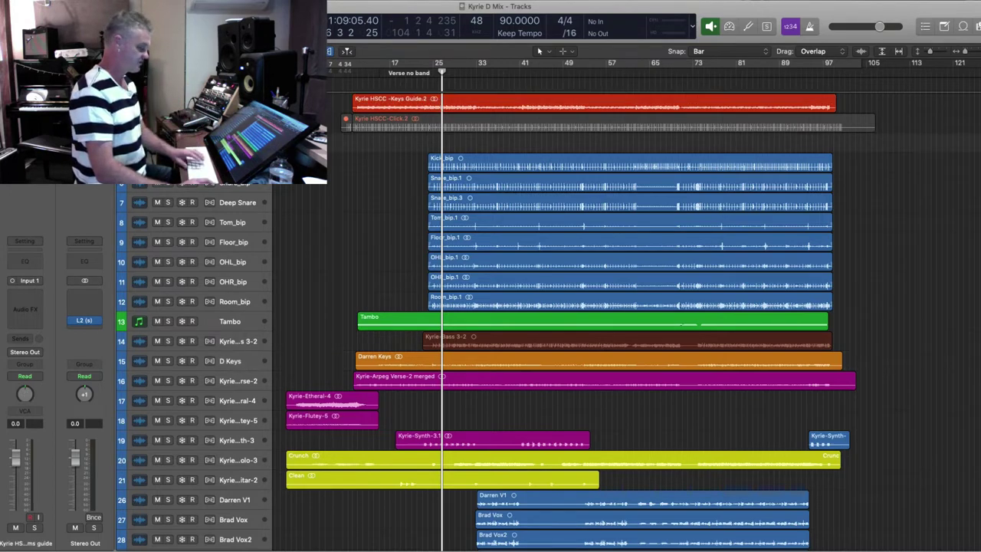
key(super+BackSpace)
click(382, 144)
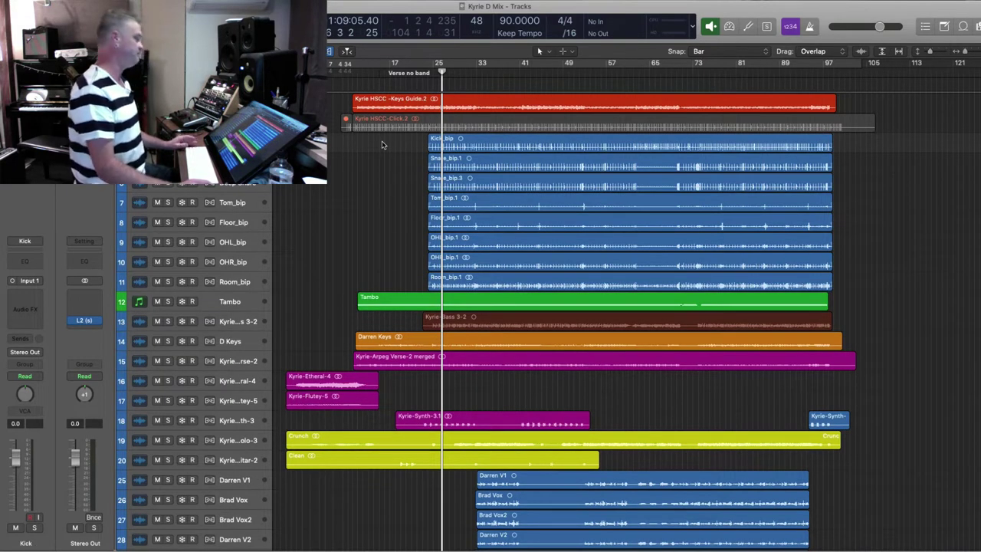
- Select all regions from Tambo down through the bass, keys, synth, guitar and vocal tracks and mute them
click(403, 106)
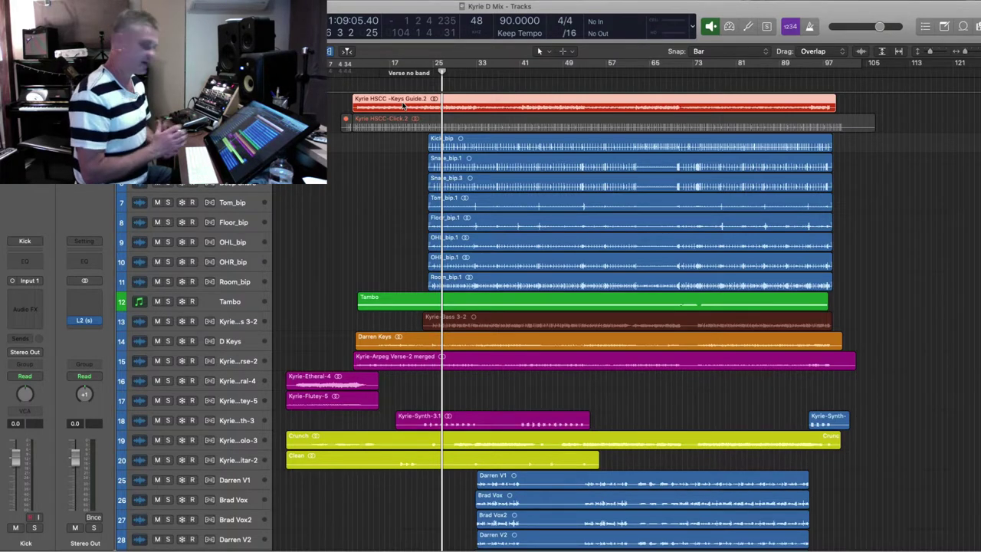
click(368, 178)
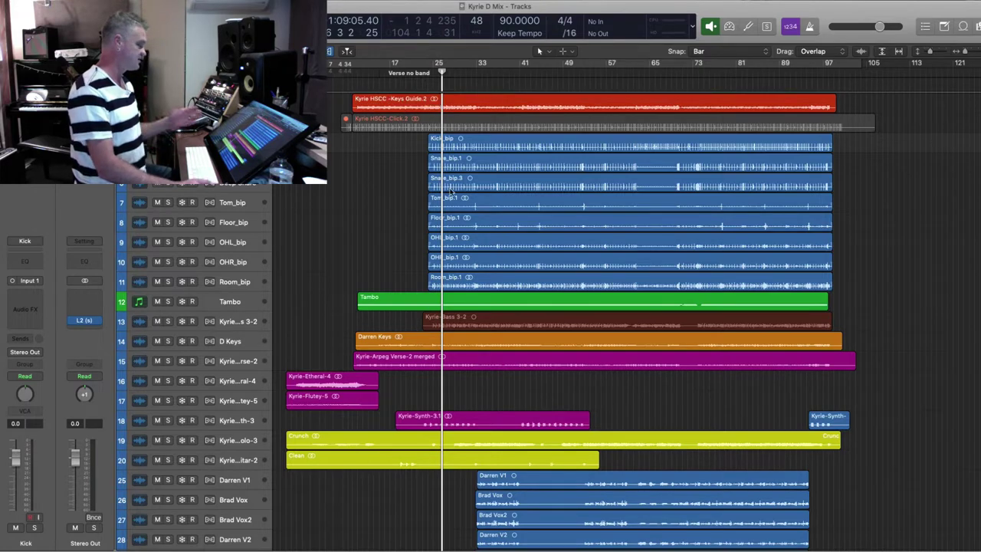
scroll(734, 228, down, 2)
scroll(732, 227, down, 6)
scroll(732, 226, up, 8)
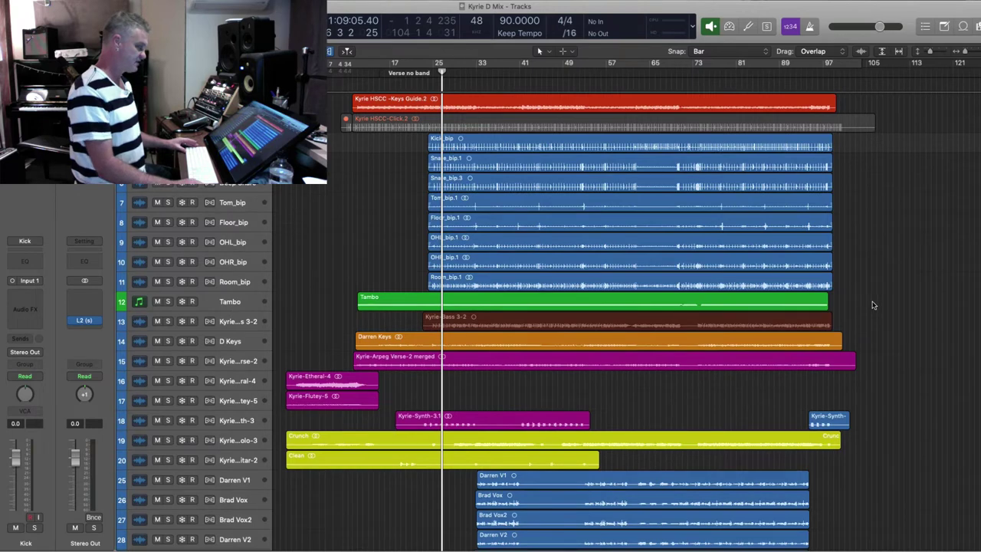
drag(874, 300, 383, 487)
scroll(391, 154, up, 6)
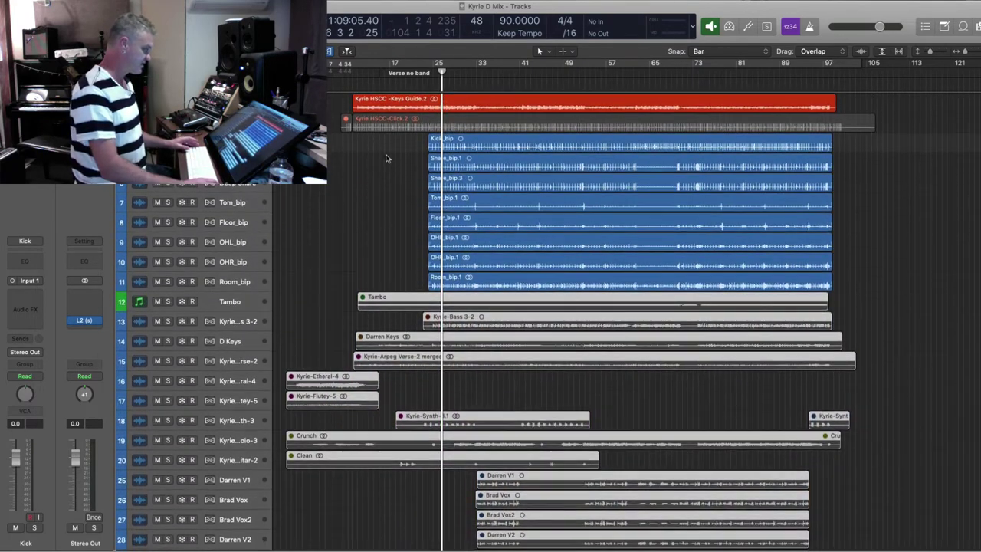
- Select the Keys Guide region and set the playhead to its start
shift+click(396, 103)
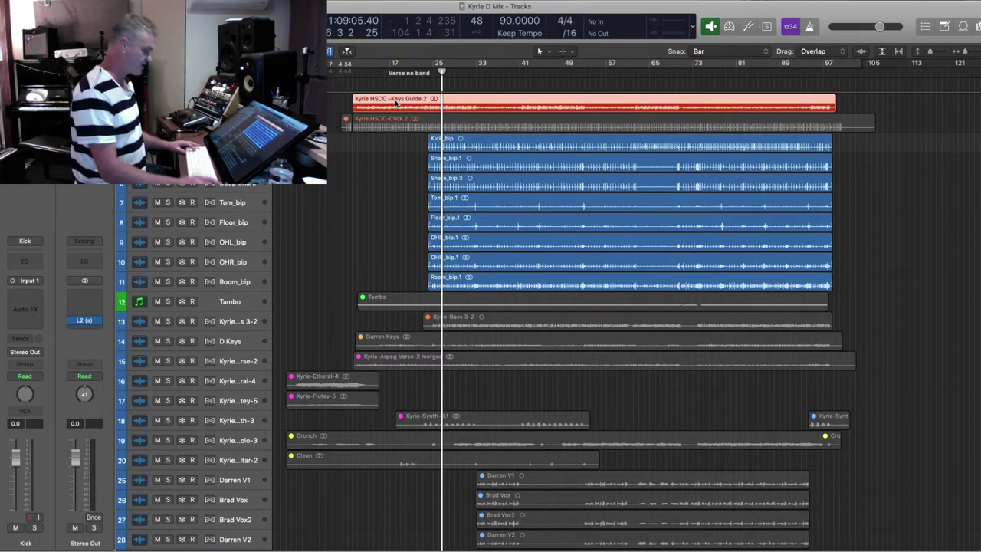
click(353, 73)
key(super+Down)
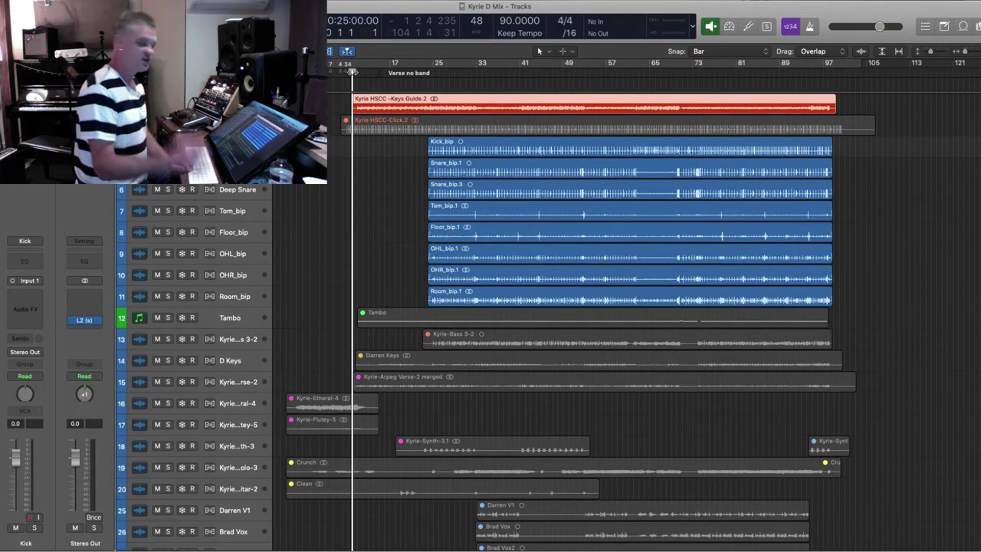
key(super+Down)
key(super+Right)
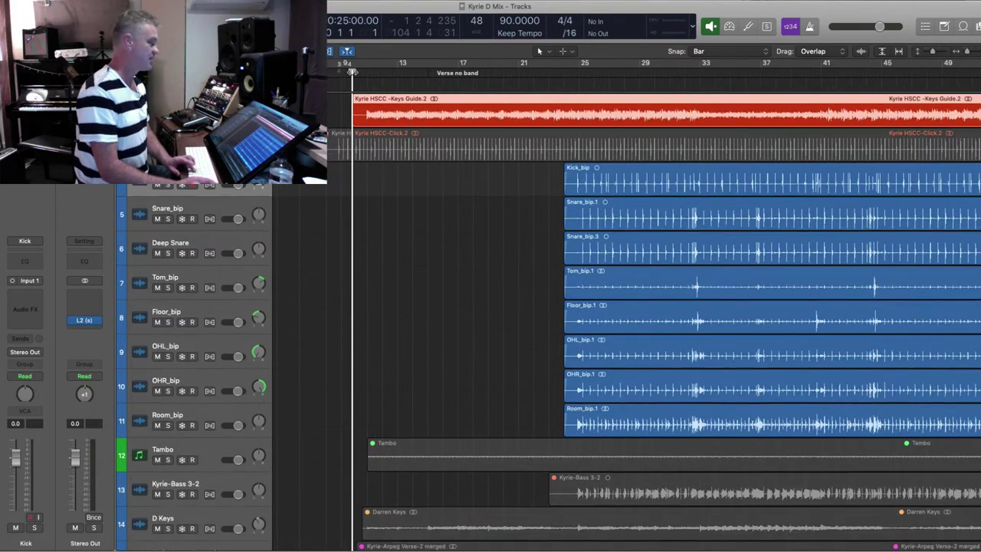
key(super+Up)
key(super+Left)
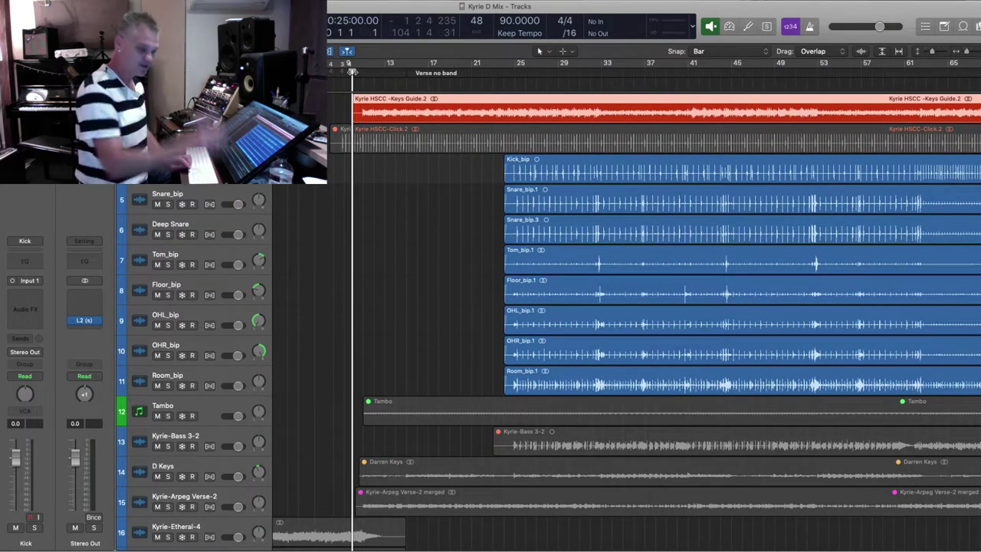
- Select the Keys Guide and Click regions together, unmute them and solo them
click(327, 114)
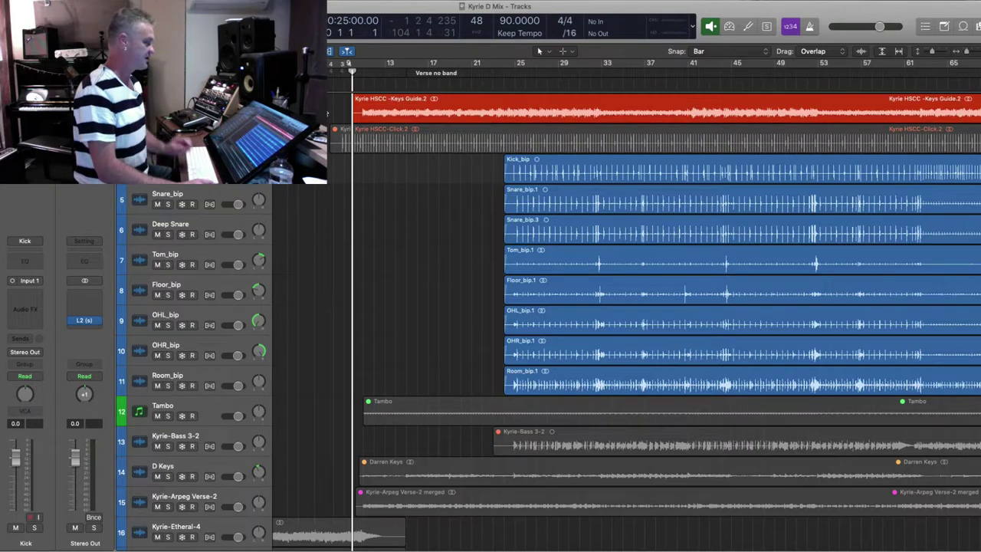
click(446, 111)
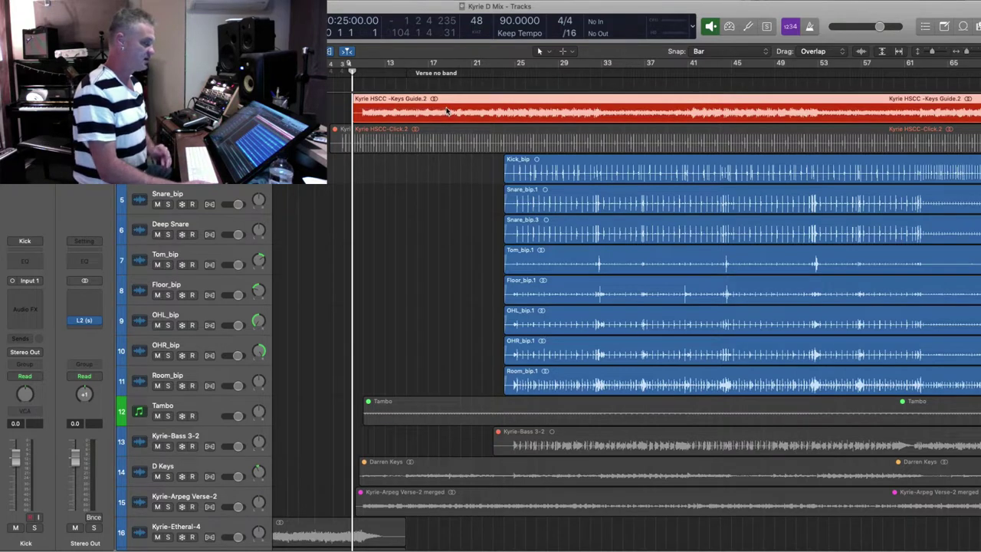
click(356, 157)
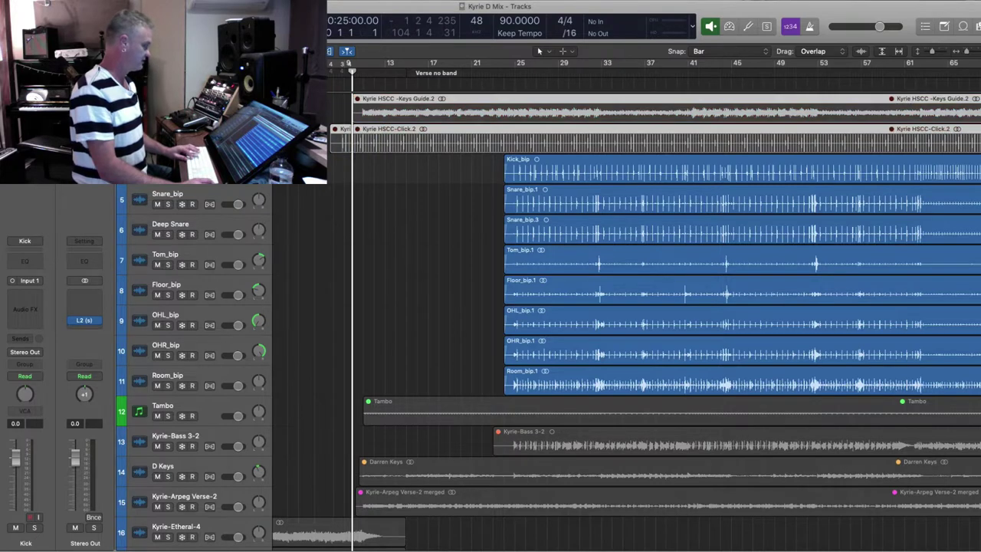
key(ctrl+m)
key(ctrl+s)
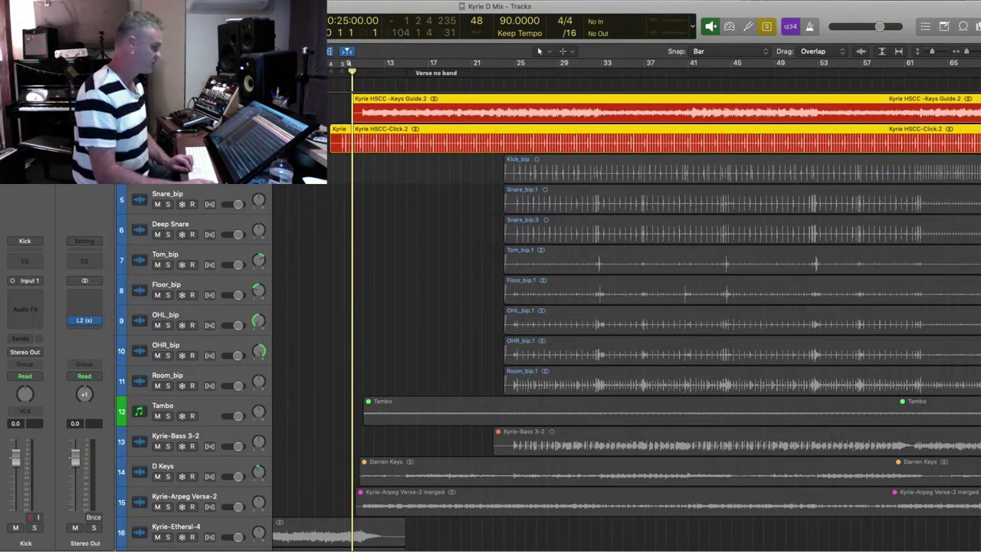
click(342, 109)
drag(330, 101, 404, 145)
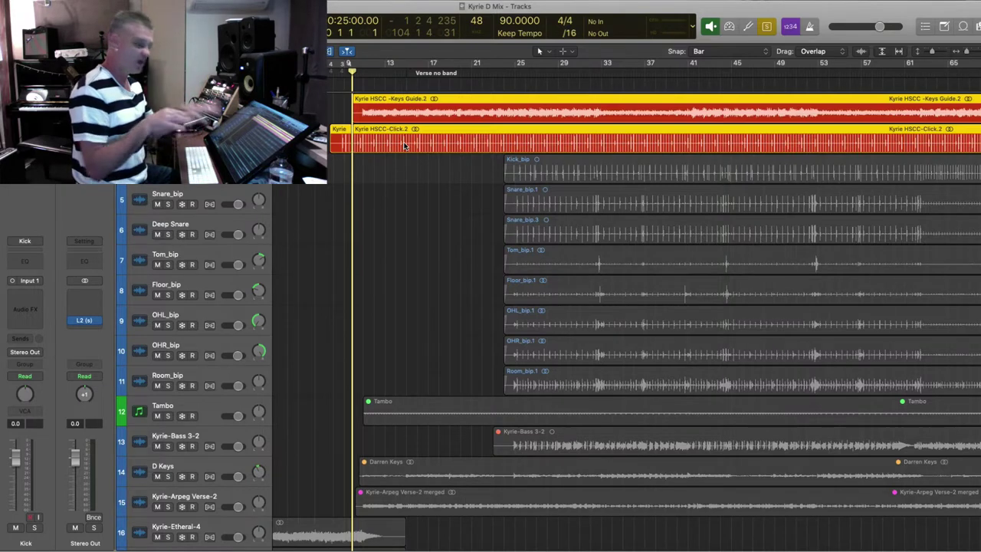
- Play the soloed Keys Guide and Click regions from their start, then jump to about bar 22 before stopping playback
key(space)
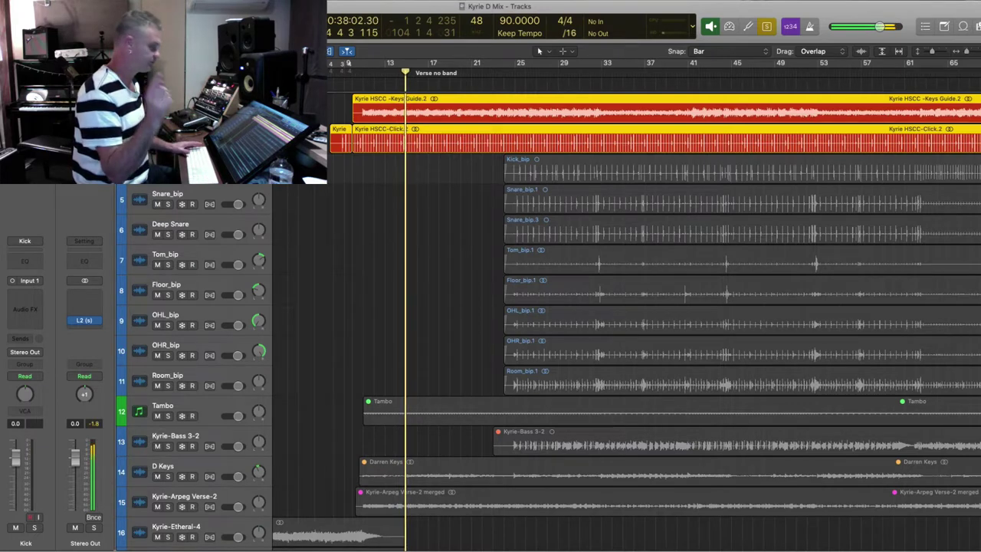
click(490, 73)
key(space)
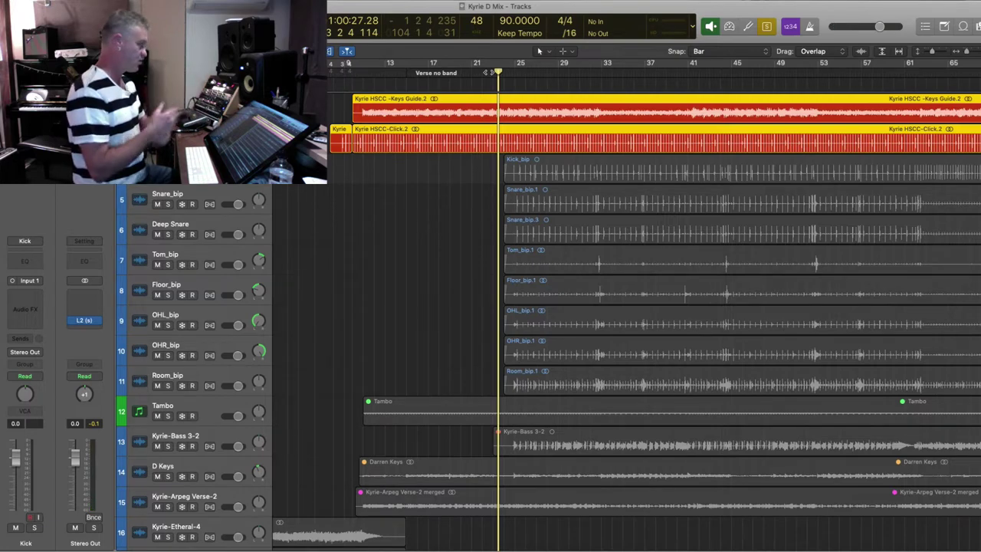
- Play the soloed Keys Guide and Click regions from about bar 32
key(super+Left)
key(super+Left)
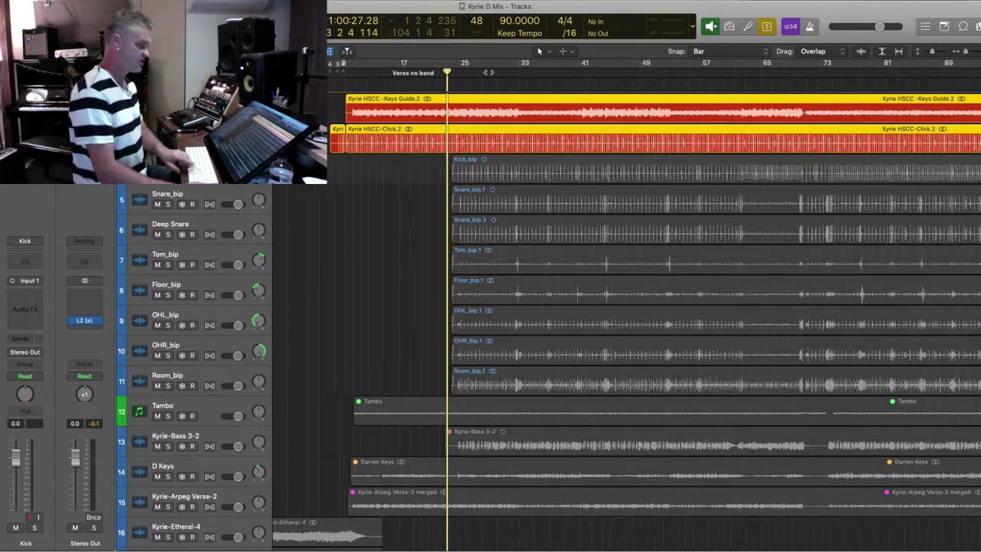
key(super+Up)
key(super+Up)
key(super+Up)
key(super+Up)
key(super+Left)
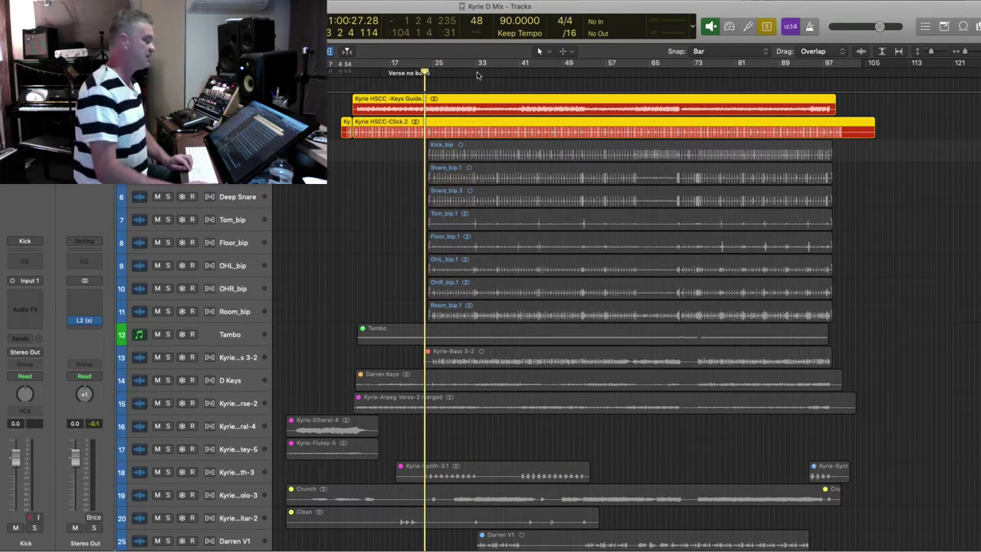
double_click(478, 73)
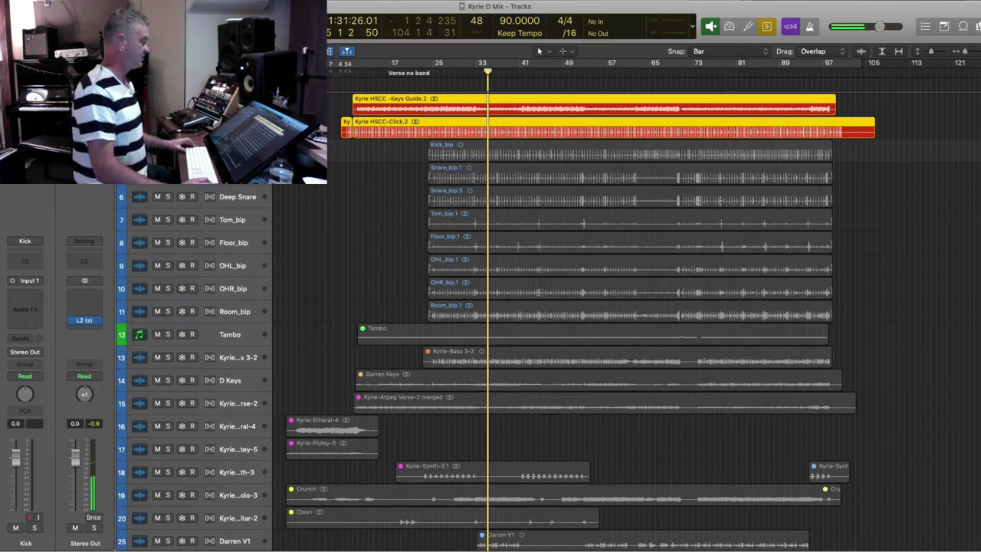
- Turn off solo on the Click and Keys Guide tracks and leave both regions muted and deselected
click(168, 128)
click(168, 105)
click(303, 127)
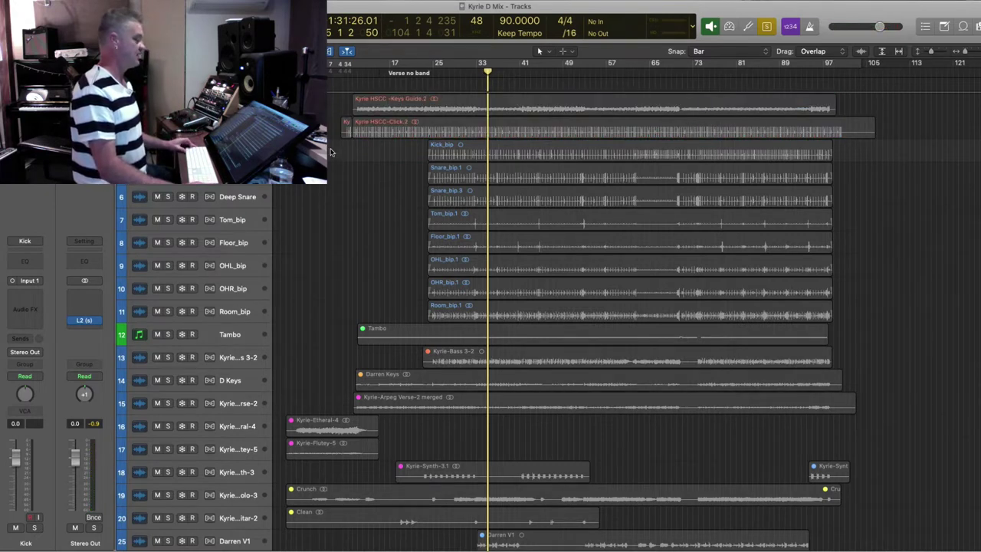
- Select all drum regions from Kick to Room and play them from about bar 23
drag(329, 151, 959, 318)
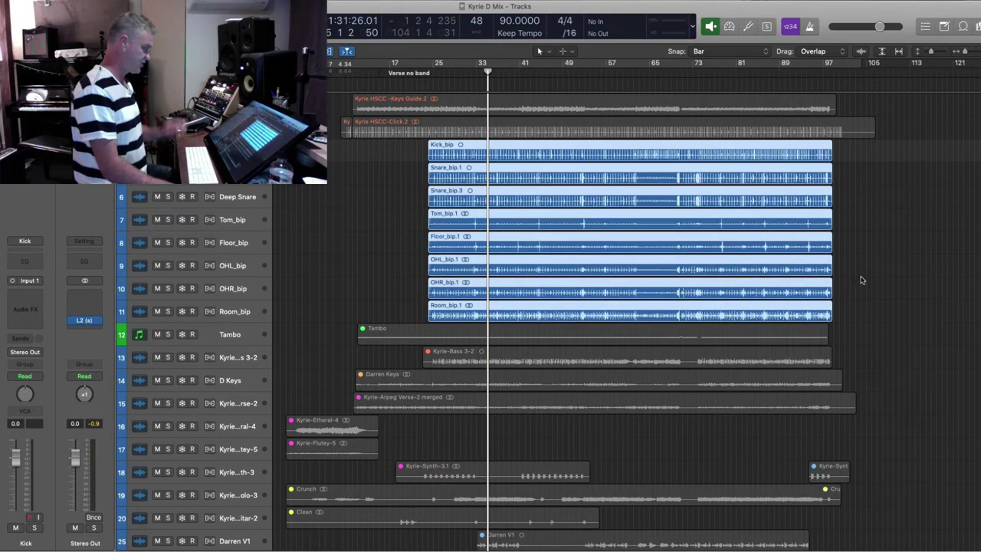
double_click(427, 75)
key(super+Right)
key(super+Right)
key(super+Right)
key(super+Down)
key(super+Down)
key(super+Down)
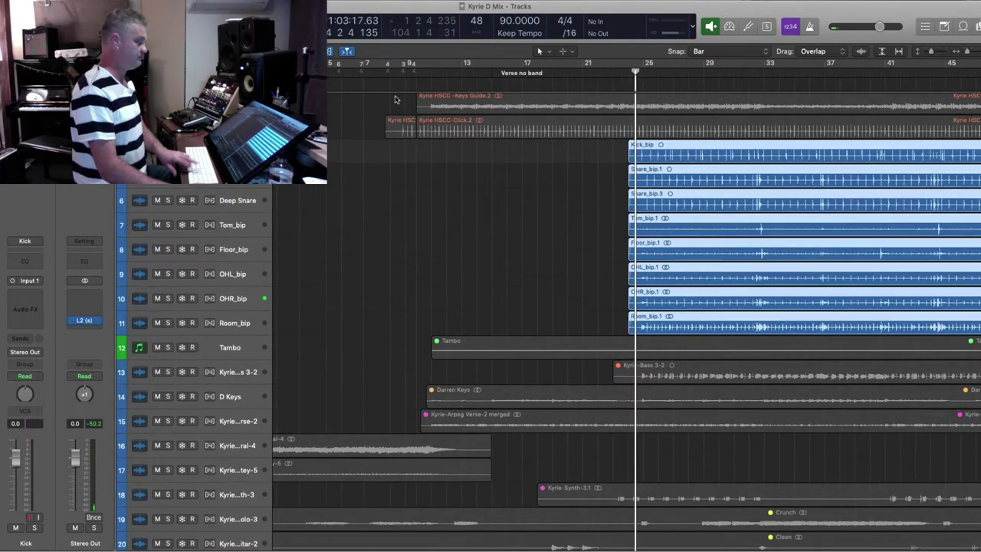
key(super+Up)
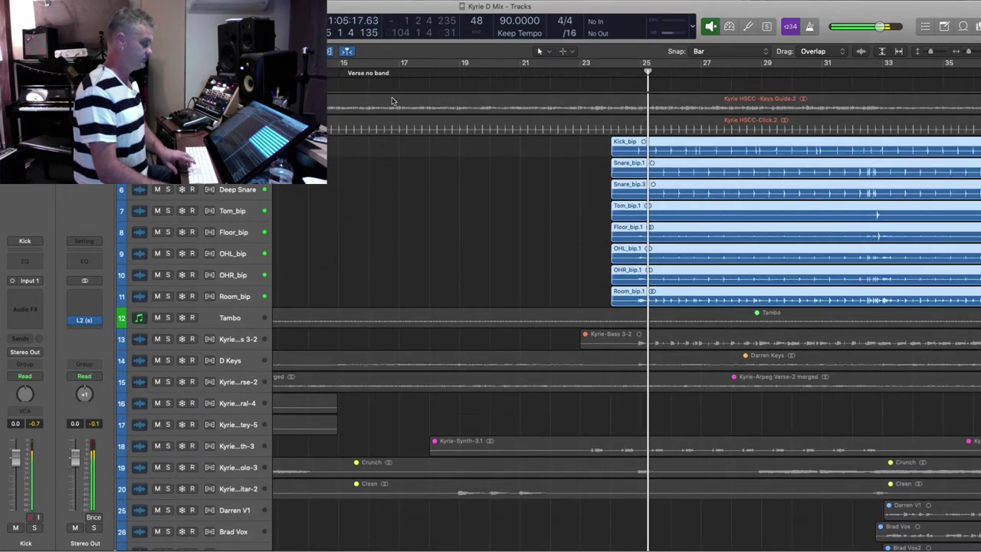
key(super+Left)
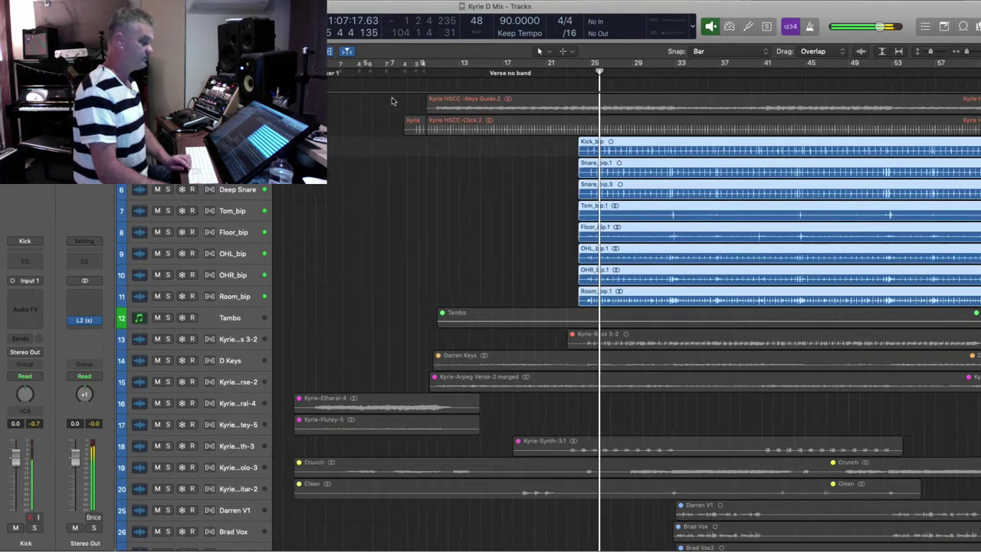
key(super+Left)
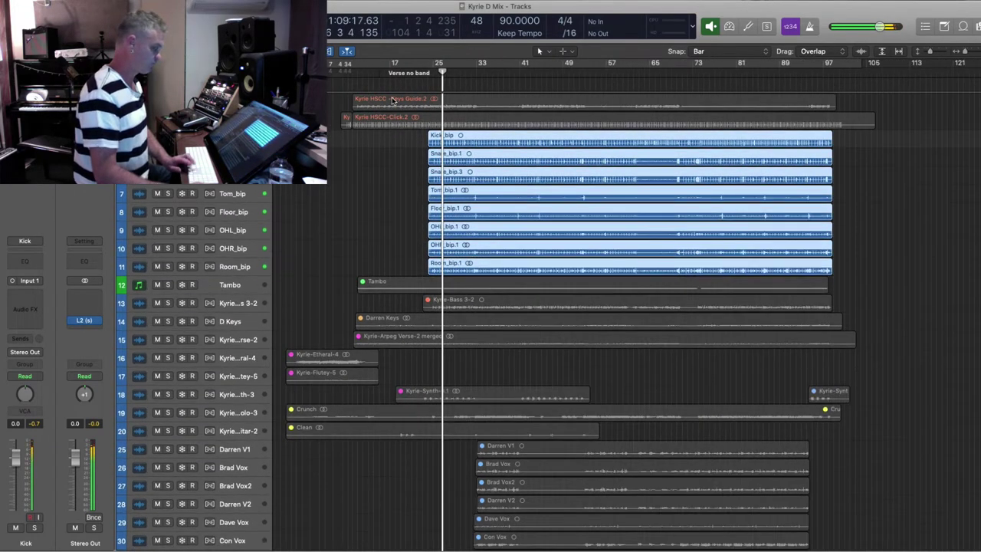
key(super+Up)
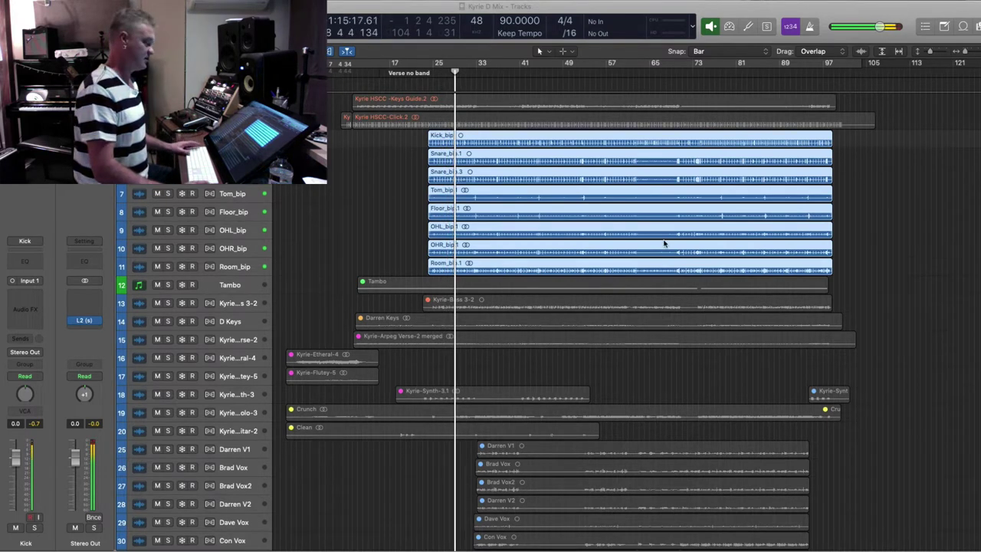
- Switch to the drum recording movie, skip forward in it, watch the drum performance and stop playback
click(387, 199)
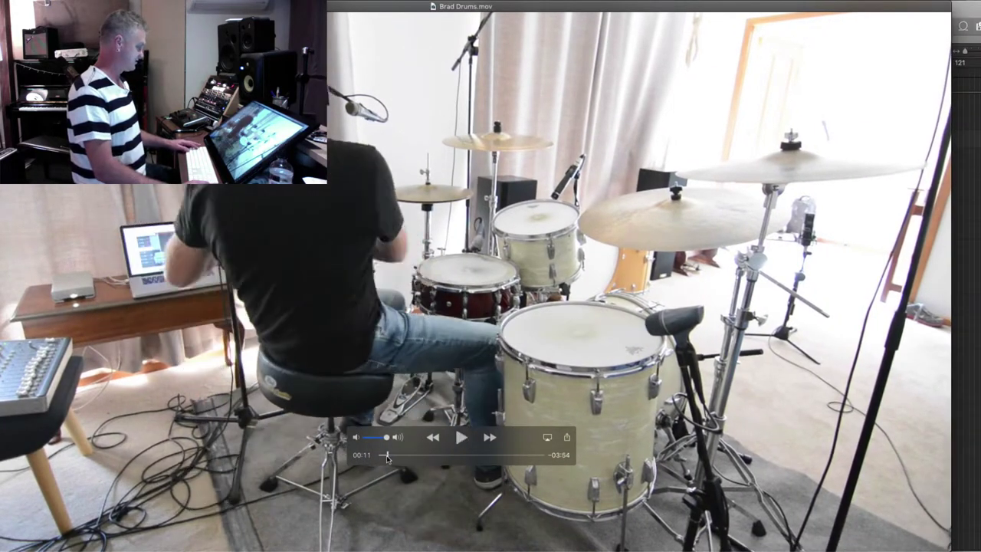
drag(393, 458, 404, 458)
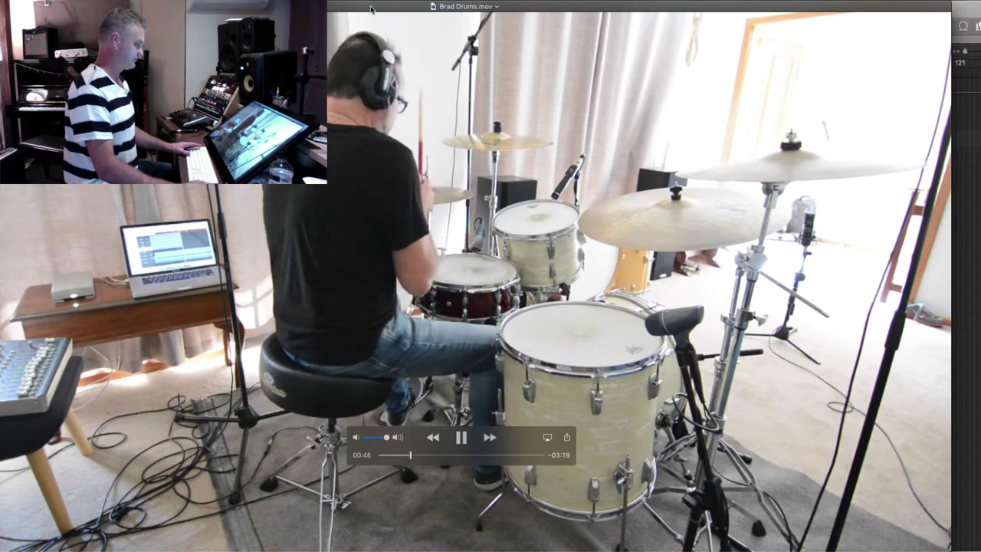
drag(371, 9, 377, 9)
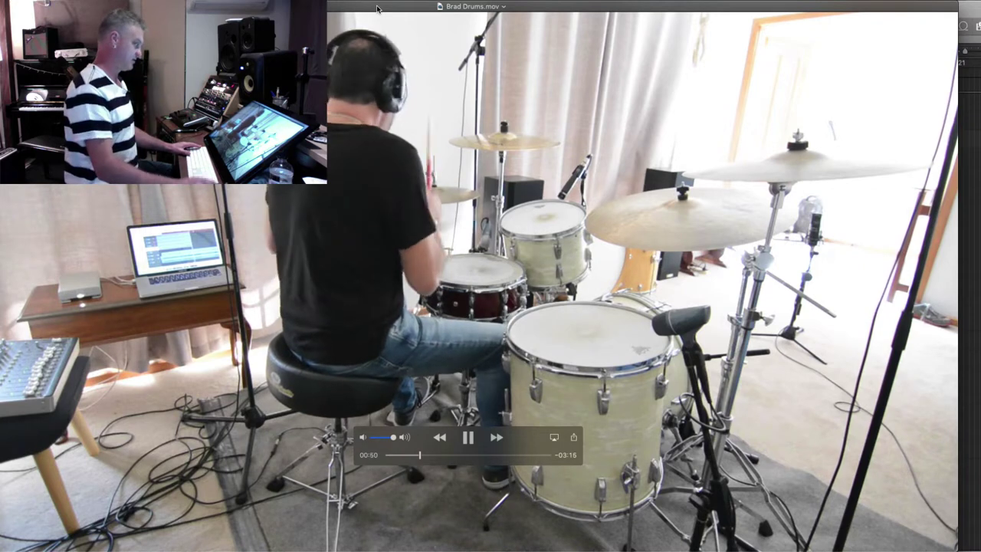
key(space)
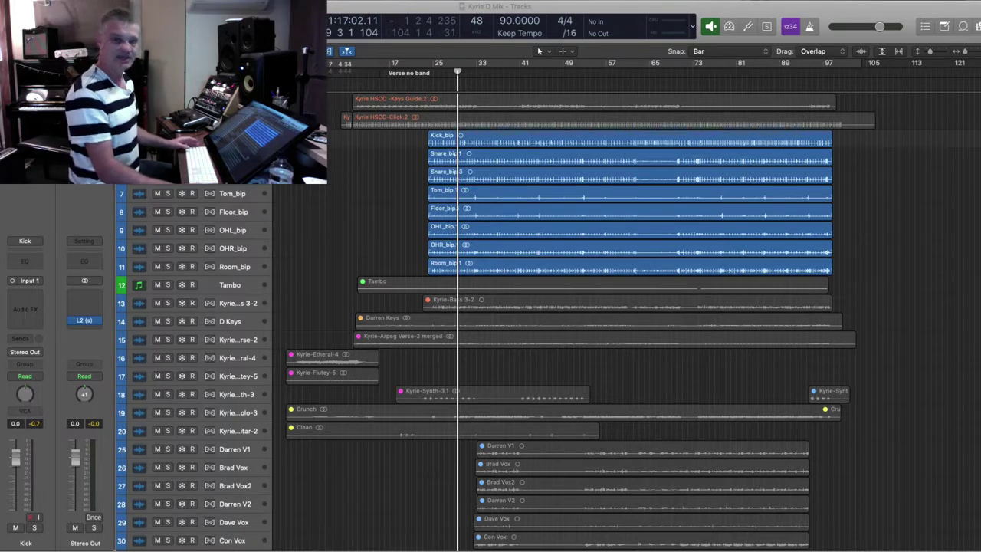
- Select the Kyrie-Bass 3-2 track and unmute its region
click(243, 307)
key(super+Down)
key(super+Down)
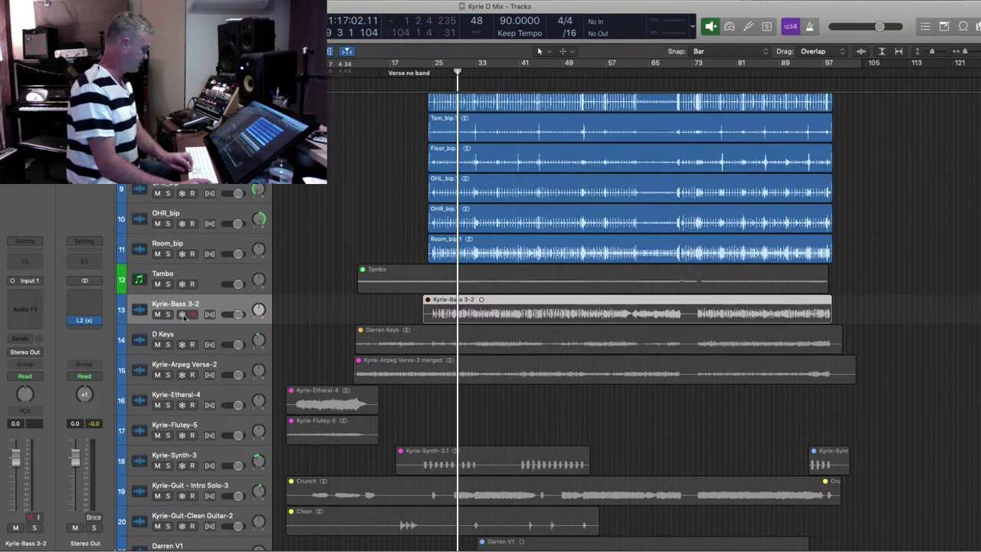
click(193, 315)
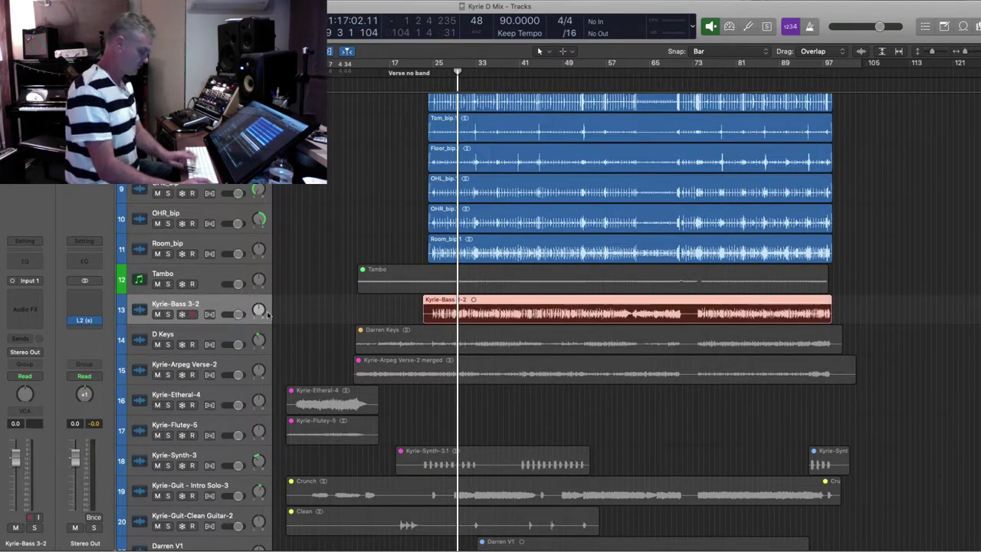
- Play the bass with the drums from about bar 28, watch the bass recording movie, and return to Logic Pro to resume playback
key(space)
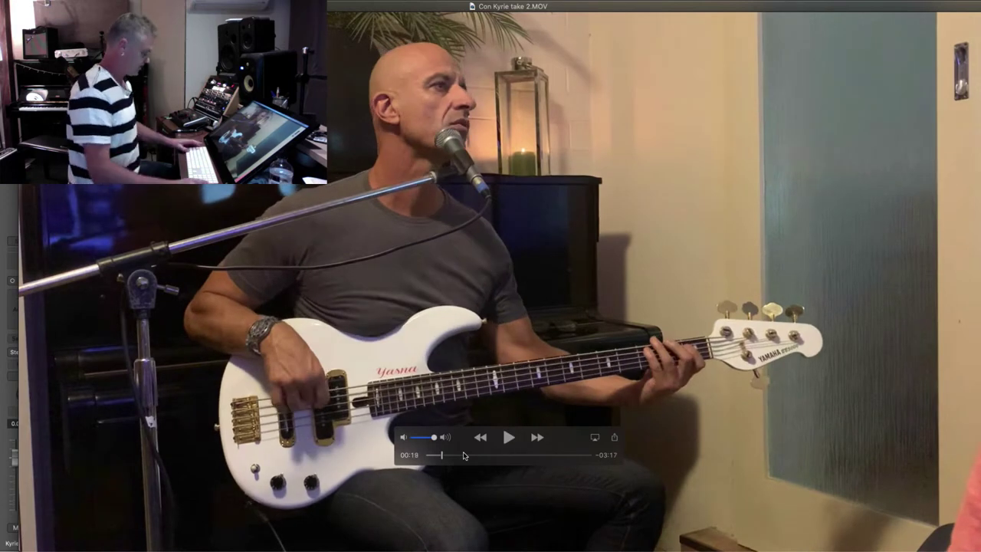
key(super+Tab)
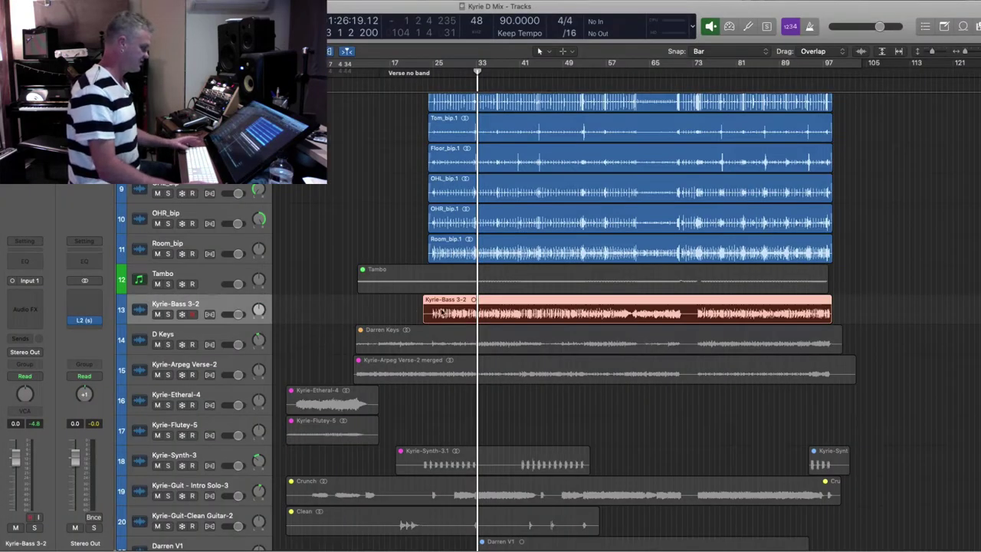
key(space)
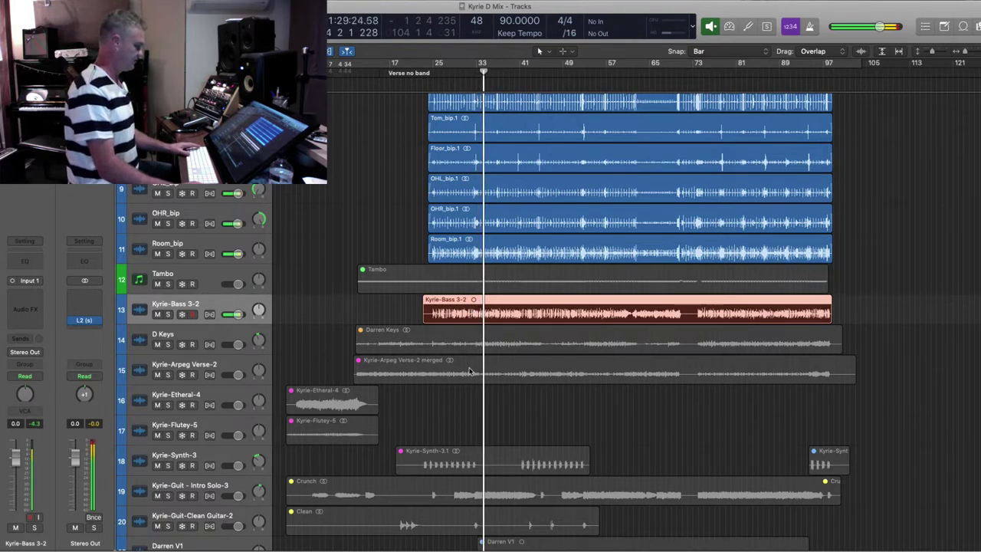
- Move the Kyrie-Guit - Intro Solo-3 and Kyrie-Guit-Clean Guitar-2 tracks directly below the Kyrie-Bass 3-2 track
click(228, 493)
shift+click(223, 521)
drag(225, 490, 257, 328)
click(320, 302)
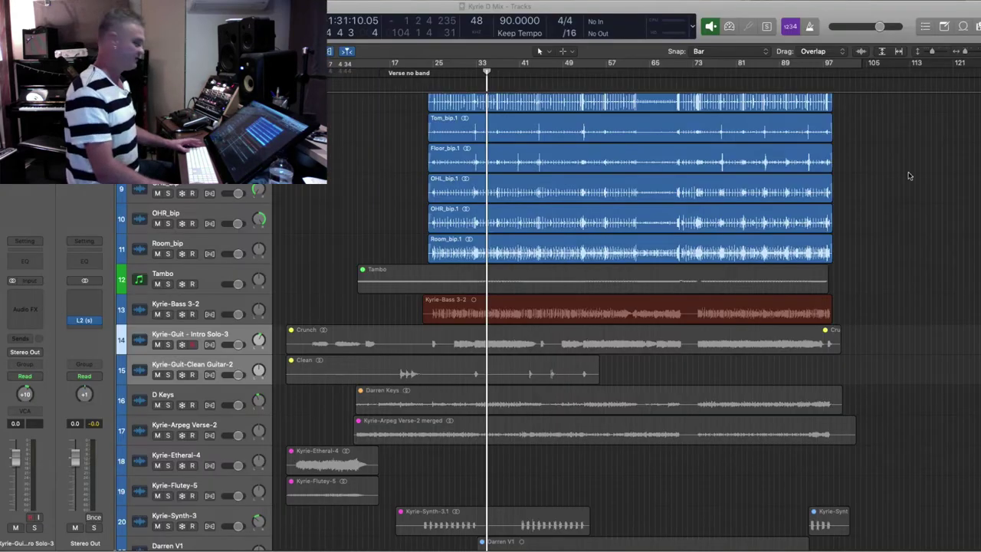
- Unmute the Crunch and Clean guitar regions, play from about bar 33 and listen to the Crunch part
click(383, 343)
shift+click(381, 357)
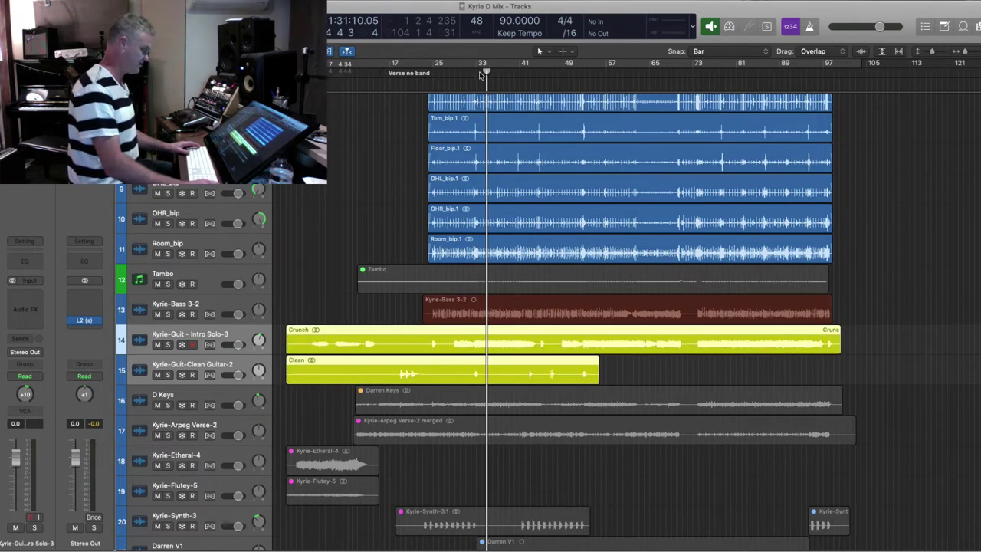
click(482, 73)
key(space)
key(super+Down)
key(super+Down)
key(super+Down)
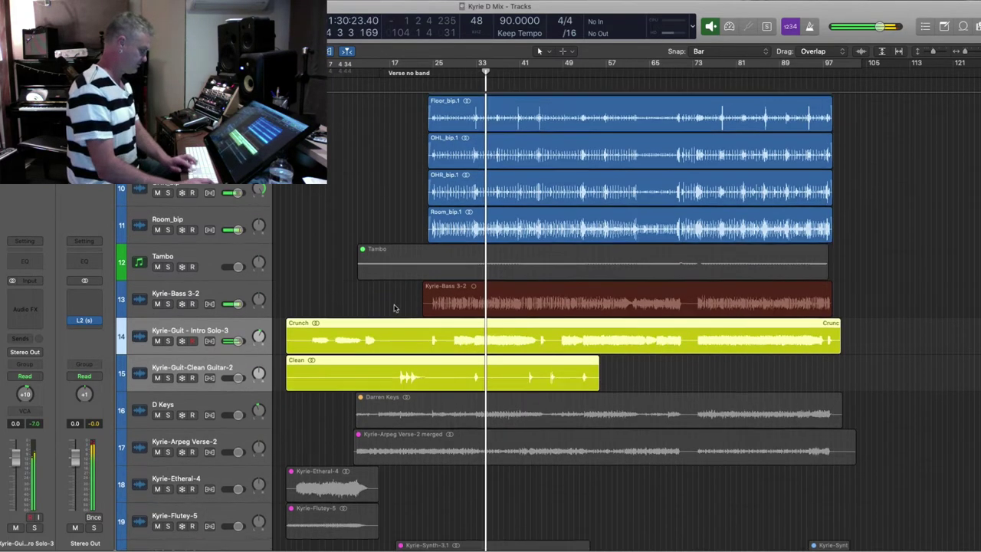
click(375, 303)
click(358, 338)
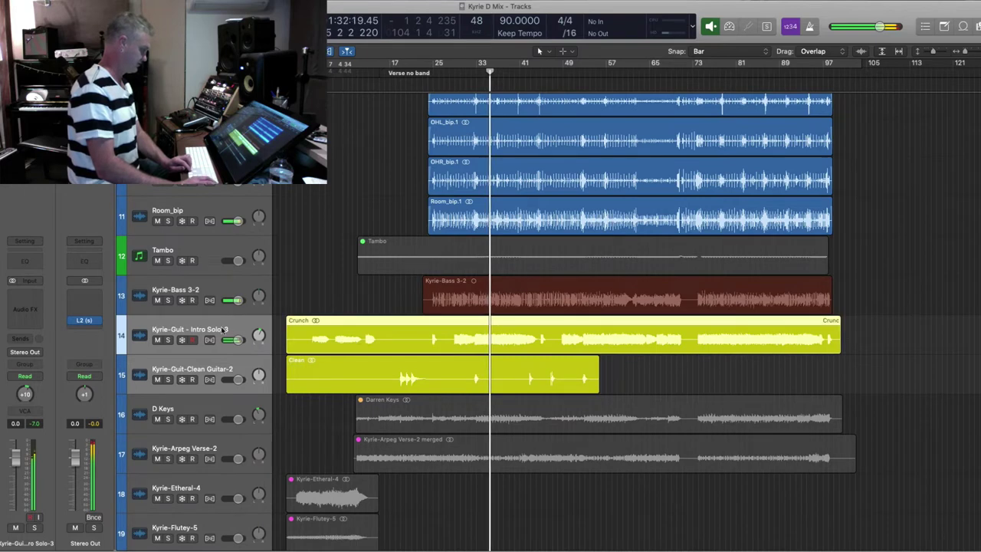
key(super+Down)
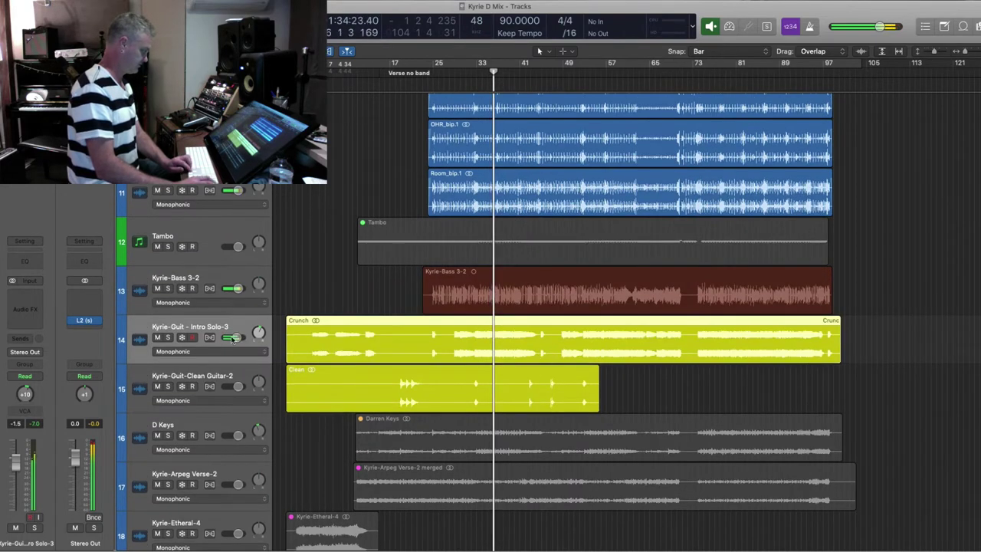
- Select the Clean guitar region, rewind to about bar 18, listen to its phrases and stop playback at about bar 21
click(437, 385)
key(comma)
key(comma)
key(comma)
key(comma)
key(comma)
key(comma)
key(comma)
key(comma)
key(comma)
key(comma)
key(comma)
key(comma)
key(super+Right)
key(super+Right)
key(super+Right)
key(super+Right)
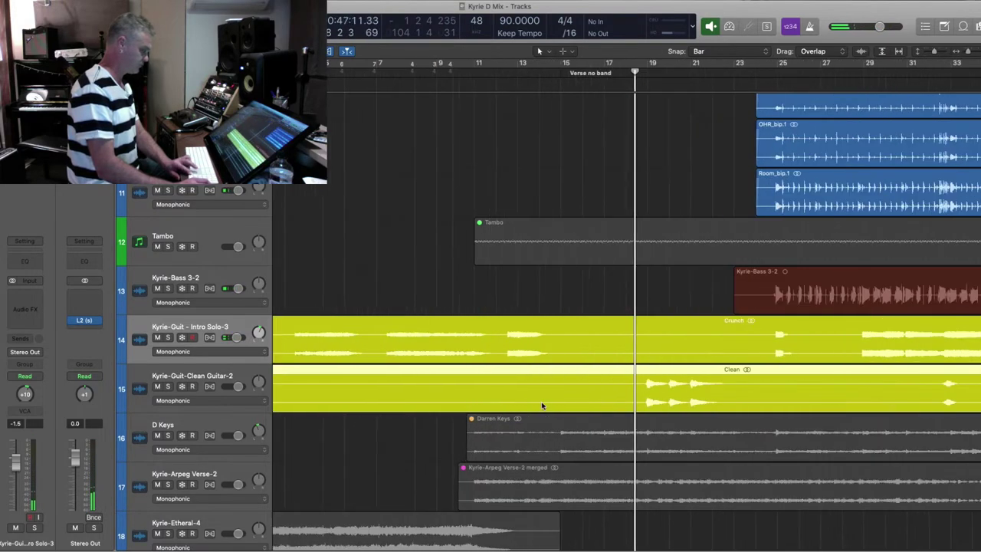
key(super+Down)
key(super+Left)
key(super+Left)
key(super+Left)
key(super+Left)
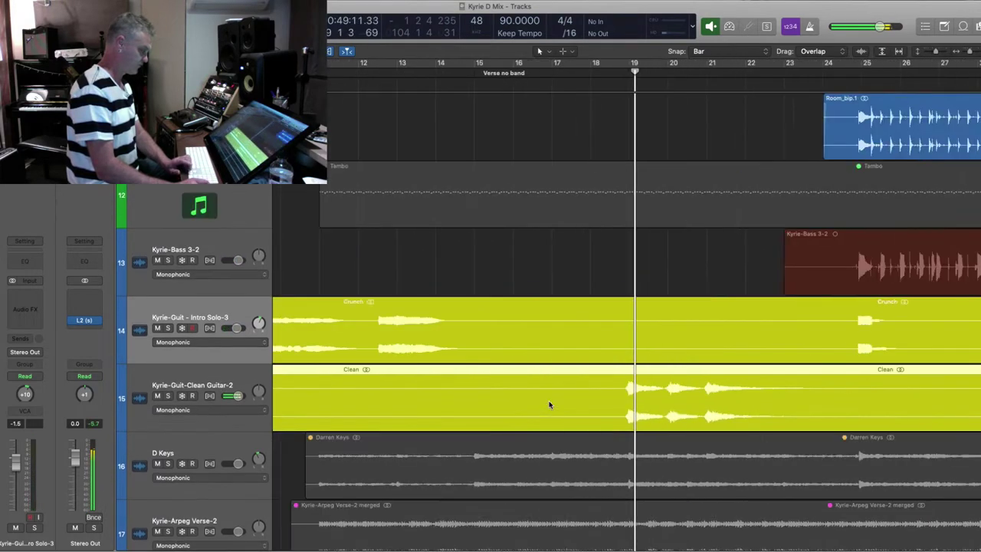
key(super+Up)
key(super+Right)
key(super+Up)
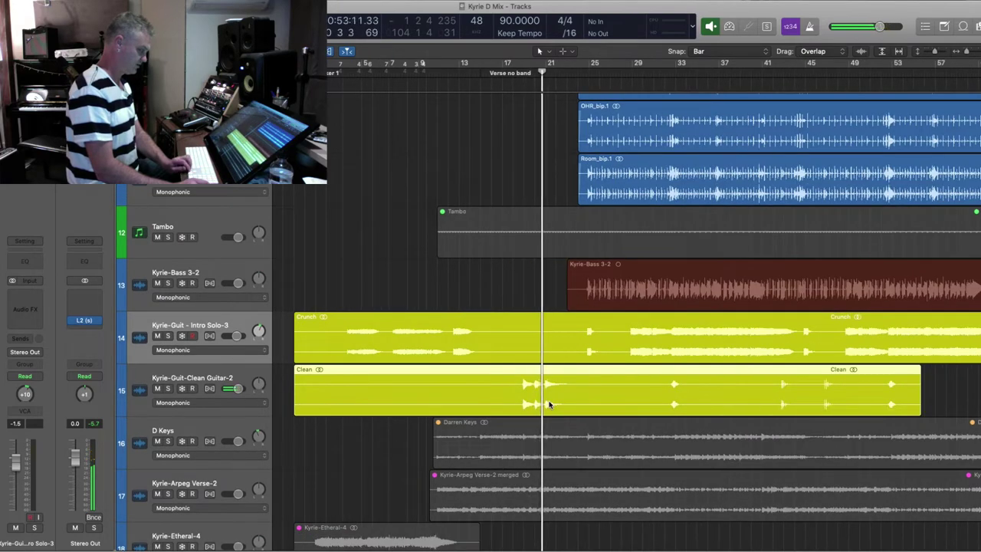
key(super+Left)
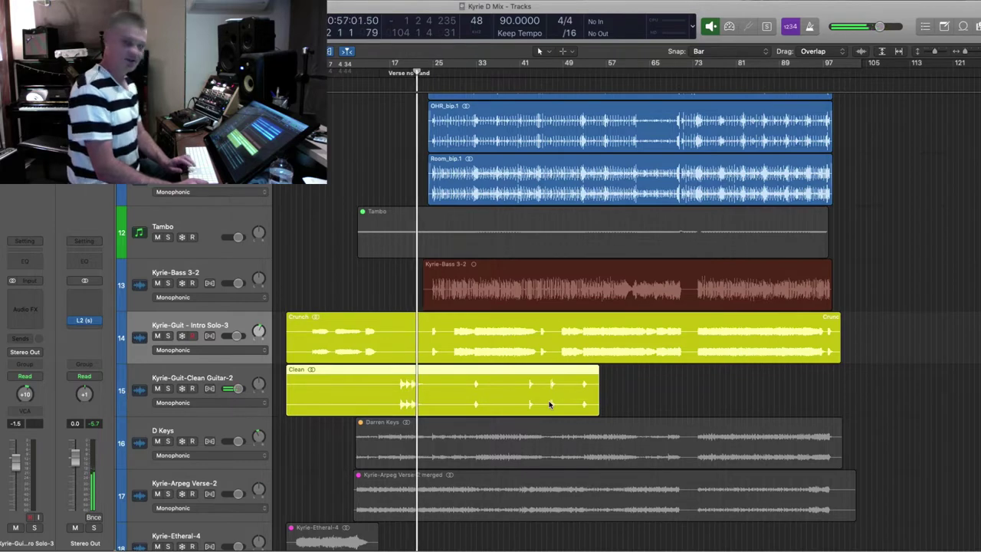
key(super+Up)
key(super+Right)
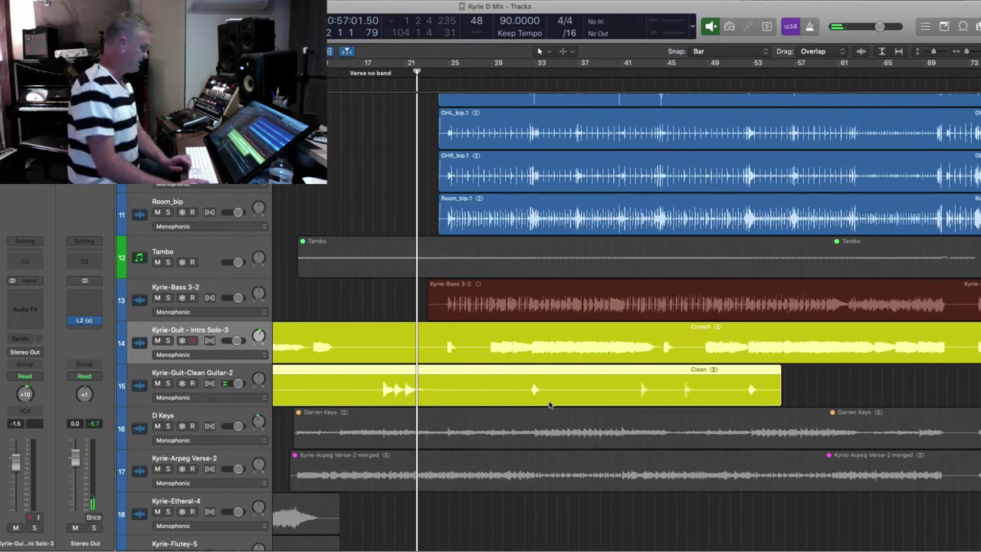
key(super+Left)
key(super+Up)
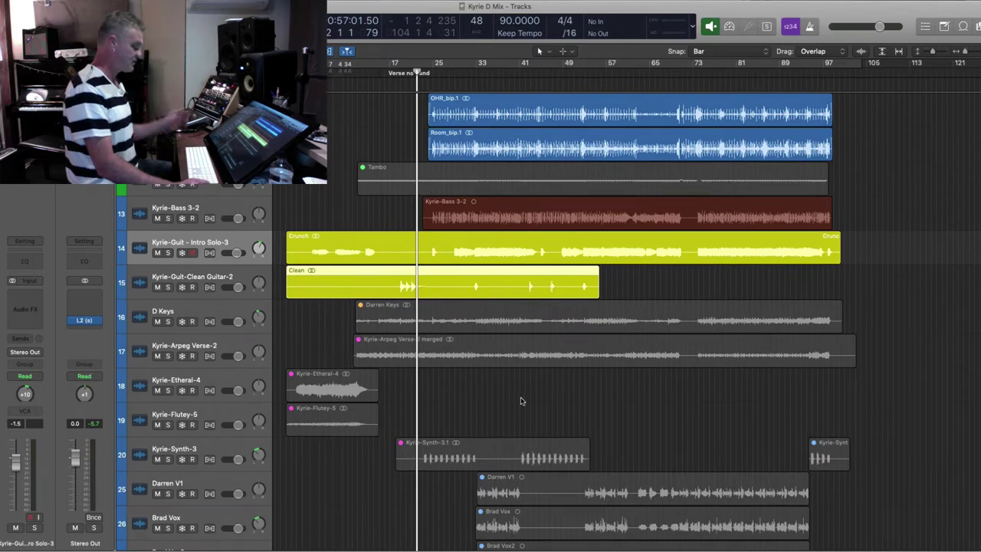
- Highlight the vocal regions on tracks 25 to 30 and those on track 33, leaving them all deselected
click(521, 401)
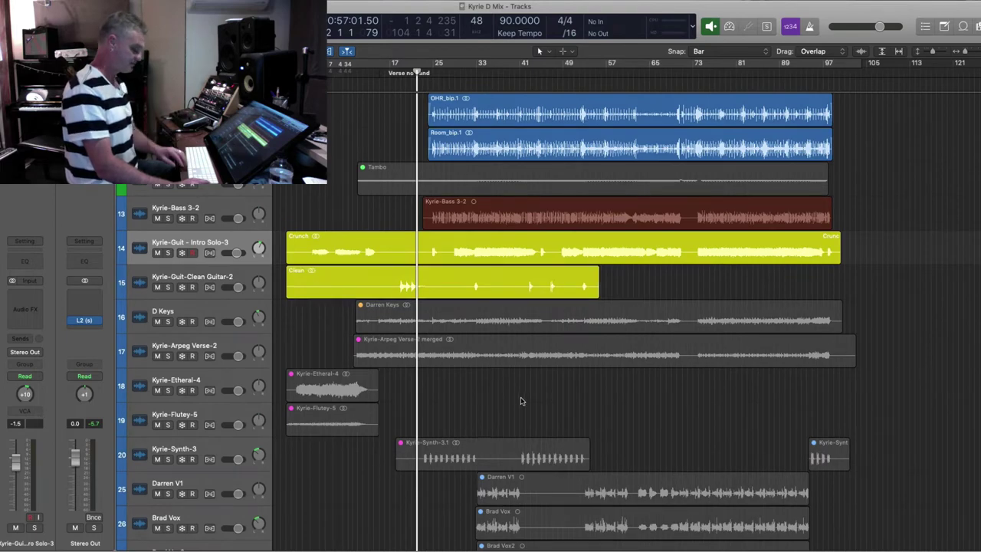
key(super+Up)
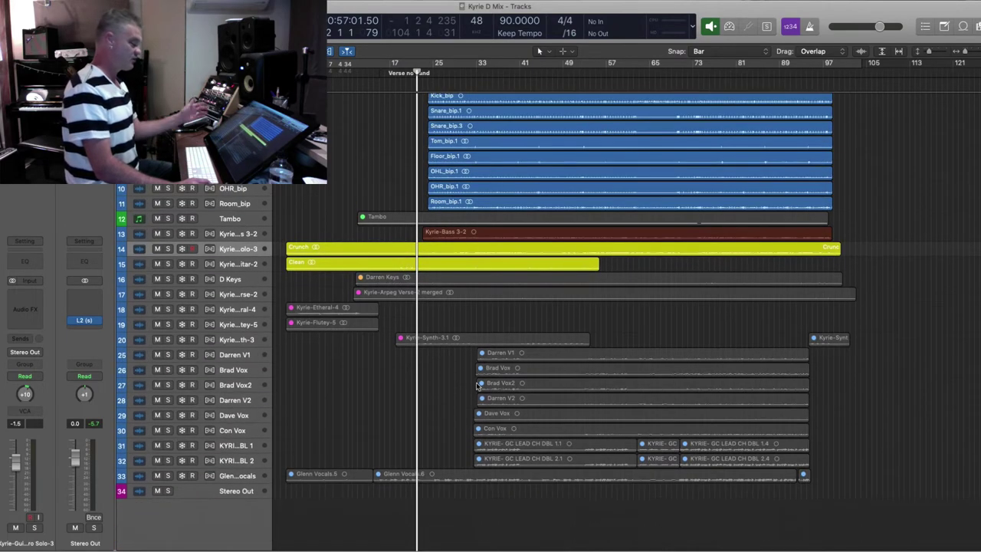
drag(457, 357, 884, 433)
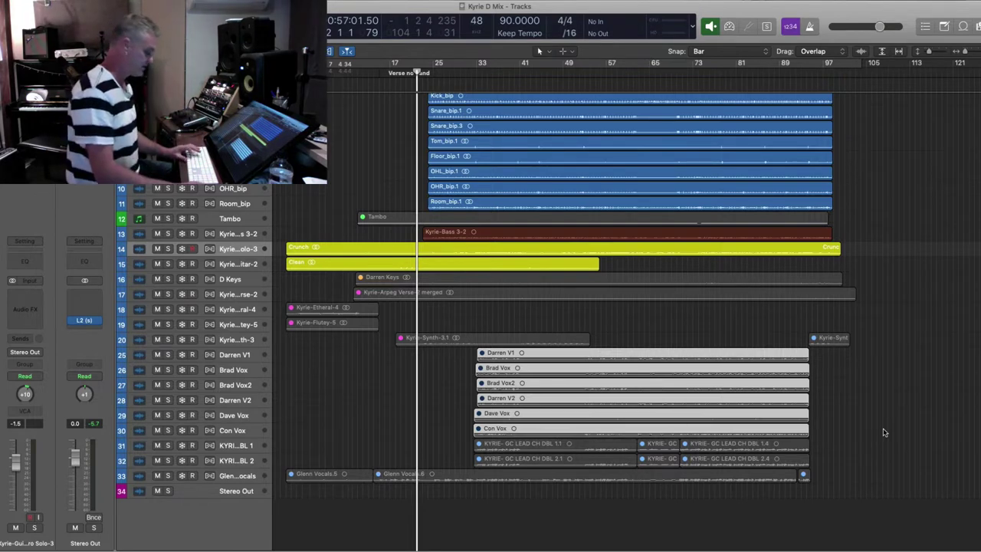
click(386, 362)
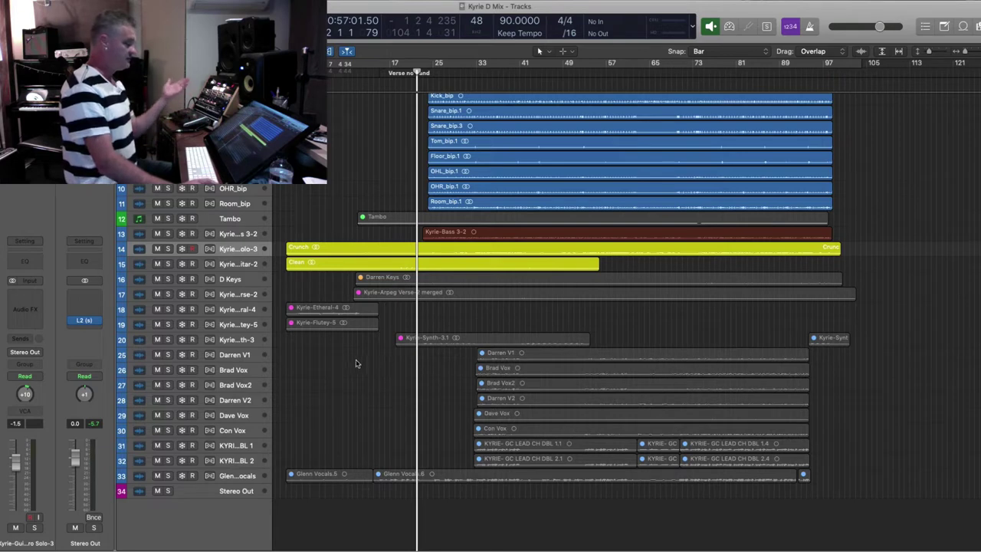
drag(349, 363, 891, 433)
click(896, 444)
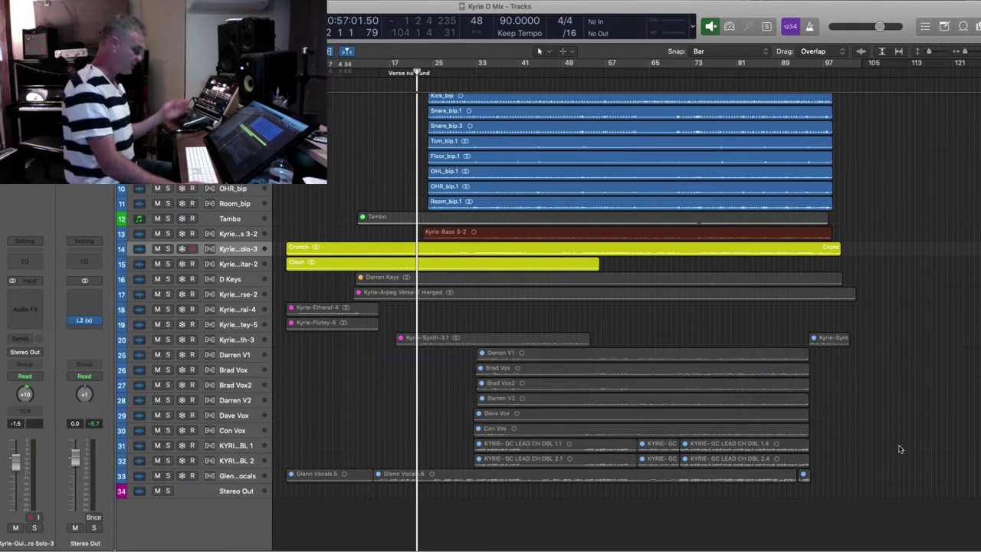
click(236, 475)
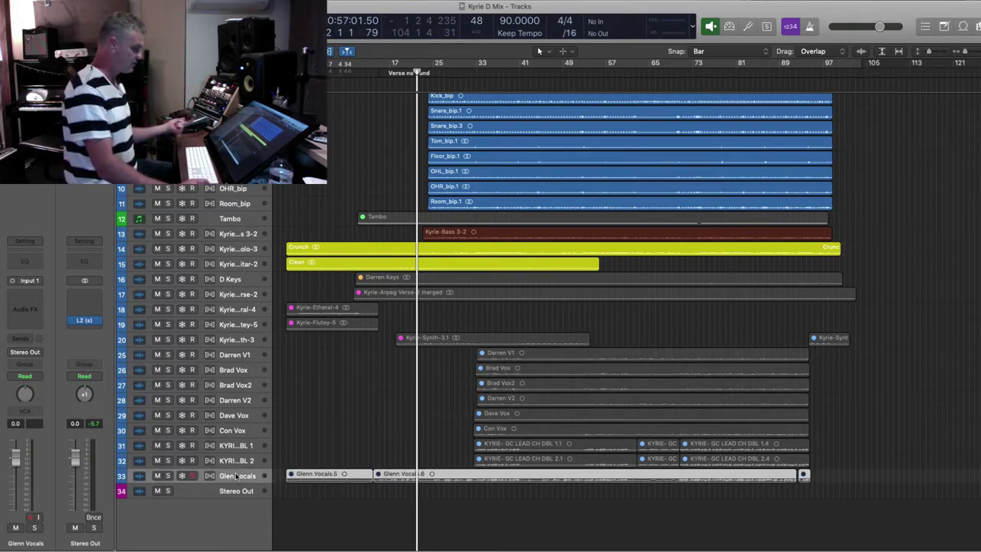
click(338, 398)
- Select the Kyrie-Etheral-4, Kyrie-Flutey-5 and Kyrie-Synth-3 tracks, unmute their regions and deselect them
key(super+Down)
key(super+Down)
scroll(337, 383, up, 1)
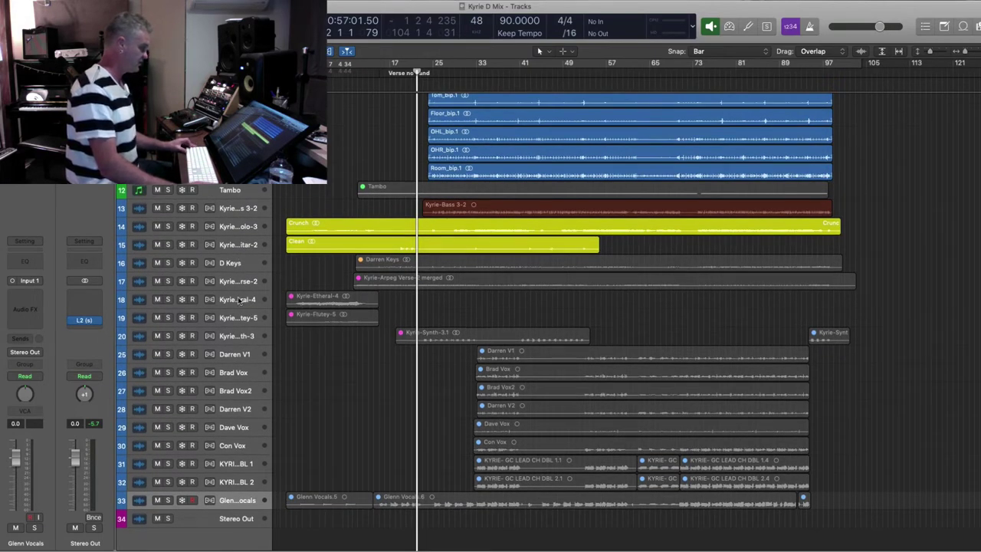
drag(238, 299, 236, 329)
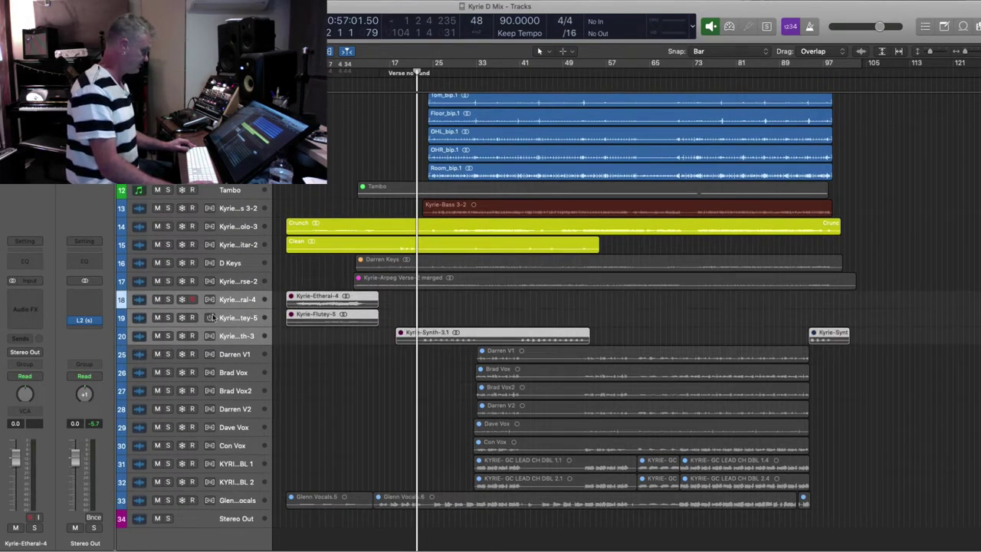
key(ctrl+m)
click(335, 376)
- Unmute the Kyrie-Arpeg Verse-2 region and play the project from its beginning
key(super+Down)
click(239, 278)
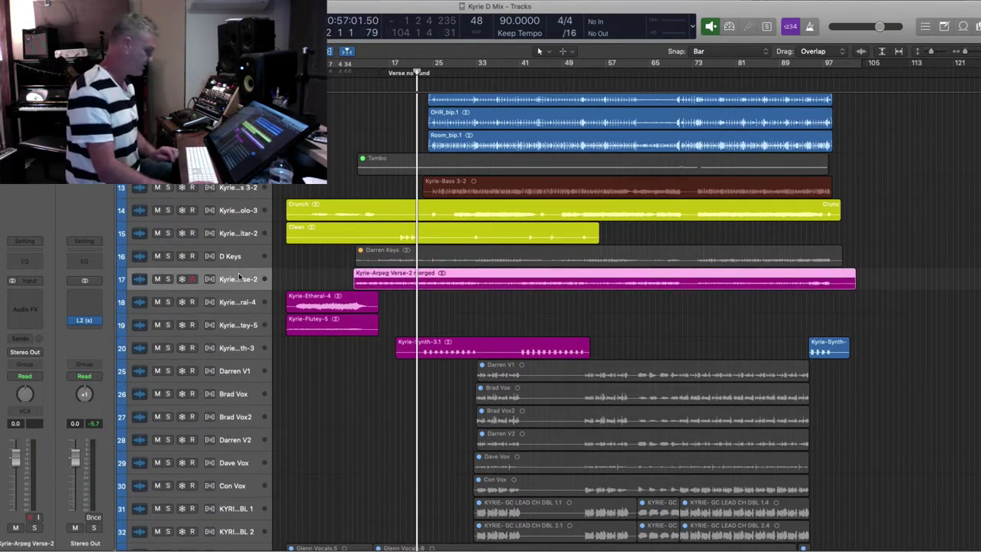
key(Return)
key(super+Down)
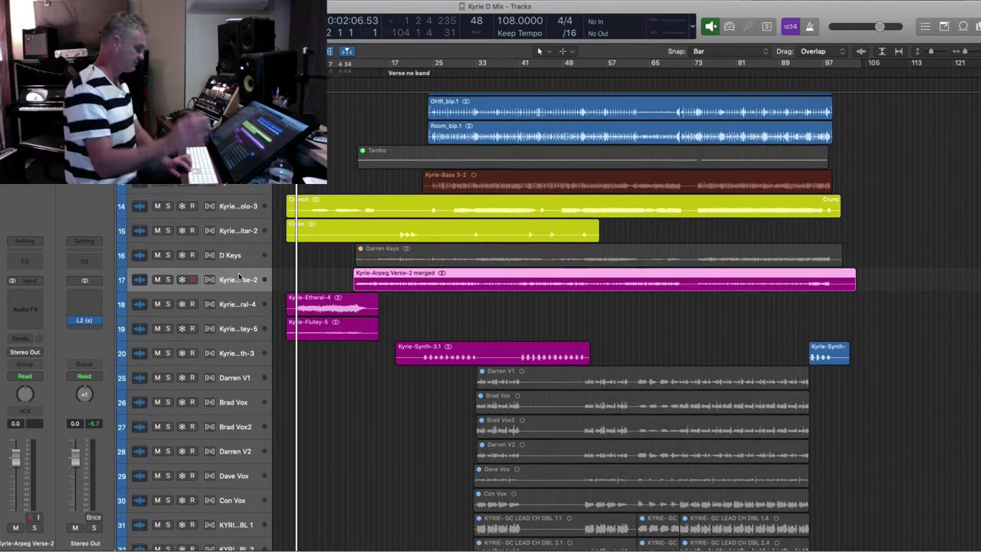
key(space)
key(super+Right)
key(super+Right)
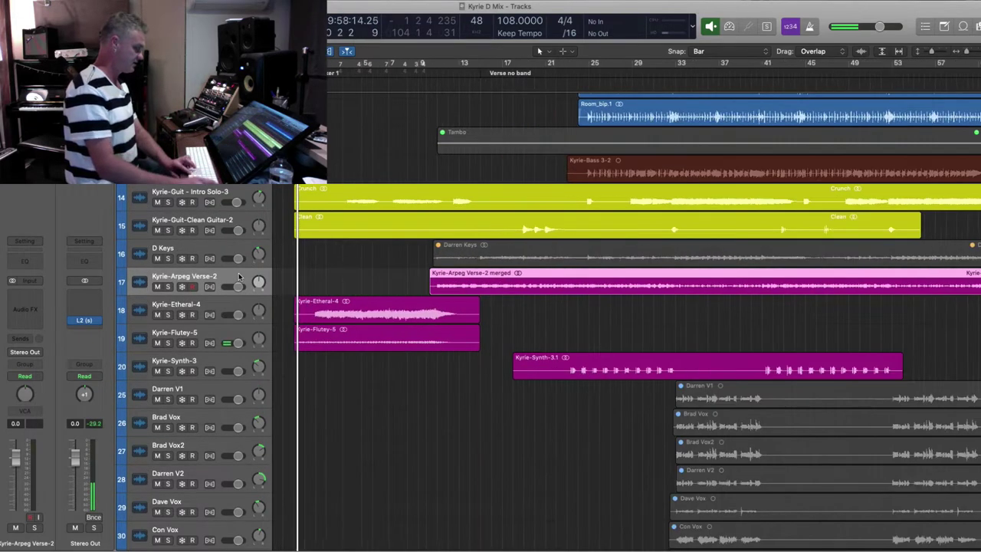
key(super+Left)
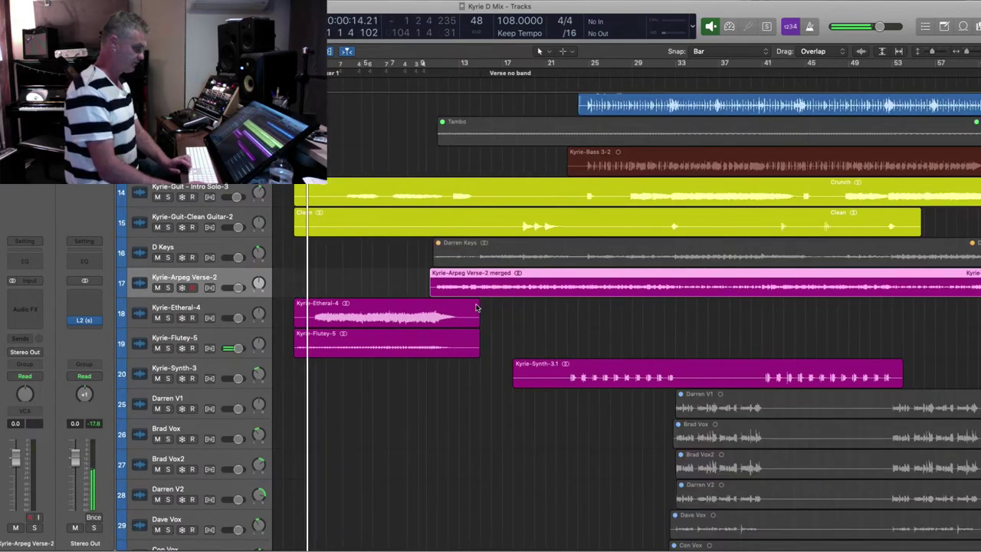
- Select the Kyrie-Etheral-4 region and skip playback forward to about bar 11
click(387, 315)
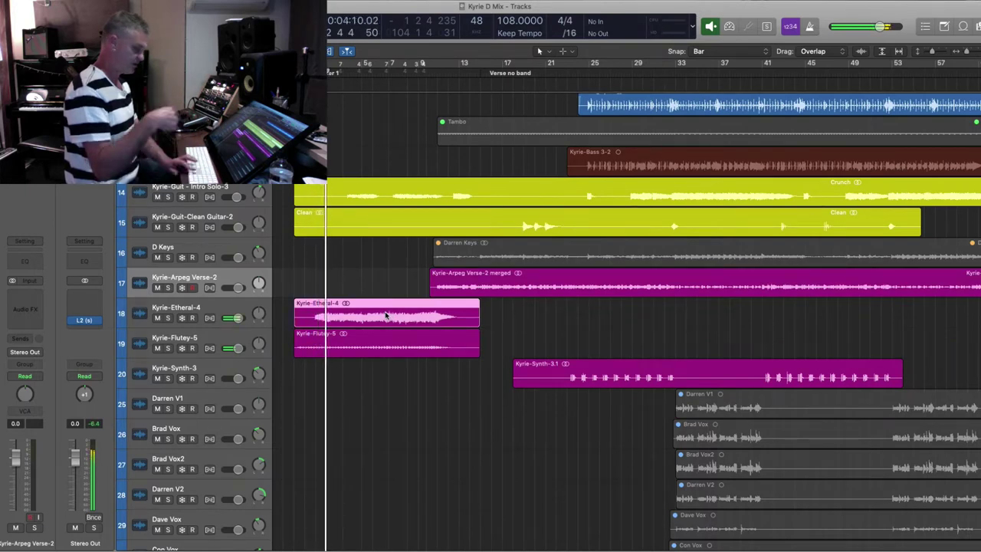
key(period)
key(period)
key(period)
key(period)
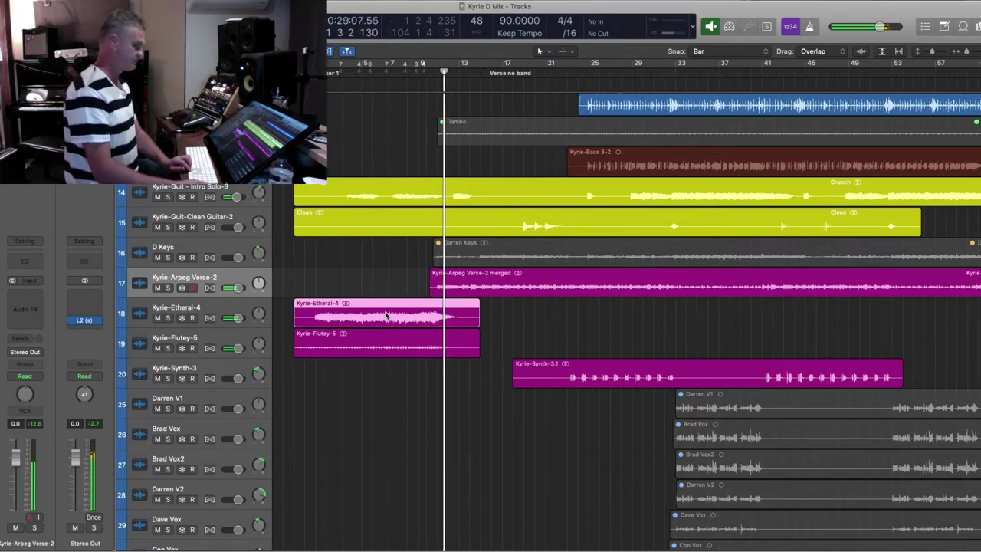
- Select the Kyrie-Arpeg Verse-2 region, audition its track in solo and turn solo off again
click(476, 286)
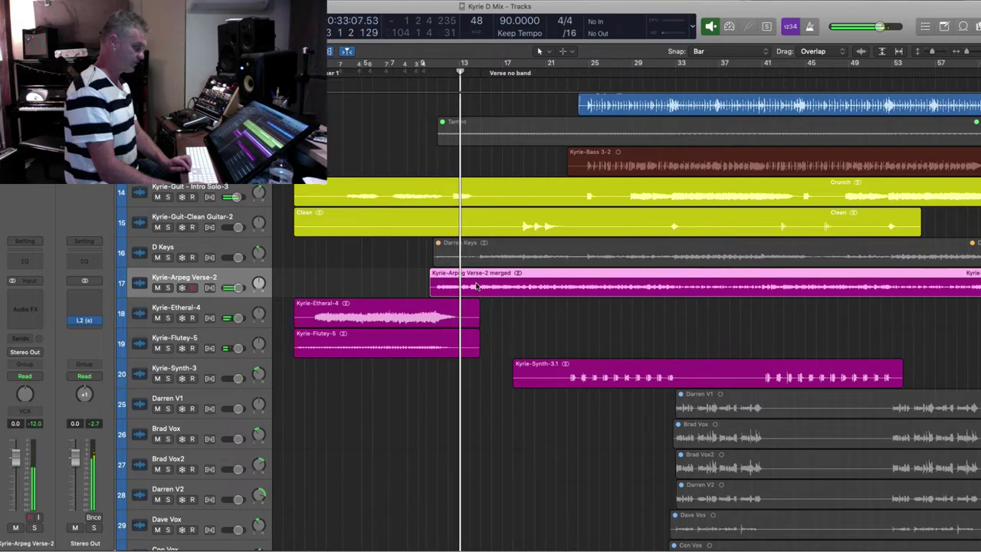
key(super+Left)
key(super+Left)
key(super+Up)
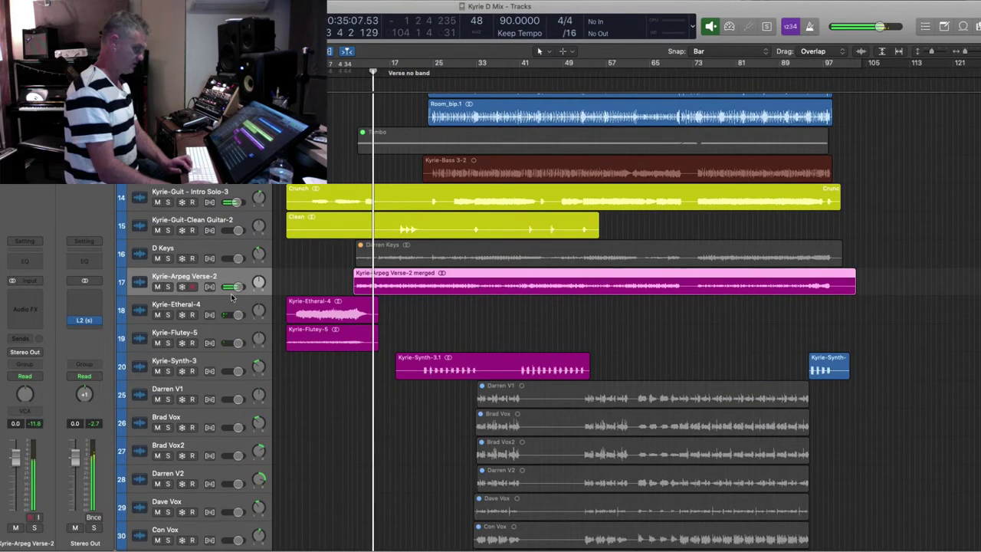
click(168, 287)
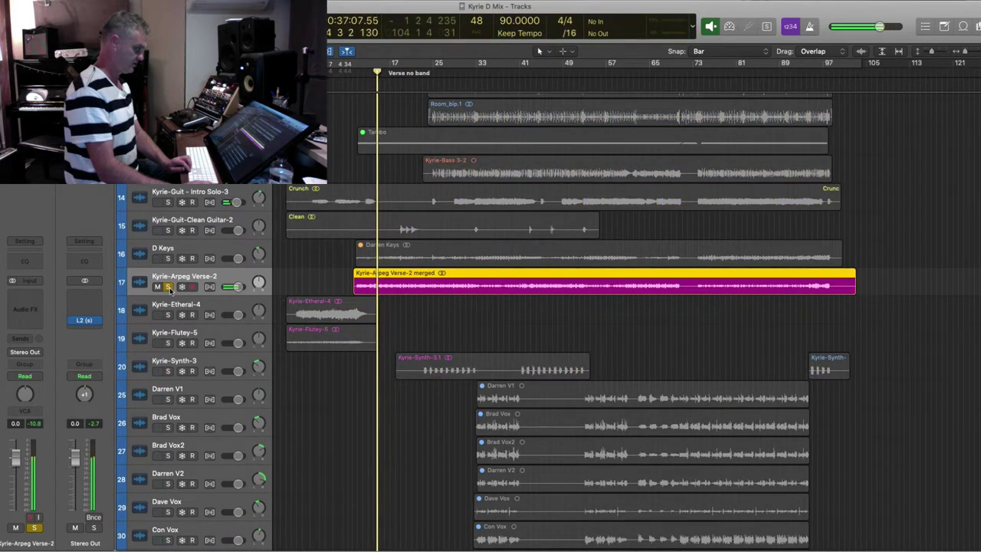
click(168, 287)
- Select the Kyrie-Synth-3 track, skip forward to about bar 23, listen to its part and stop playback
click(233, 364)
key(period)
key(period)
key(period)
key(period)
key(period)
key(period)
key(period)
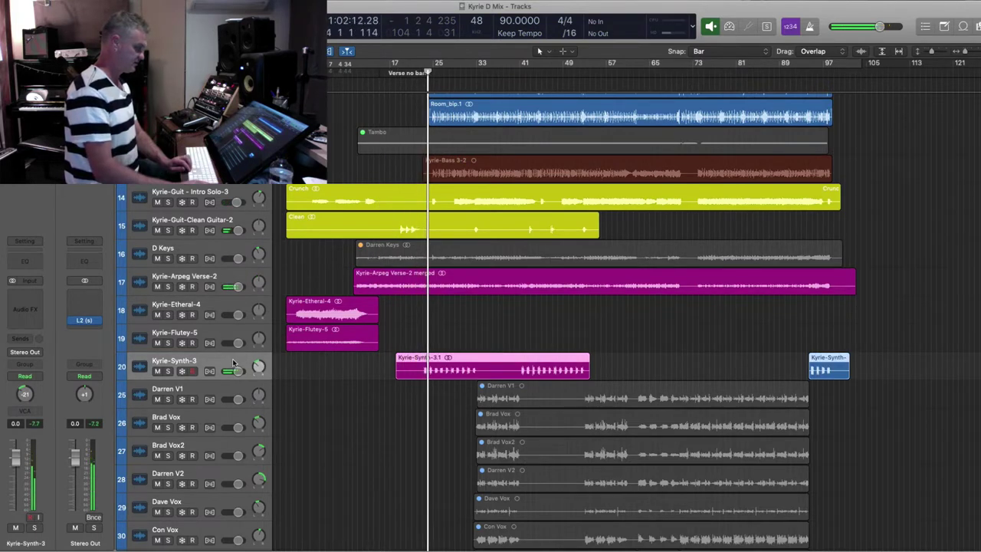
key(super+Up)
key(super+Up)
key(super+Up)
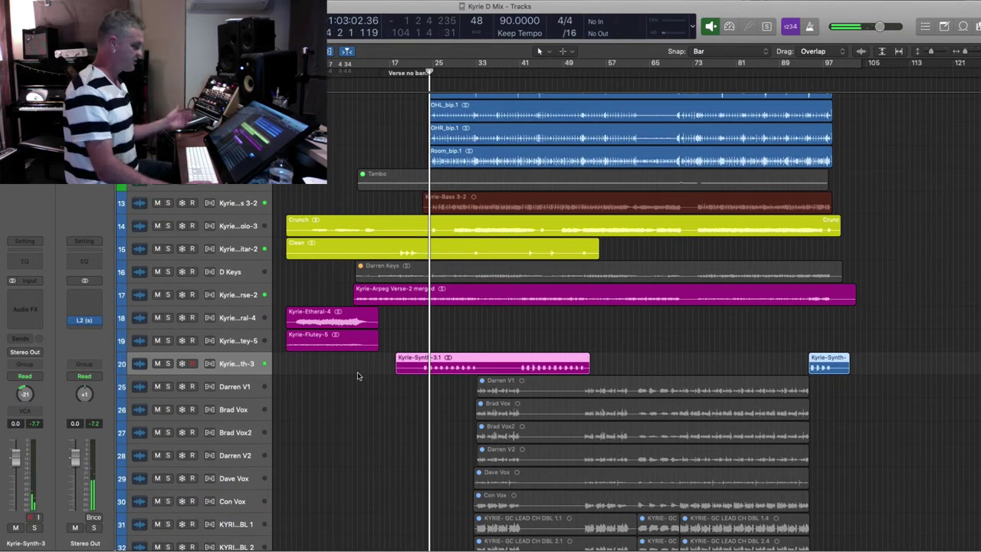
- Select the Kyrie-Arpeg Verse-2, Kyrie-Etheral-4, Kyrie-Flutey-5 and Kyrie-Synth-3.1 regions together to highlight the synth layer
click(357, 376)
drag(304, 291, 619, 366)
key(super+Up)
key(super+Up)
key(super+Up)
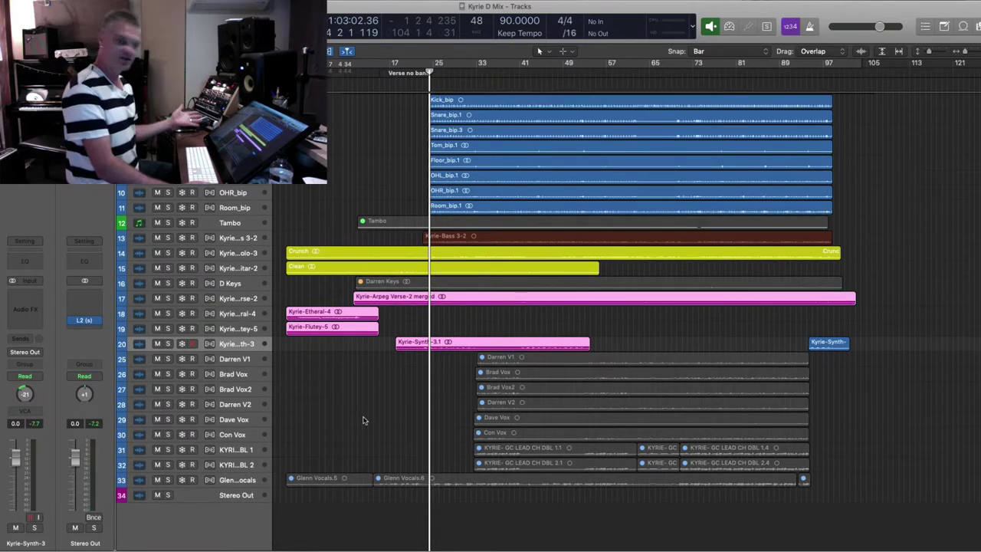
- Select all the lead vocal regions on track 33 and enlarge the track rows so their waveforms are easy to see
click(270, 464)
click(236, 480)
scroll(290, 477, up, 3)
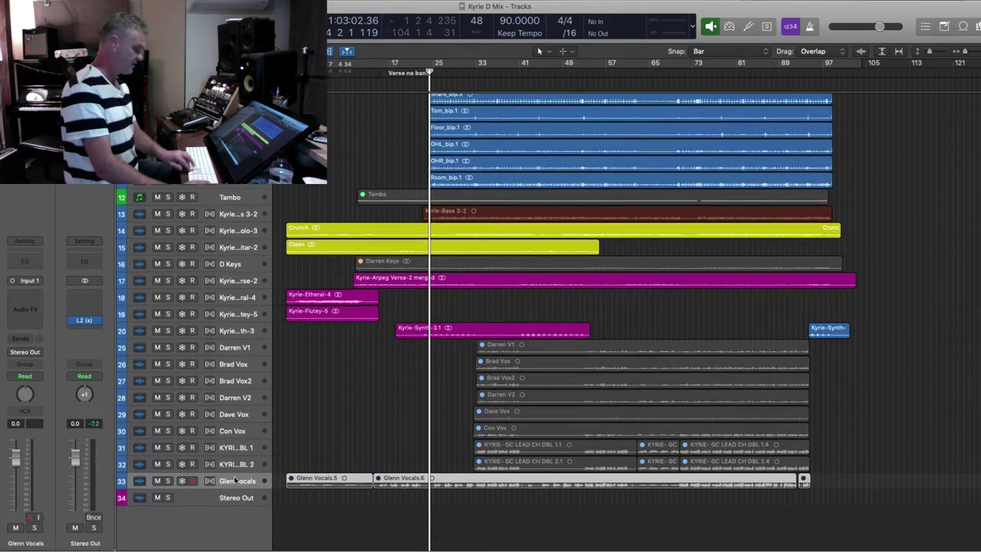
scroll(290, 475, up, 1)
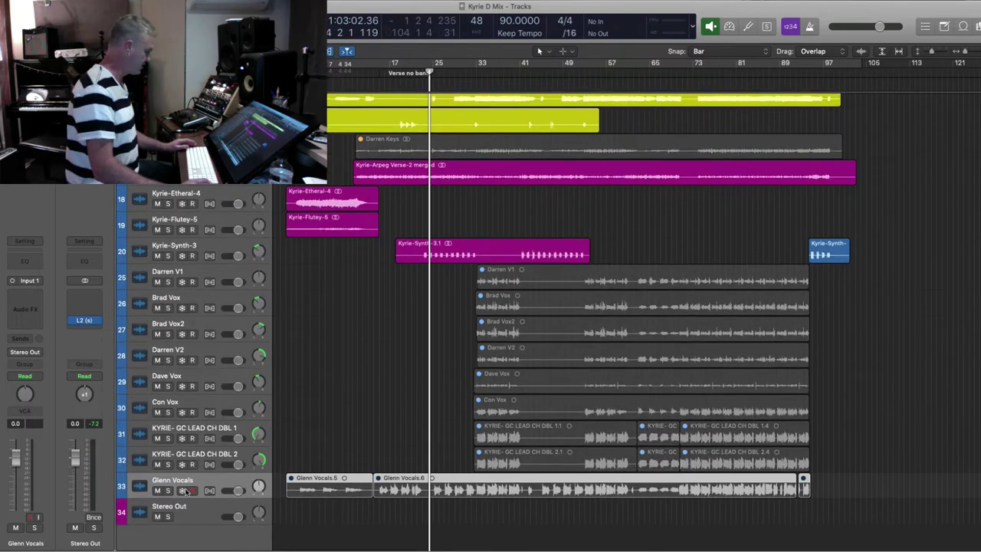
click(373, 323)
- Skim through the keyboard performance video to about 00:45 and close it
click(344, 200)
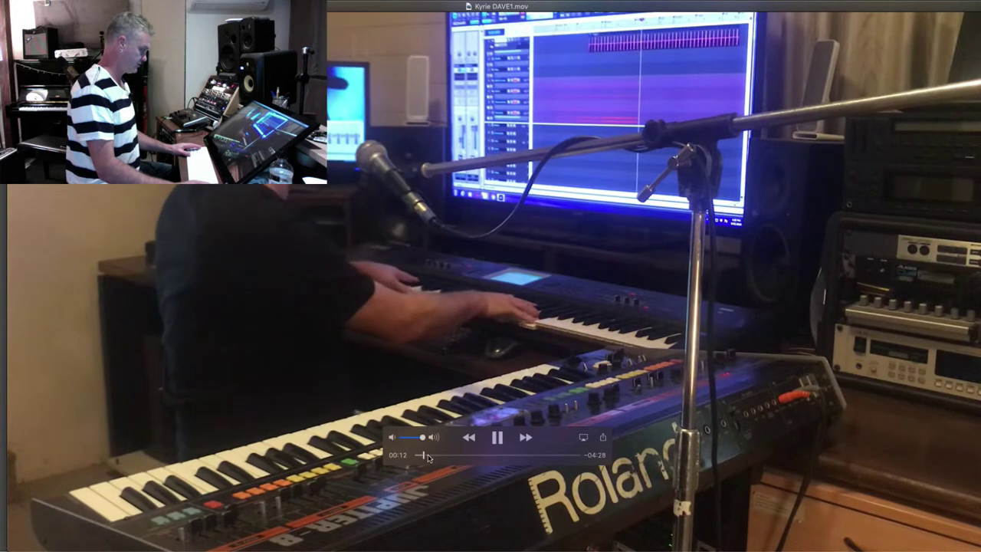
click(430, 455)
click(442, 456)
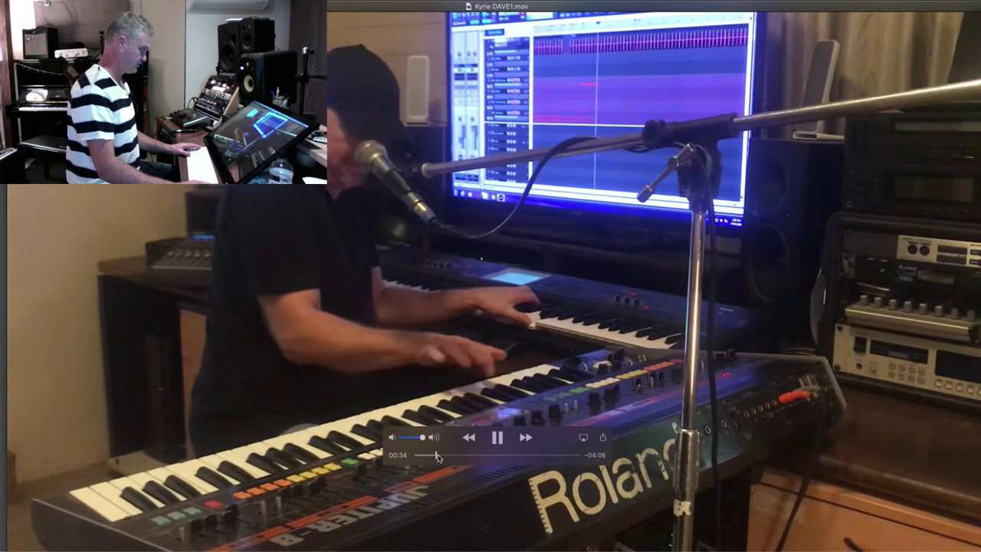
click(441, 457)
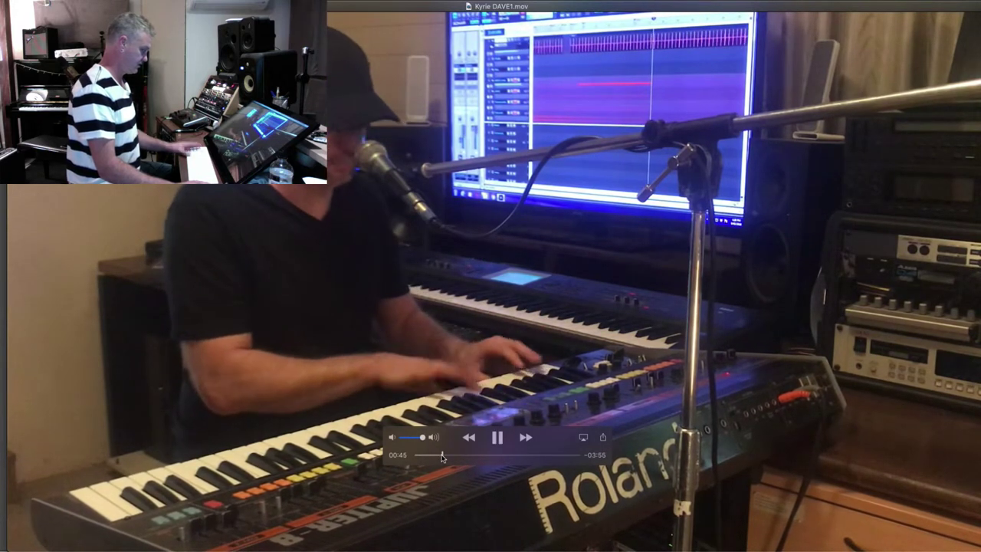
key(super+w)
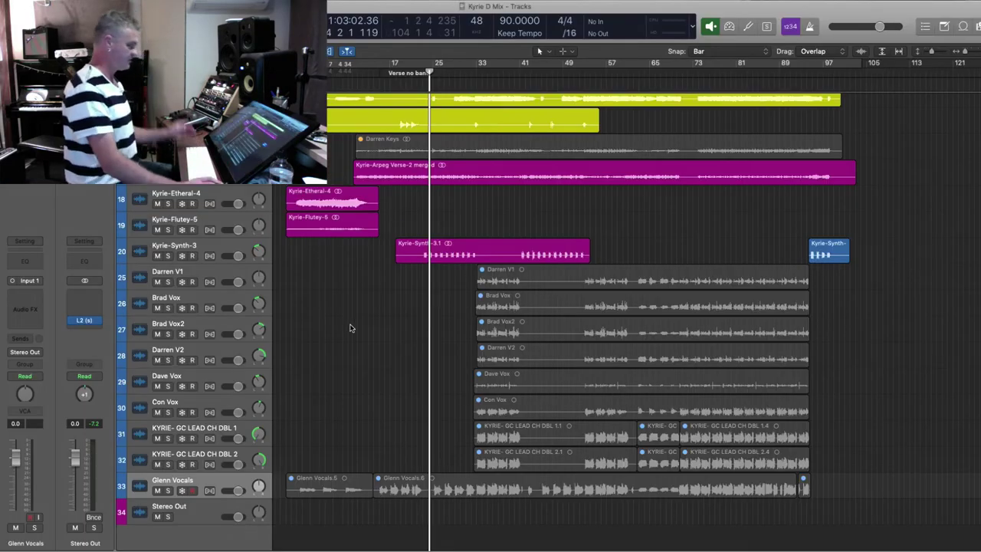
- Unmute all the lead vocal regions on track 33
click(227, 480)
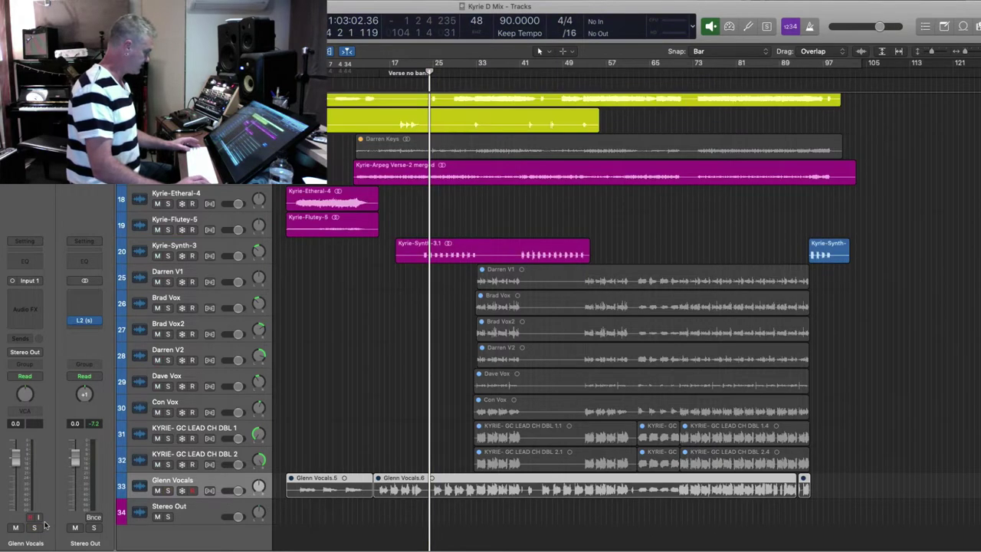
key(ctrl+m)
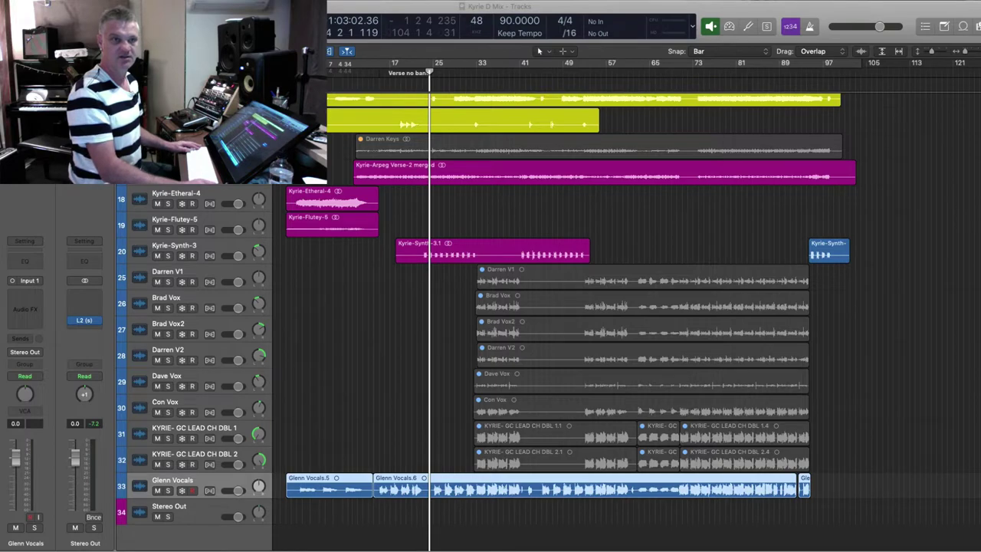
- Watch part of the lead vocal recording video from around its midpoint and close it
drag(980, 6, 439, 7)
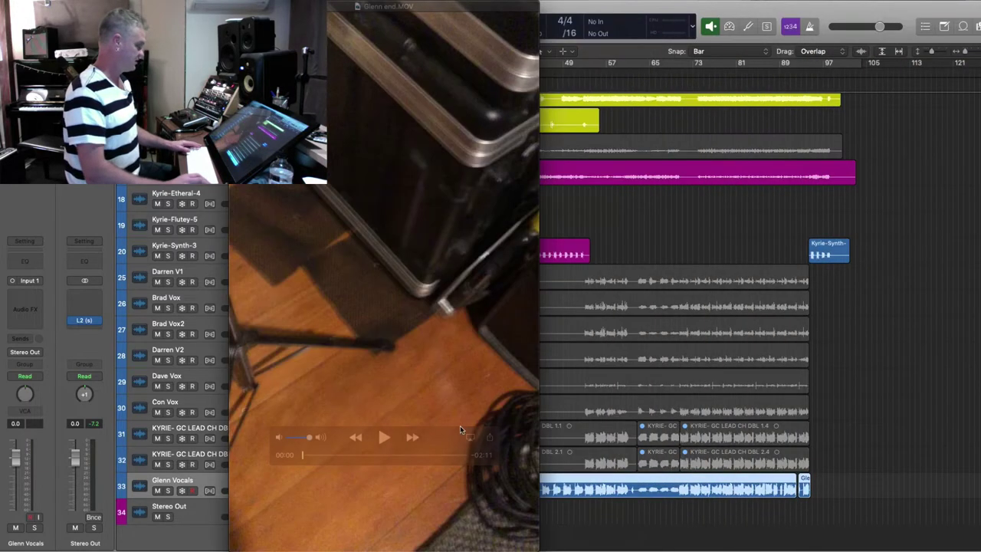
click(383, 455)
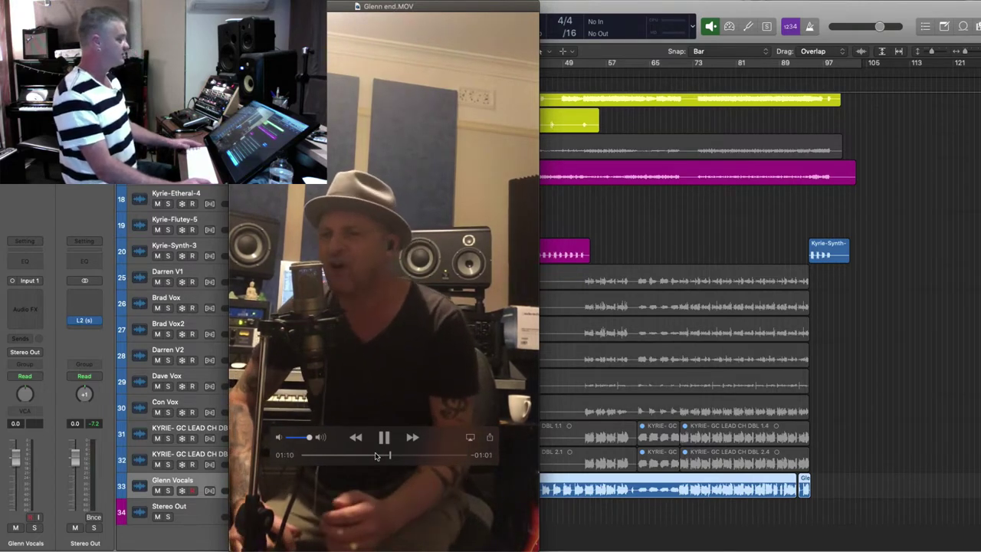
key(space)
key(super+w)
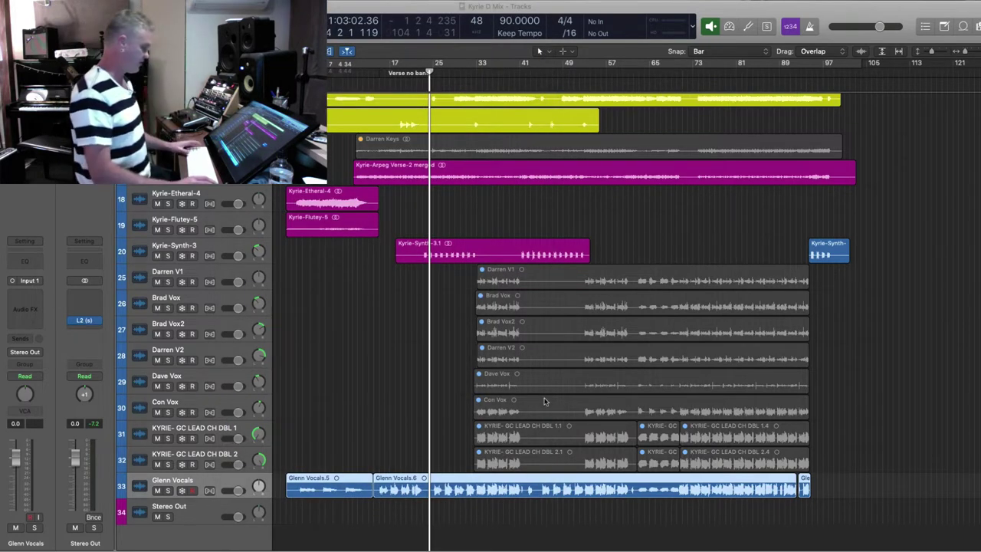
- Play the mix from about bar 23 to hear the lead vocals with the band
click(358, 433)
click(394, 483)
key(space)
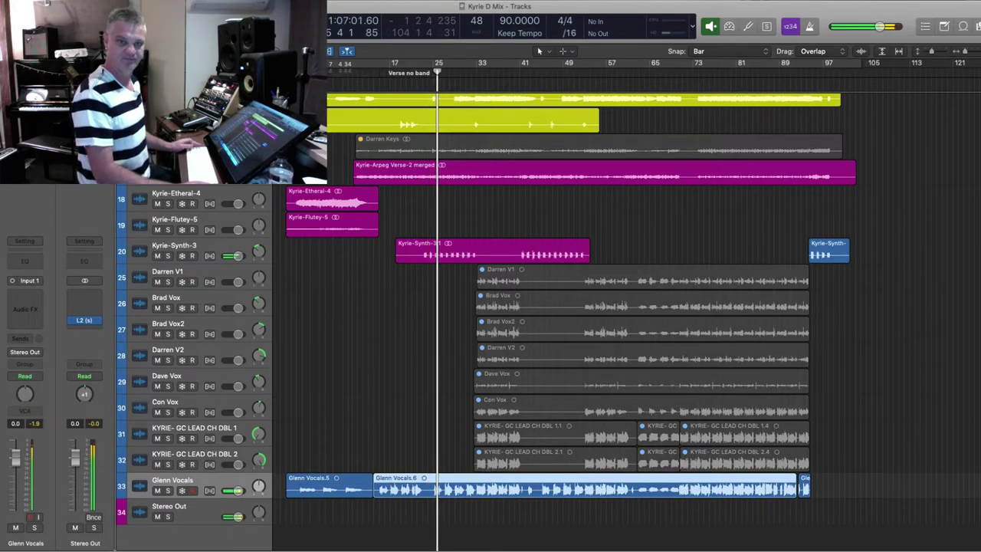
click(392, 400)
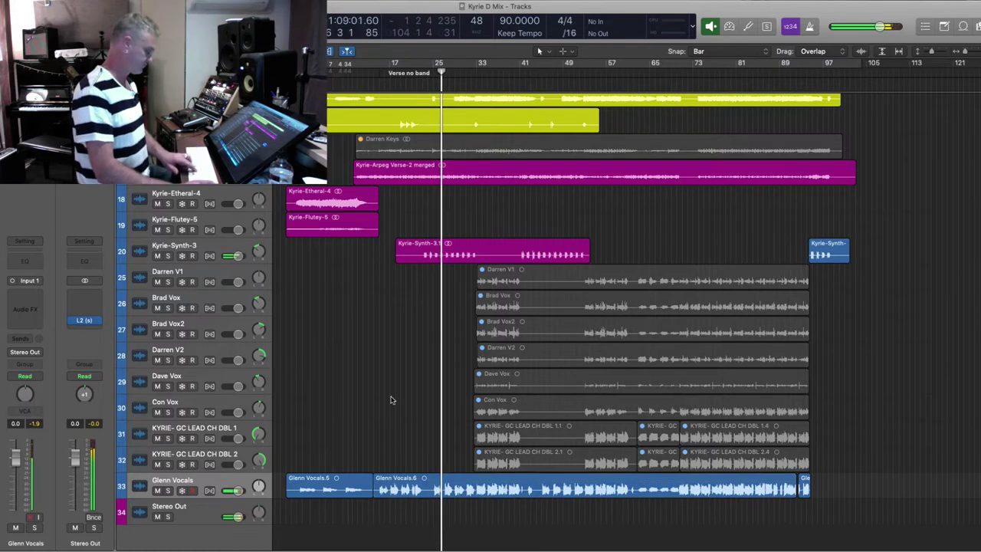
key(super+Up)
key(super+Up)
click(234, 483)
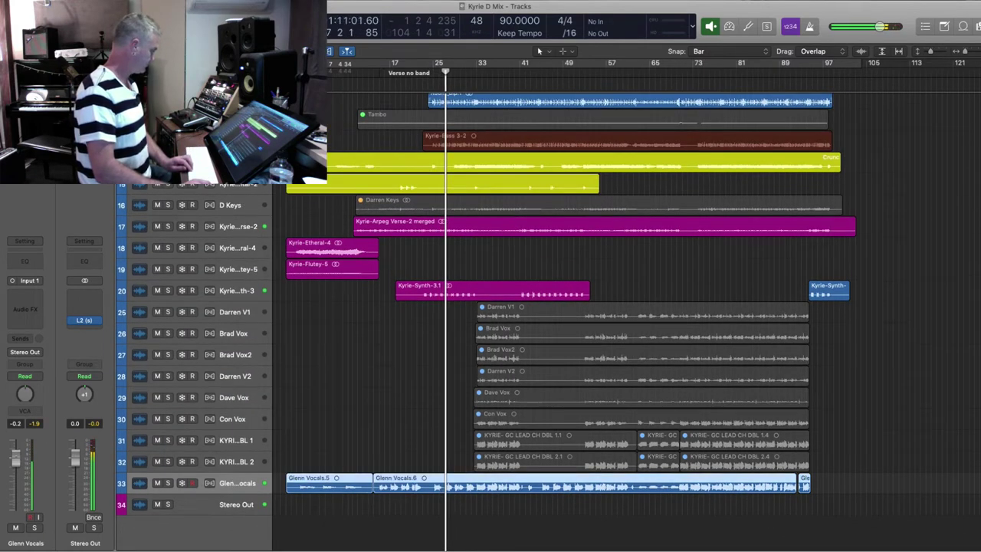
- Select the D Keys track and unmute its keys region
click(388, 431)
key(super+Up)
key(super+Up)
key(super+Down)
key(super+Down)
key(super+Up)
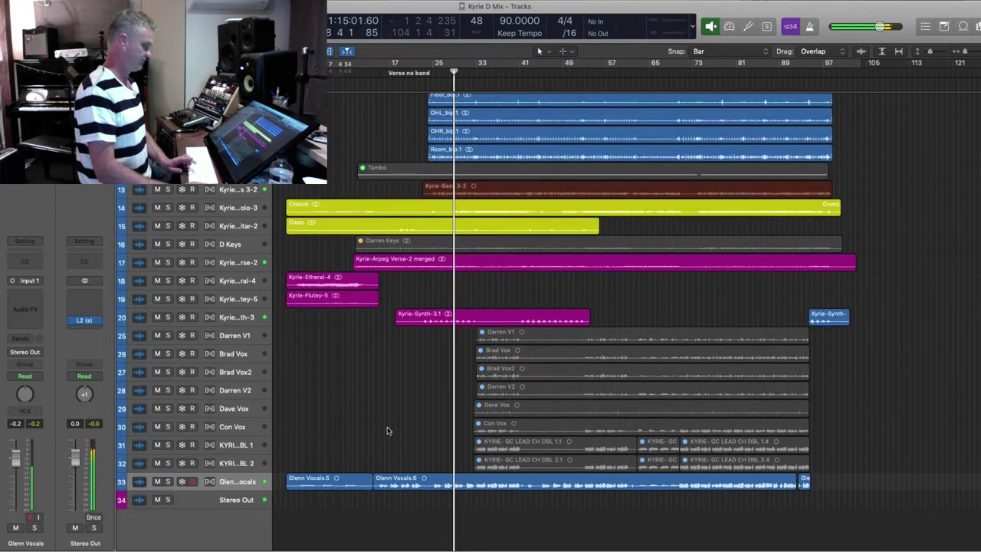
click(244, 246)
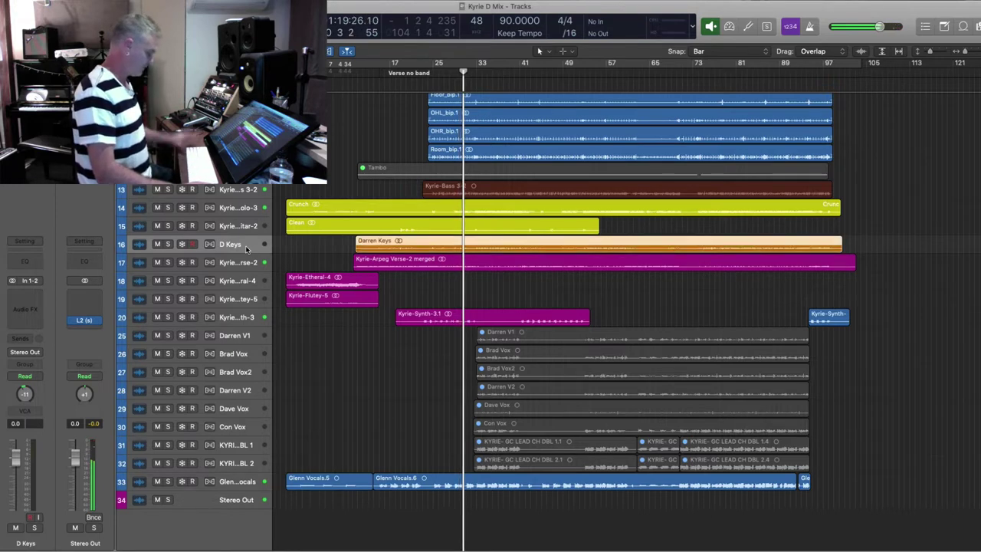
- Audition the D Keys region in solo from about bar 33 and turn solo off again
key(ctrl+s)
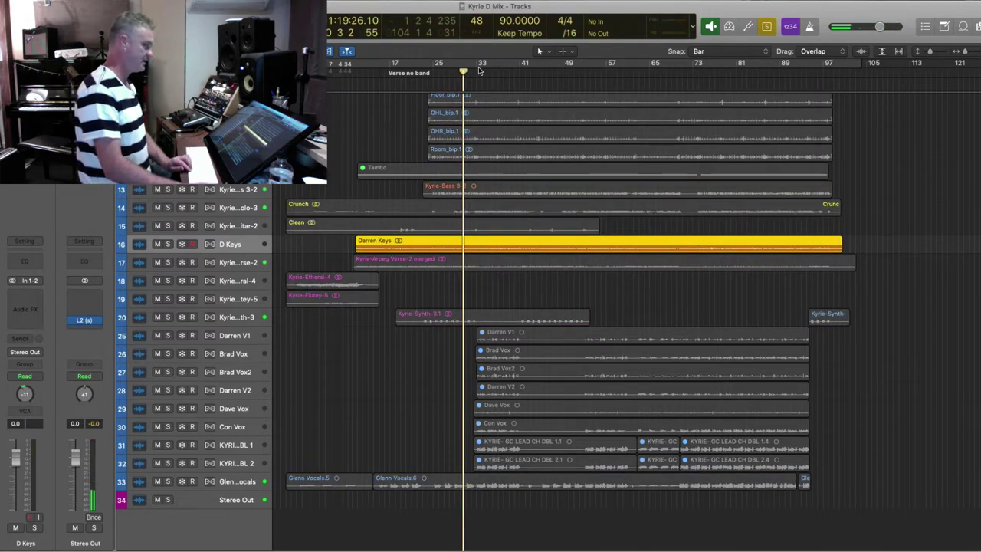
click(479, 71)
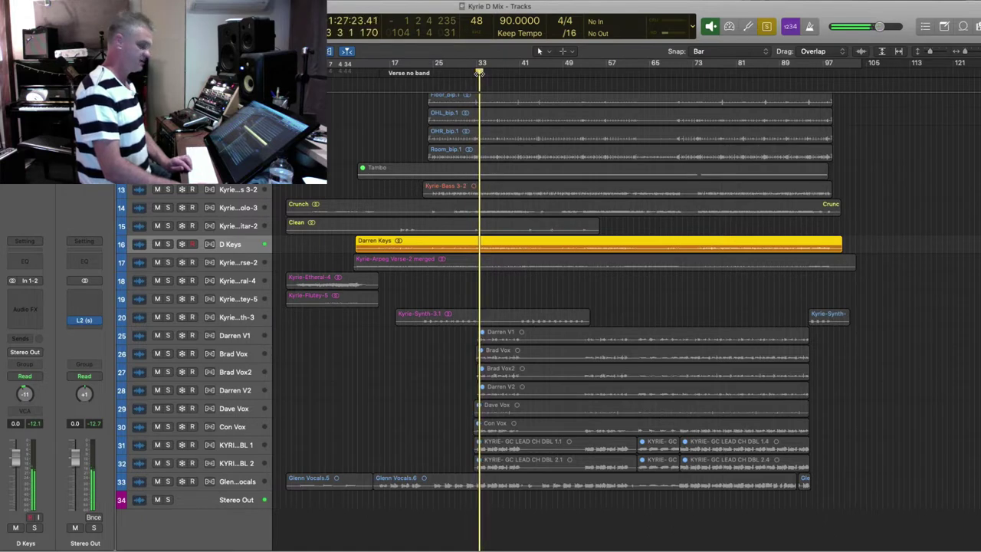
key(super+Down)
click(331, 350)
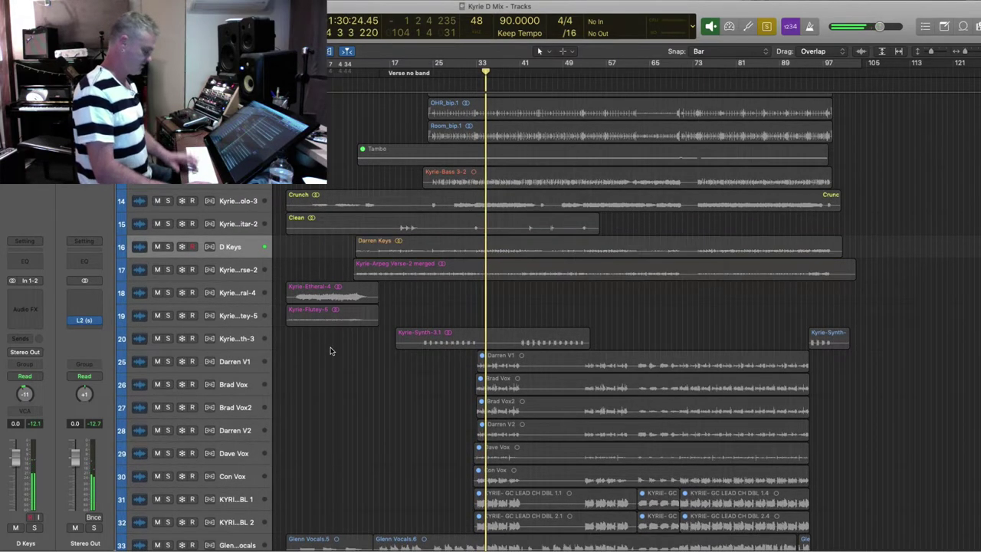
click(458, 253)
key(ctrl+s)
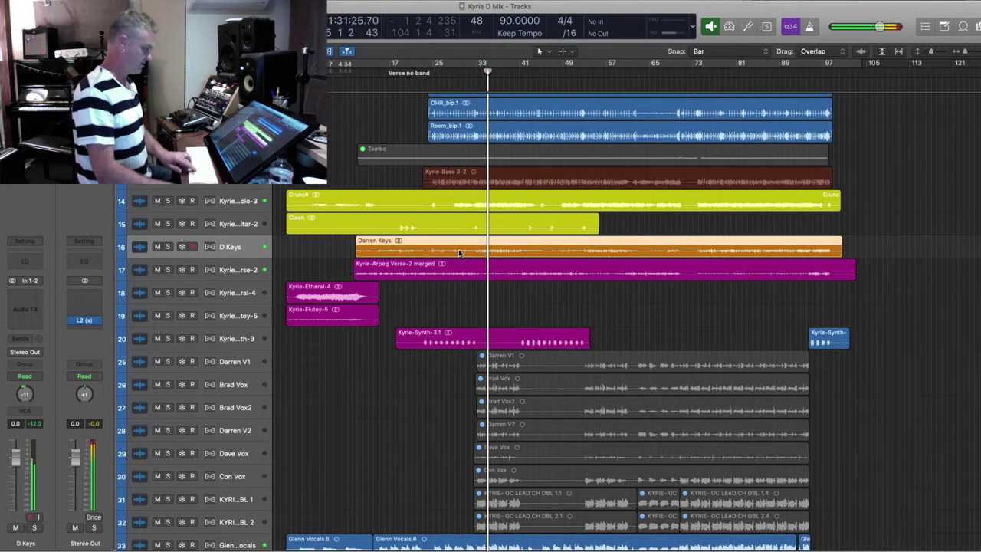
- Restart playback of the mix and select all the KYRIE- GC LEAD CH DBL regions on tracks 31 and 32
key(super+Up)
key(super+Up)
key(super+Up)
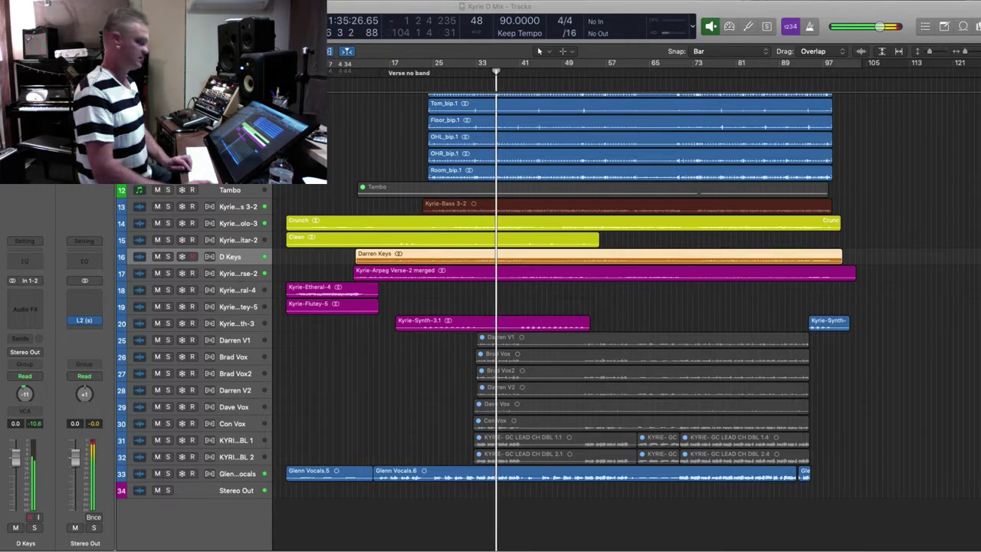
click(674, 307)
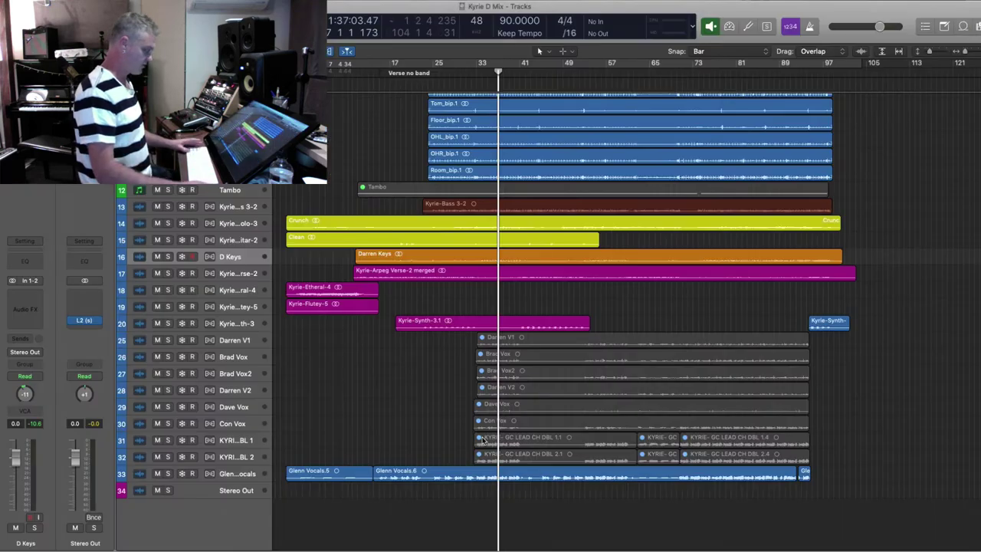
key(space)
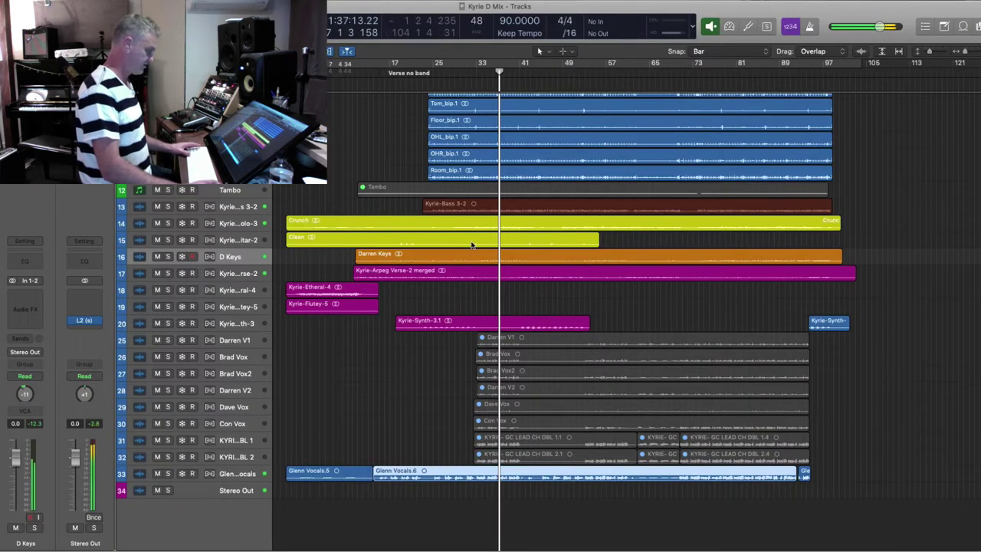
drag(441, 453, 867, 440)
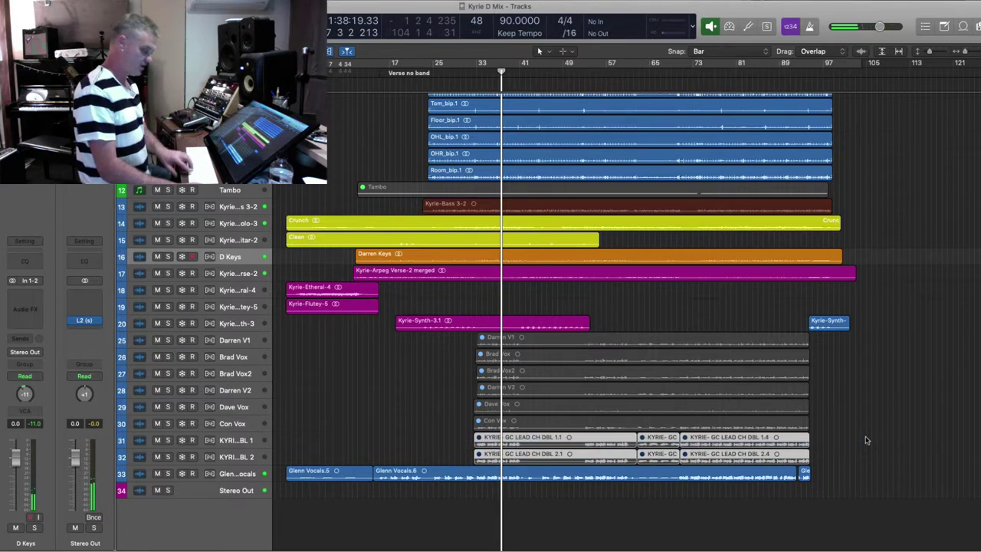
- Examine the waveforms of the doubled lead chorus vocals on tracks 31 and 32 up close
key(super+Right)
key(super+Right)
key(super+Down)
key(super+Down)
key(super+Down)
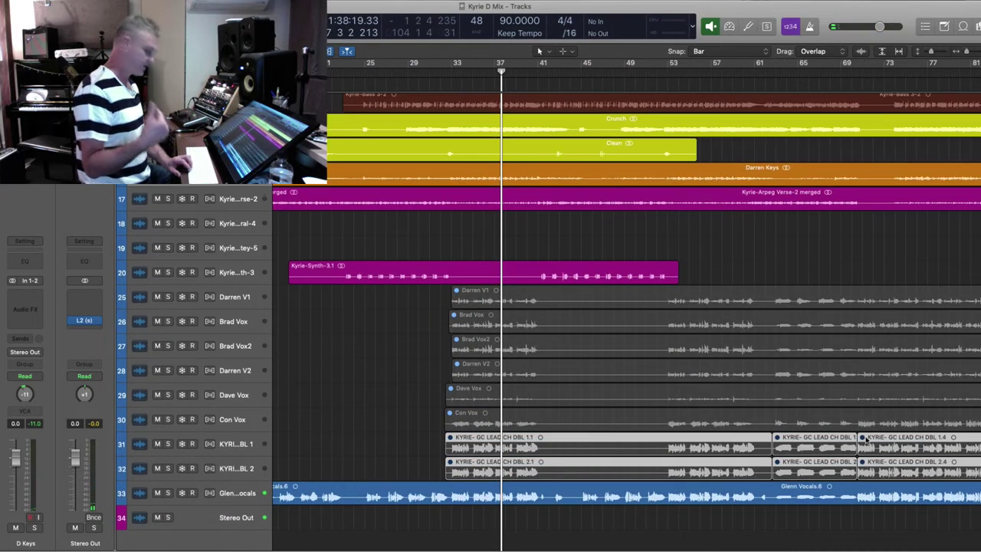
key(super+Left)
key(super+Left)
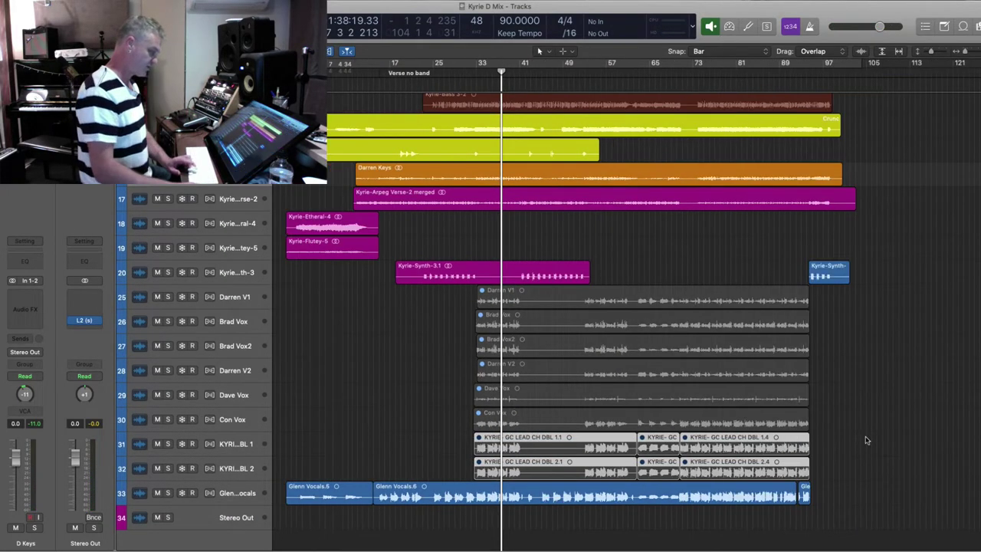
- Select the muted chorus vocal regions from track 25 downward to highlight the vocal layer
key(super+Up)
click(860, 339)
drag(843, 309, 462, 472)
scroll(386, 360, up, 10)
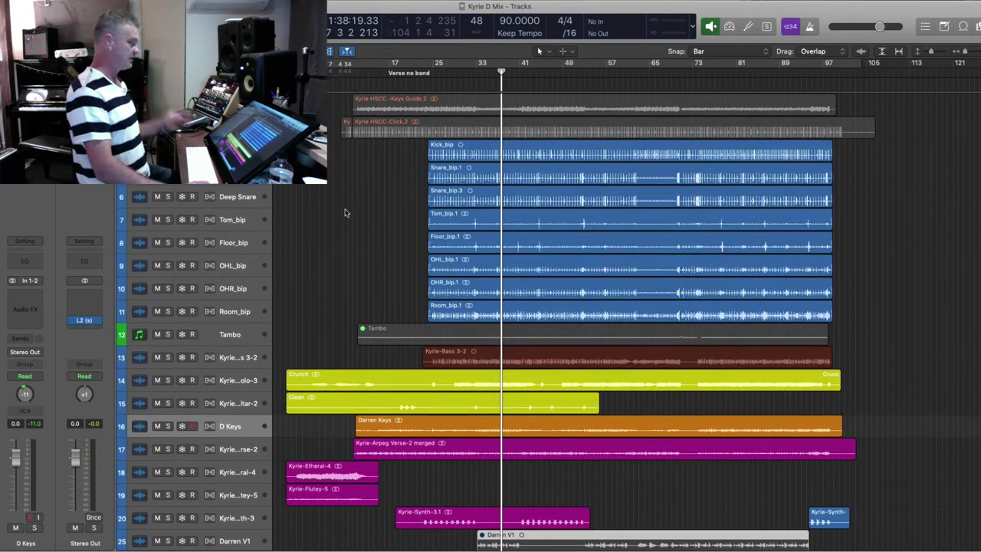
- Select the drum tracks from Kick through Room_bip together and solo them
click(477, 151)
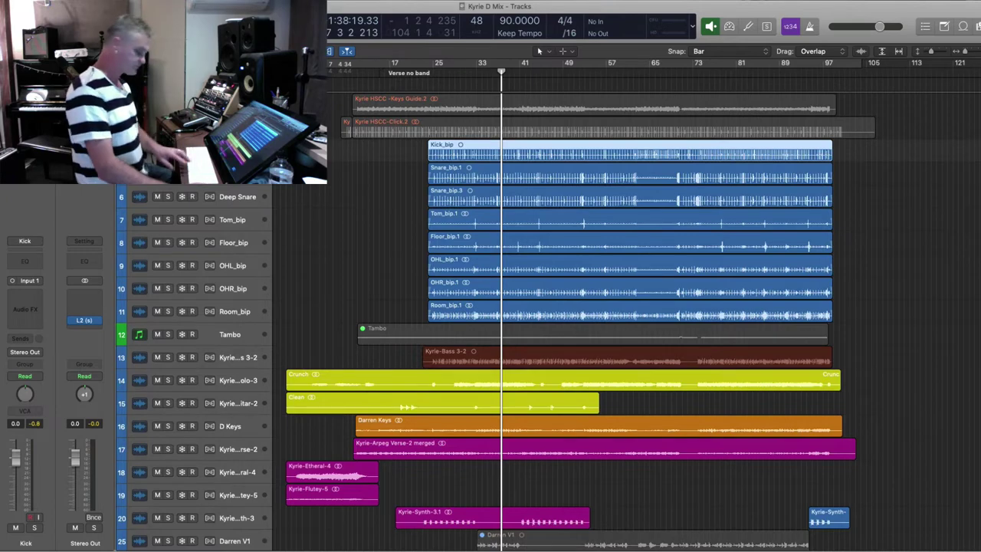
key(super+Right)
key(super+Right)
key(super+Down)
key(super+Down)
key(super+Down)
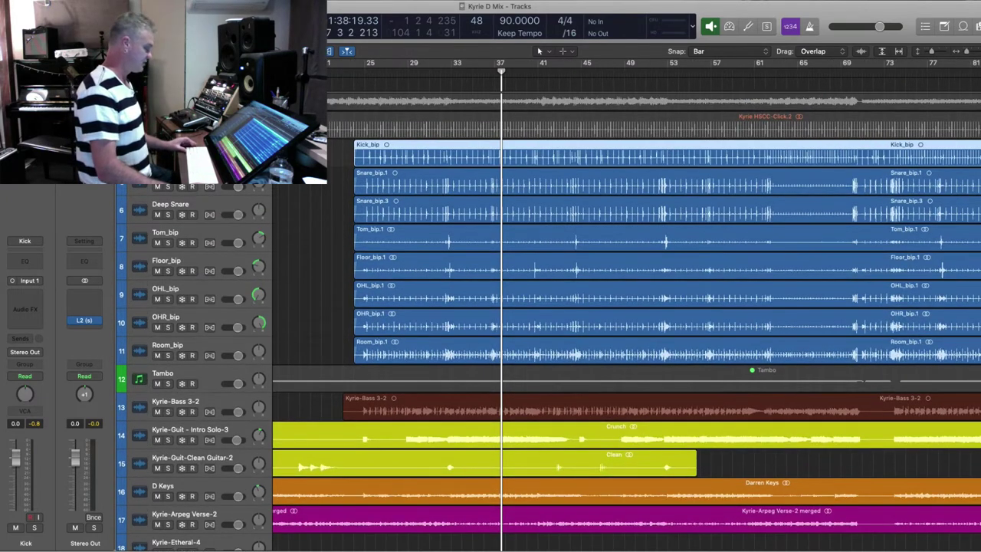
shift+click(226, 347)
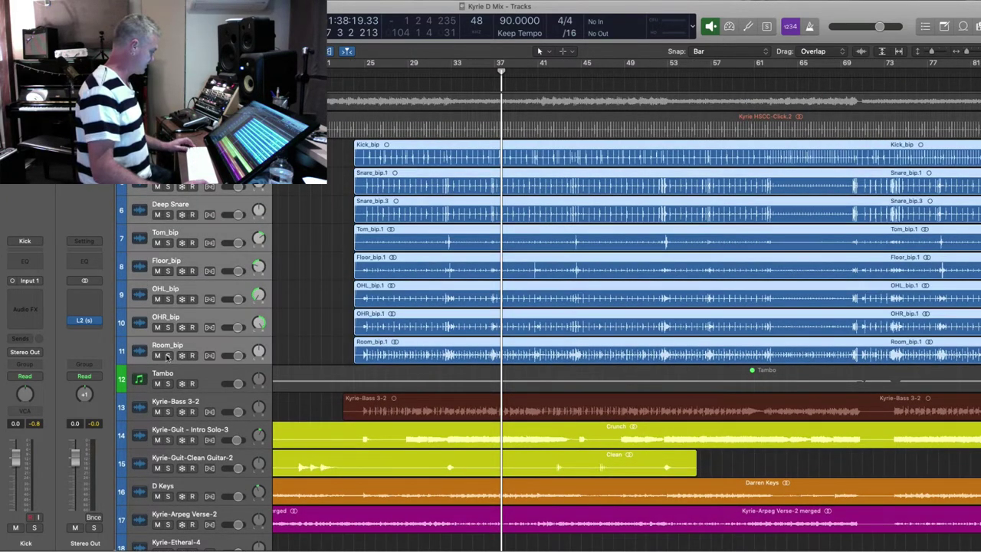
click(168, 356)
- Select only the Kick track and listen to its region in solo from about bar 37
click(327, 164)
click(229, 154)
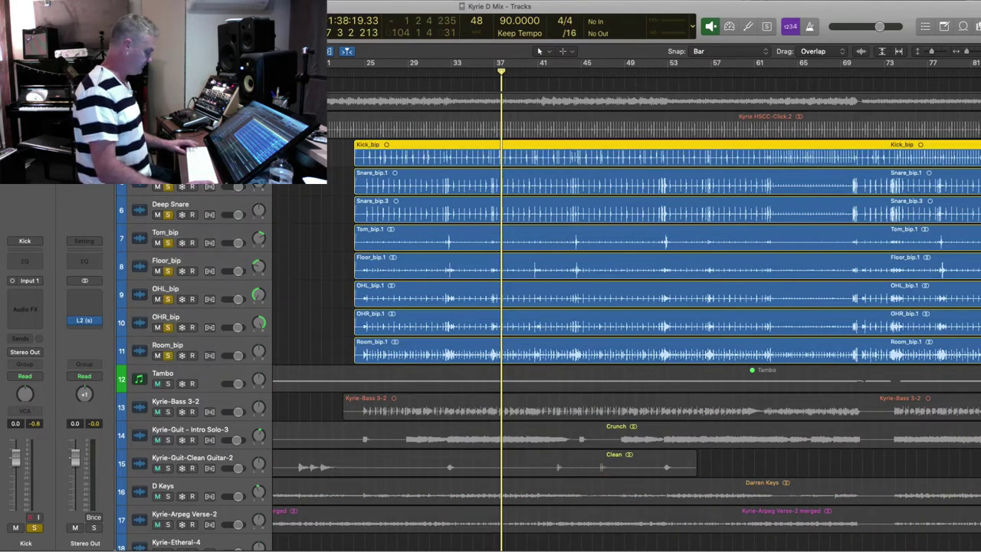
key(ctrl+s)
key(space)
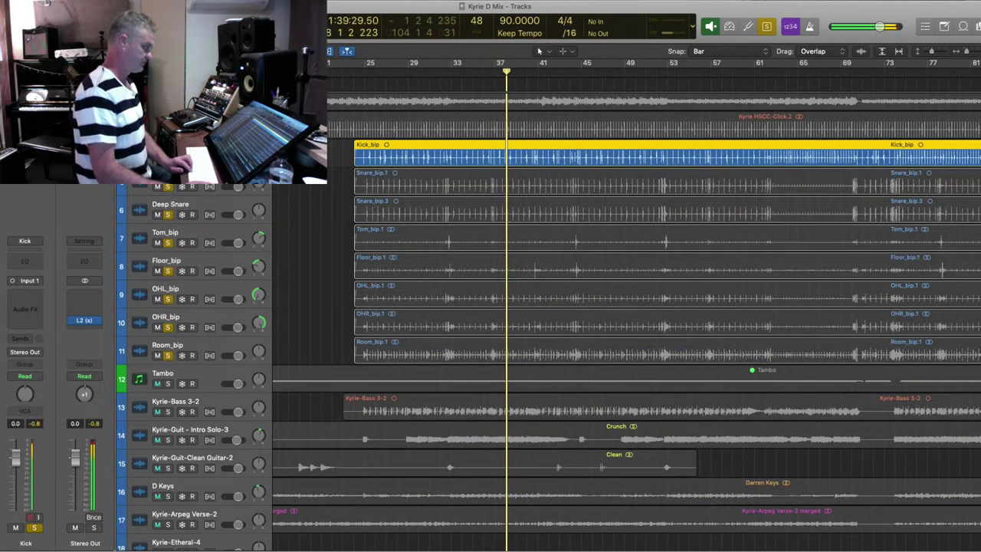
- Audition the Snare_bip and Deep Snare regions in solo one after the other, rewinding to about bar 33
key(super+Right)
key(Down)
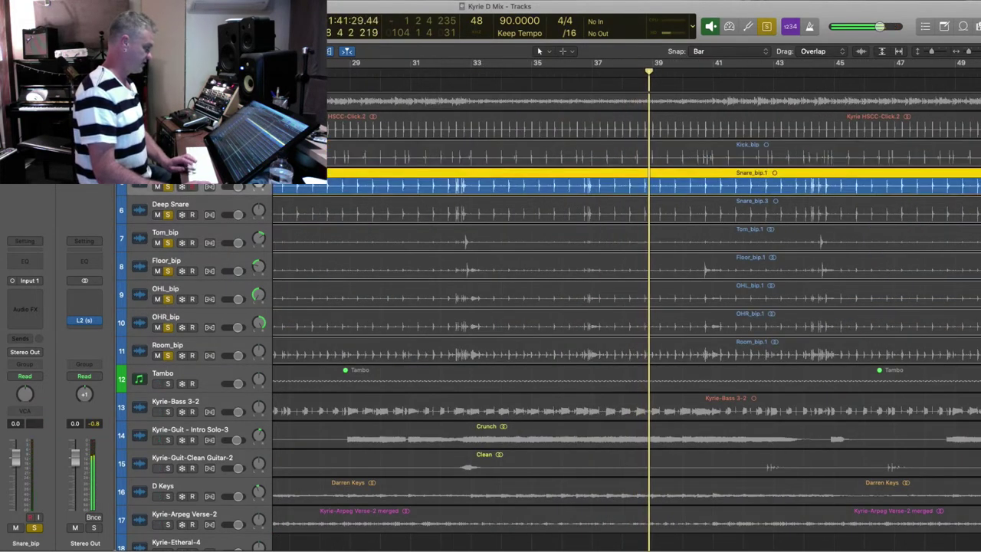
key(shift+comma)
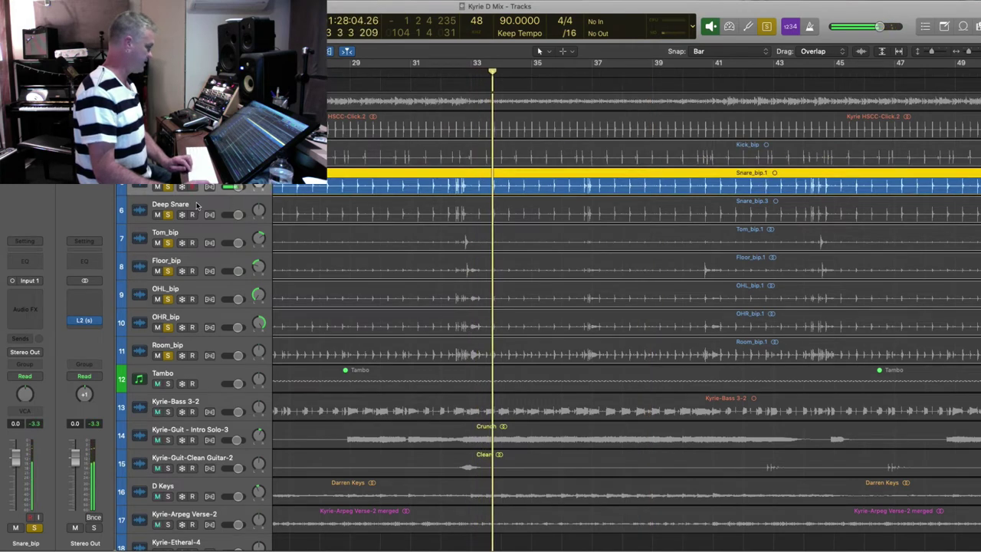
key(Down)
key(comma)
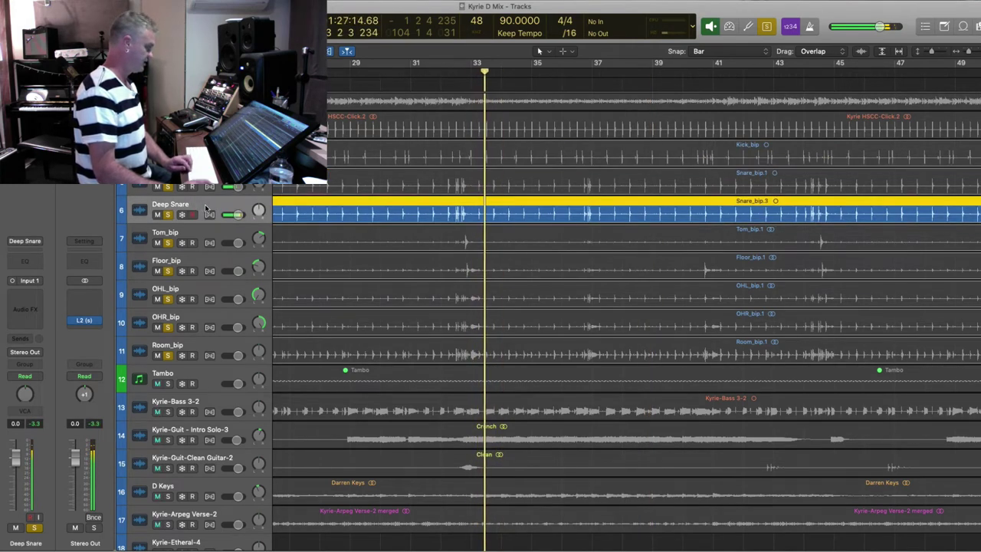
- Delete the Deep Snare track and audition the Tom_bip.1 region in solo from about bar 33
key(super+BackSpace)
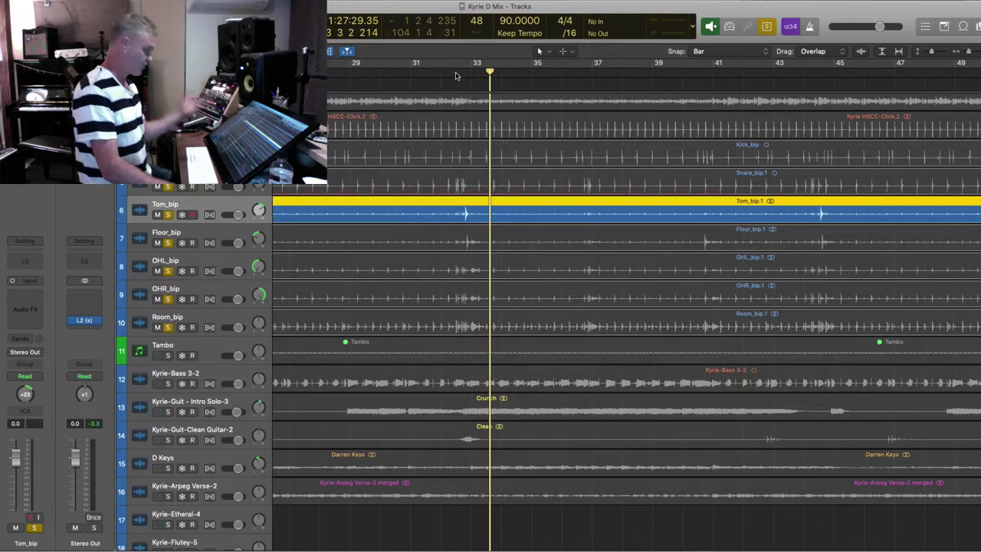
click(455, 76)
key(space)
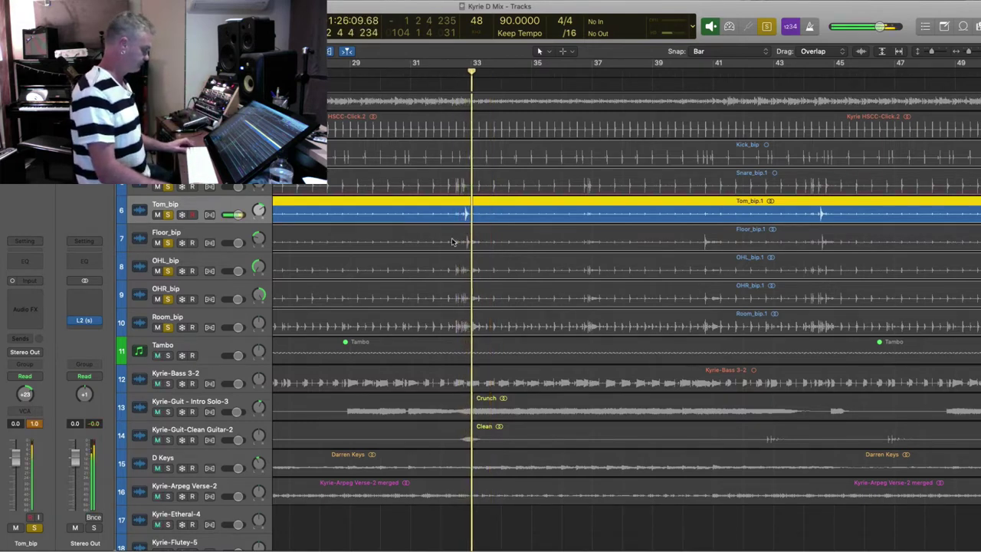
- Audition the Floor_bip, paired OHL_bip and OHR_bip, and Room_bip regions in solo one after the other, rewinding to about bar 33
click(452, 242)
key(comma)
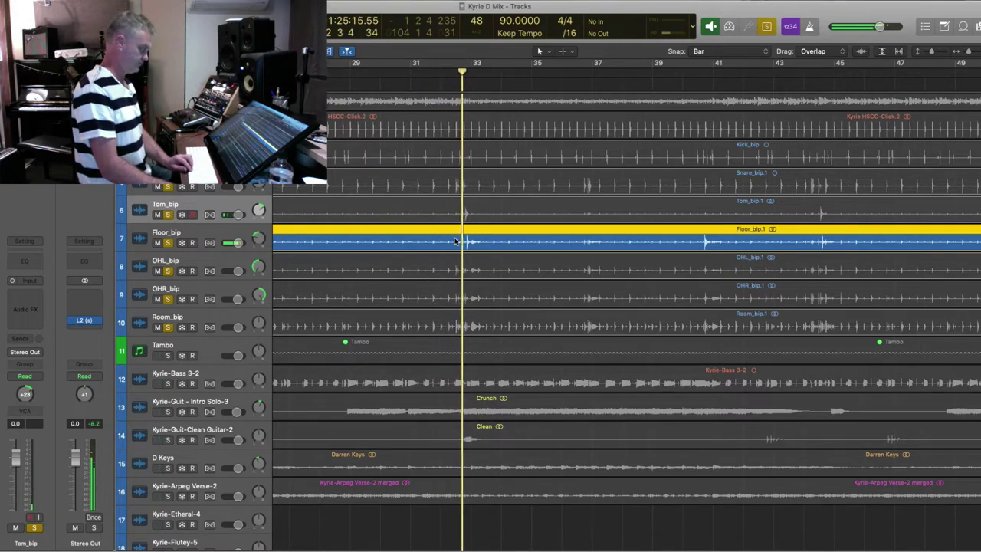
click(459, 269)
key(comma)
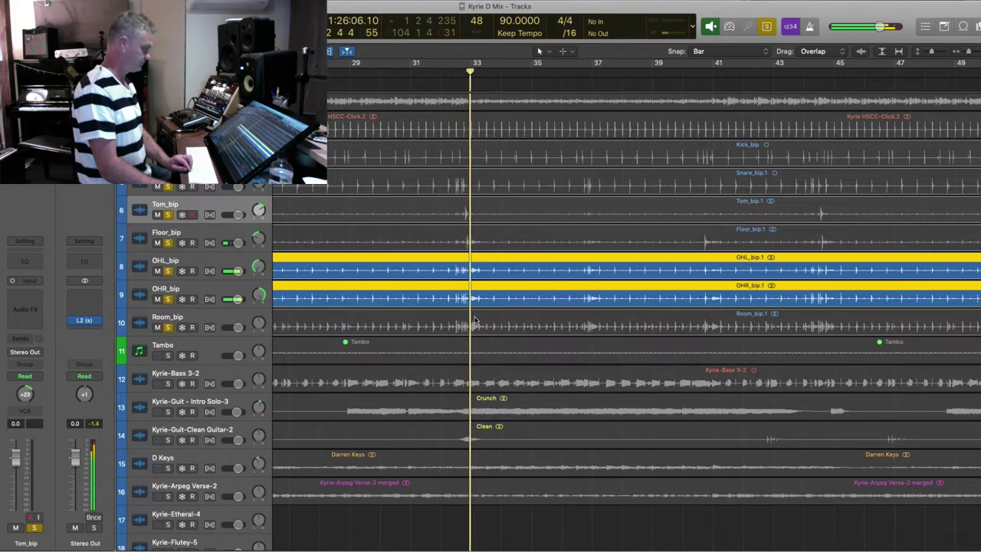
click(474, 324)
key(comma)
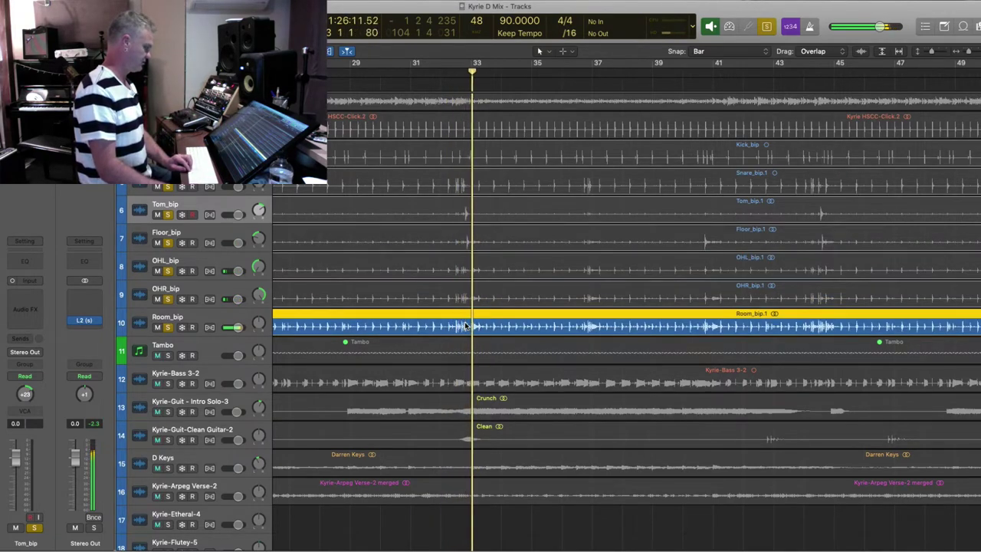
- Solo the Tambo track along with the drums and unmute its region
key(super+Left)
key(super+Left)
key(super+Left)
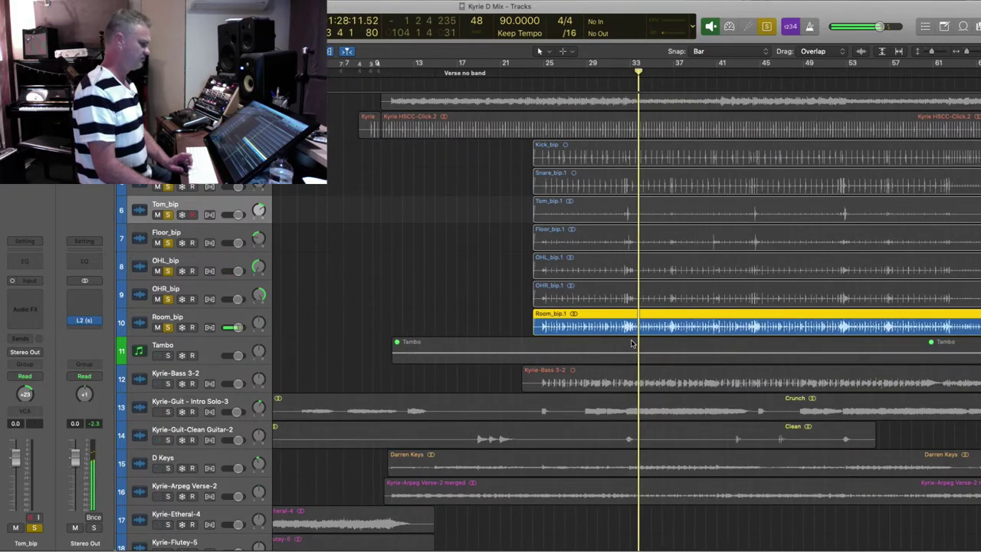
key(super+Up)
click(606, 299)
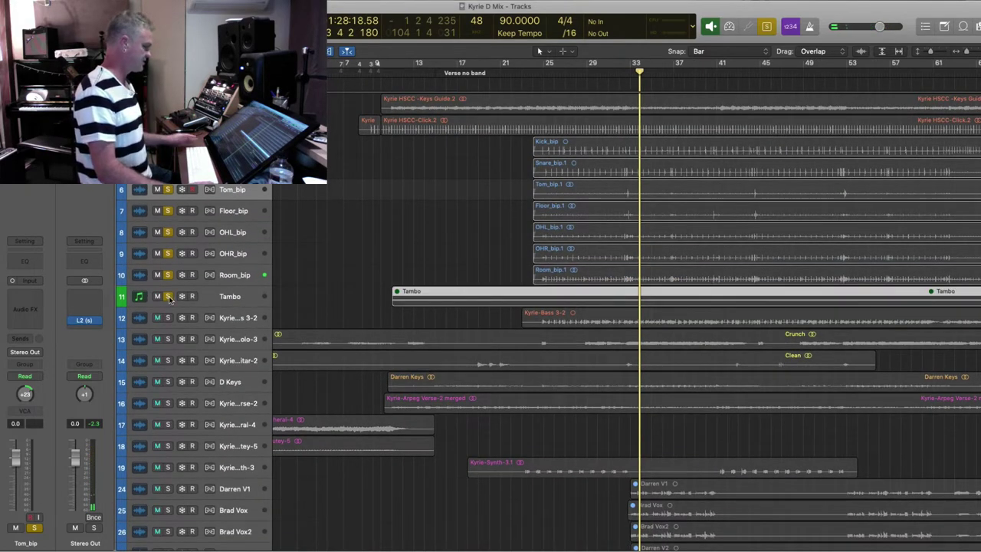
click(457, 274)
click(465, 304)
key(ctrl+m)
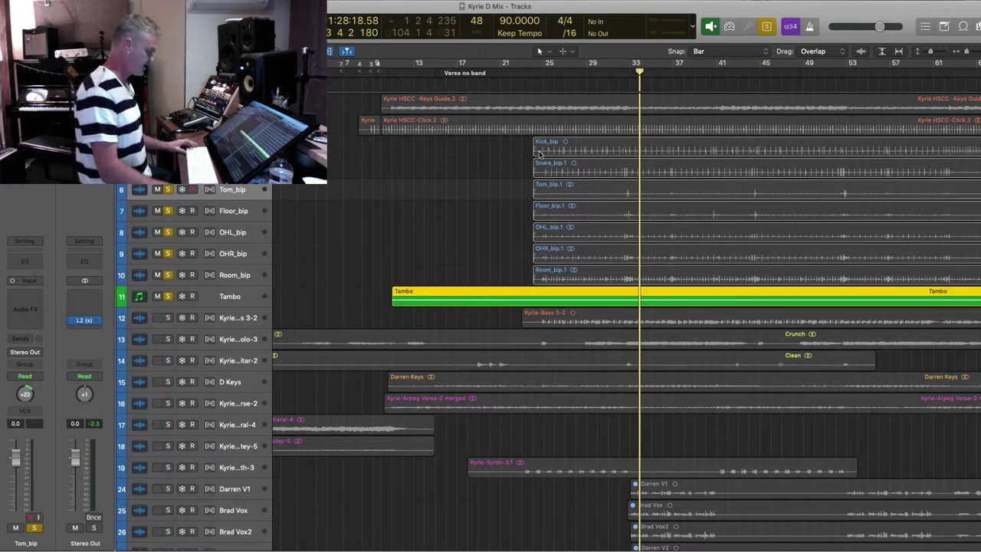
- Select all drum regions from Kick_bip to Room_bip together with Tambo and listen to them in solo across the arrangement
drag(411, 148, 537, 282)
key(z)
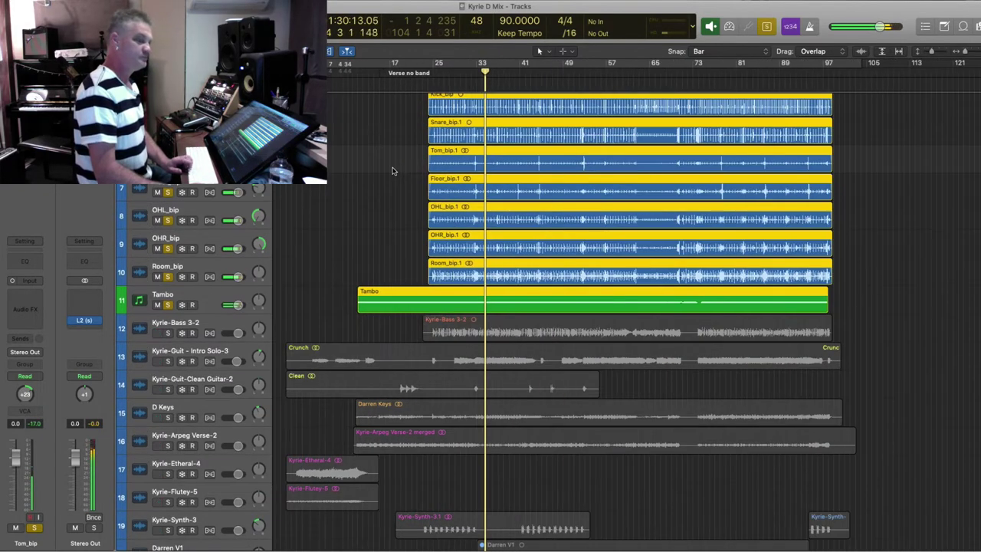
key(super+Up)
key(super+Up)
key(super+Up)
key(super+Right)
key(super+Right)
key(super+Right)
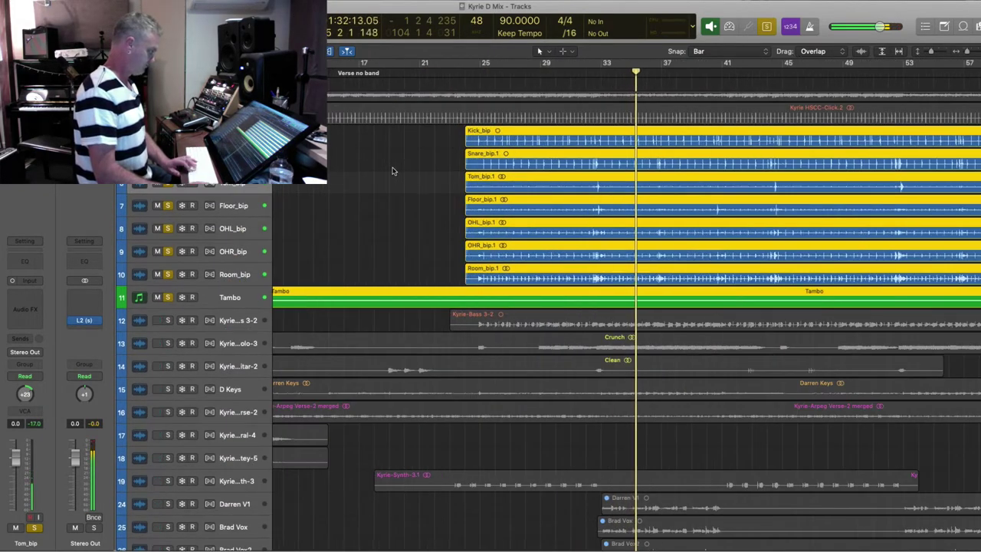
key(super+Down)
key(super+Down)
key(super+Down)
key(Return)
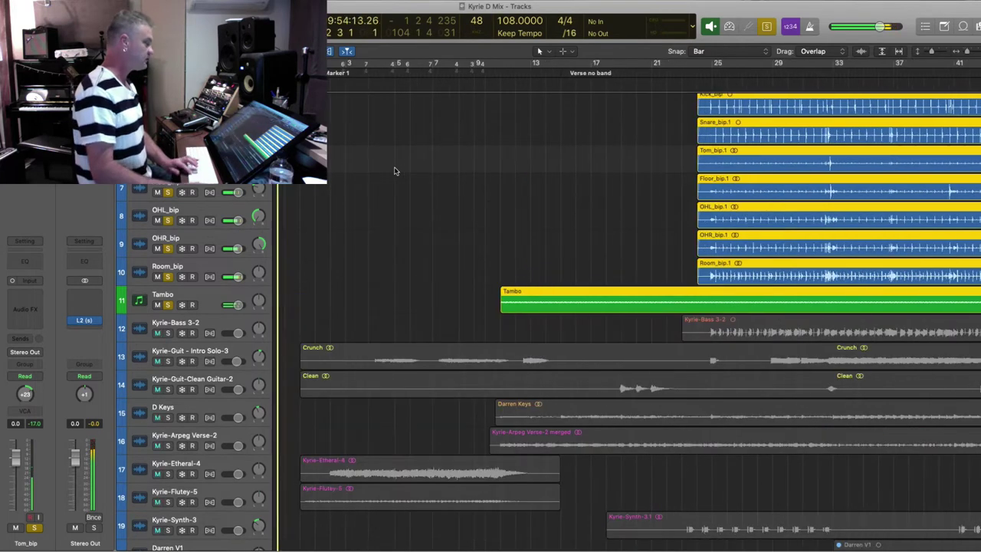
key(super+Left)
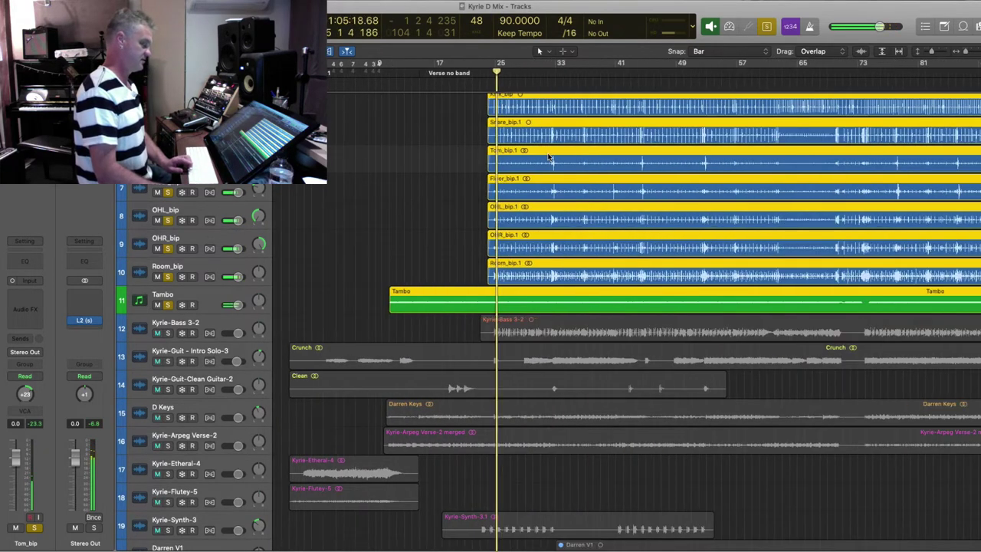
key(super+Left)
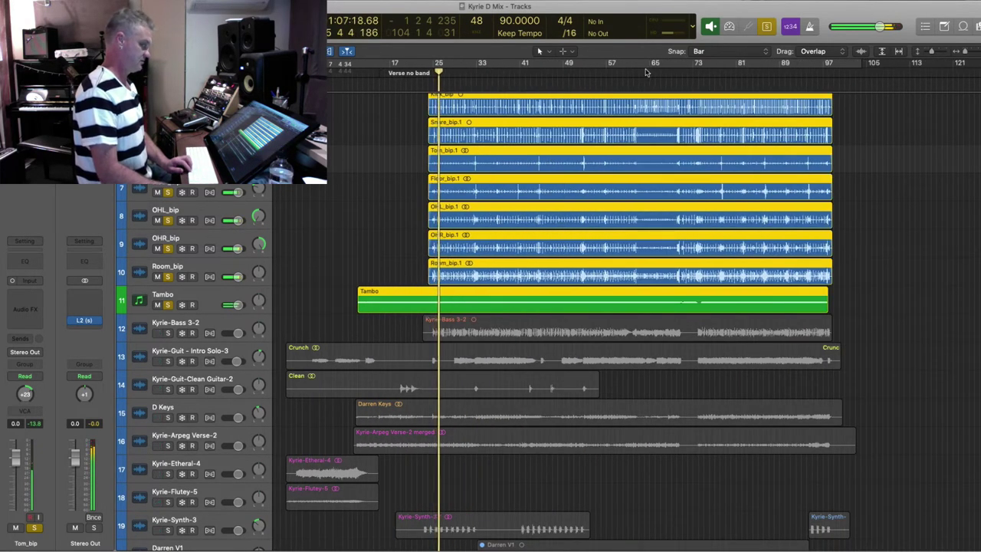
- Listen to the soloed drums from about bar 64 and return the playhead to bar 25
click(646, 68)
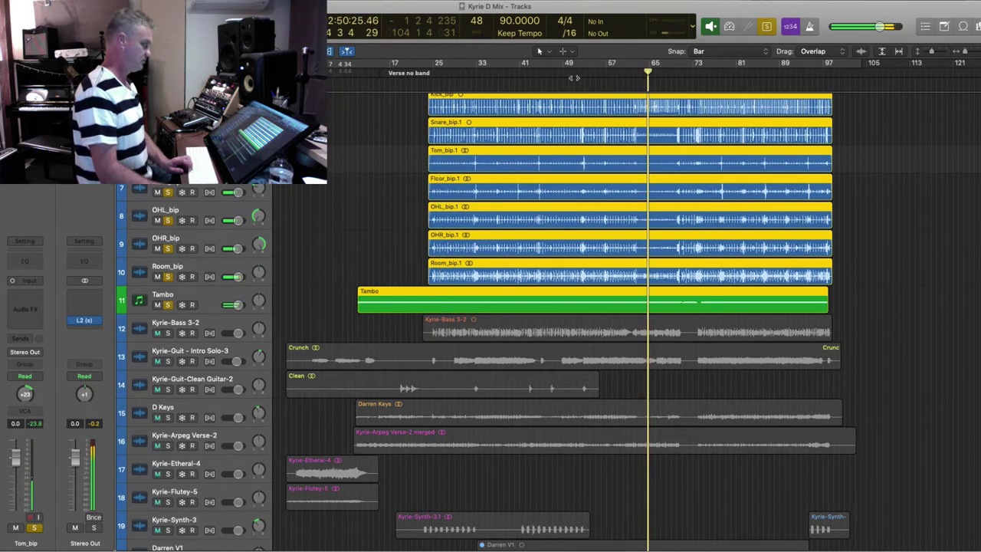
key(space)
click(433, 72)
key(super+Right)
key(super+Right)
key(super+Right)
key(super+Right)
key(super+Right)
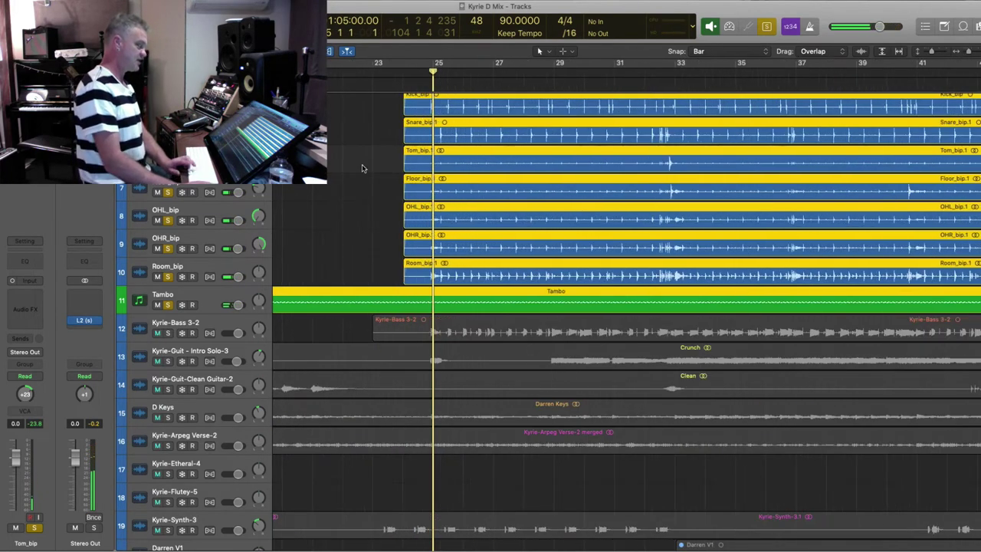
- Delete the Kyrie HSCC Keys Guide and Click regions above the drum tracks
scroll(345, 203, up, 3)
click(170, 159)
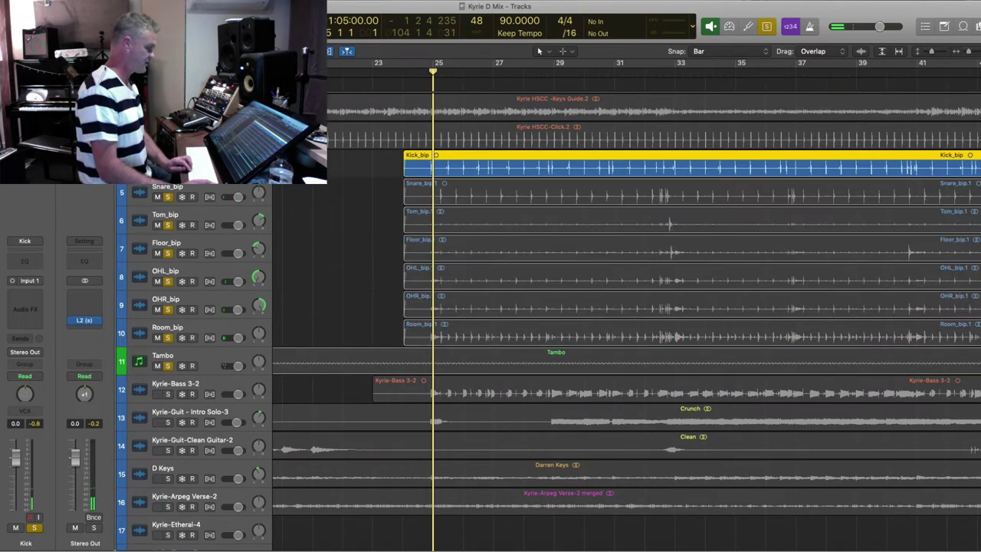
key(super+Left)
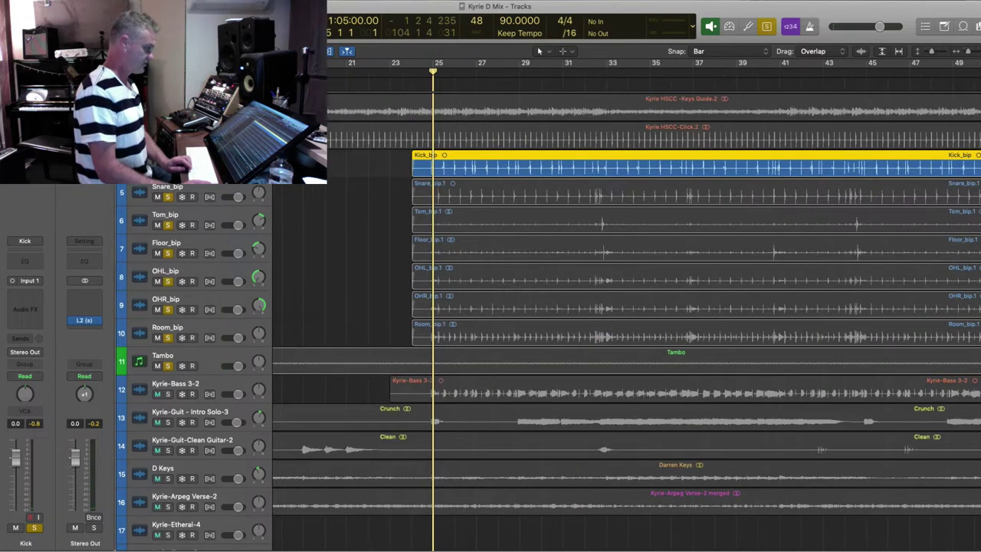
drag(368, 168, 369, 100)
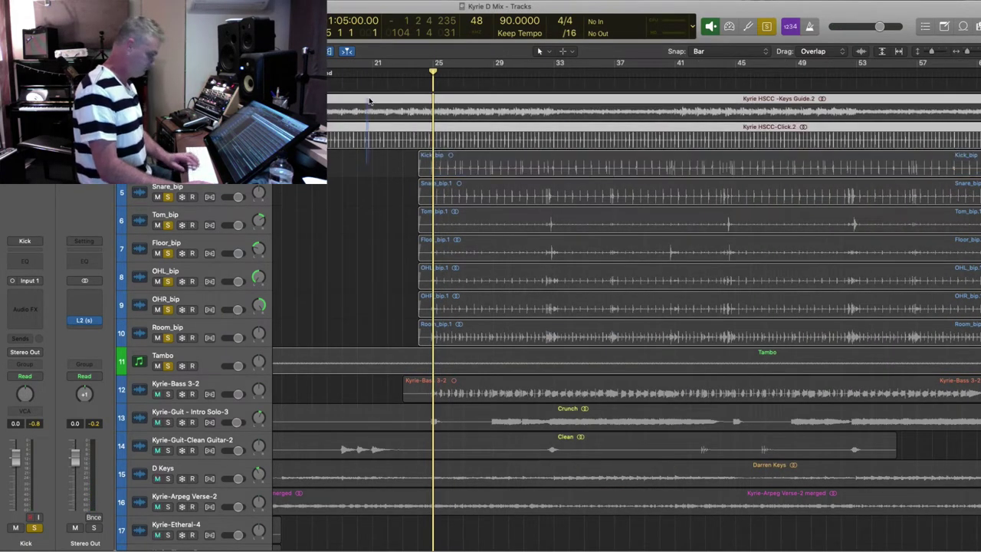
key(Delete)
- Reset the channel strip of the Kick track
click(170, 159)
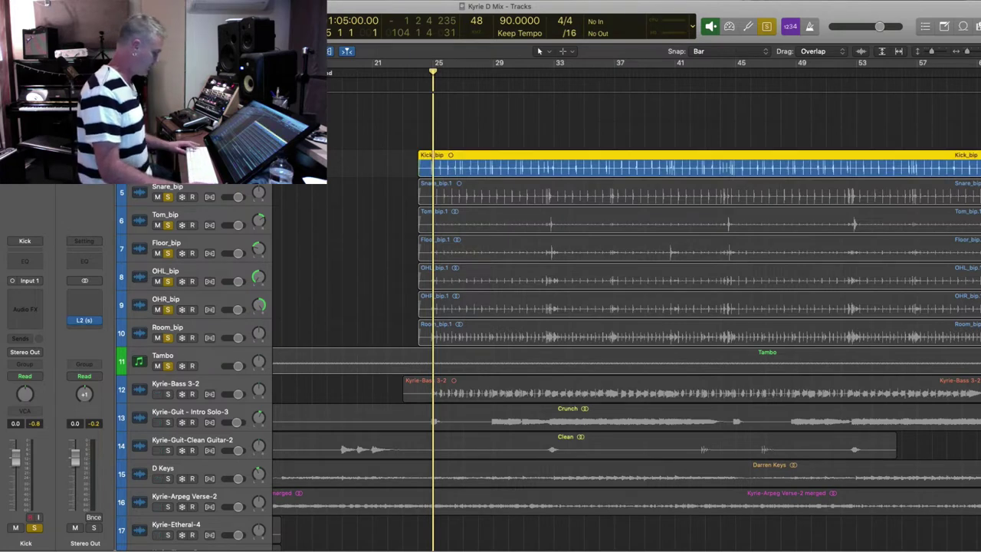
click(26, 242)
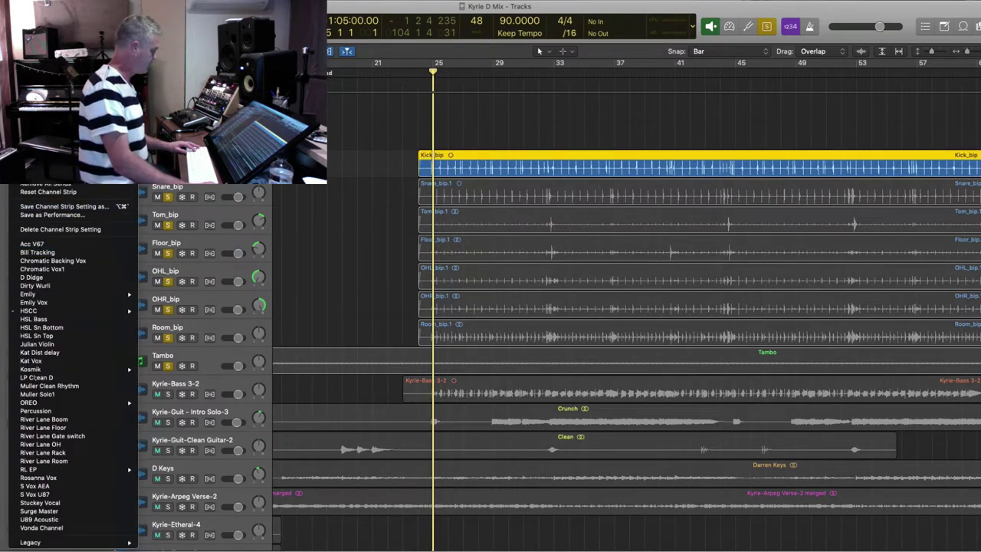
click(90, 191)
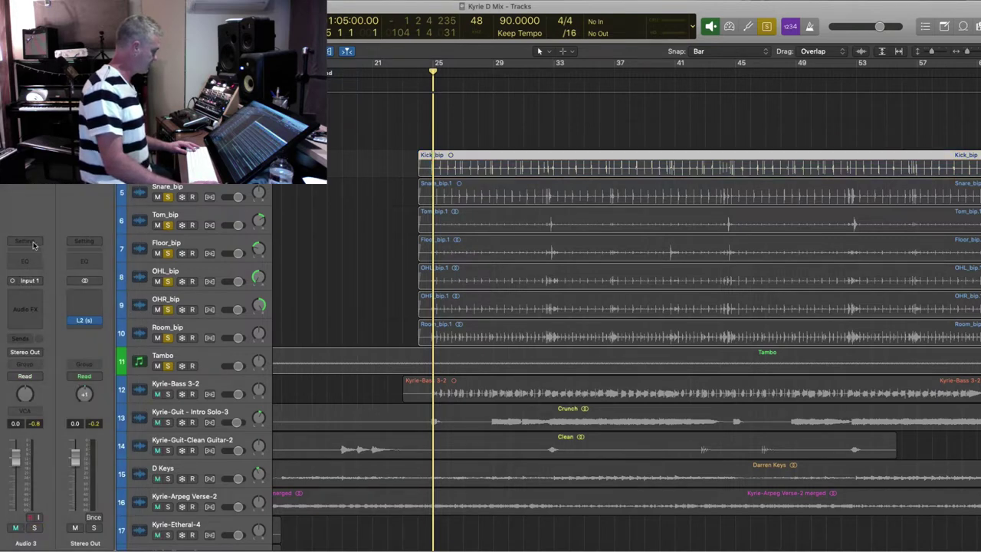
- Load the Kick channel strip setting from the HSCC presets onto the Kick track and solo its region
click(26, 242)
mouse_move(66, 311)
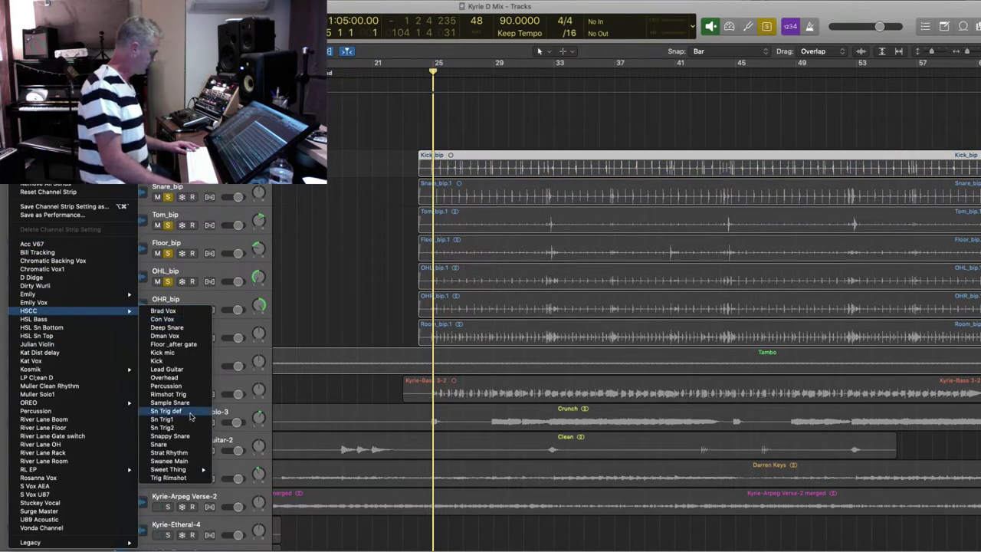
click(190, 362)
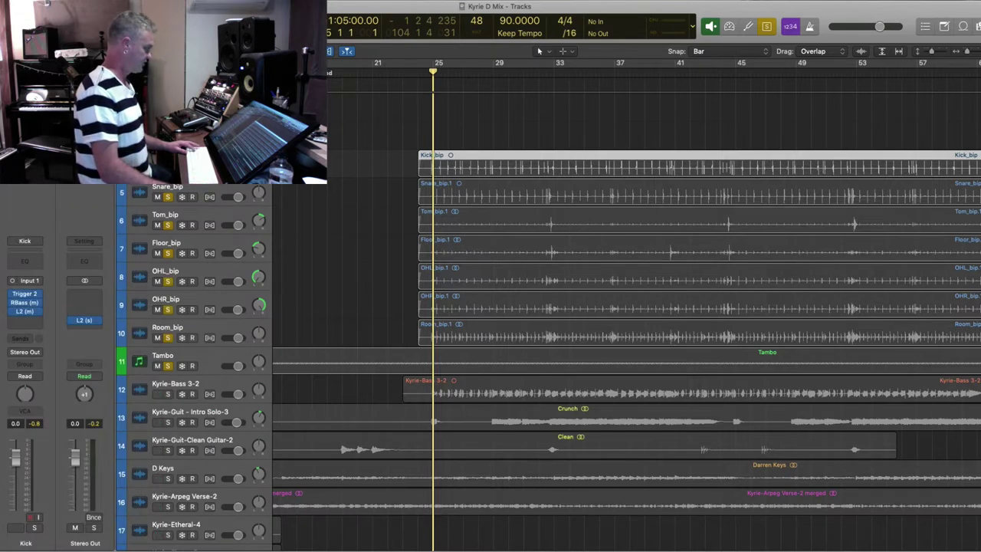
click(690, 167)
key(s)
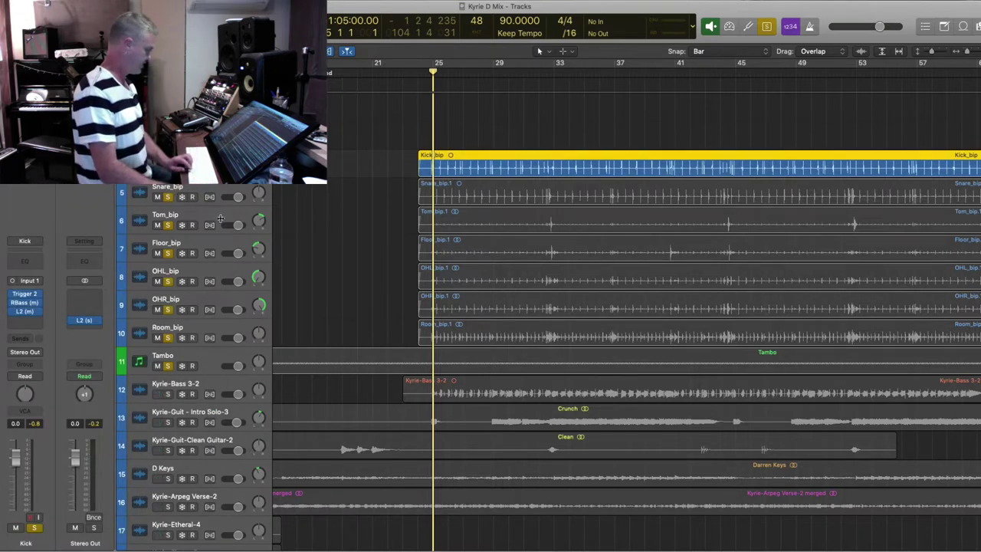
- Set Detail to 29 in the Kick track's Trigger 2 plug-in during playback, trying the Mix control and leaving it at 100%
click(27, 296)
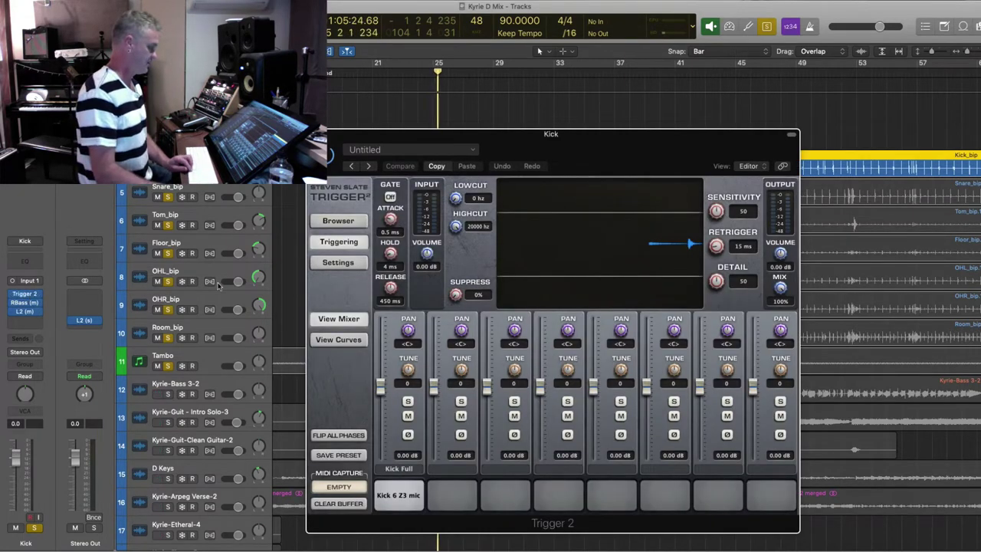
drag(717, 282, 714, 299)
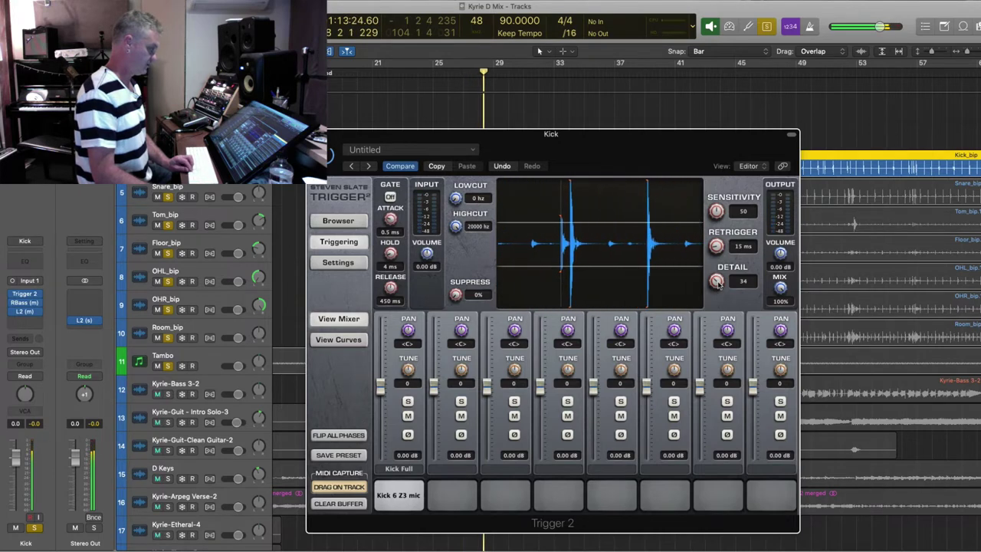
drag(719, 286, 718, 290)
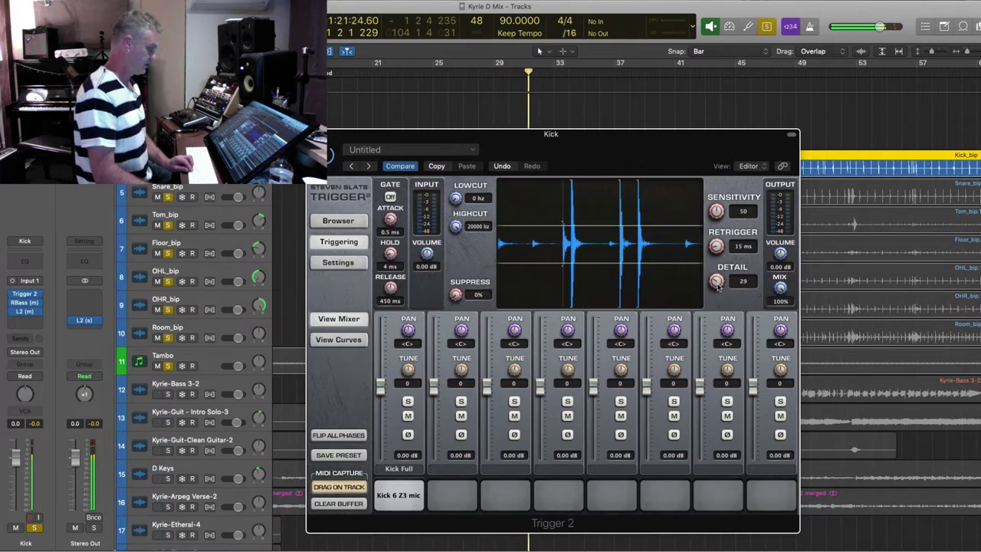
click(781, 290)
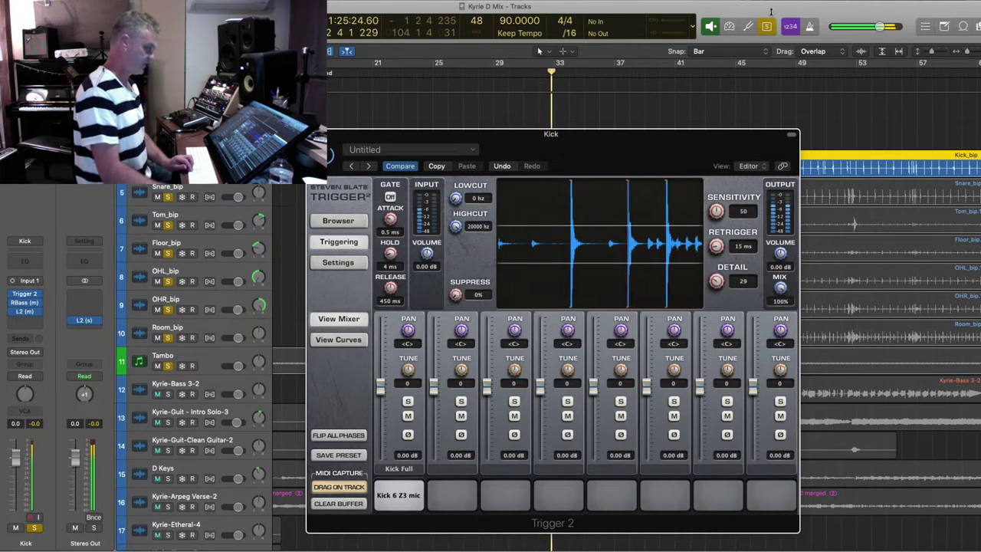
drag(782, 291, 788, 243)
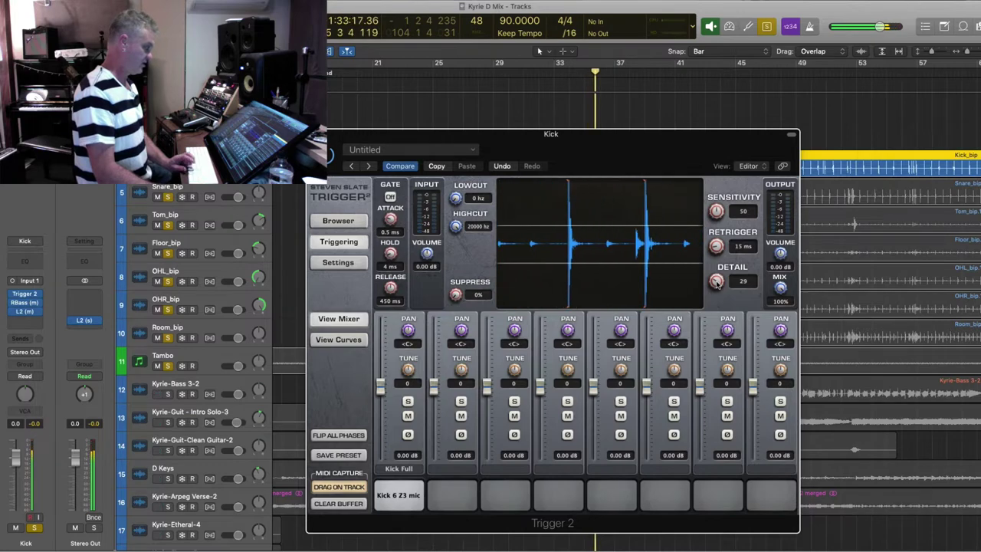
click(314, 134)
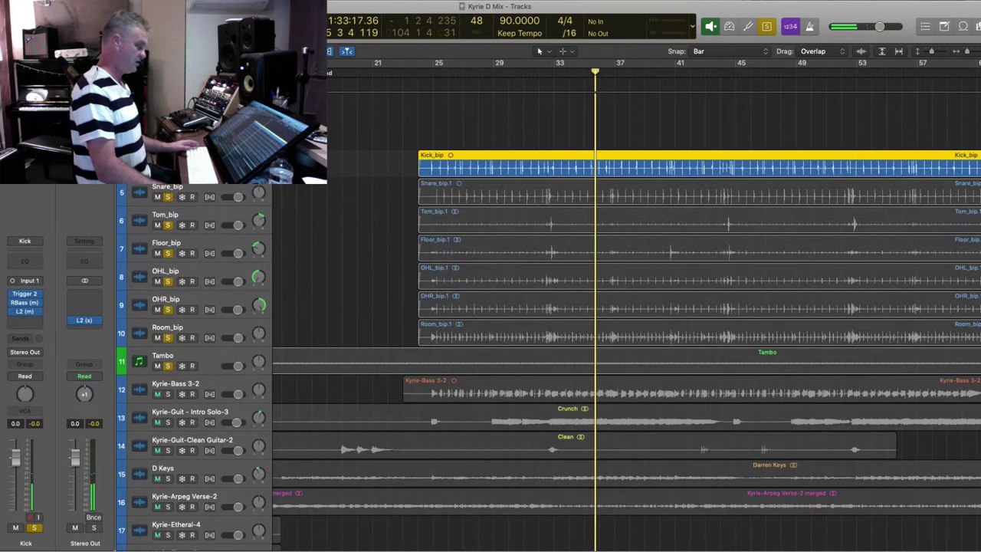
- Examine the settings of the Kick track's RBass and L2 plug-ins and resume playback
scroll(593, 167, down, 1)
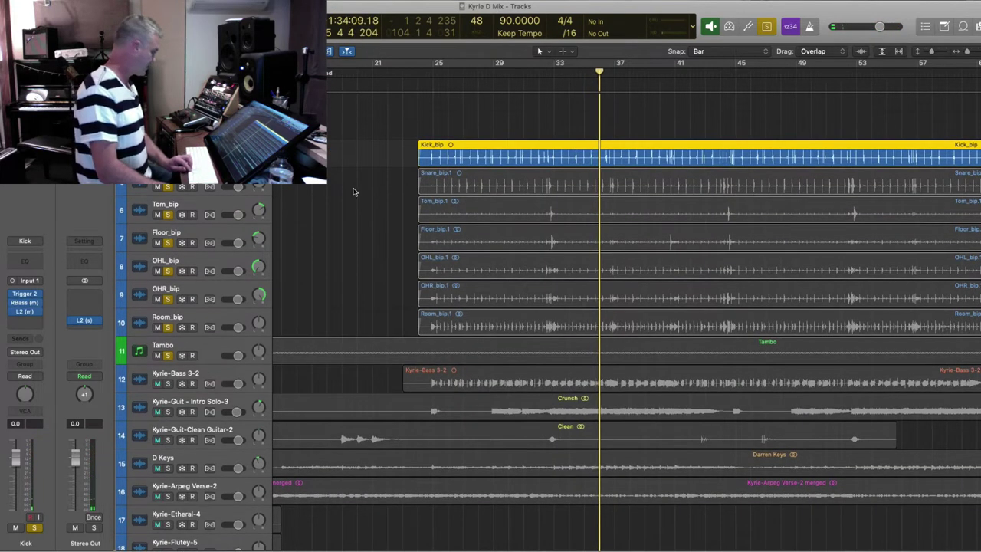
click(24, 304)
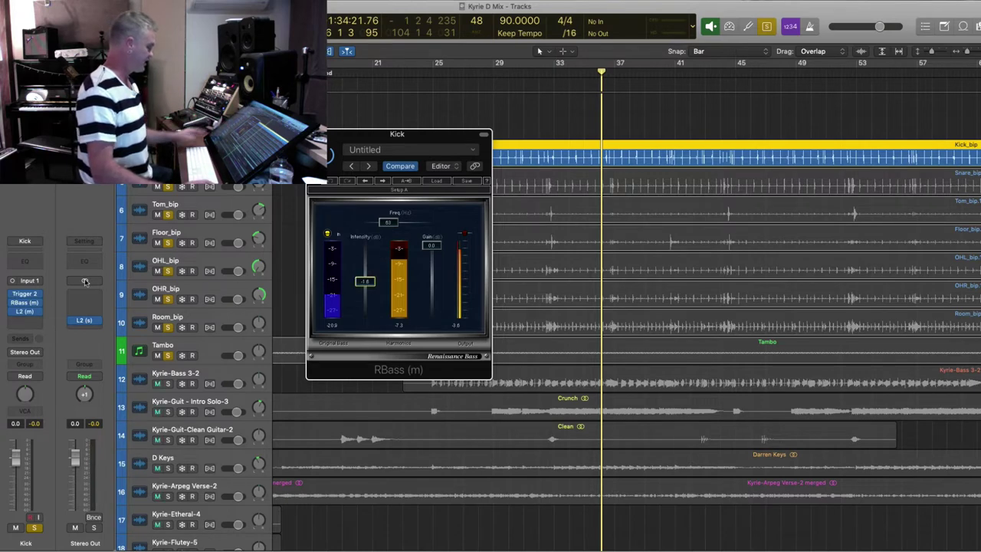
click(23, 312)
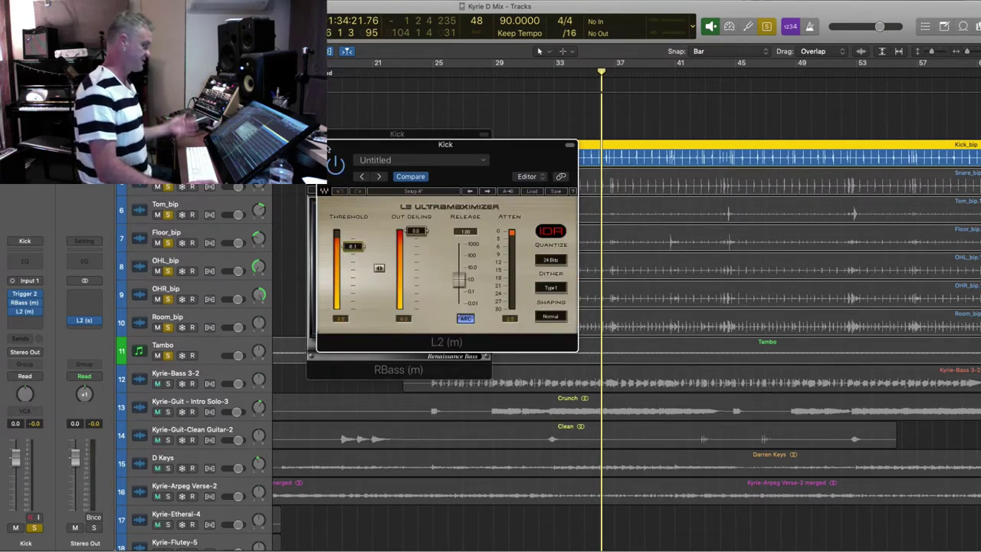
key(super+w)
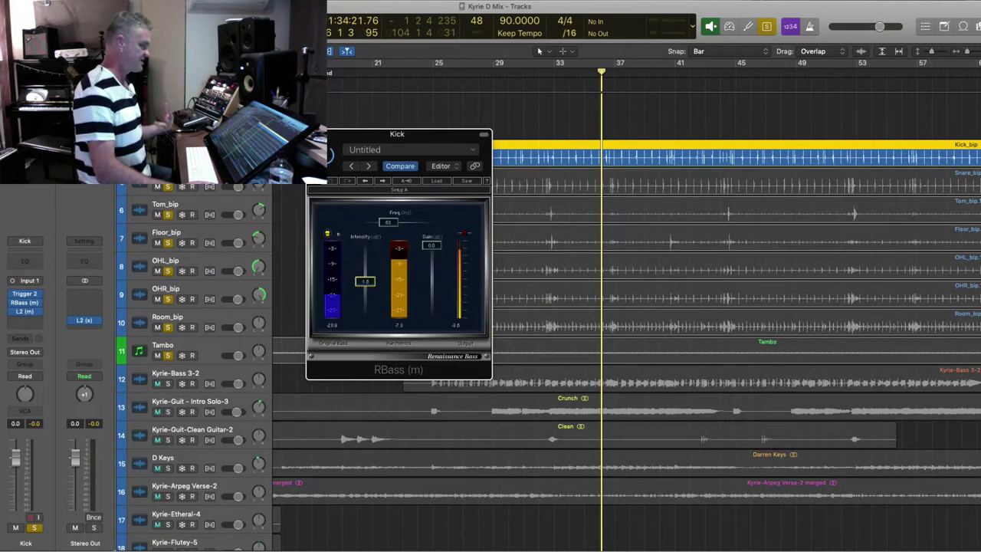
key(super+w)
key(space)
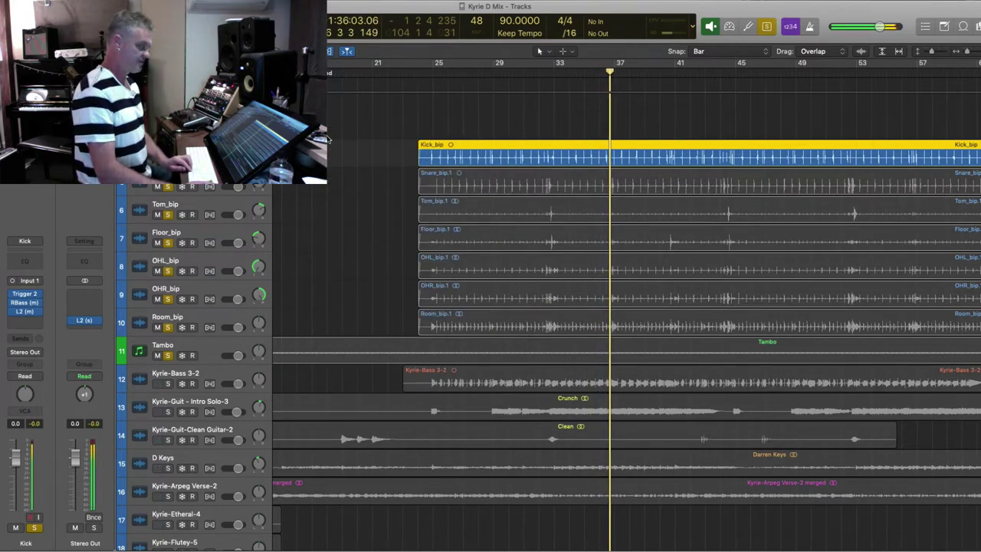
- Select the Snare_bip.1 region and move the playhead back to about bar 26, near the start of the drum regions
key(z)
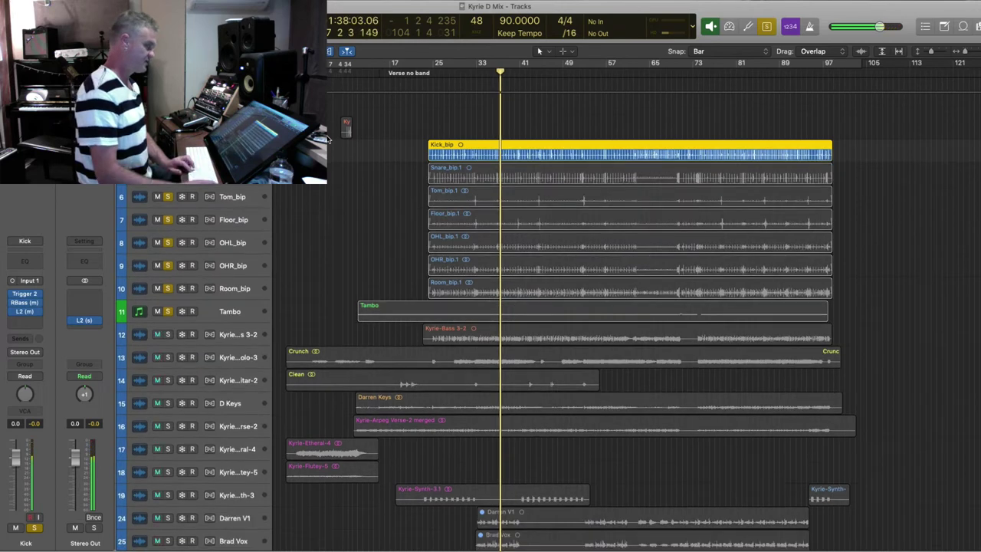
key(super+Down)
key(super+Down)
key(super+Down)
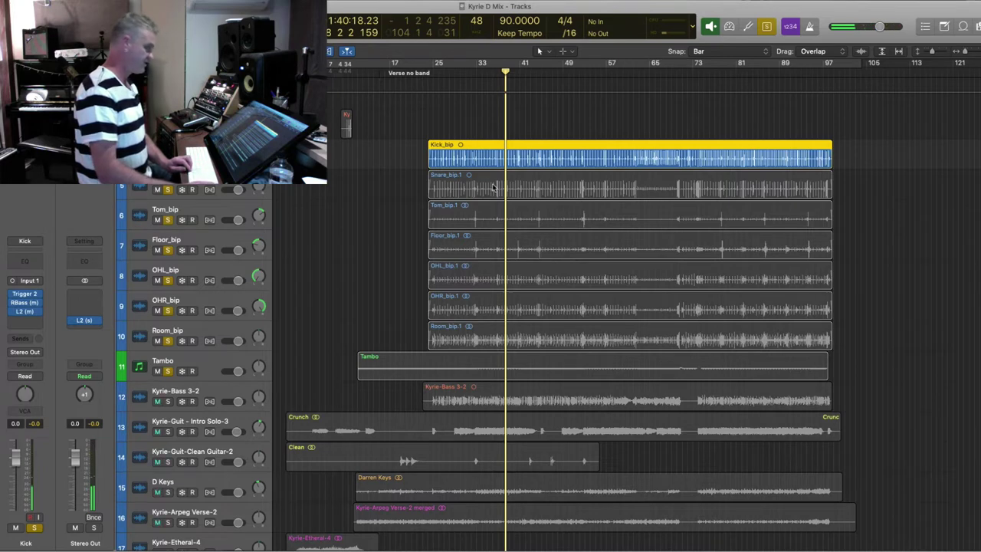
click(493, 187)
key(comma)
key(comma)
key(comma)
key(comma)
key(comma)
key(comma)
key(comma)
key(comma)
key(comma)
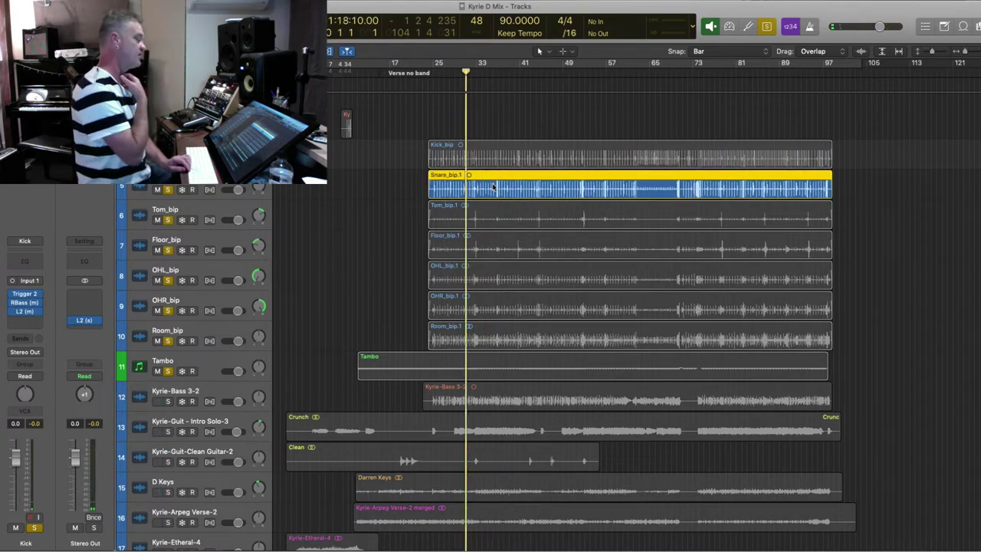
key(comma)
key(comma)
key(comma)
key(comma)
key(comma)
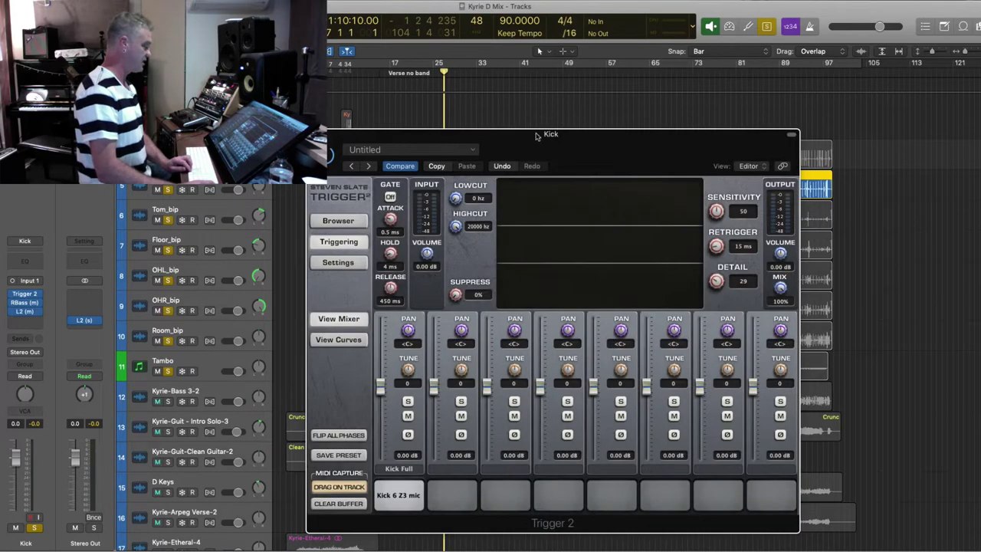
- Look at the sample browser and the triggering page of the Kick track's Trigger 2 plug-in and close the plug-in window
drag(524, 139, 395, 11)
click(210, 115)
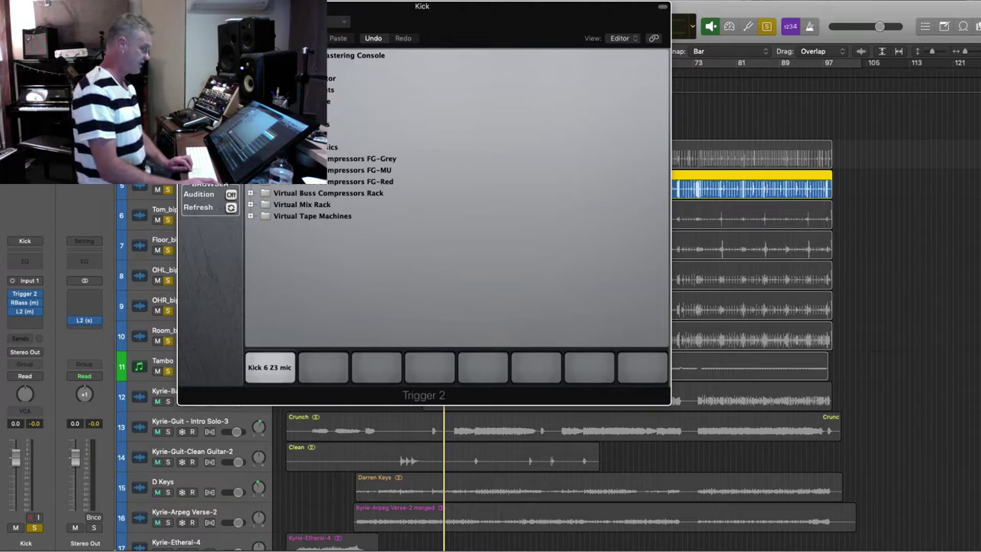
click(210, 96)
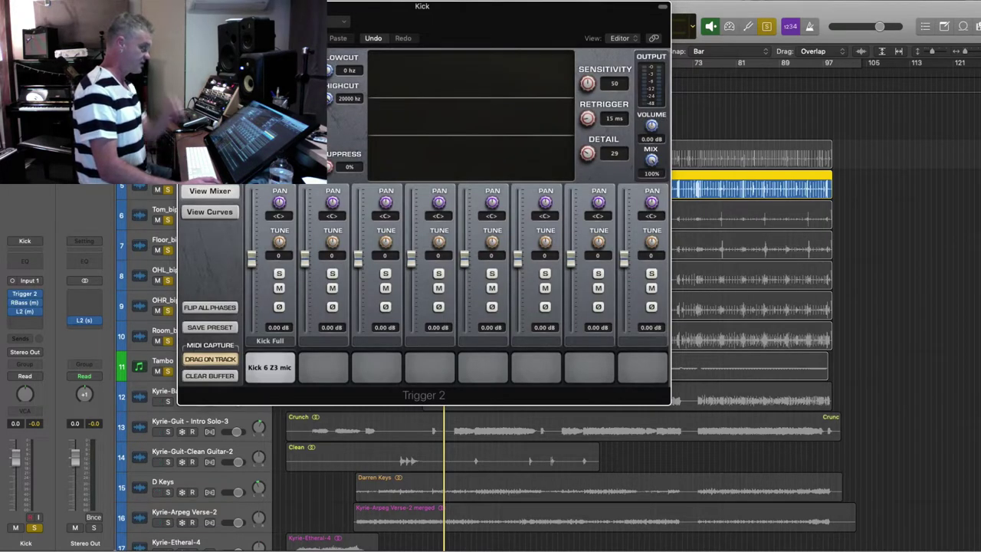
click(185, 6)
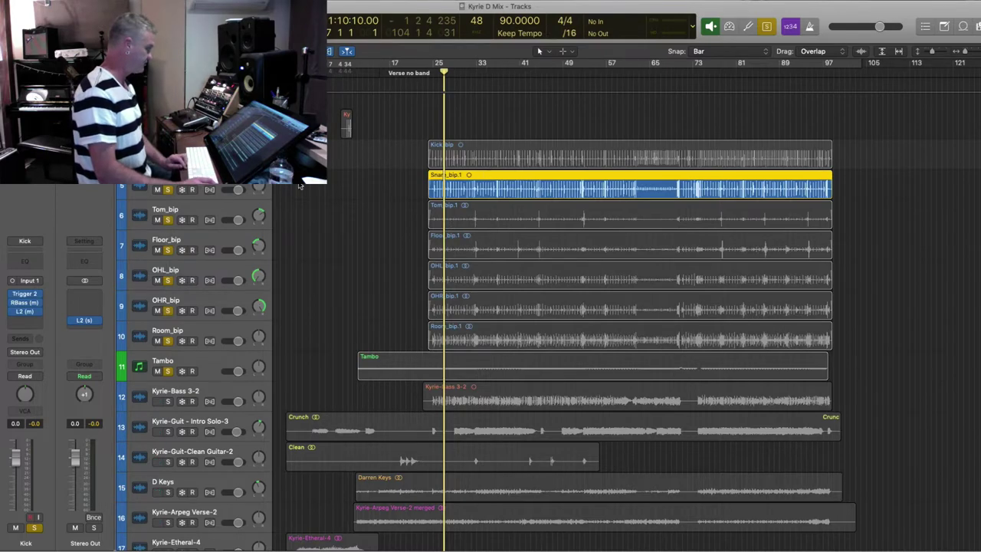
- Insert the mono Slate Digital Inf EQ plug-in on the Snare_bip track and shift its window clear of the snare region
click(205, 178)
key(super+Right)
key(super+Right)
key(super+Right)
key(super+Right)
key(super+Right)
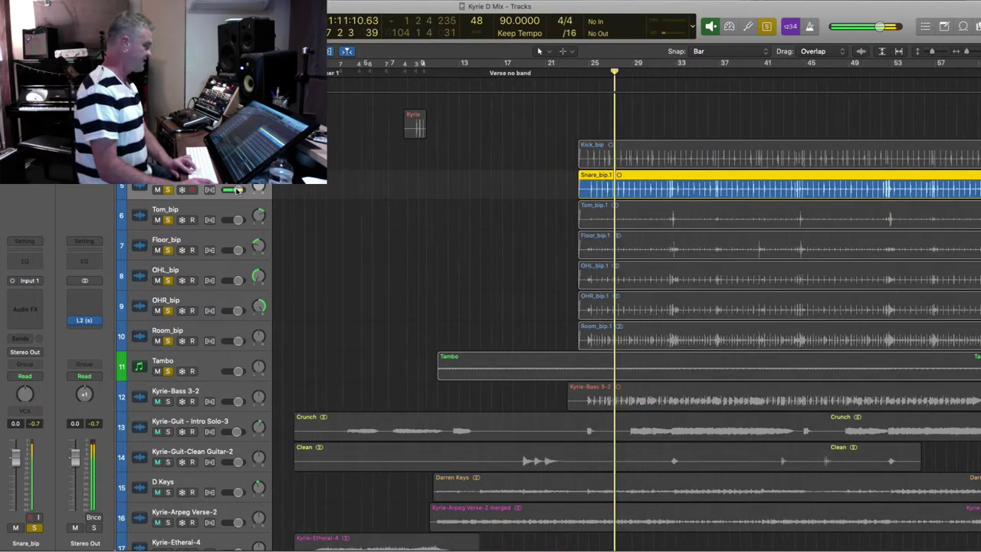
click(40, 299)
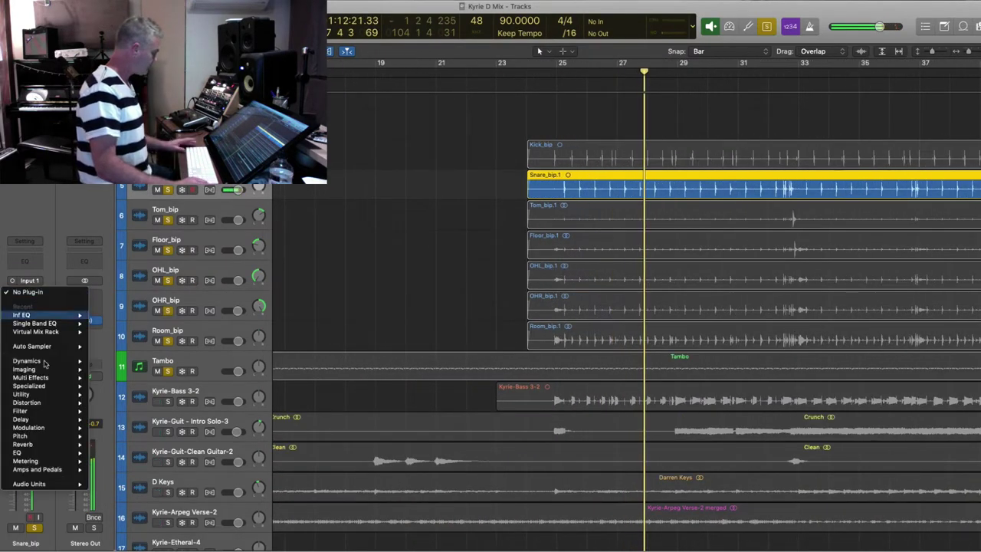
mouse_move(73, 484)
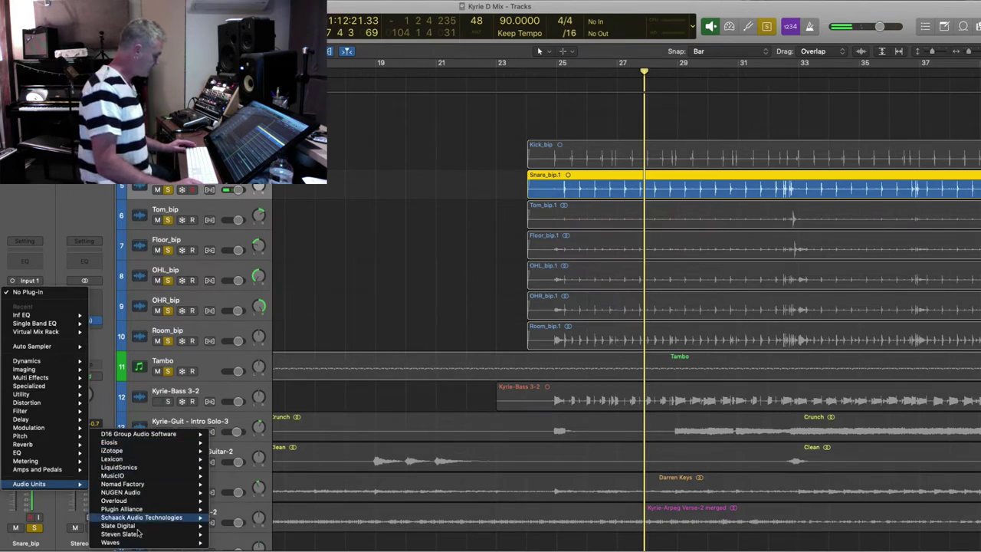
mouse_move(160, 527)
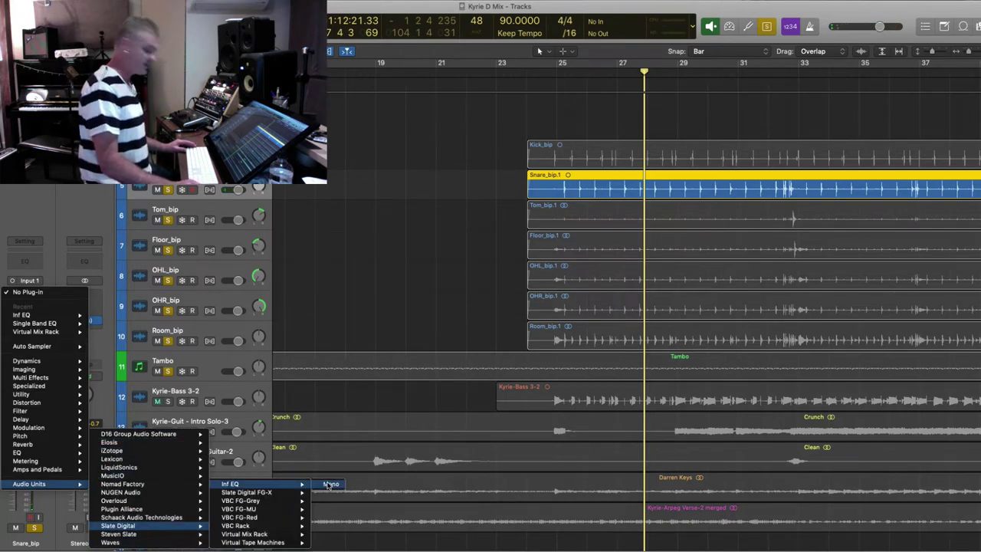
click(329, 484)
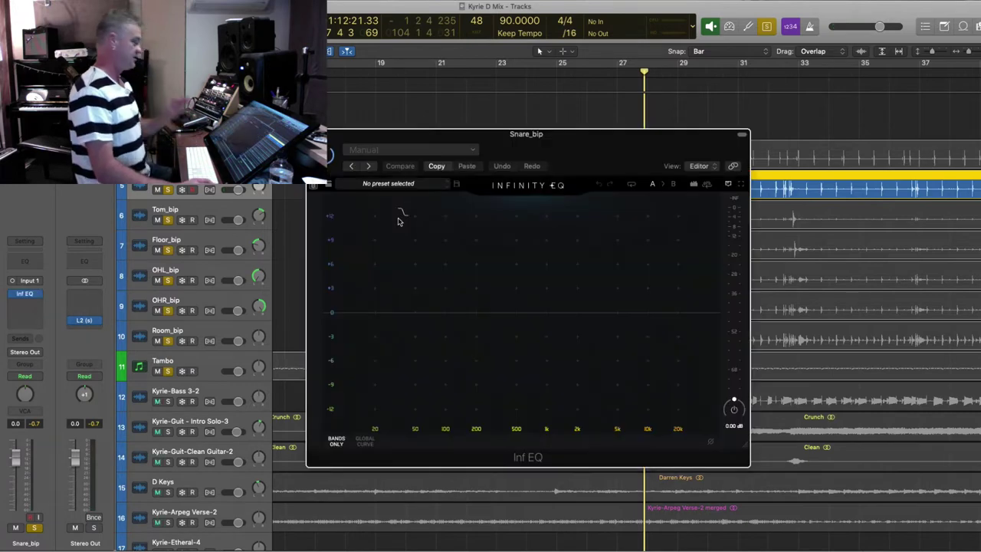
drag(520, 138, 403, 211)
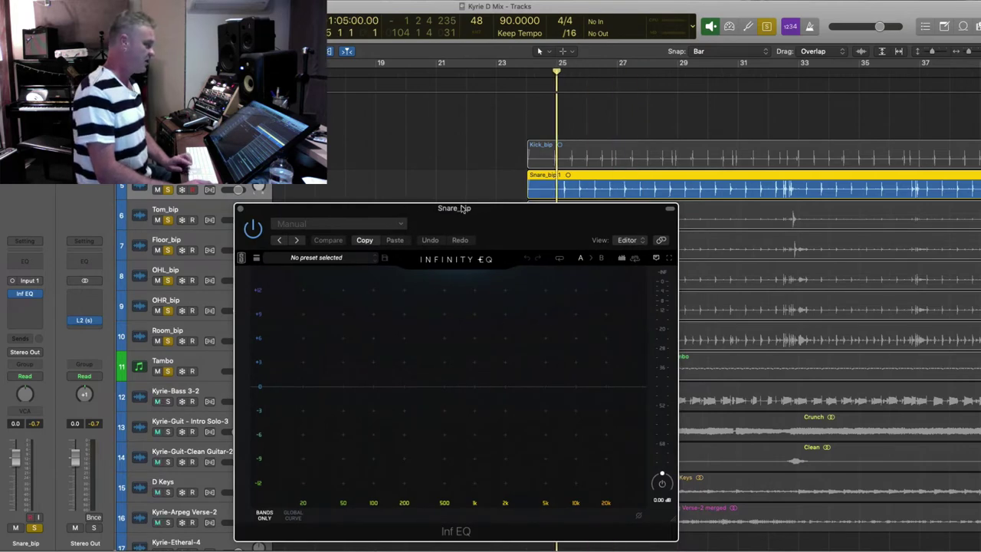
- Play the snare from bar 25 and watch its frequency spectrum in the Inf EQ analyzer
key(super+Right)
key(super+Right)
key(super+Right)
key(super+Right)
key(super+Right)
key(super+Right)
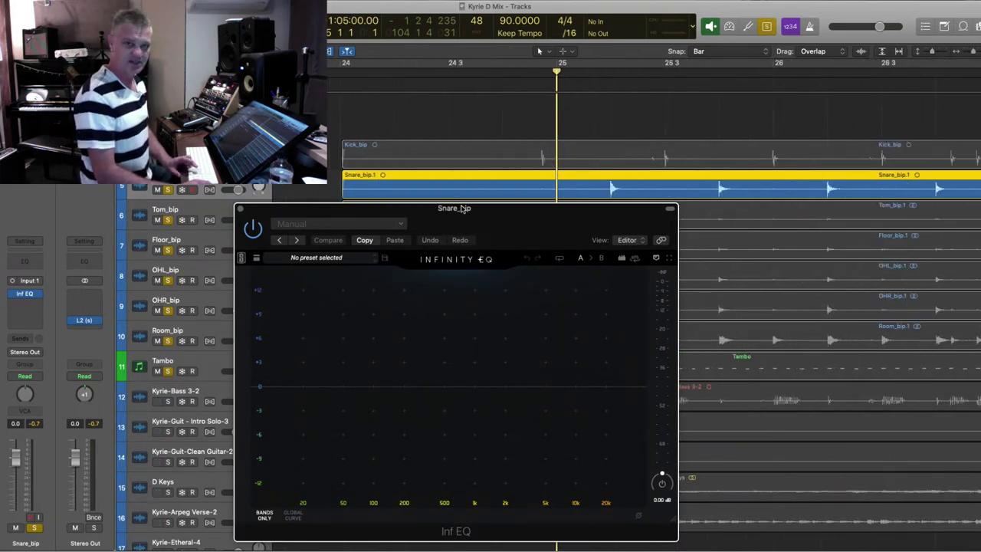
key(super+Up)
key(super+Left)
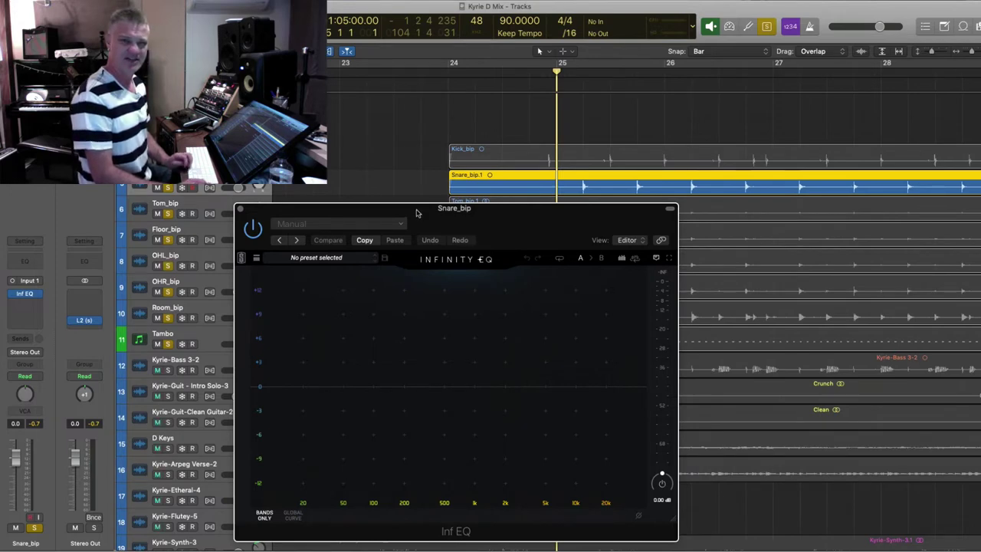
key(space)
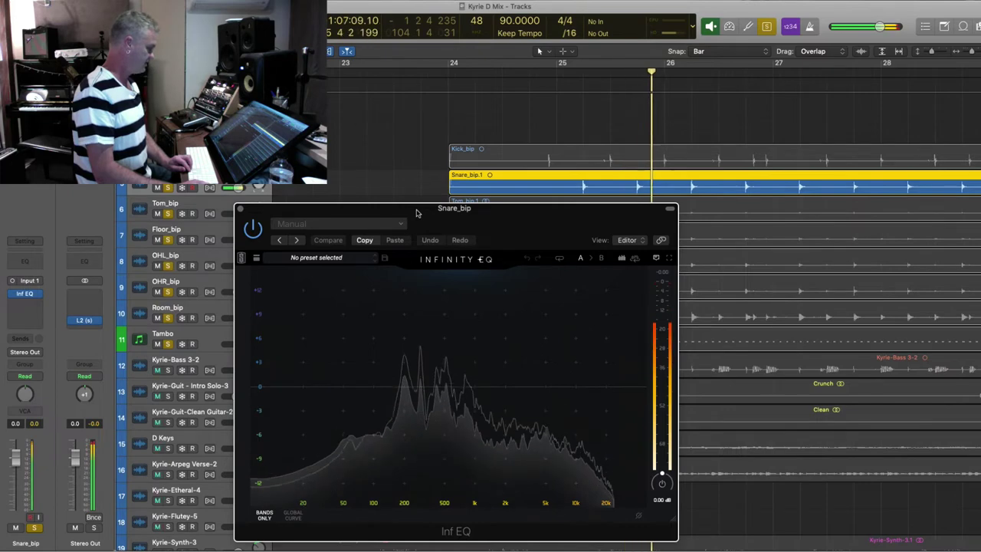
drag(416, 213, 240, 76)
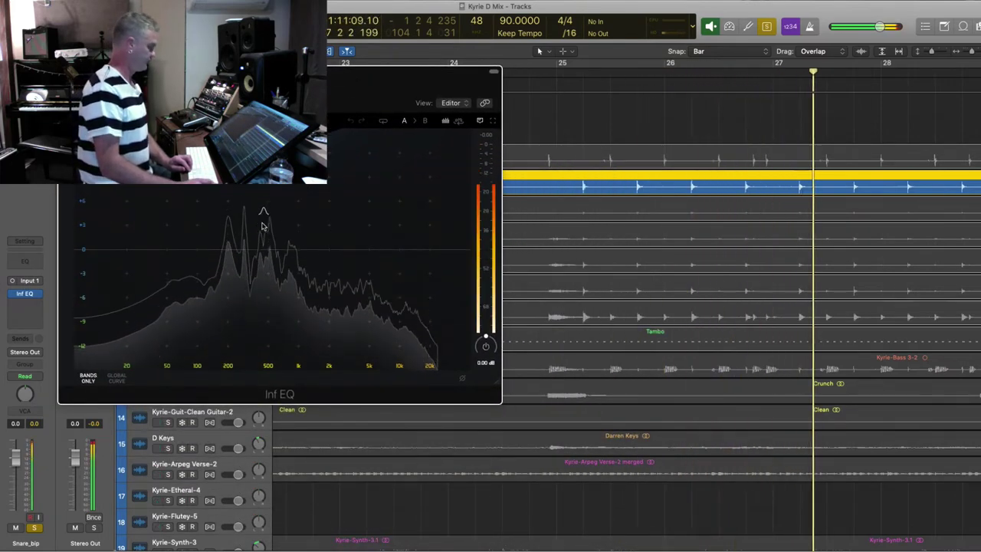
- Shape two narrow cuts of about 10 dB near 290 Hz and 500 Hz in the snare's Inf EQ during playback
click(268, 230)
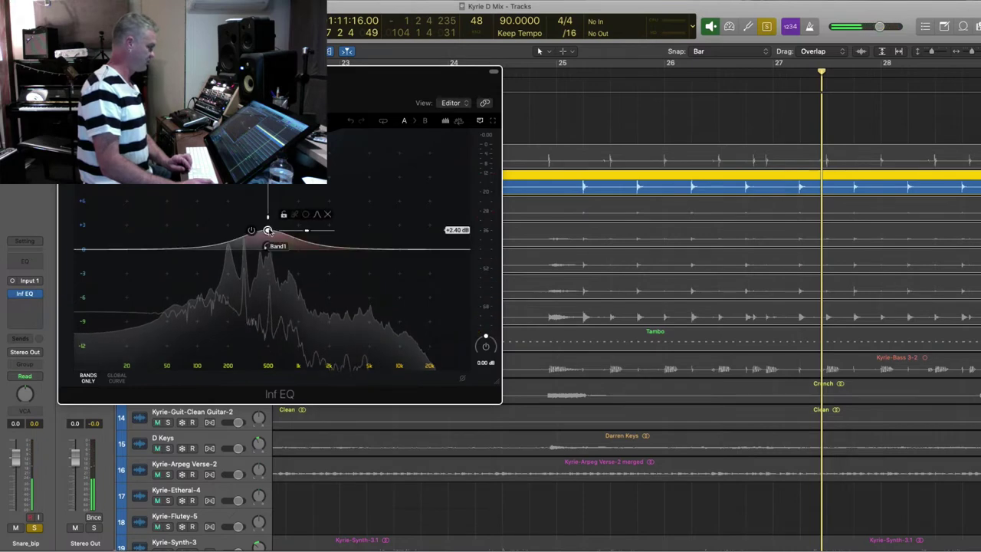
key(comma)
key(comma)
key(comma)
key(comma)
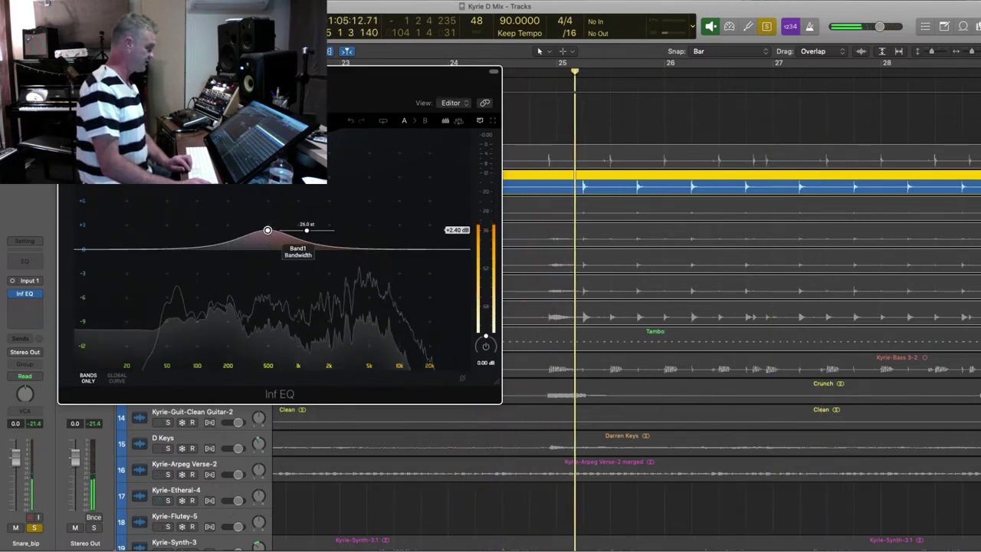
drag(307, 230, 290, 188)
drag(224, 186, 243, 289)
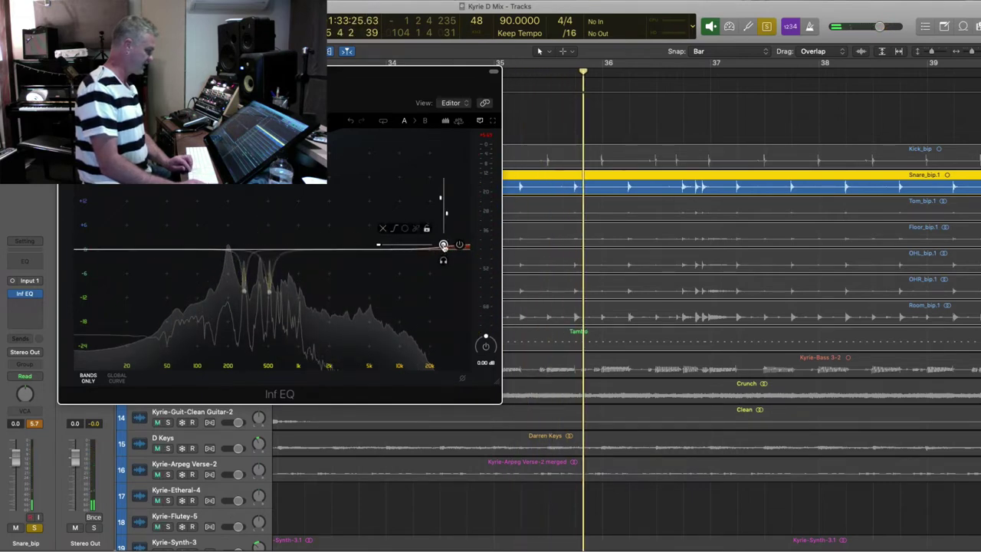
- Add a high-shelf boost of 4.41 dB at 3.14 kHz in the snare's Inf EQ and close the plug-in window
drag(443, 245, 363, 227)
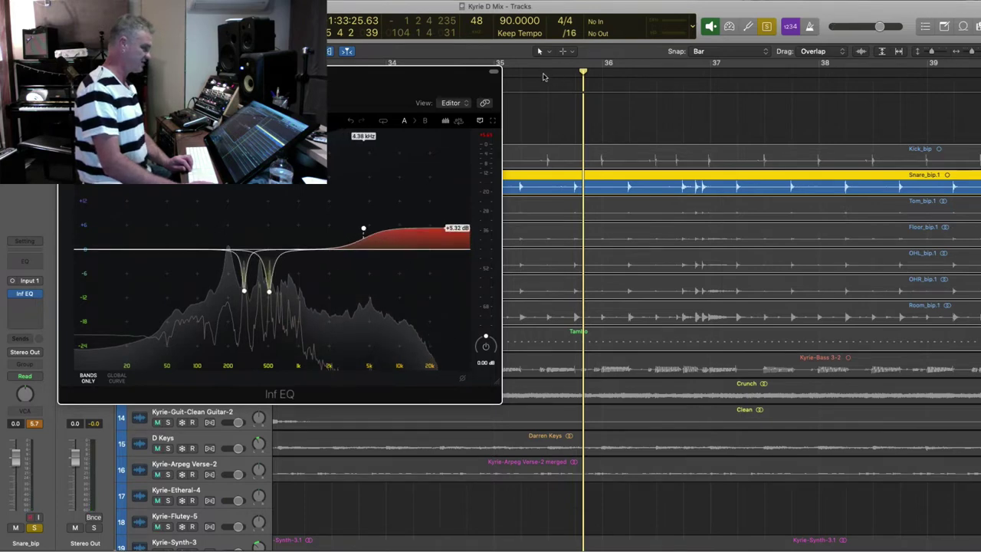
click(527, 73)
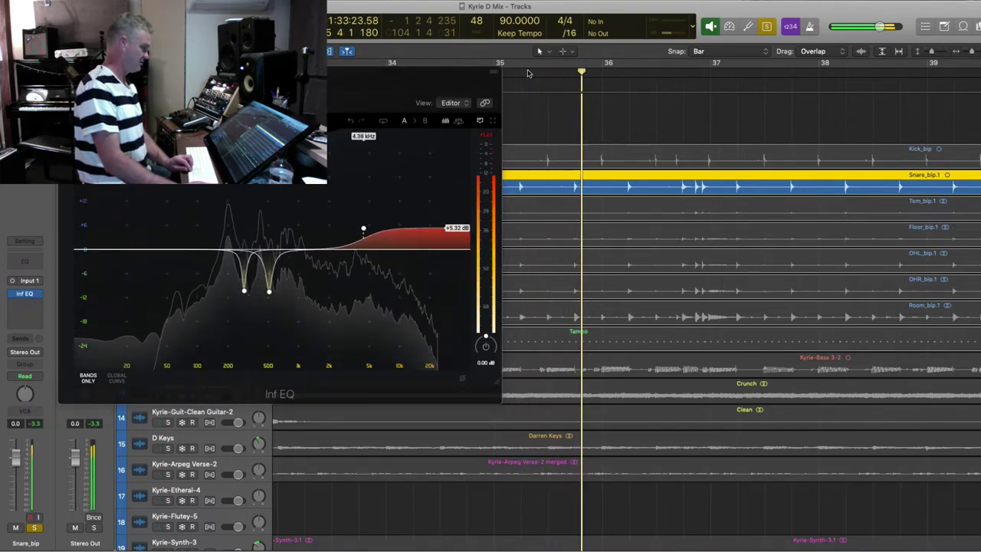
mouse_move(366, 230)
drag(364, 230, 350, 231)
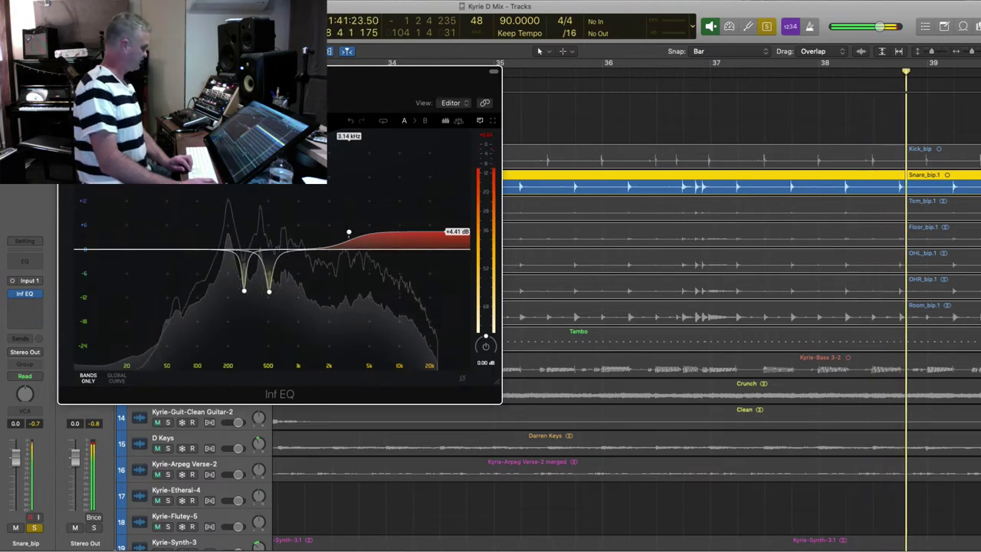
key(super+w)
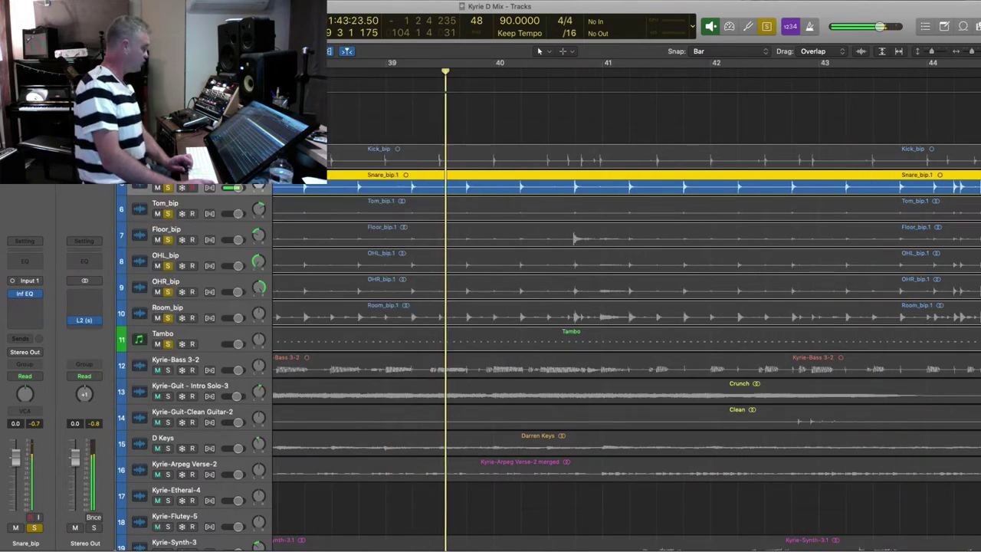
- Select the Tom_bip and Floor_bip regions and move the playhead back to about bar 32, ahead of the tom fill
click(226, 201)
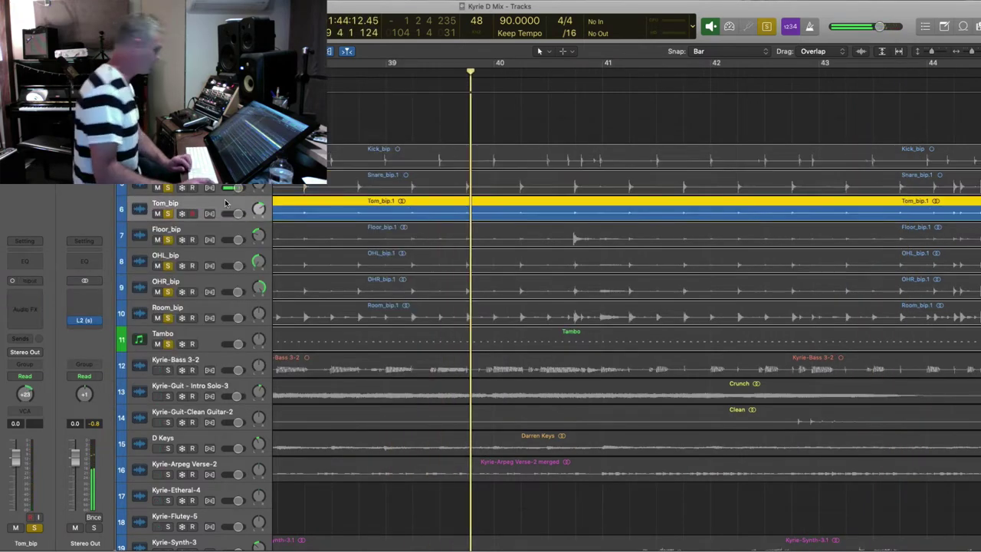
key(comma)
key(comma)
key(comma)
key(comma)
key(comma)
key(comma)
key(period)
key(super+Left)
key(super+Left)
key(super+Left)
key(super+Left)
key(super+Left)
key(period)
key(comma)
key(comma)
key(comma)
shift+click(344, 239)
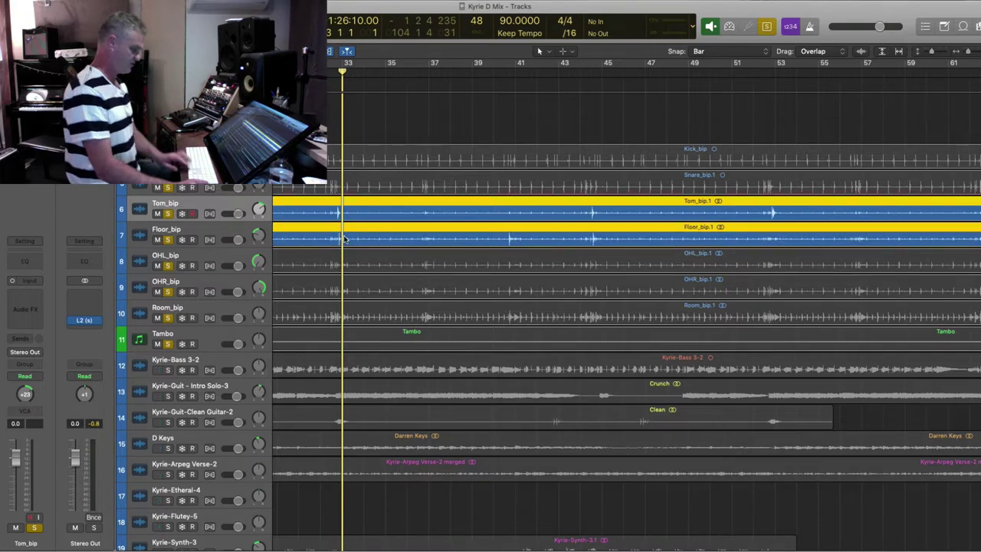
key(comma)
- Route the Tom_bip and Floor_bip channel outputs to Bus 1 in the mixer and rename the resulting aux channel Toms
key(x)
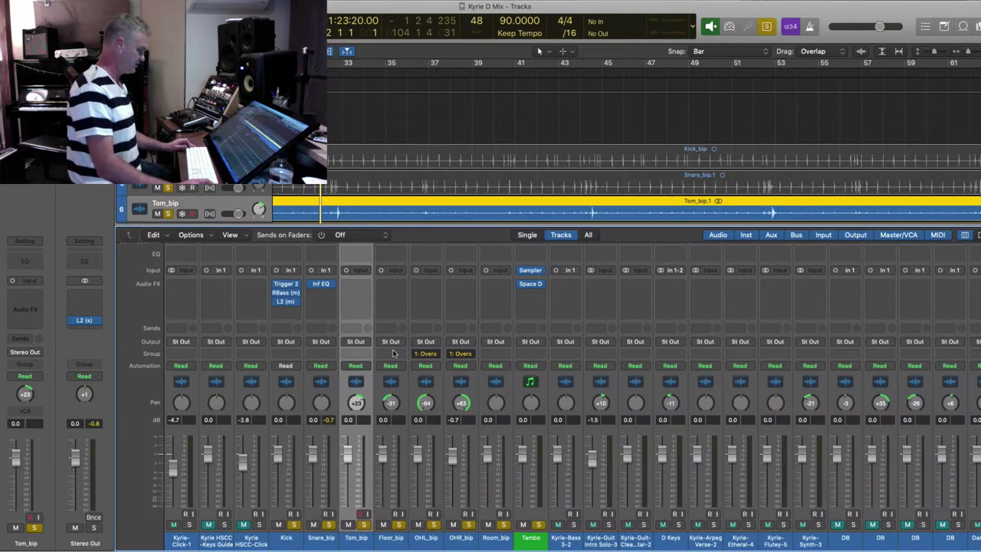
shift+click(392, 538)
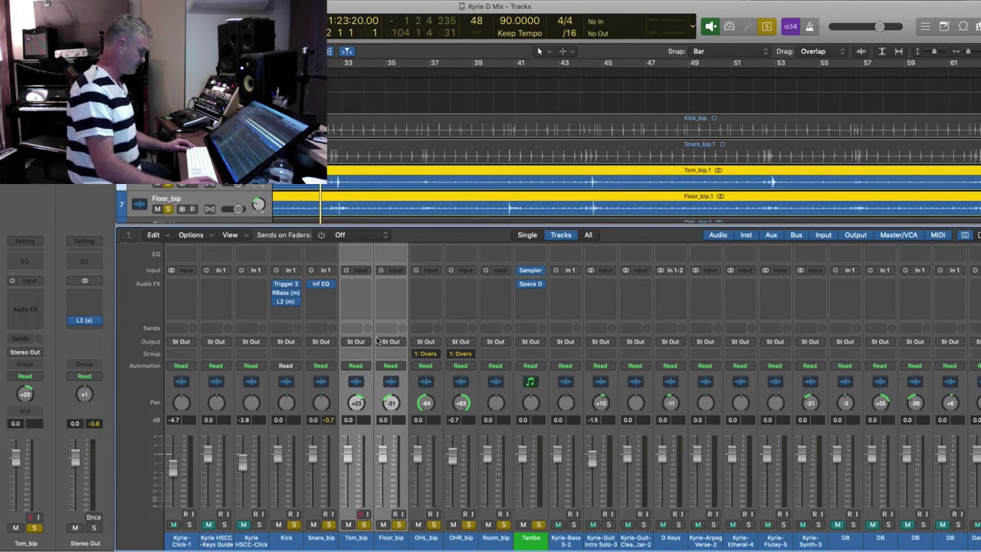
click(362, 343)
mouse_move(375, 378)
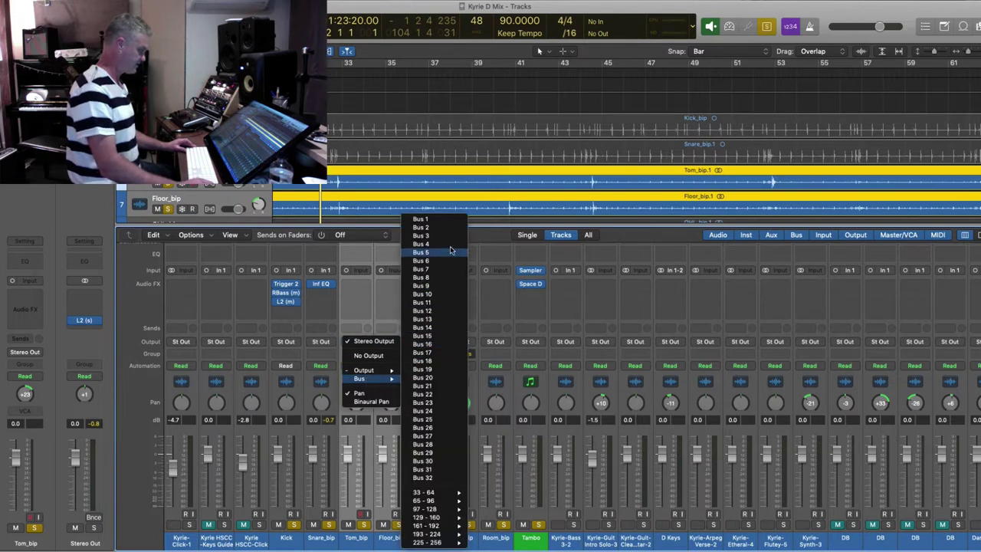
click(449, 222)
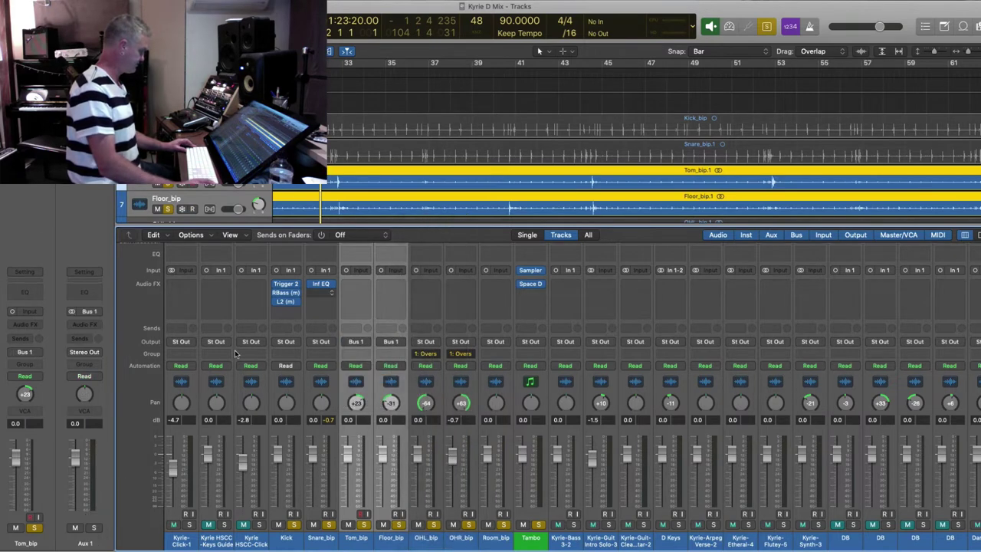
double_click(85, 543)
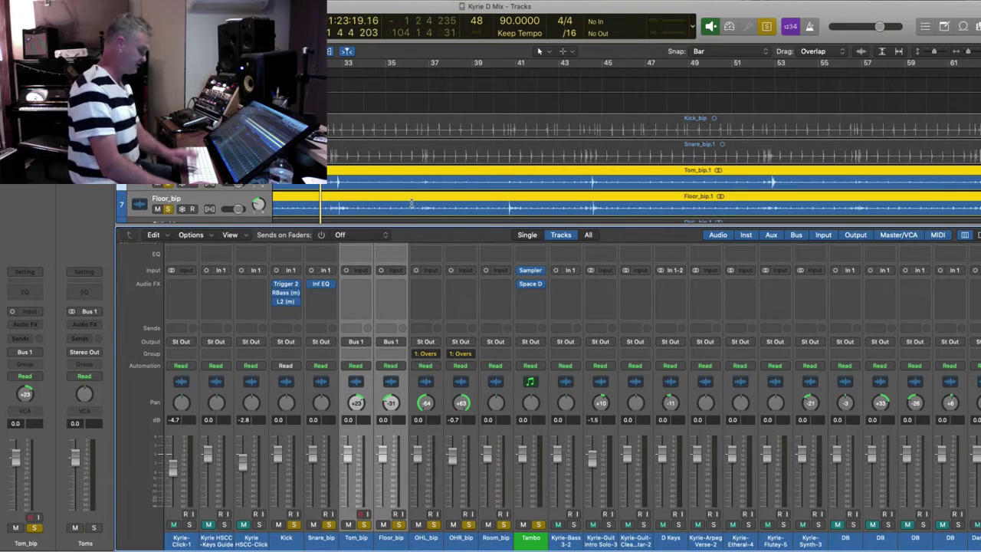
- Play the tom fill, select the Floor_bip region and enlarge the tracks around bars 32 to 34
key(space)
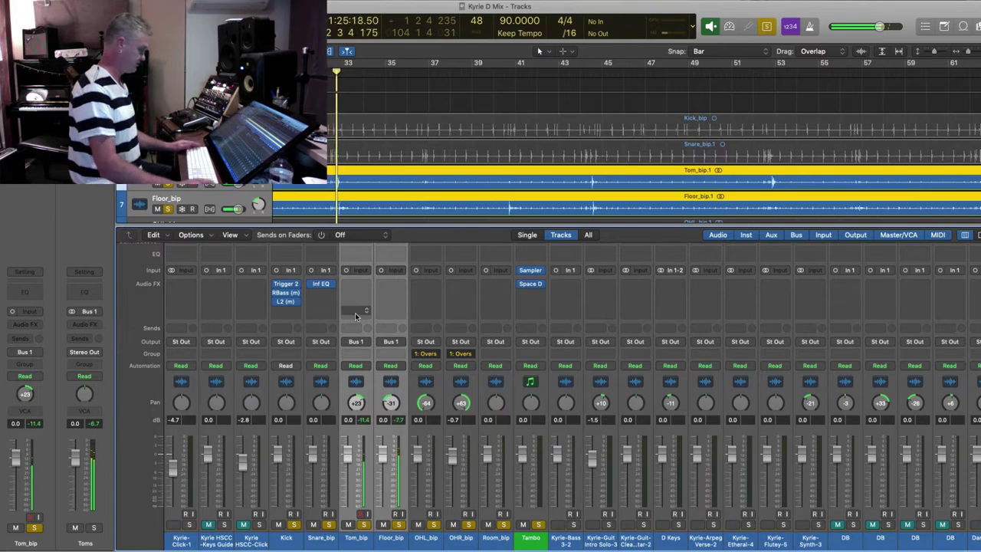
click(392, 540)
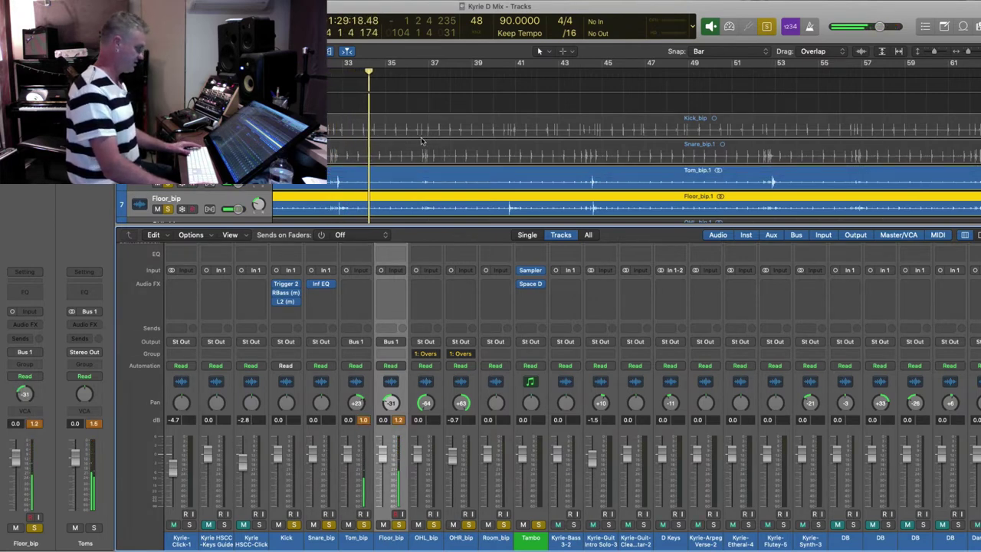
click(410, 203)
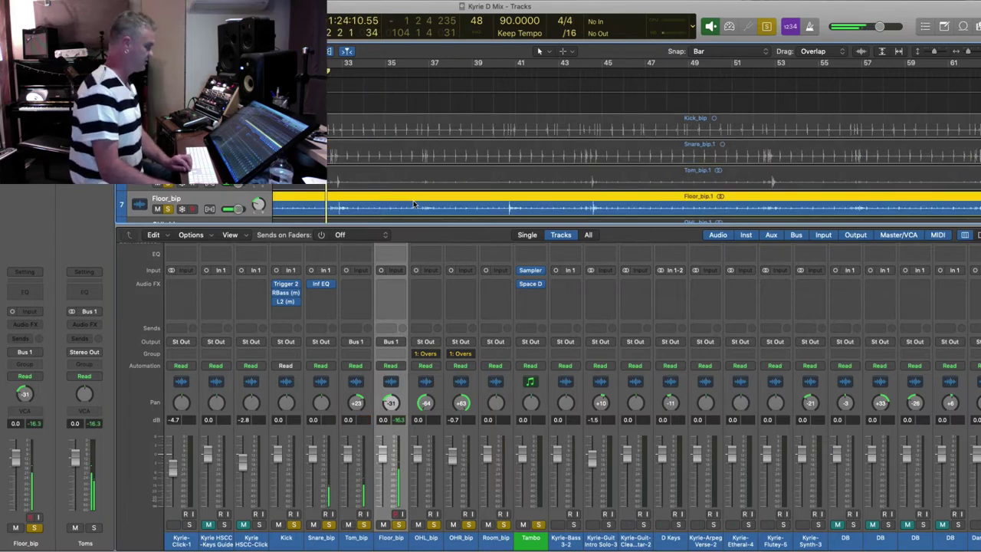
key(super+Down)
key(super+Down)
key(super+Down)
key(super+Right)
key(super+Right)
key(super+Right)
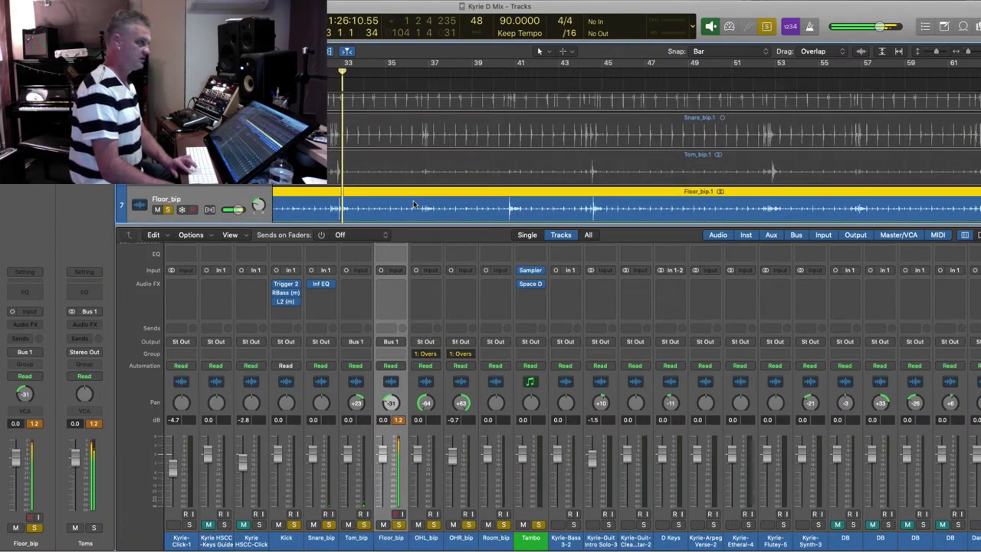
key(super+Right)
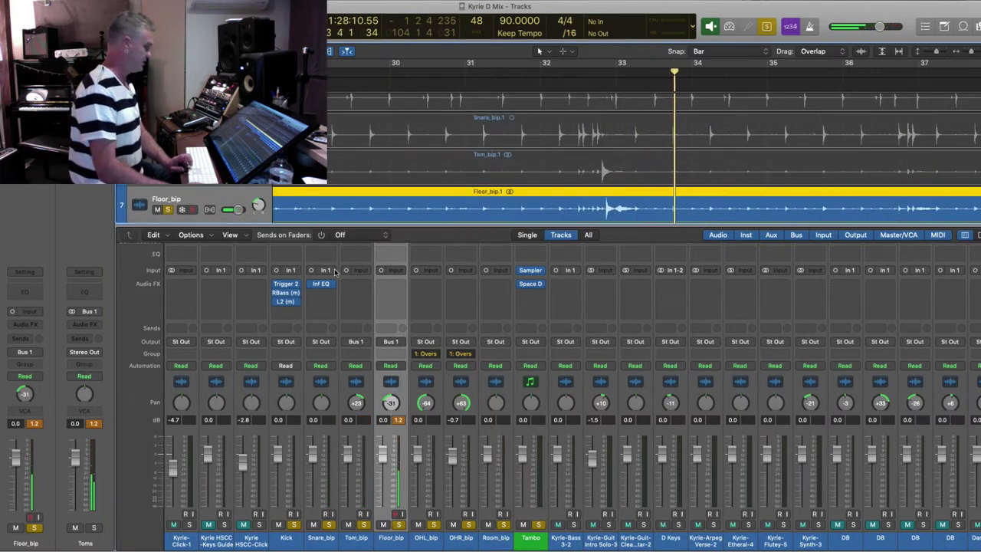
- Insert a mono Single Band EQ on the Floor_bip channel
click(404, 292)
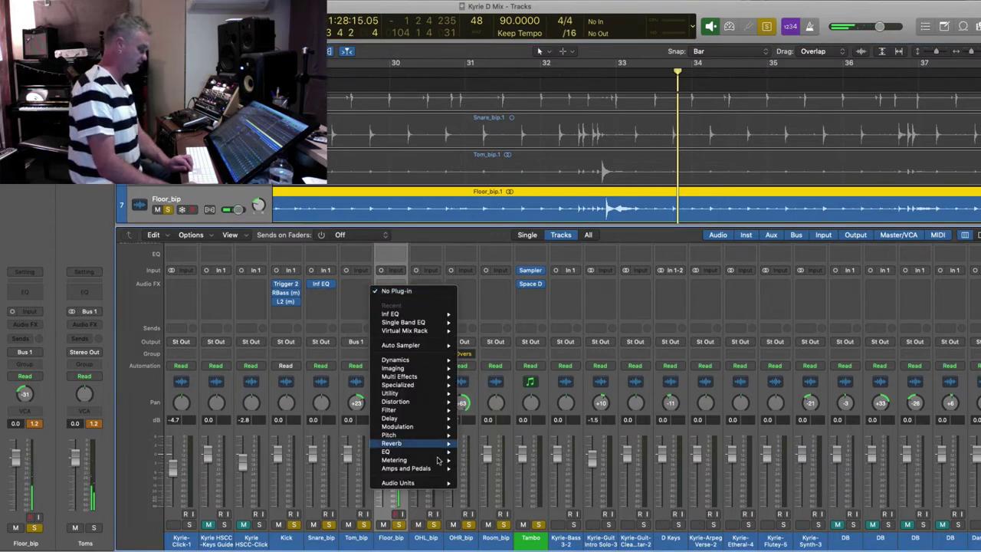
mouse_move(414, 452)
mouse_move(525, 471)
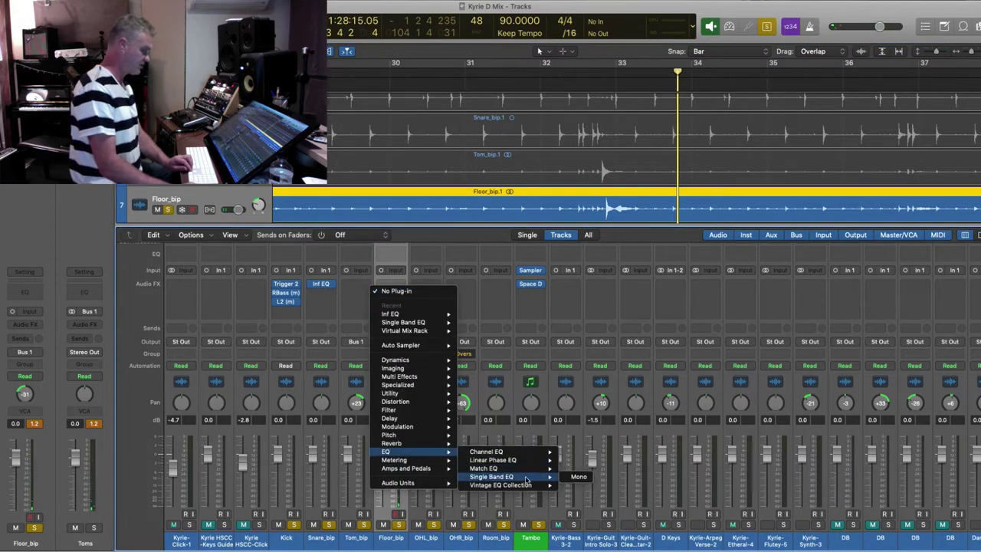
click(579, 476)
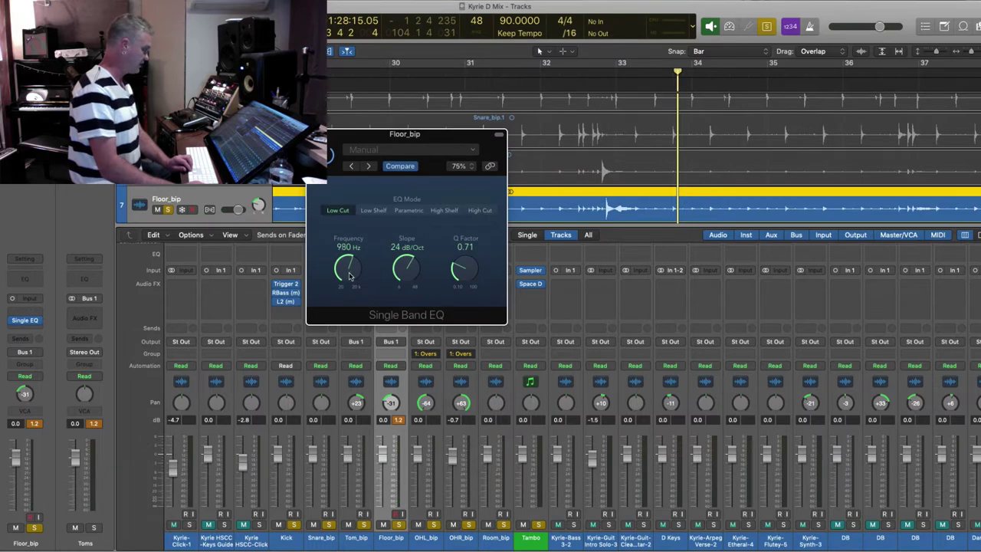
- Set the low-cut frequency of Floor_bip's Single Band EQ to 78 Hz while replaying the tom fill
key(space)
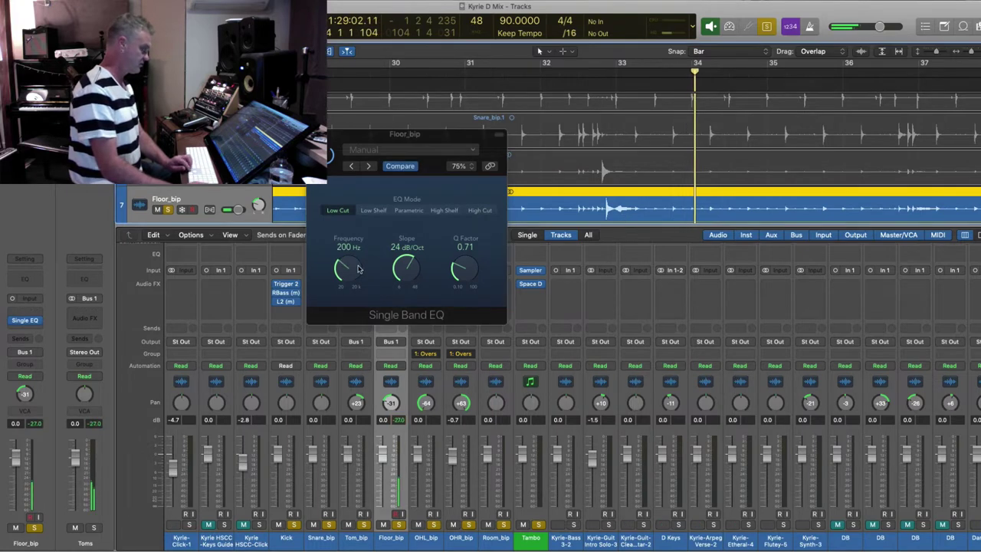
drag(345, 269, 352, 277)
key(comma)
key(comma)
key(comma)
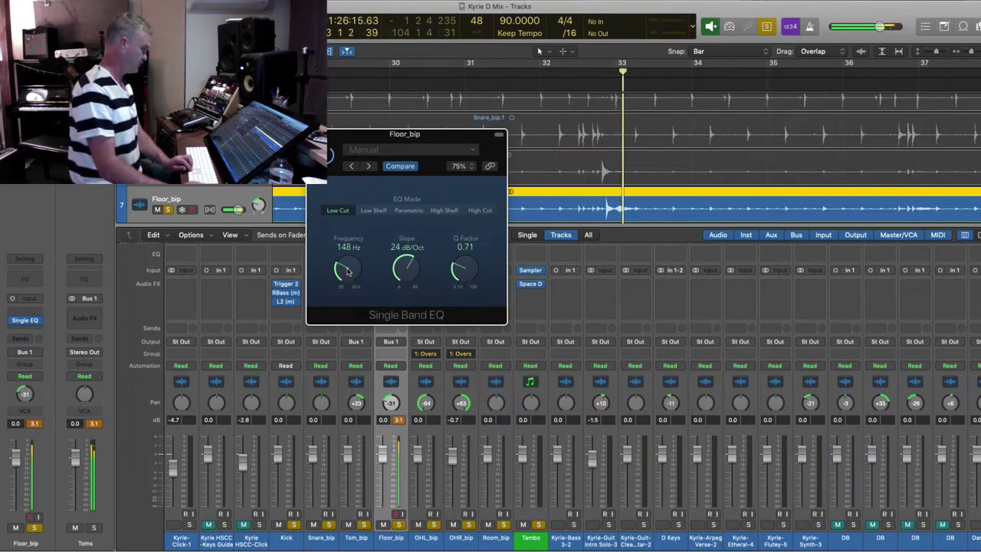
drag(346, 273, 345, 274)
key(comma)
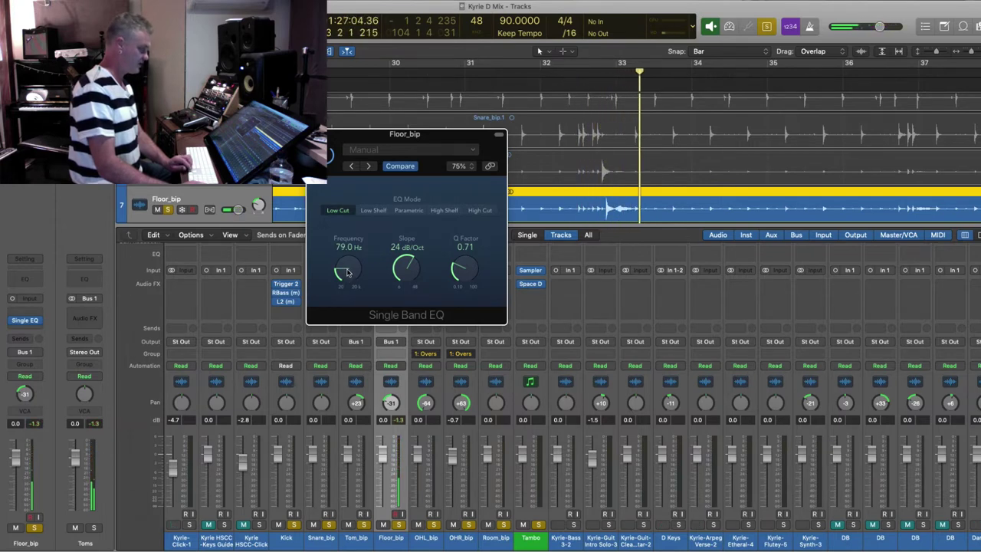
- Insert Inf EQ on the Tom_bip channel, arrange the plug-in windows clear of the fill and start playback
click(596, 166)
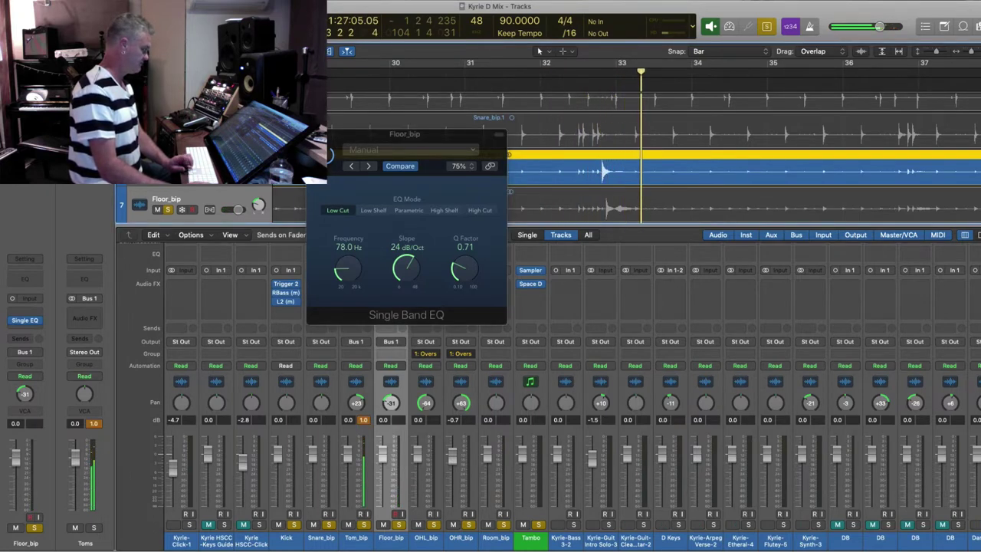
key(Up)
drag(411, 134, 693, 125)
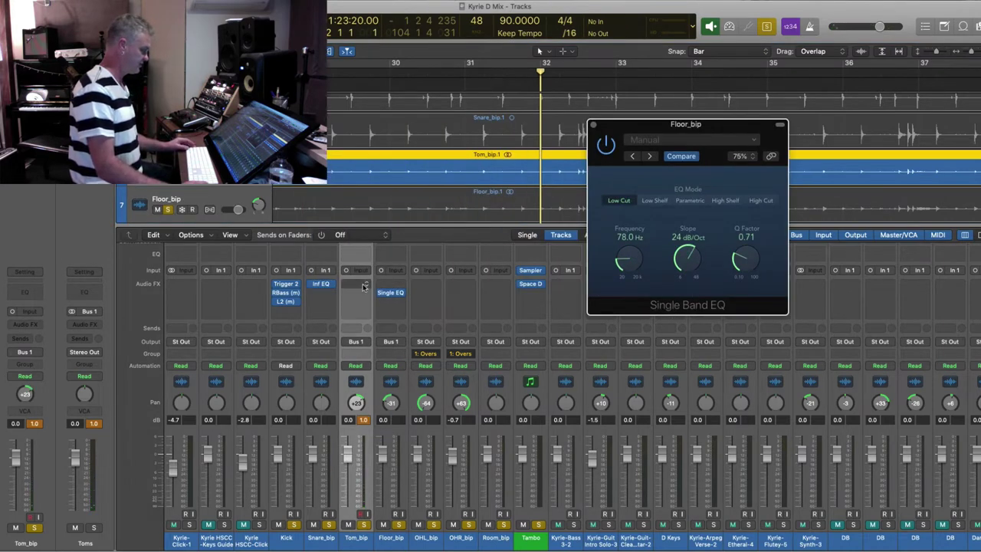
click(364, 286)
click(442, 313)
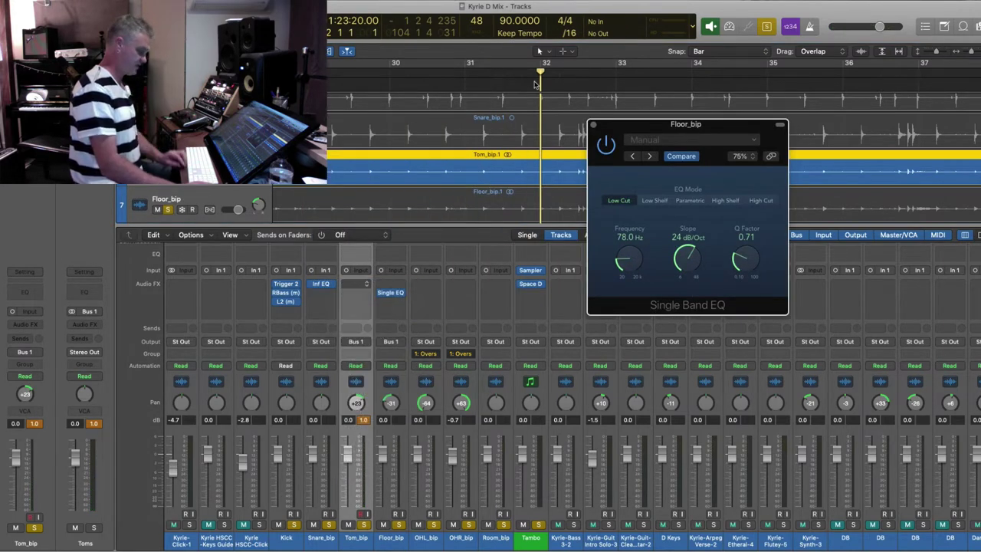
drag(706, 126, 907, 127)
drag(554, 138, 339, 66)
key(space)
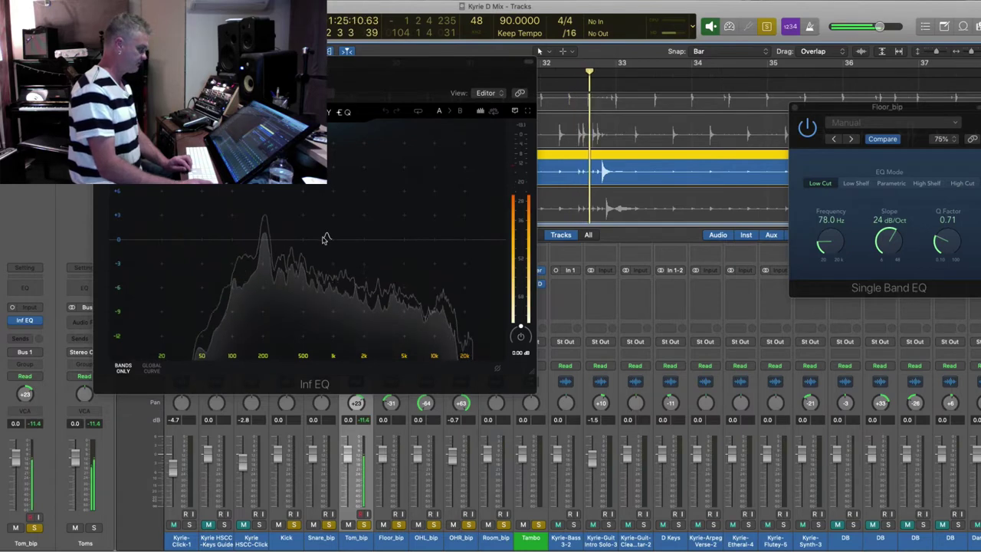
- Shape a narrow 2.92 dB cut near 270 Hz and a wide cut of about 3 dB near 700 Hz in Tom_bip's Inf EQ
click(303, 226)
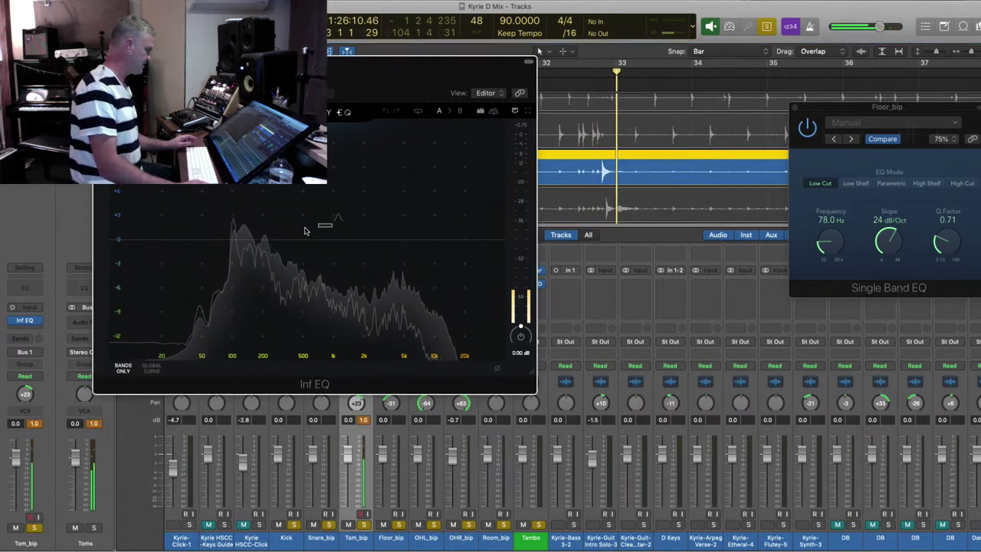
click(277, 241)
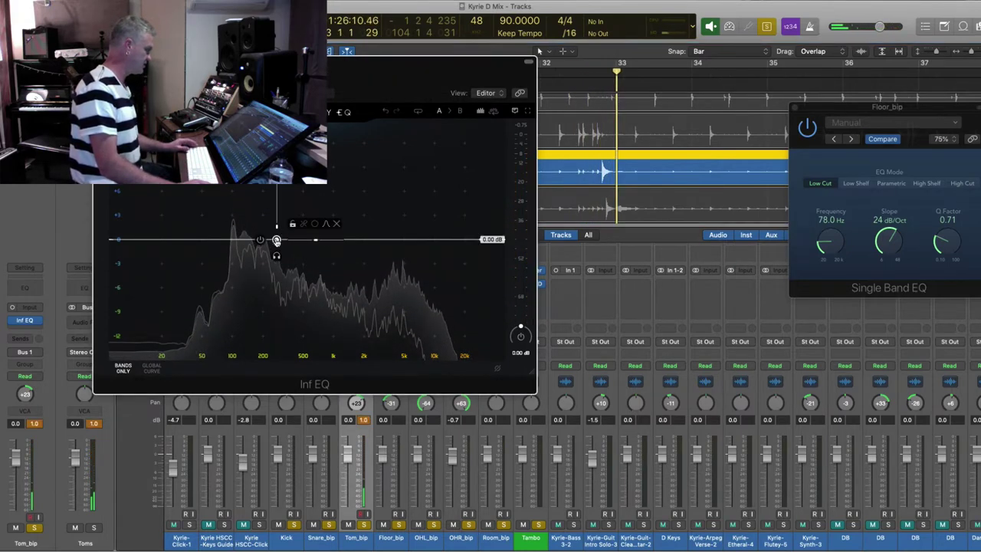
drag(277, 239, 271, 197)
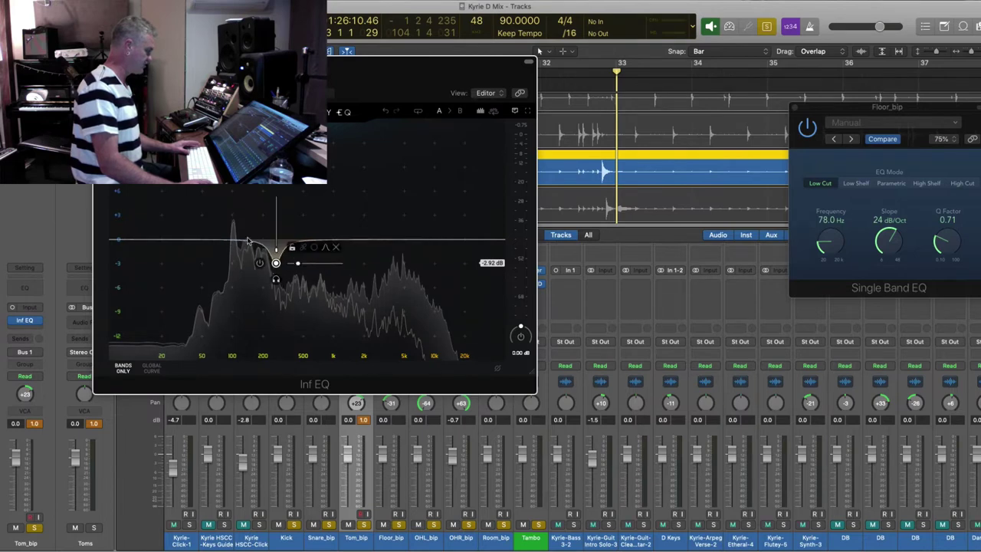
click(323, 184)
drag(323, 184, 327, 273)
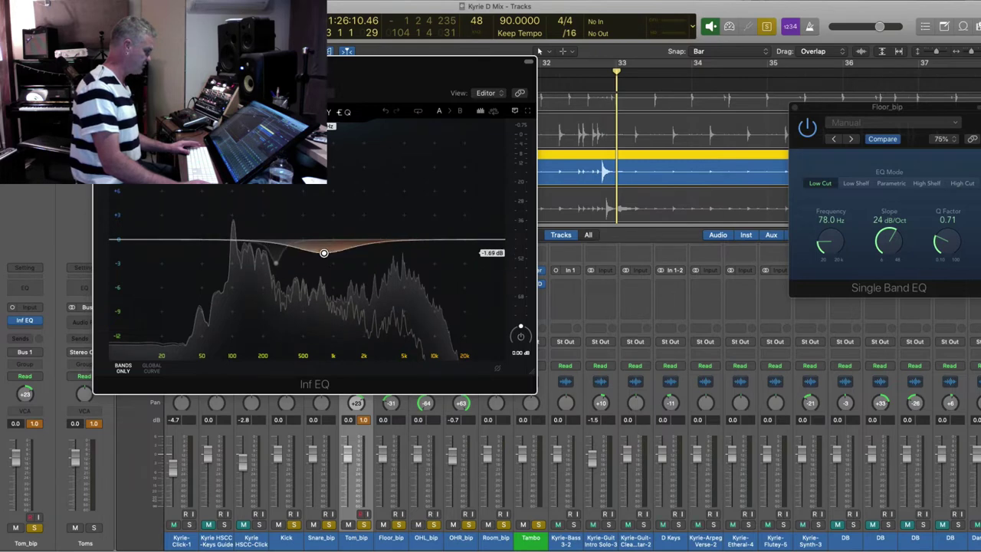
key(space)
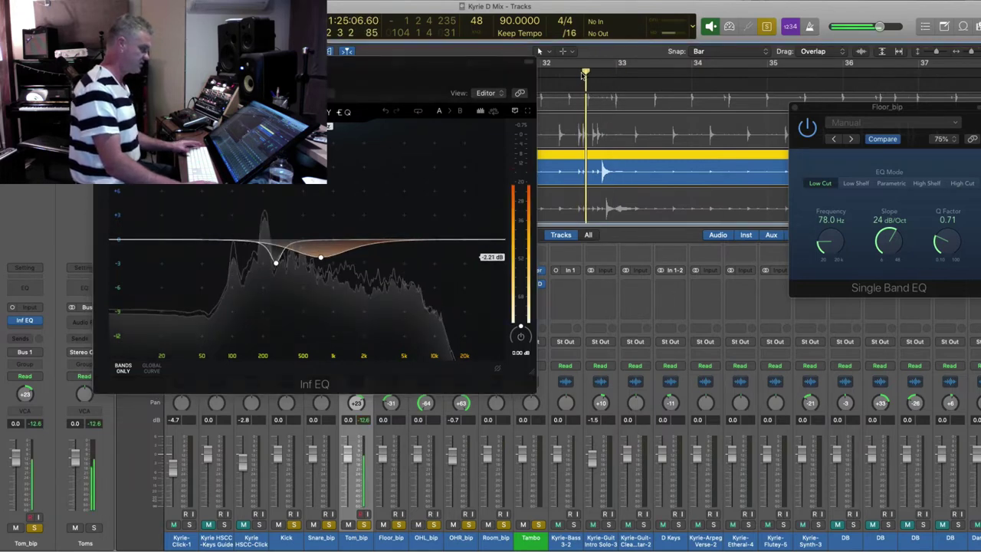
mouse_move(321, 256)
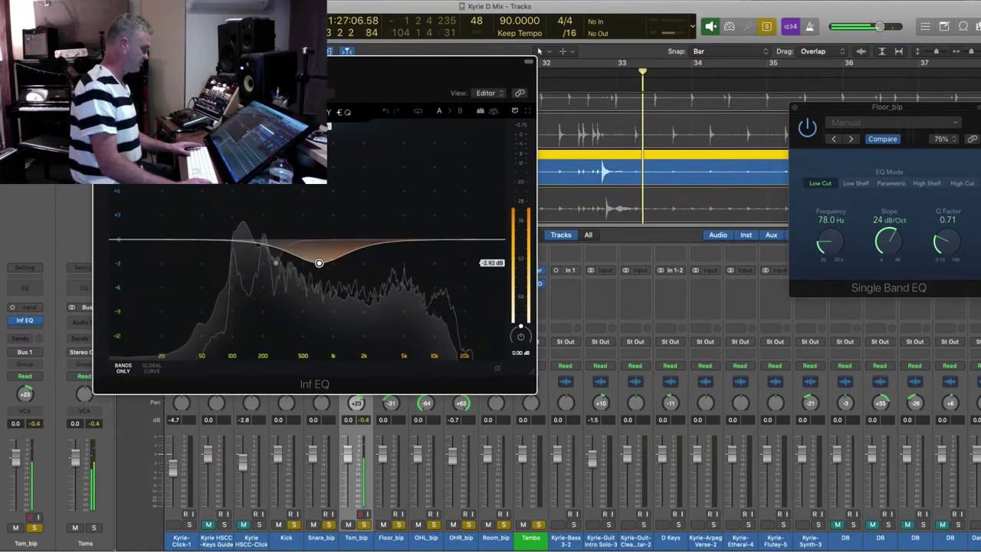
- Add a bell boost of 2.92 dB at 4.33 kHz in Tom_bip's Inf EQ and close its window
click(392, 213)
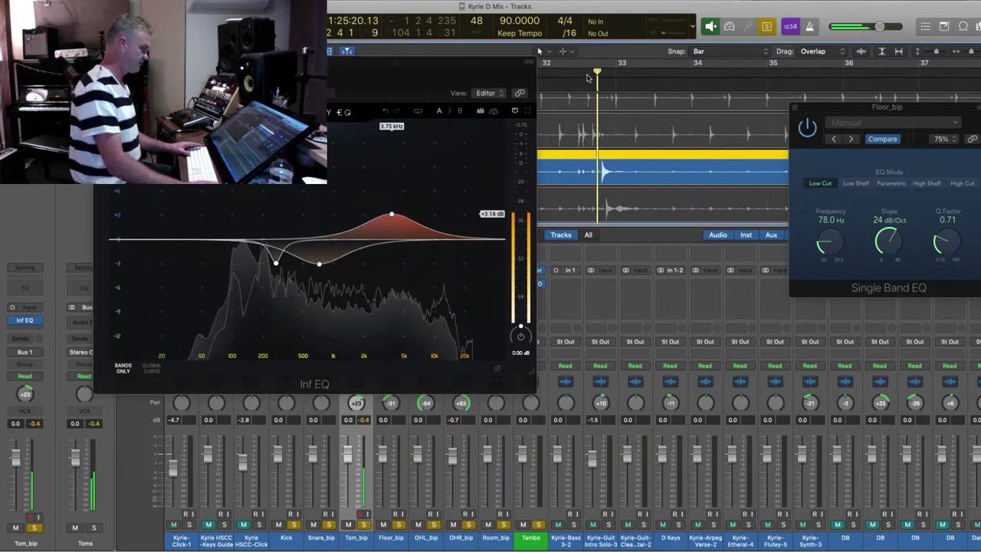
mouse_move(391, 213)
mouse_down()
mouse_move(411, 215)
mouse_move(398, 217)
mouse_up()
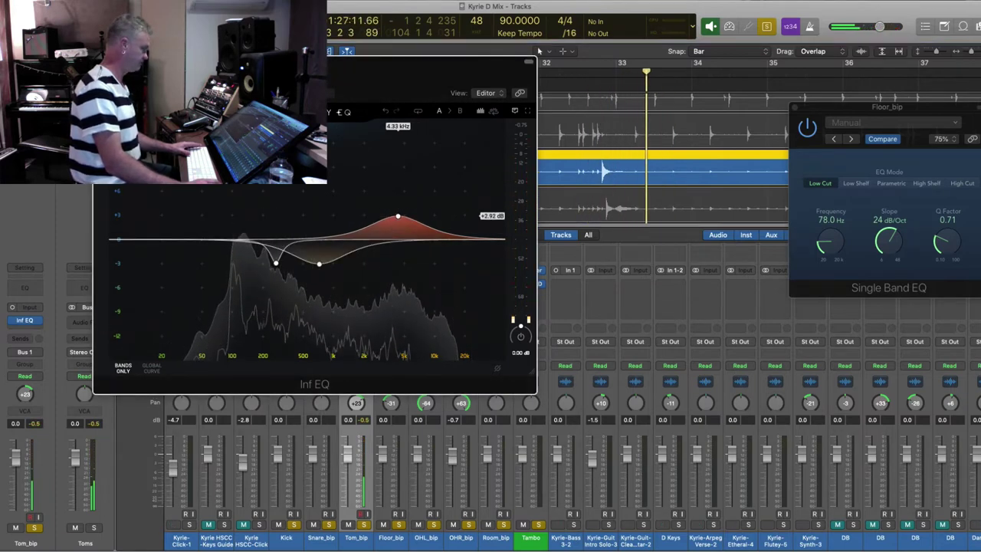
key(super+w)
- Select the Floor_bip region and insert a mono Inf EQ ahead of the Single Band EQ on its channel
click(582, 211)
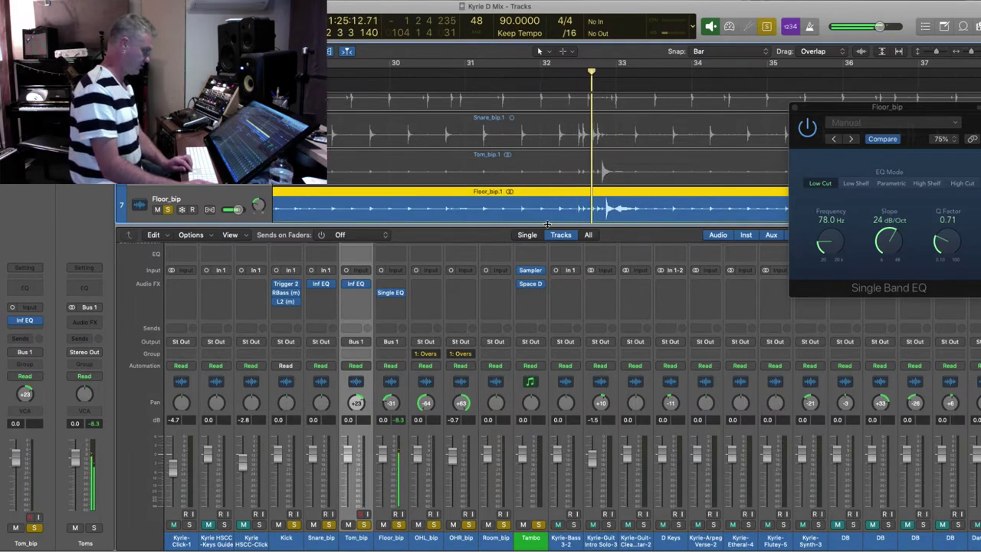
click(399, 285)
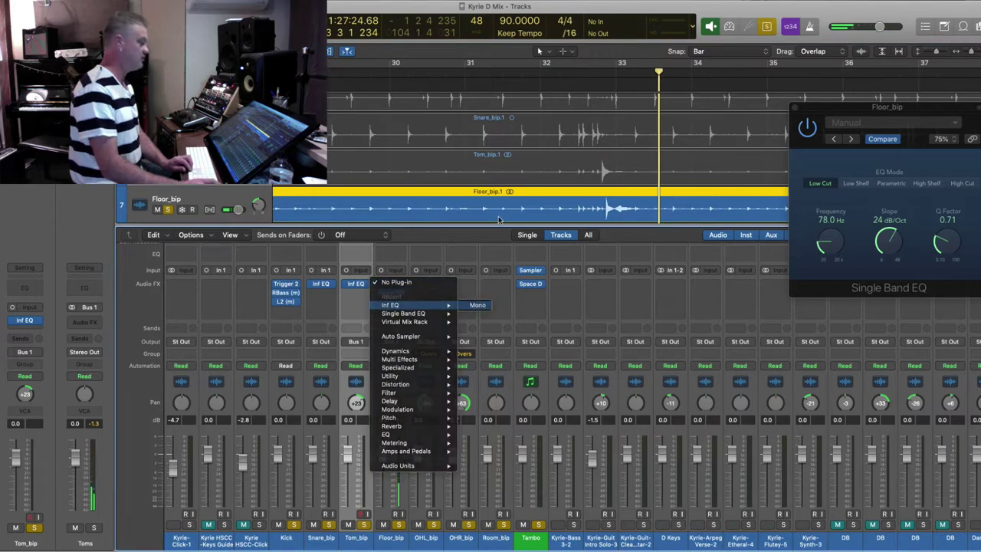
click(475, 305)
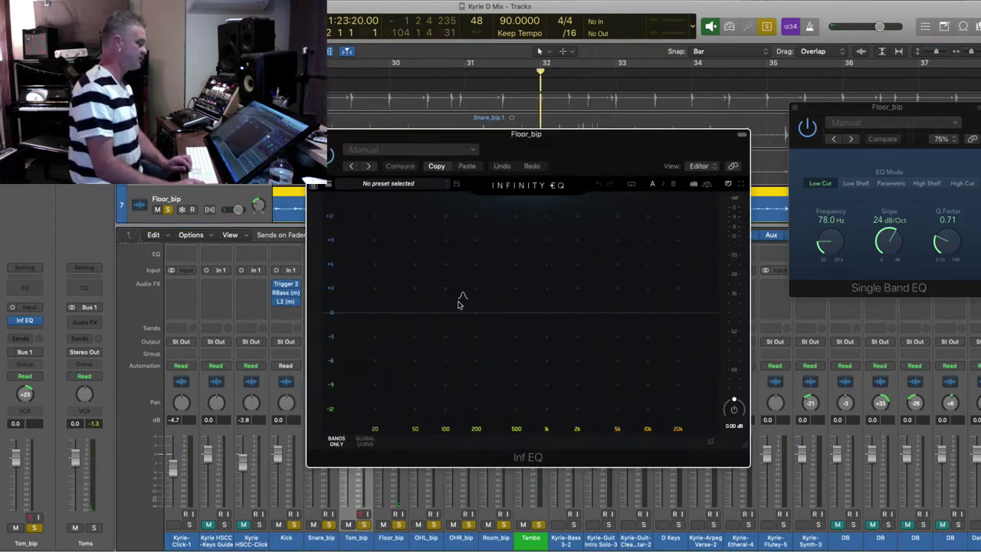
- Shape a boost of about 3 dB near 130 Hz and a 1.69 dB cut at 957 Hz in Floor_bip's Inf EQ, closing its window
click(458, 303)
mouse_move(457, 303)
mouse_down()
mouse_move(439, 299)
mouse_move(456, 289)
mouse_up()
drag(547, 297, 545, 329)
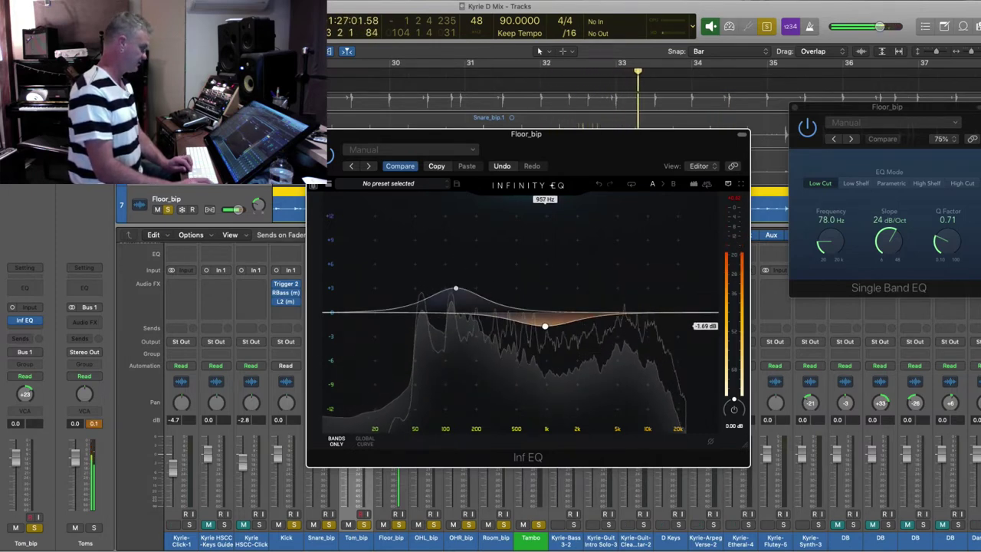
key(space)
key(super+w)
- Select both tom regions, replay the fill from about bar 32 and insert Virtual Mix Rack on the Toms aux channel
shift+click(603, 172)
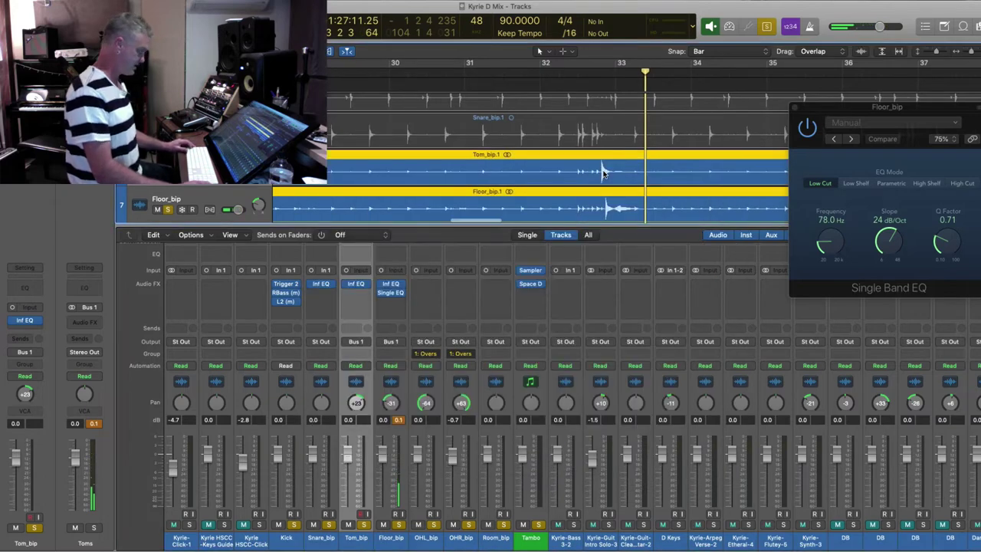
key(comma)
key(comma)
key(space)
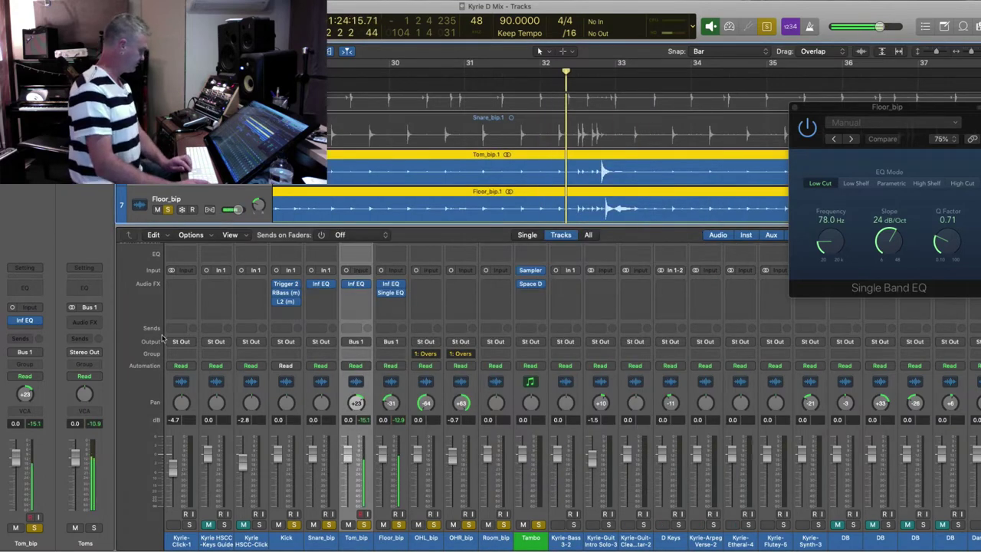
click(98, 322)
key(Escape)
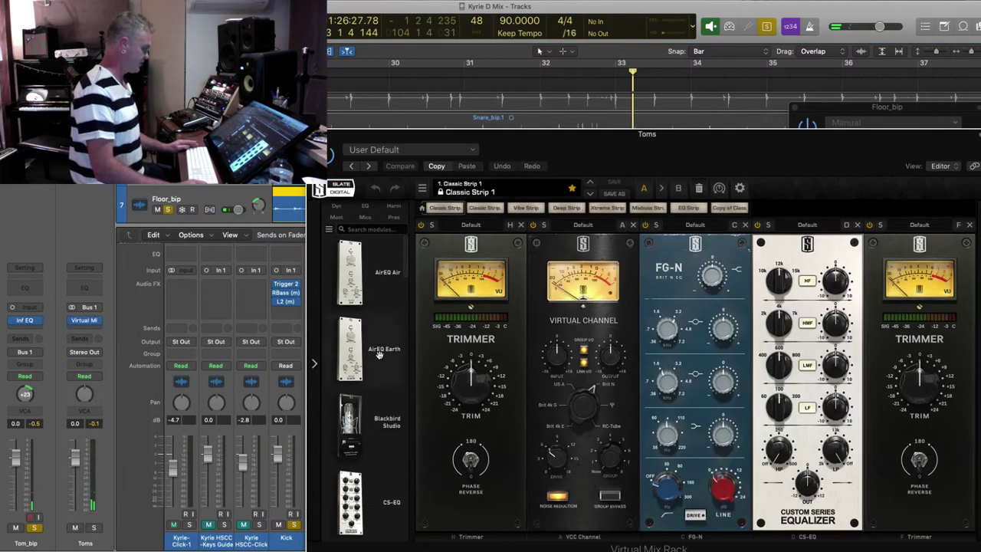
- Add The Monster module to the Toms Virtual Mix Rack between the CS-EQ and the final Trimmer
scroll(378, 355, down, 4)
scroll(380, 355, down, 5)
drag(460, 136, 255, 18)
scroll(170, 325, down, 10)
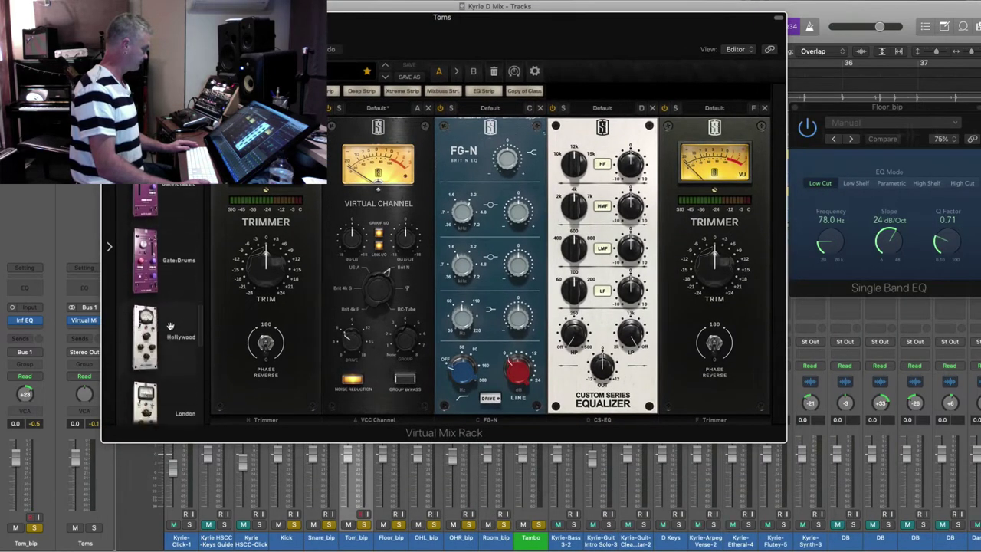
scroll(170, 325, down, 4)
drag(158, 301, 685, 285)
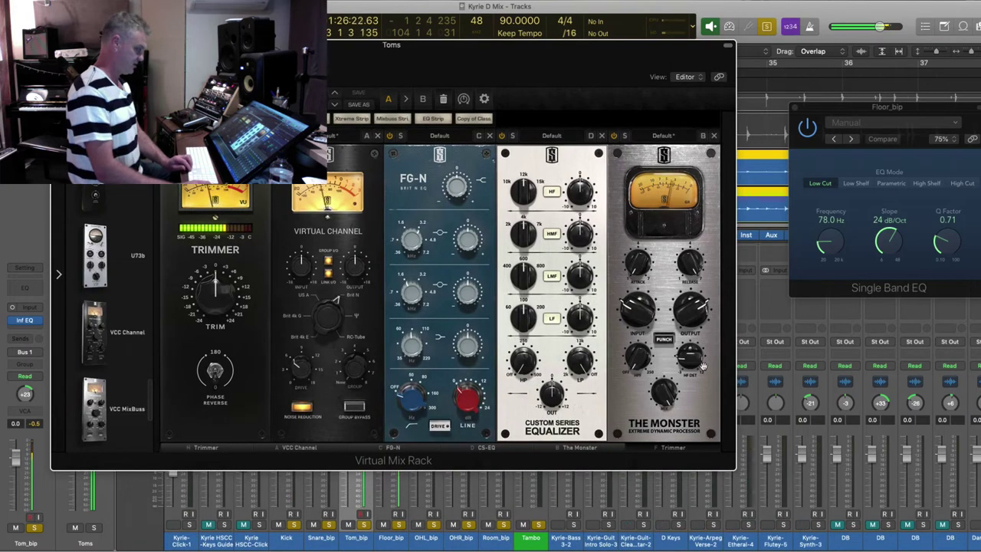
- Set The Monster's mix to 77.8% and the CS-EQ's high-pass filter to 82.9 Hz during playback
drag(666, 393, 666, 407)
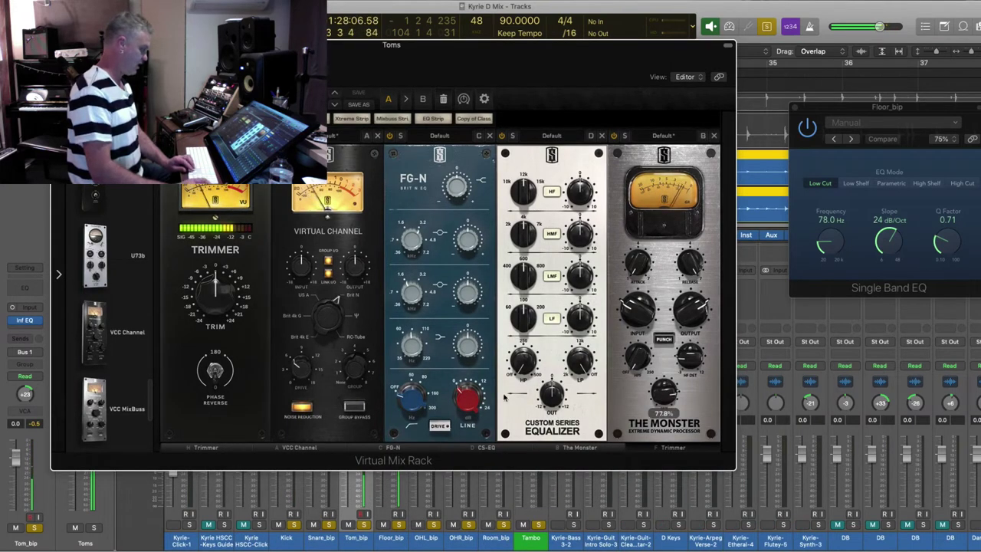
click(518, 360)
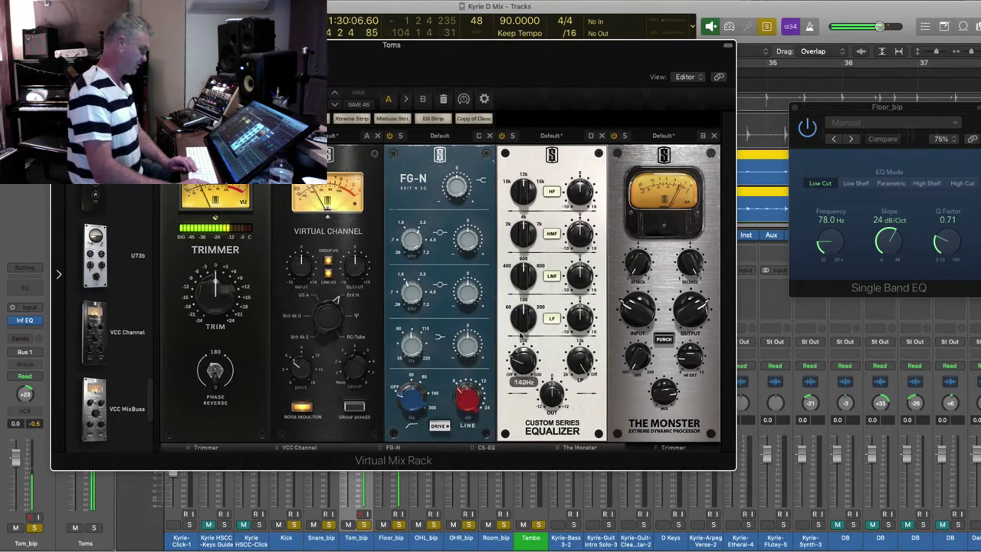
drag(521, 331, 521, 344)
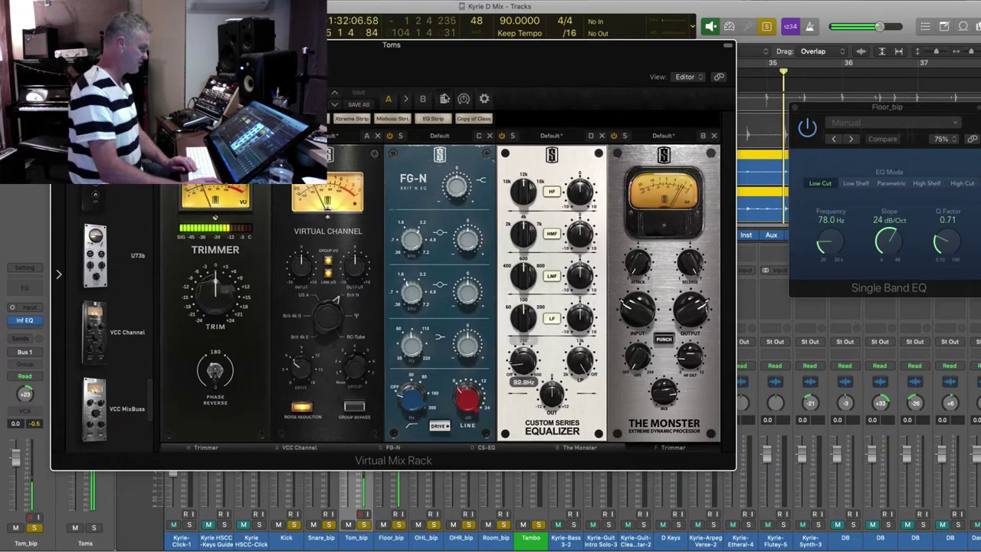
- Fine-tune the low and low-mid gains of the FG-N equalizer in the Toms Virtual Mix Rack
drag(413, 58, 432, 117)
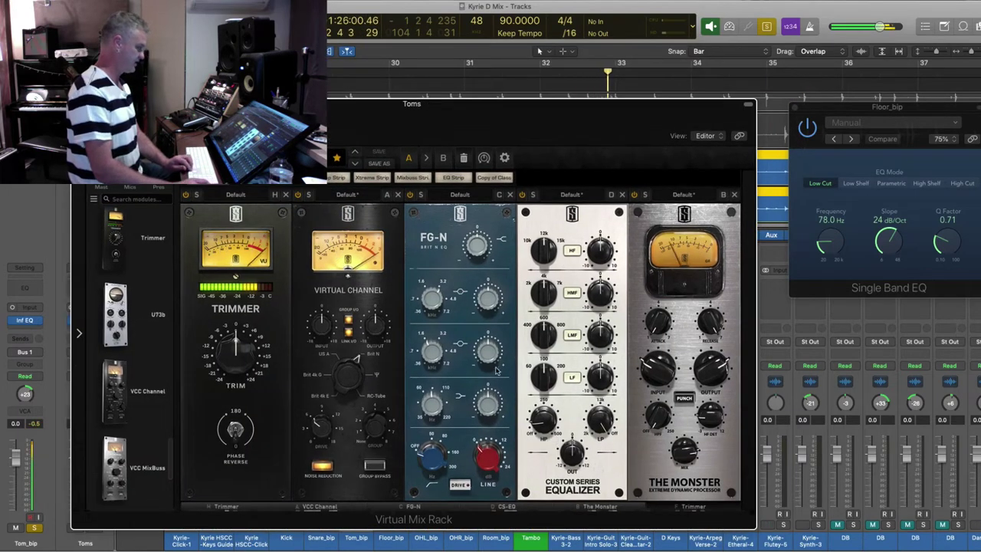
drag(488, 408, 489, 401)
drag(488, 357, 484, 367)
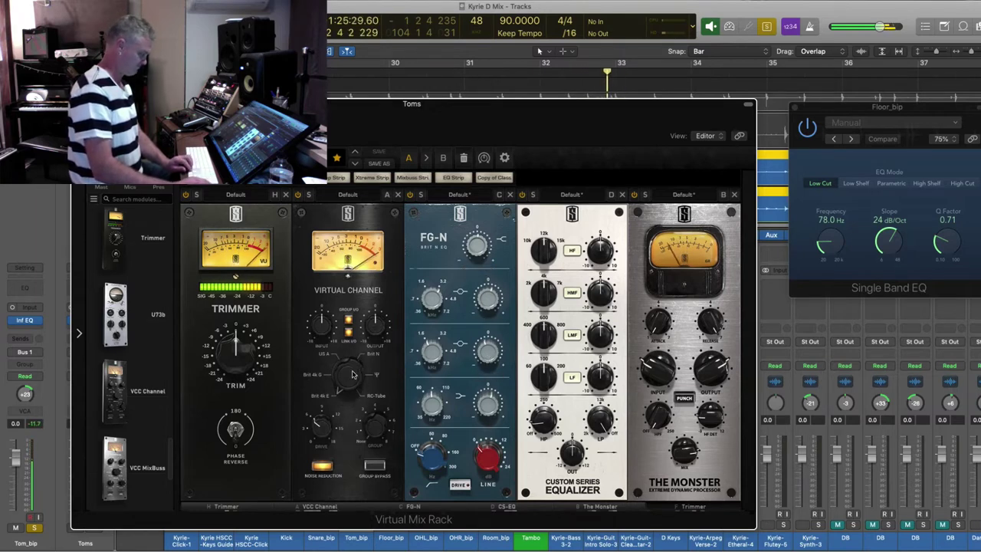
- Switch the Virtual Channel module to US A and lower the first Trimmer's trim to about -3
drag(343, 380, 342, 392)
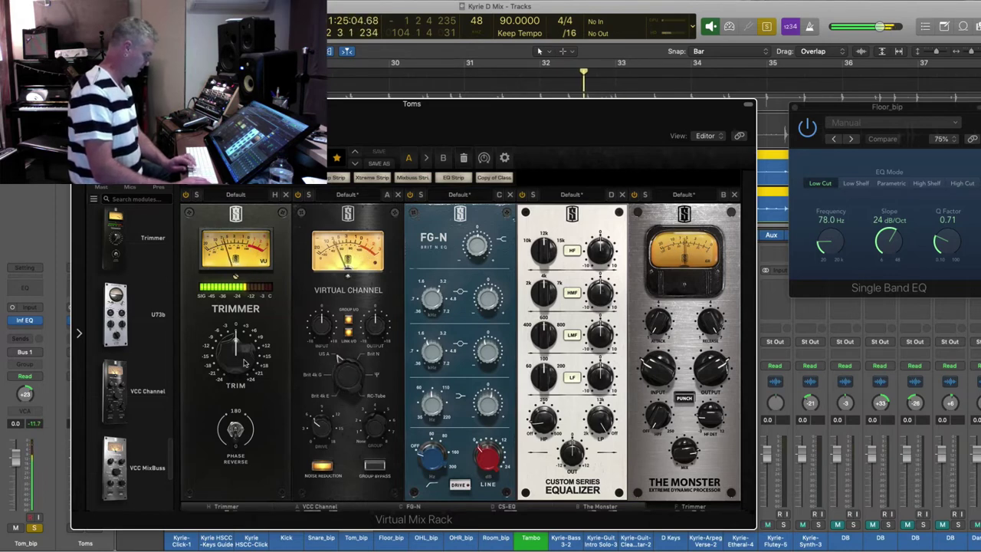
drag(245, 363, 245, 368)
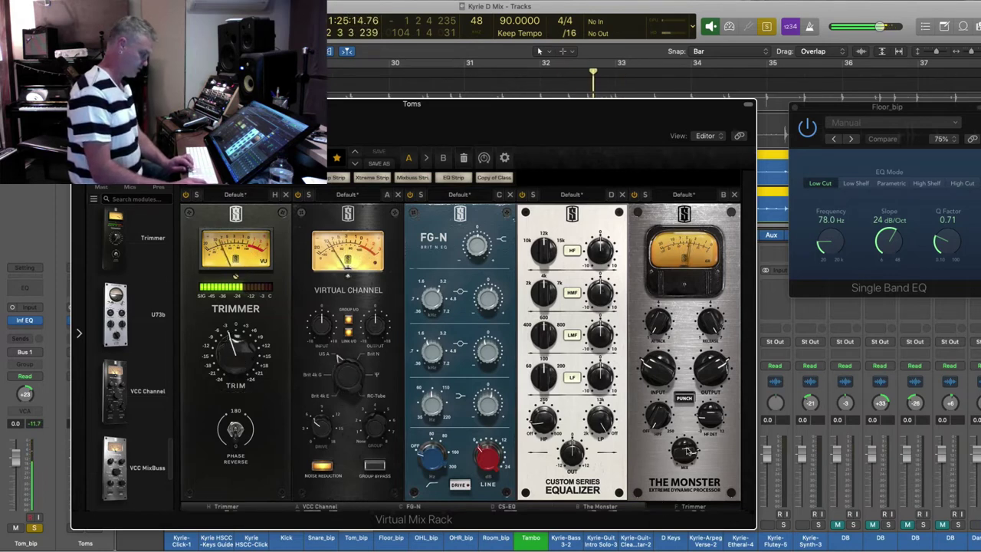
- Turn on The Monster's Punch with its mix at 66.5% and set the CS-EQ's HMF gain to 1.64 during playback
mouse_move(685, 452)
mouse_down()
mouse_move(696, 498)
mouse_move(687, 447)
mouse_up()
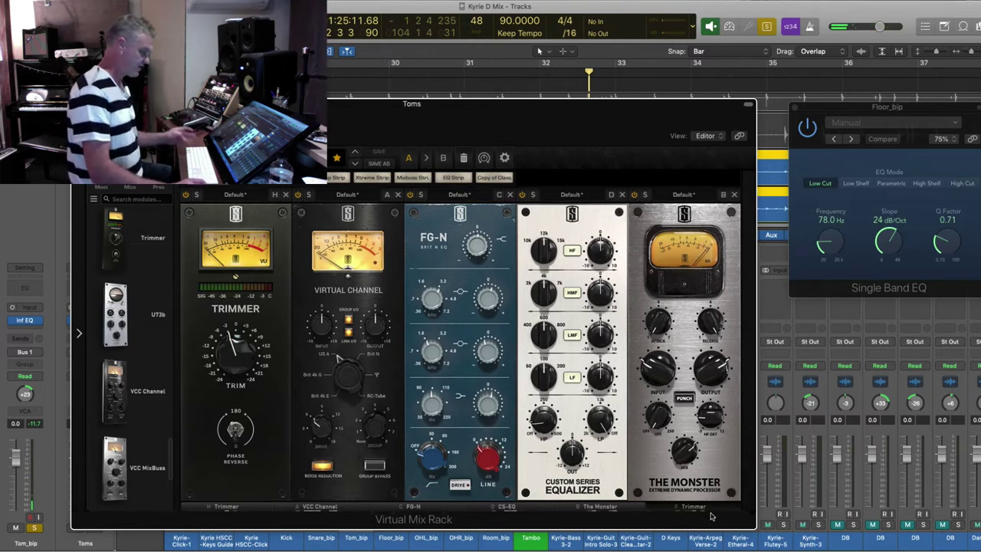
drag(709, 511, 708, 509)
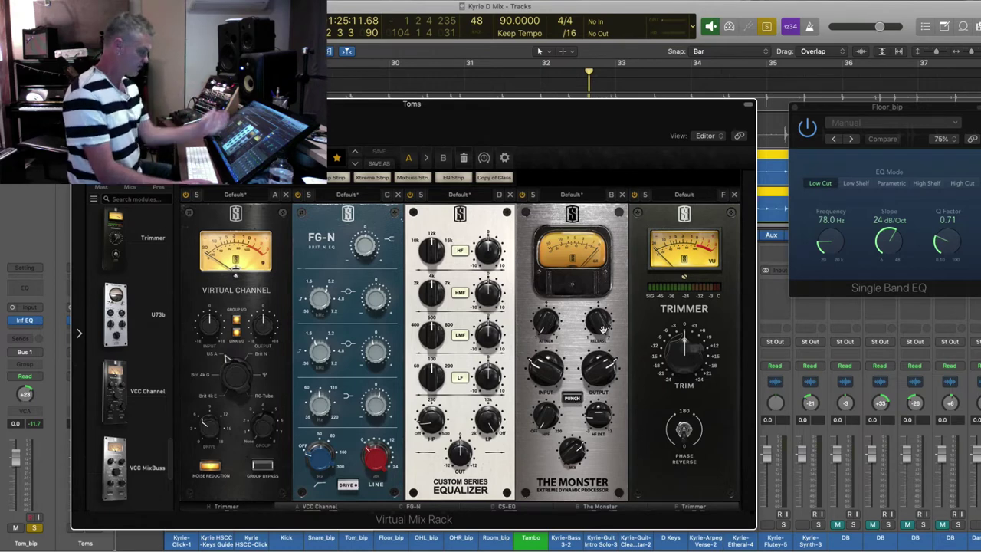
key(space)
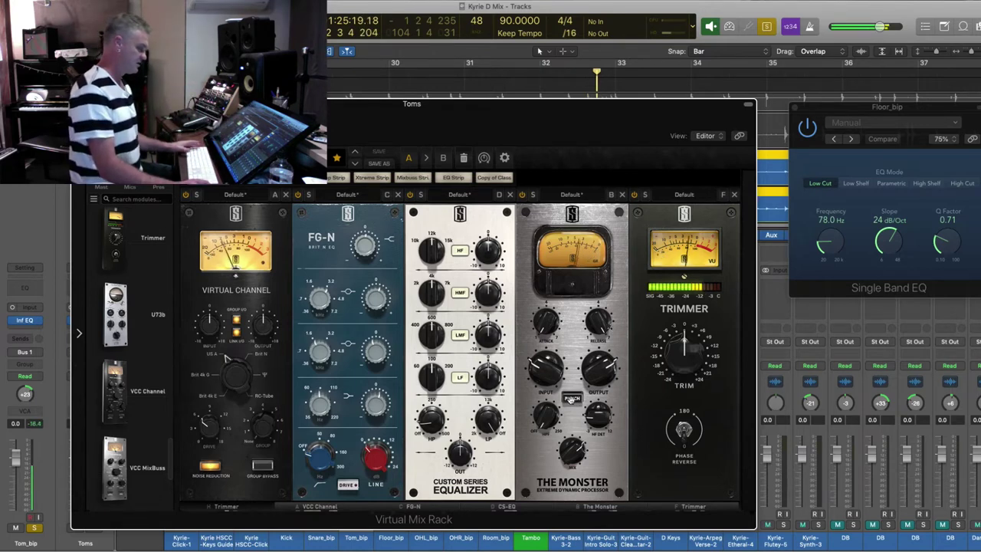
click(573, 398)
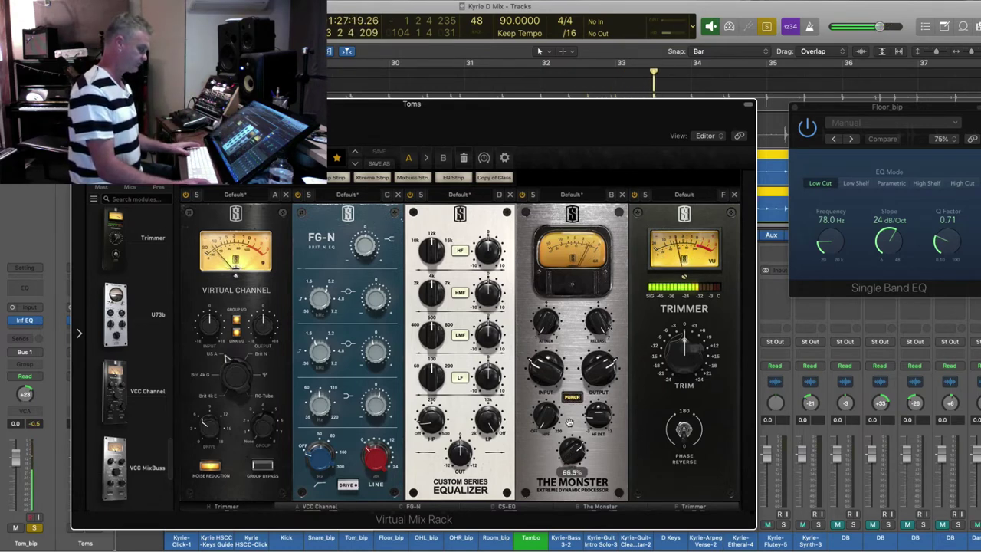
mouse_move(488, 261)
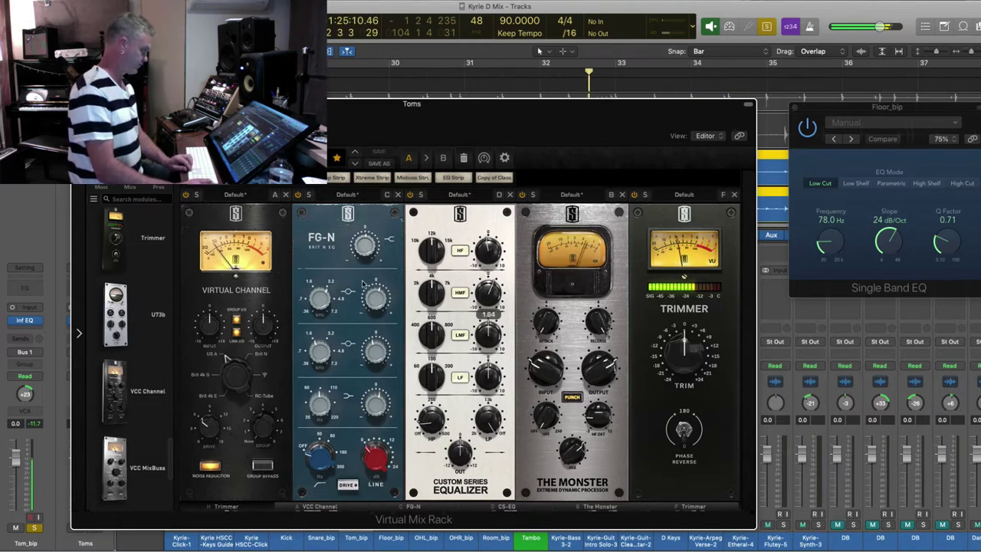
- Close the Toms Virtual Mix Rack and the Floor_bip Single Band EQ windows
key(super+w)
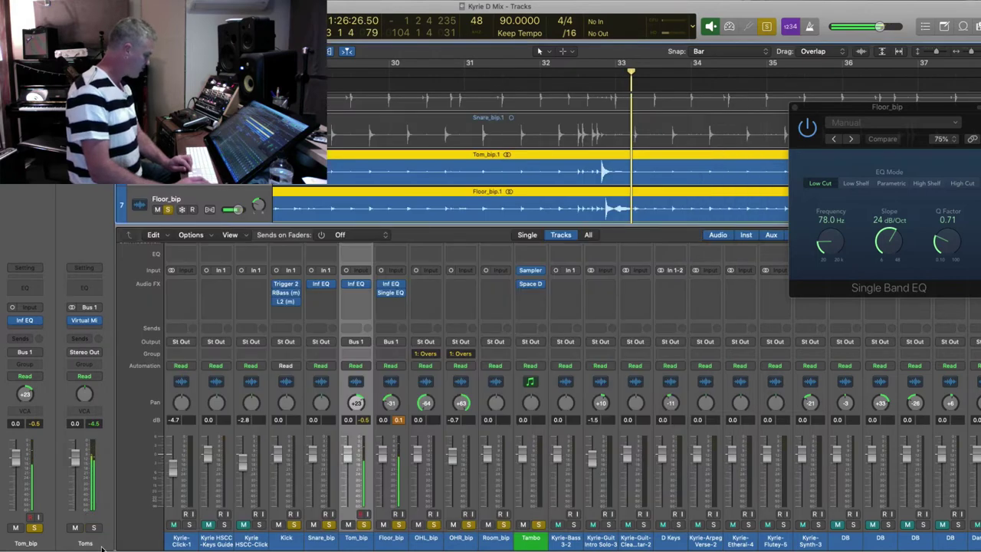
click(97, 328)
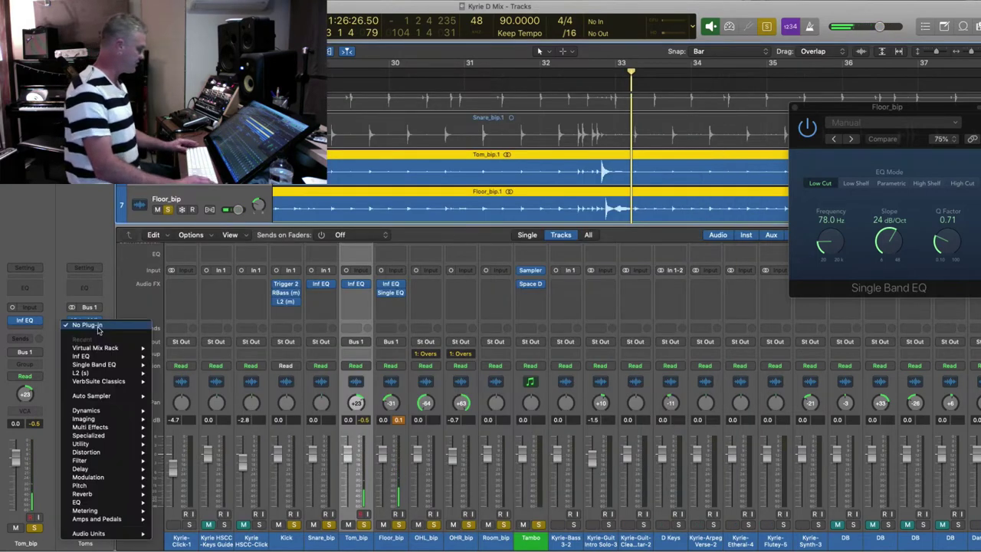
click(77, 232)
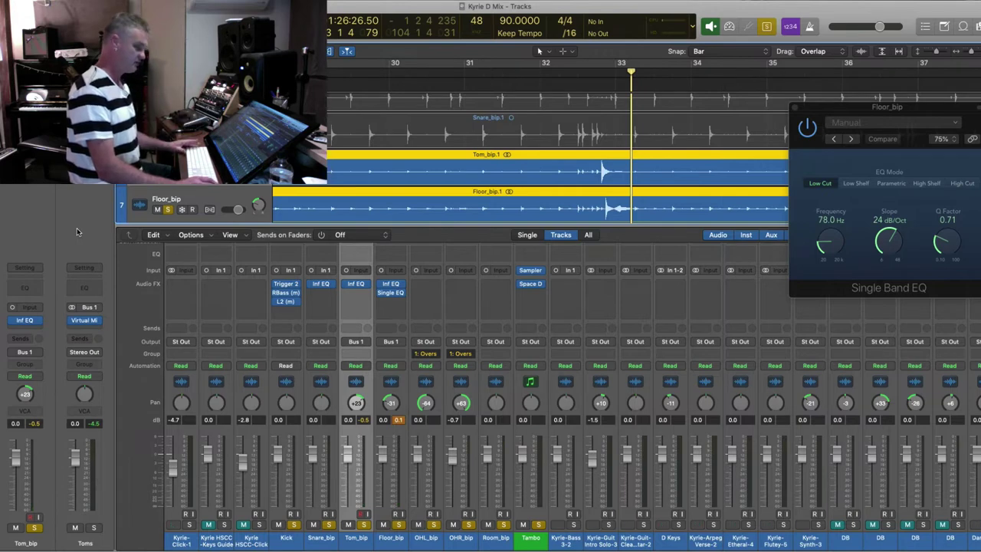
click(796, 108)
- Select the OHL_bip and OHR_bip regions and move the playhead back to just before bar 30
scroll(571, 122, down, 5)
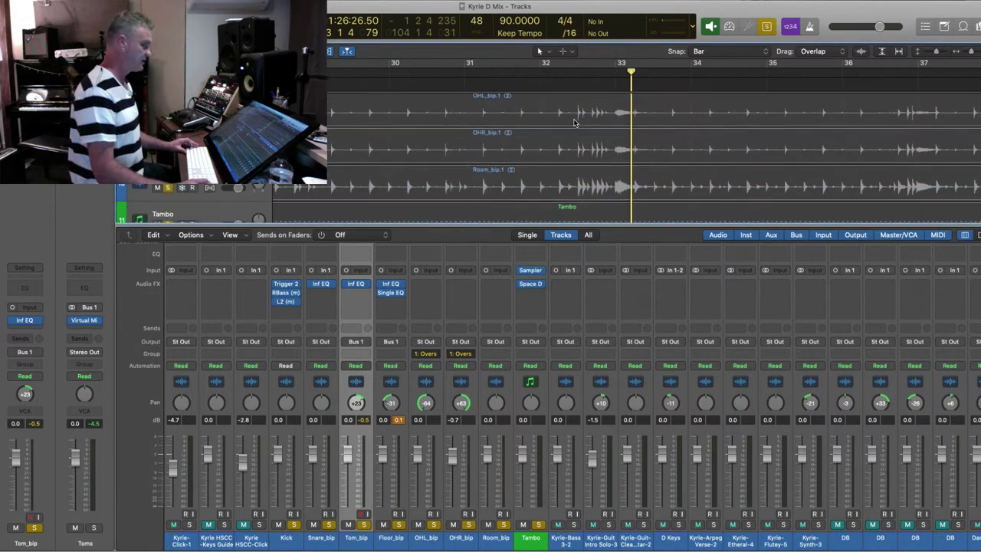
click(572, 120)
key(comma)
key(comma)
key(comma)
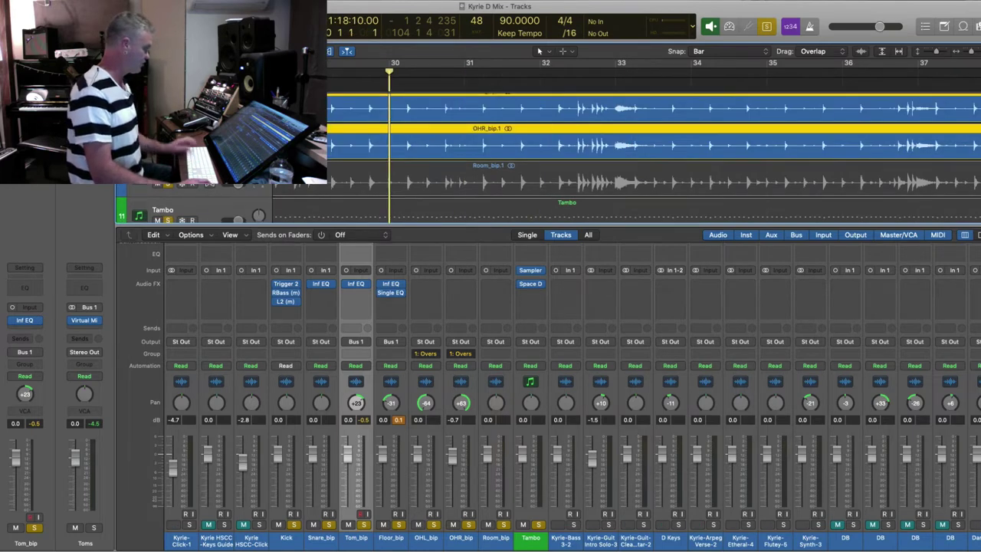
- Check the overheads' Group 1: Overs settings and audition both tracks from bar 30 and from the fill after bar 32
click(427, 353)
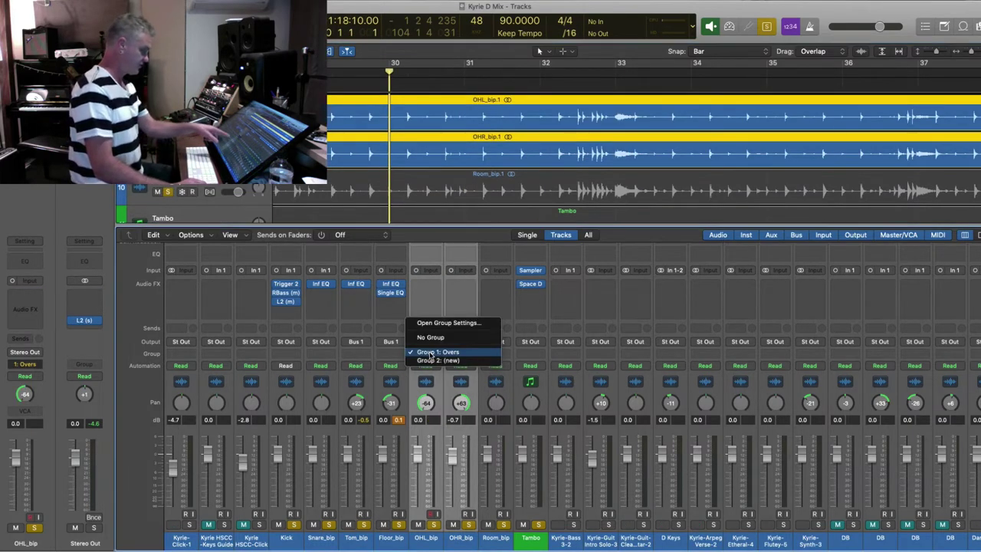
click(432, 352)
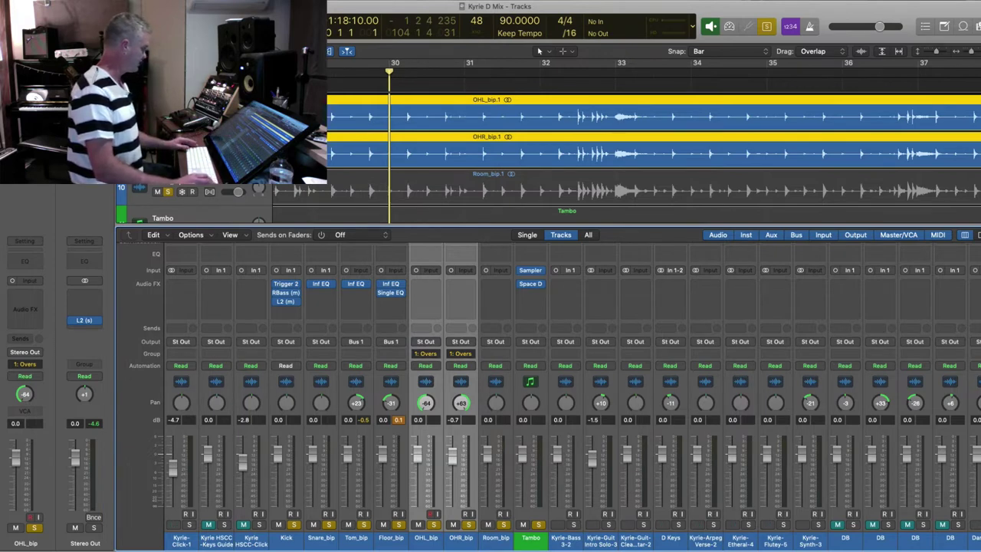
key(shift+alt+g)
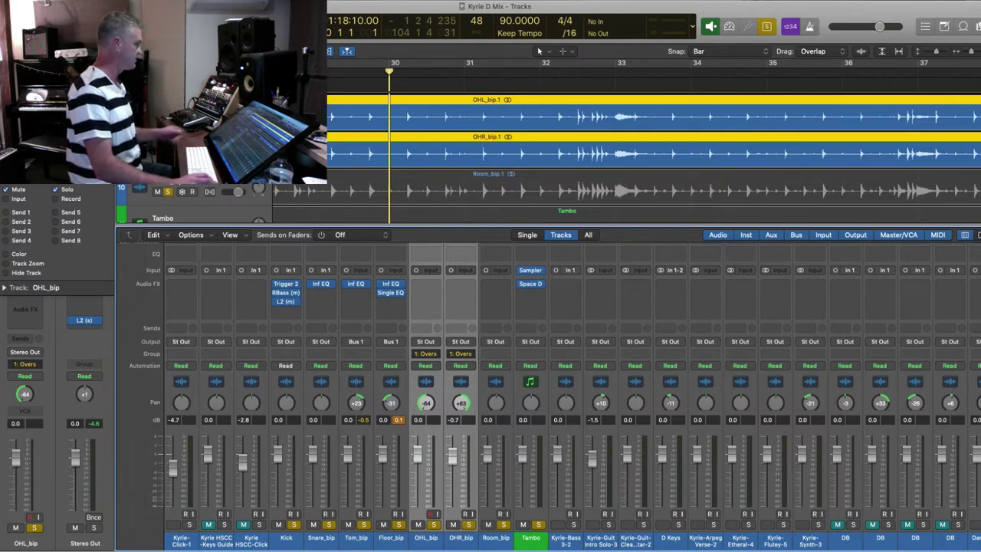
key(space)
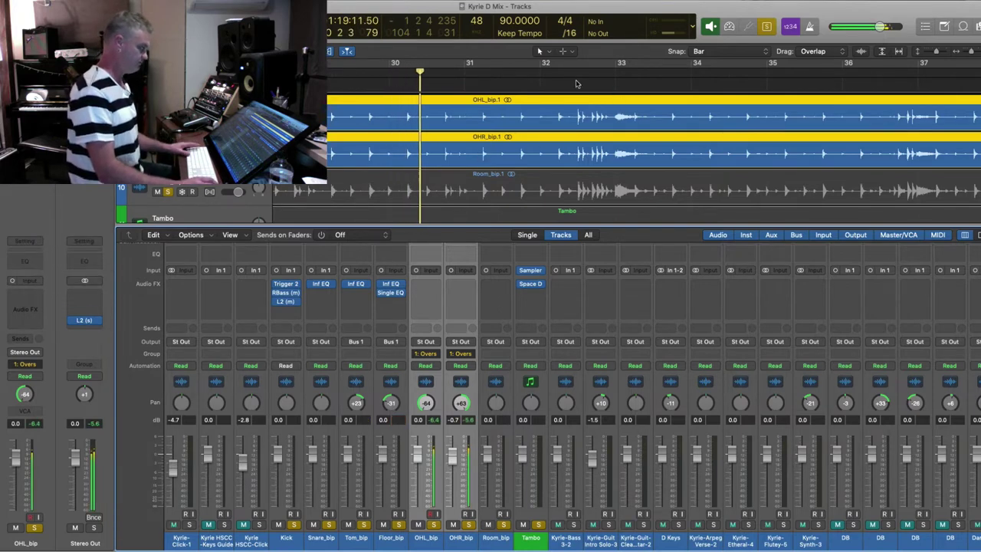
click(567, 75)
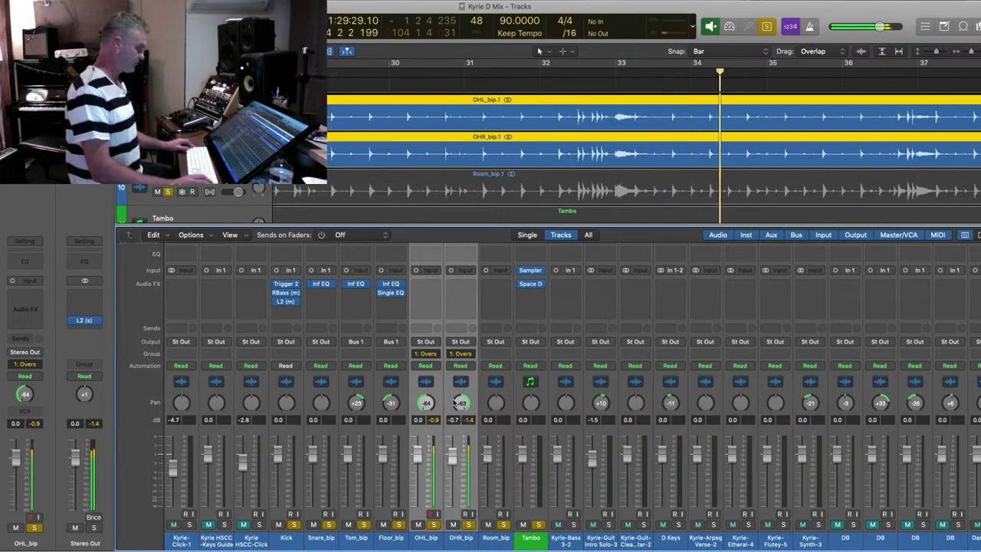
- Route OHL_bip and OHR_bip to Bus 2 and name its aux channel Overs
click(426, 342)
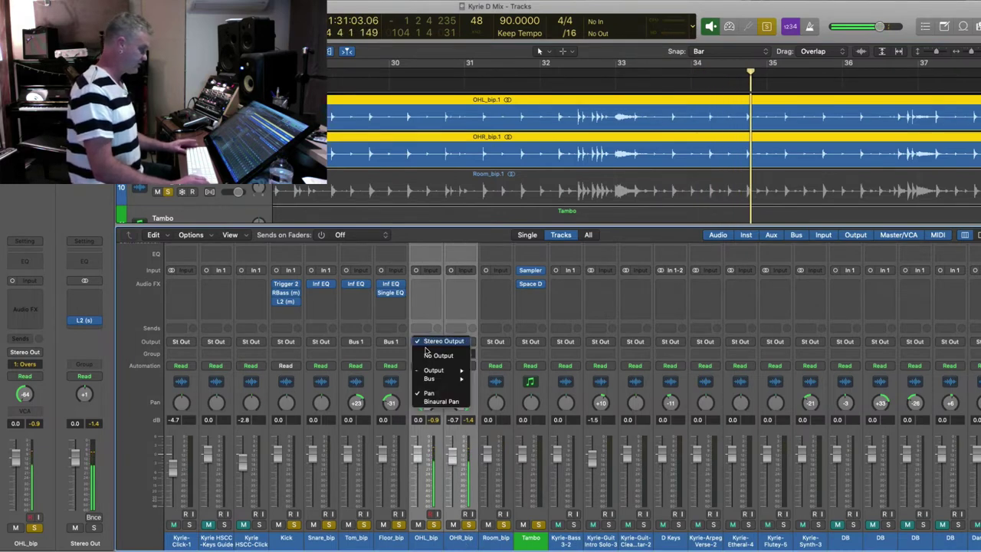
mouse_move(433, 378)
click(500, 233)
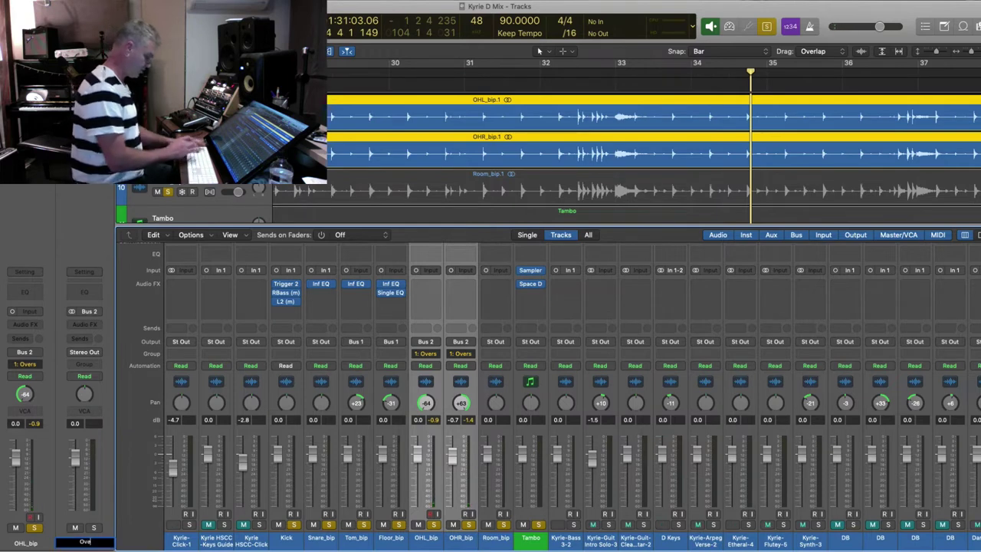
key(Return)
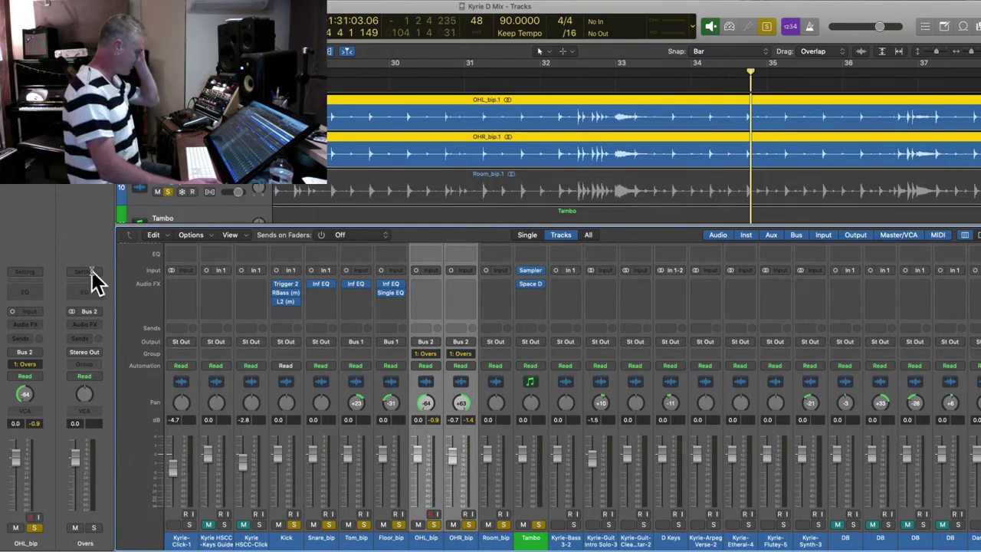
- Load the user channel strip setting Overs Brad from the HSCC folder onto the Overs aux
click(83, 272)
click(85, 273)
click(84, 273)
mouse_move(148, 438)
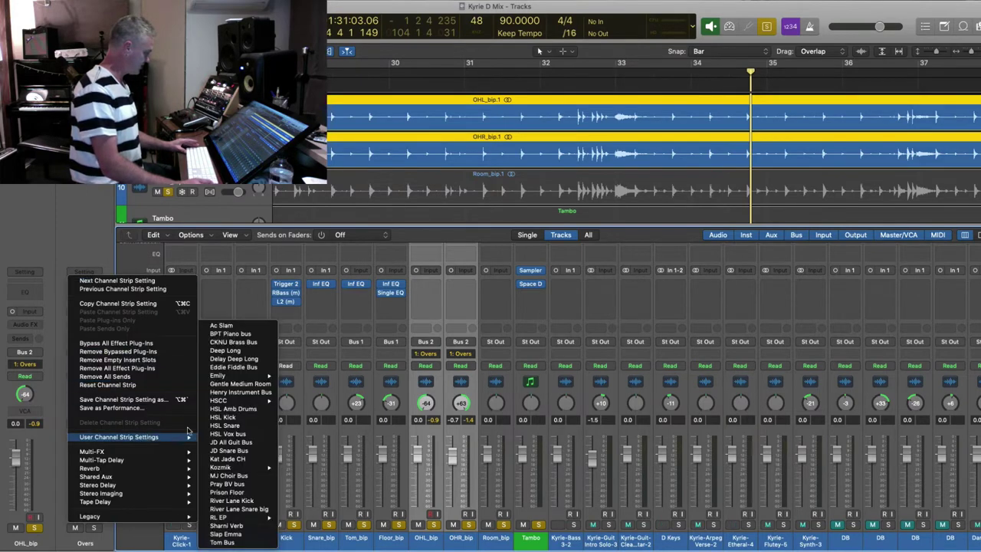
mouse_move(240, 401)
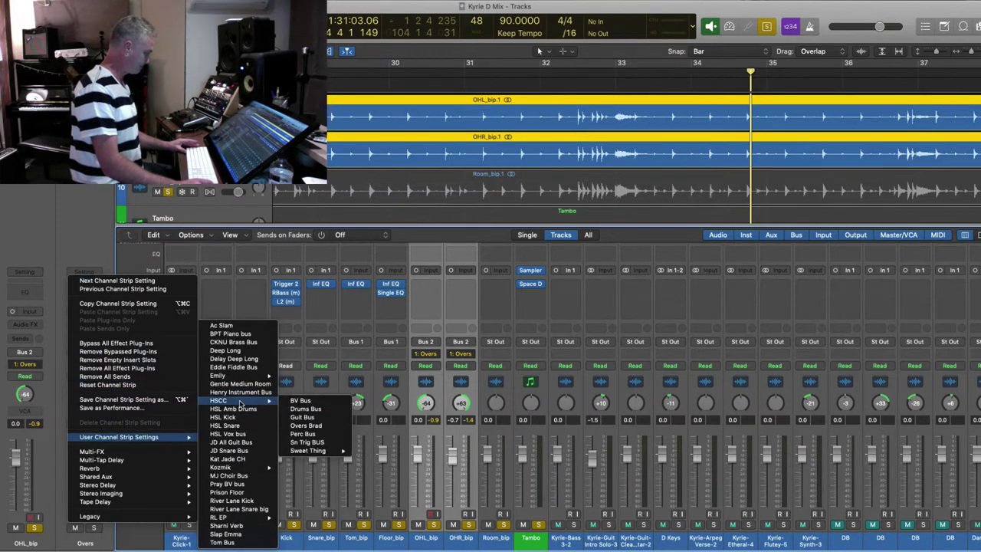
click(306, 426)
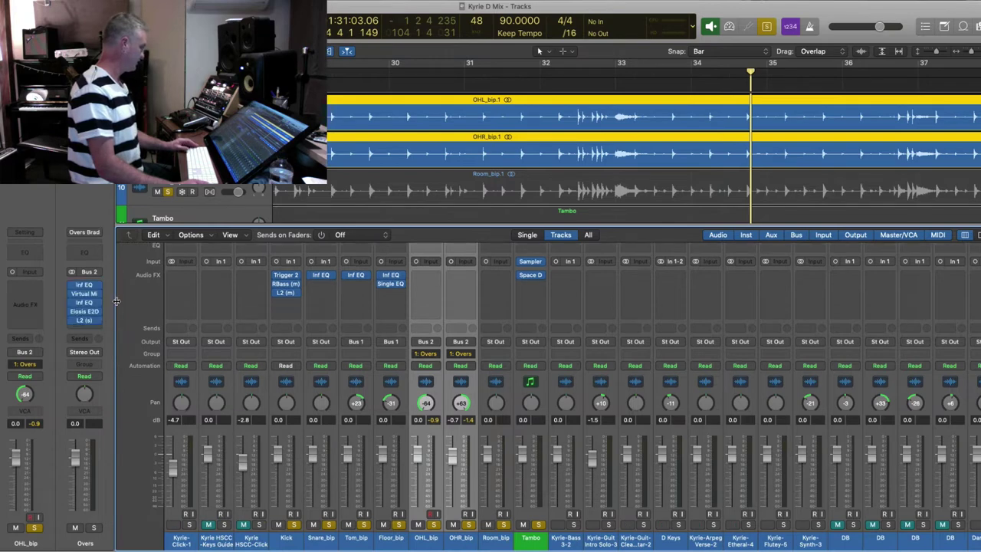
- Open the first Inf EQ on Overs and examine its cuts while playing the fill after bar 32
click(85, 286)
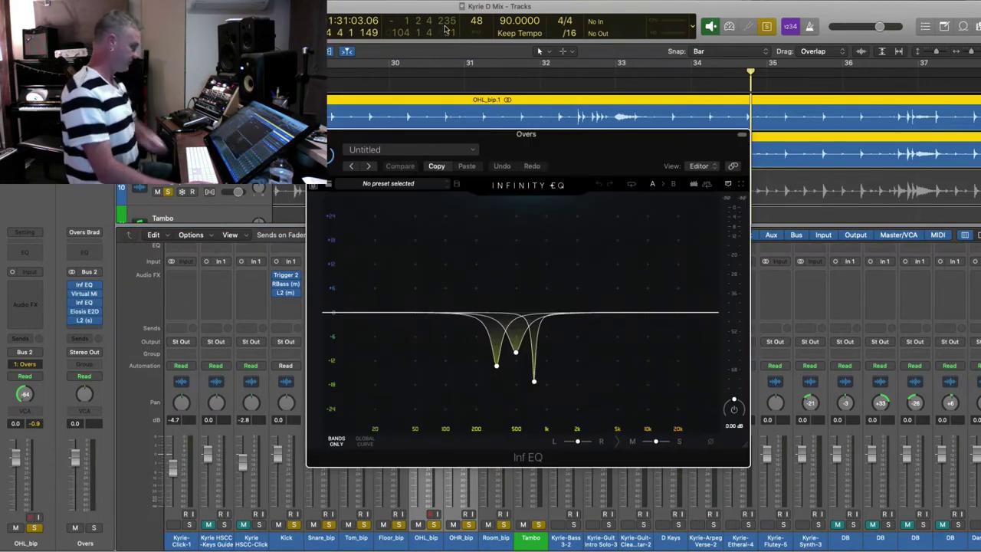
drag(419, 137, 192, 98)
click(560, 73)
key(space)
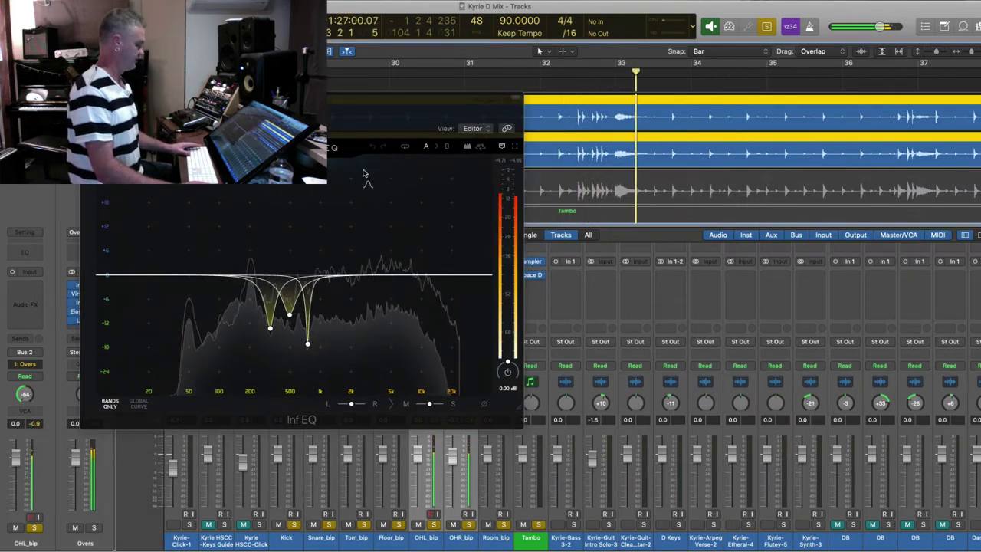
drag(192, 97, 226, 24)
- Examine the Virtual Mix Rack modules on Overs during playback, close the rack and return to the first Inf EQ
click(85, 293)
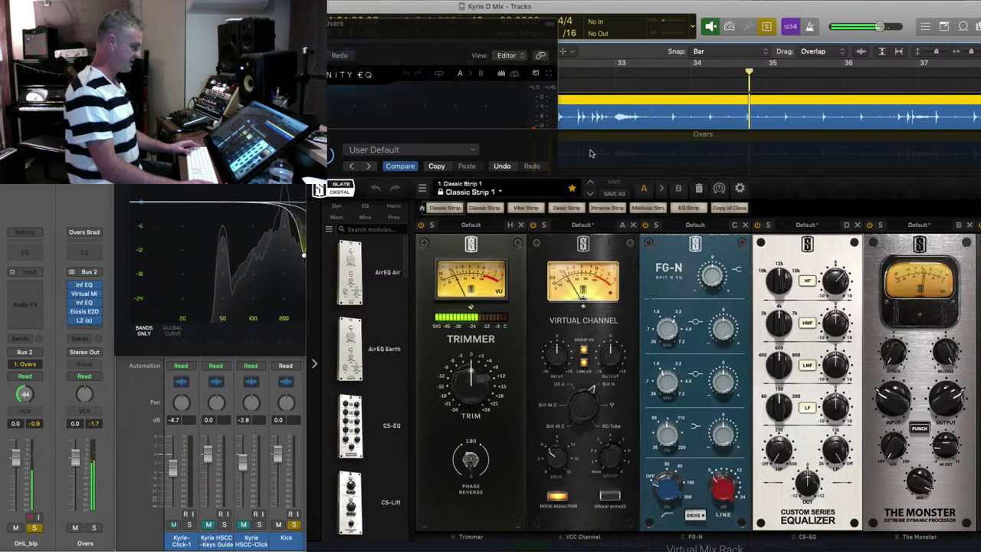
drag(523, 123, 368, 40)
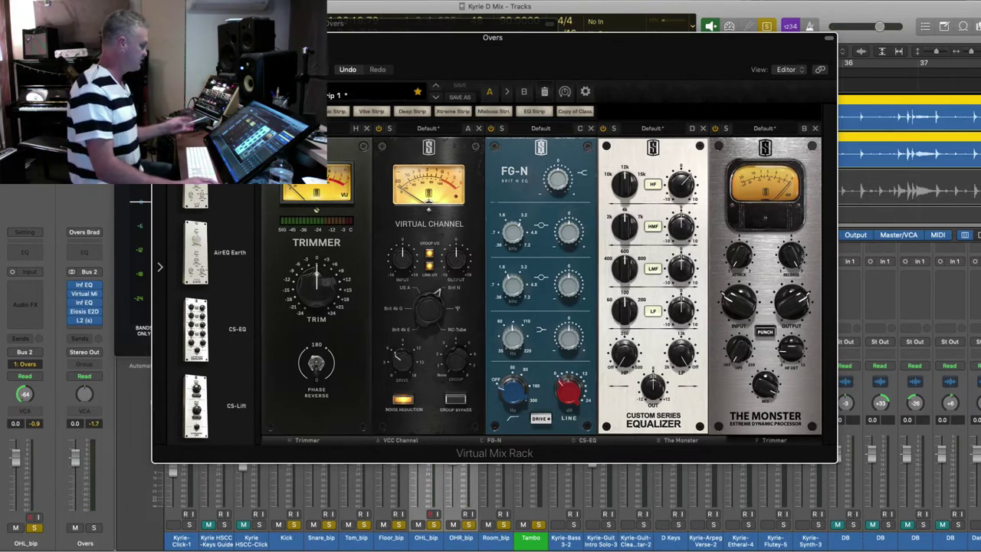
drag(311, 38, 426, 6)
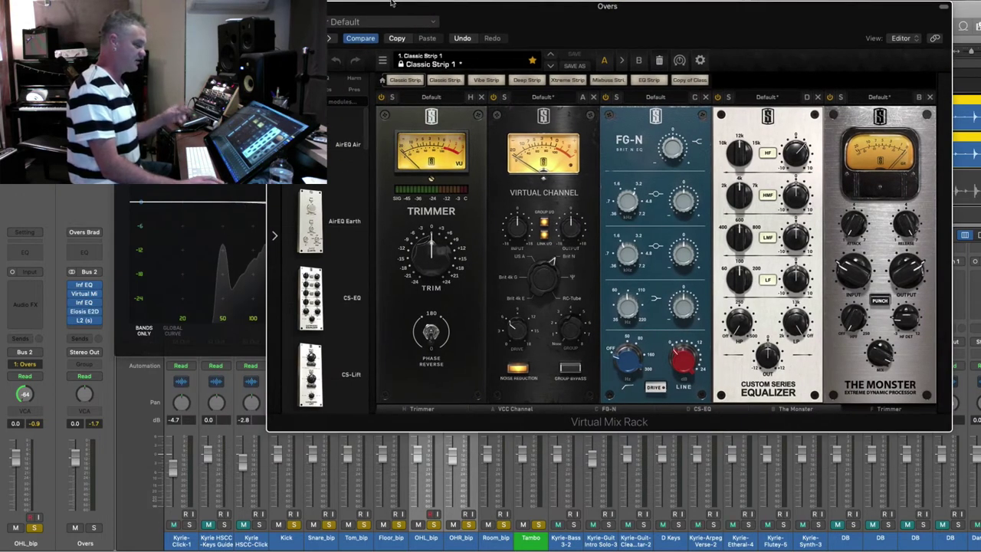
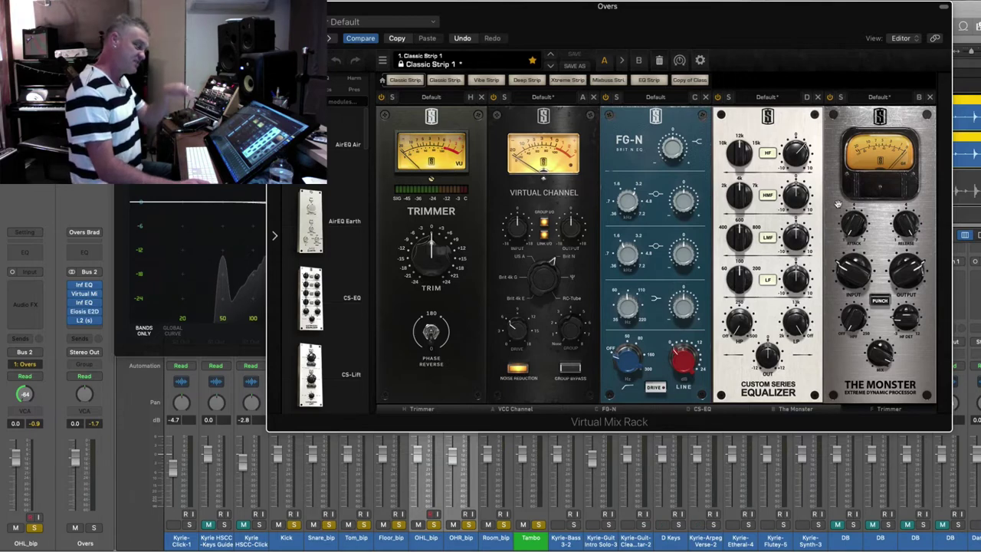
drag(517, 13, 439, 9)
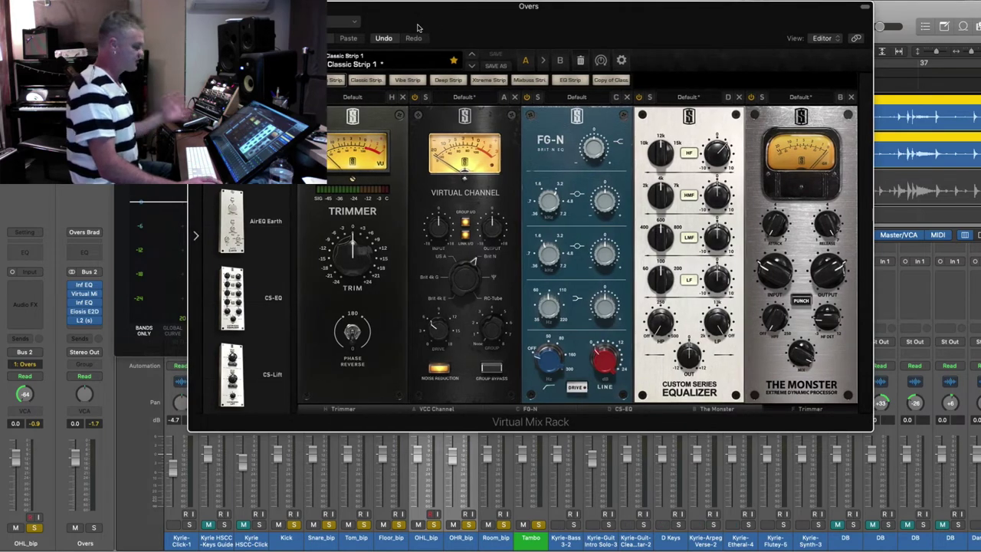
key(space)
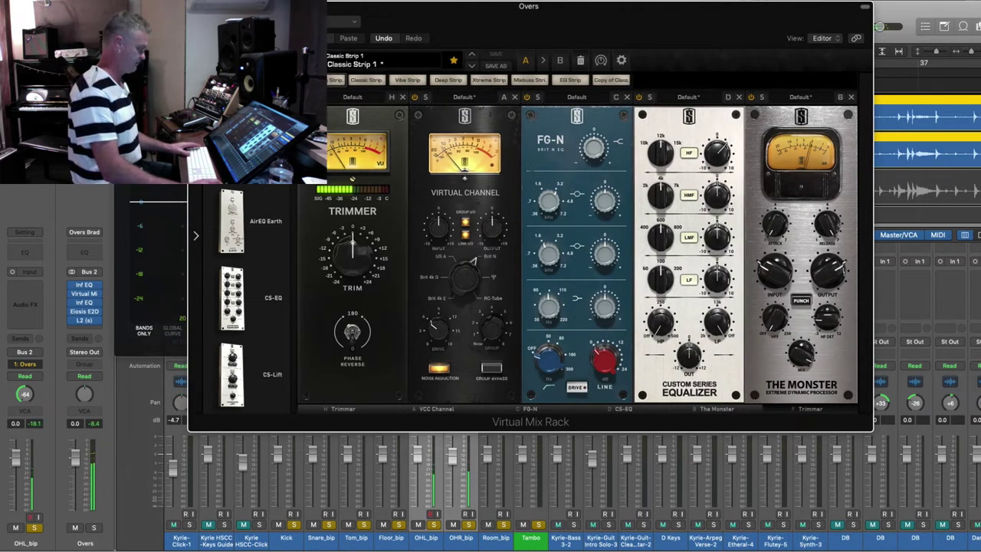
key(super+w)
key(space)
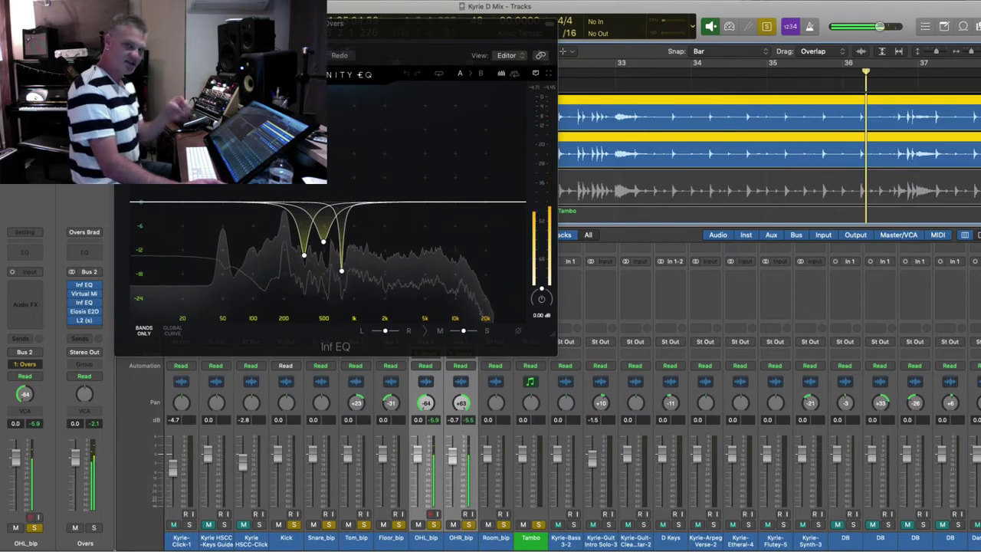
drag(322, 23, 343, 9)
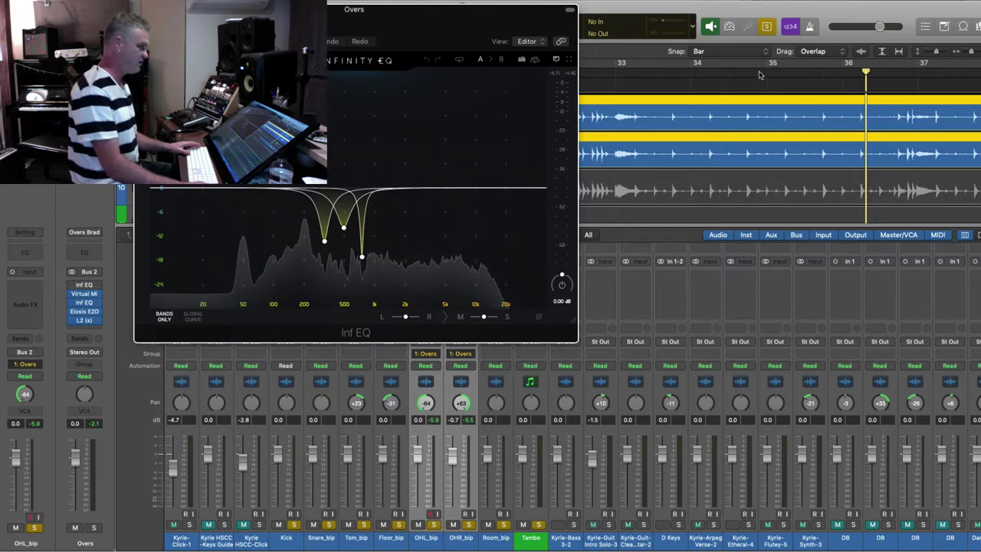
- Listen to the overheads at several fills between about bars 34 and 49 with the first Inf EQ open, and close it
click(719, 75)
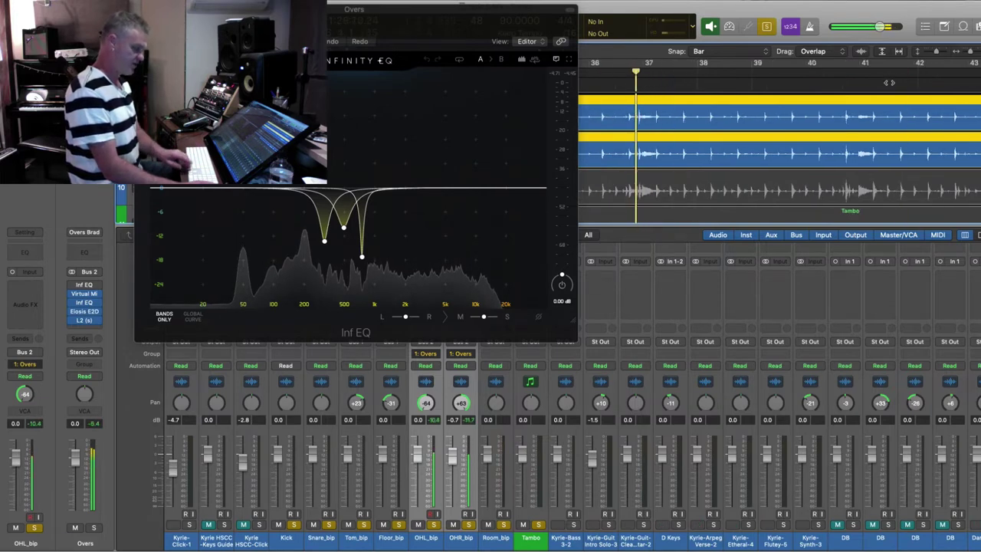
key(super+Left)
key(super+Left)
key(super+Left)
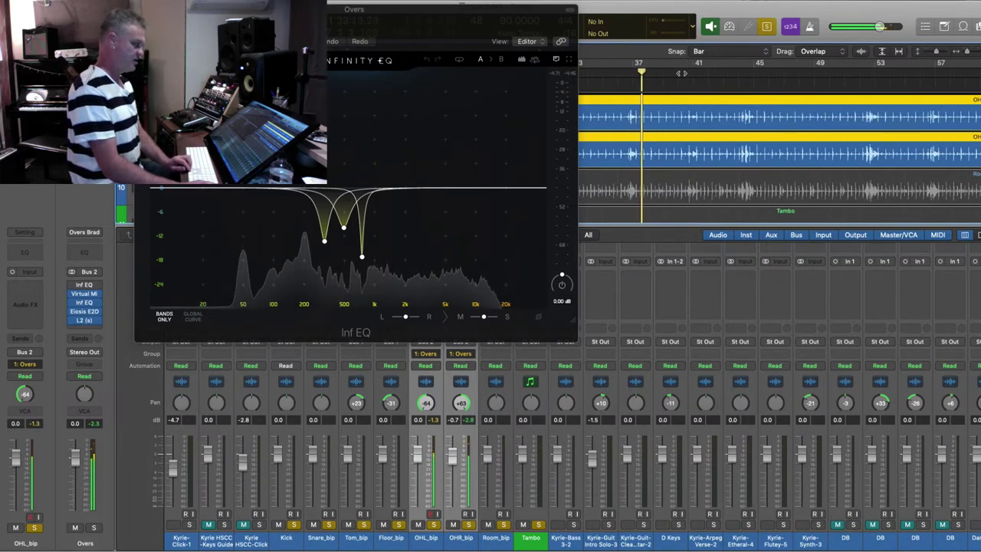
click(680, 73)
click(819, 72)
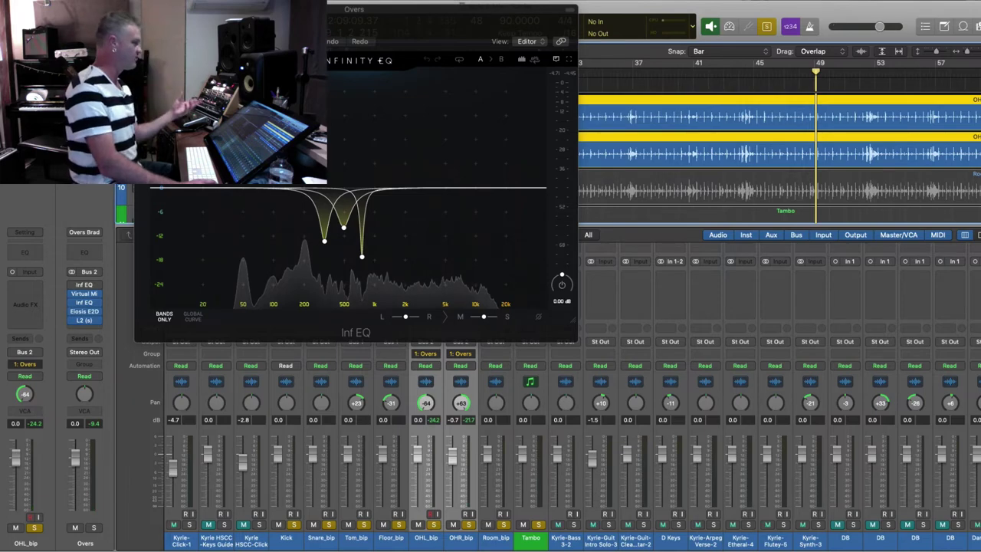
key(super+w)
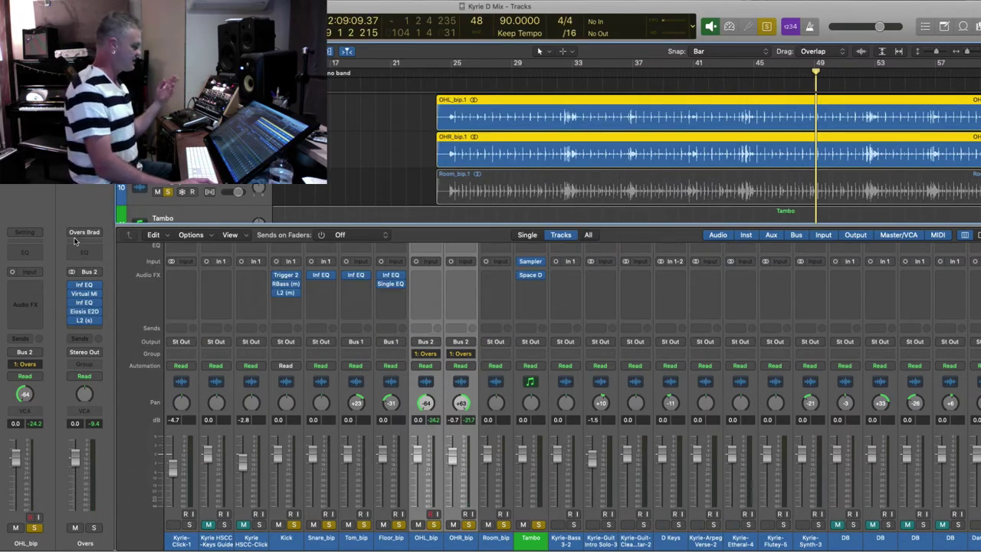
- Examine the Virtual Mix Rack, second Inf EQ, Eiosis E2Deesser and L2 settings on the Overs aux, and close their windows
click(84, 295)
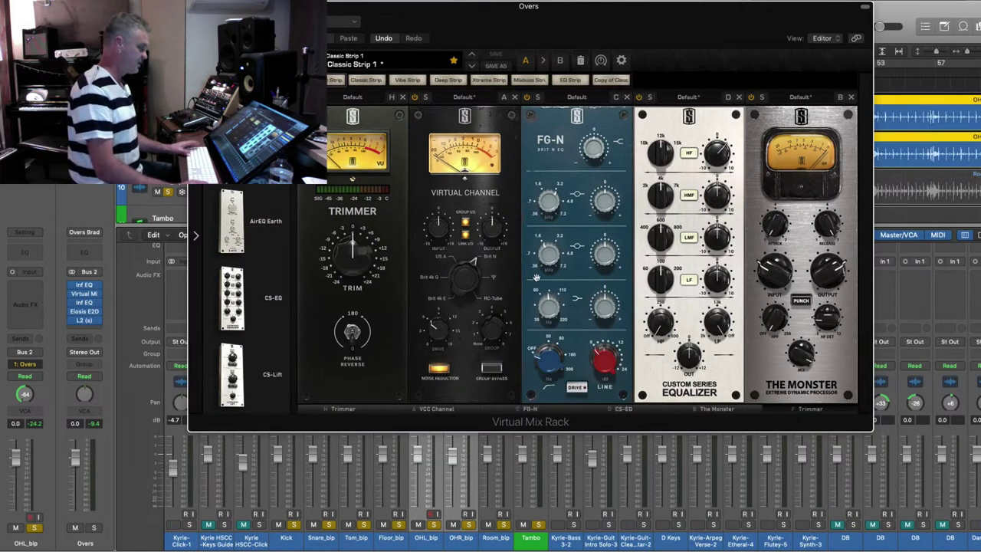
click(85, 303)
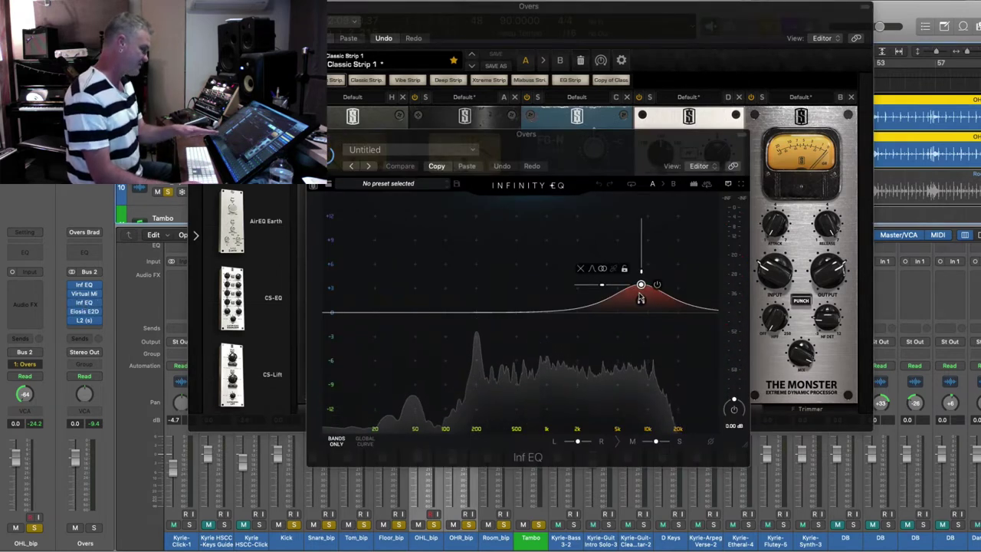
click(641, 299)
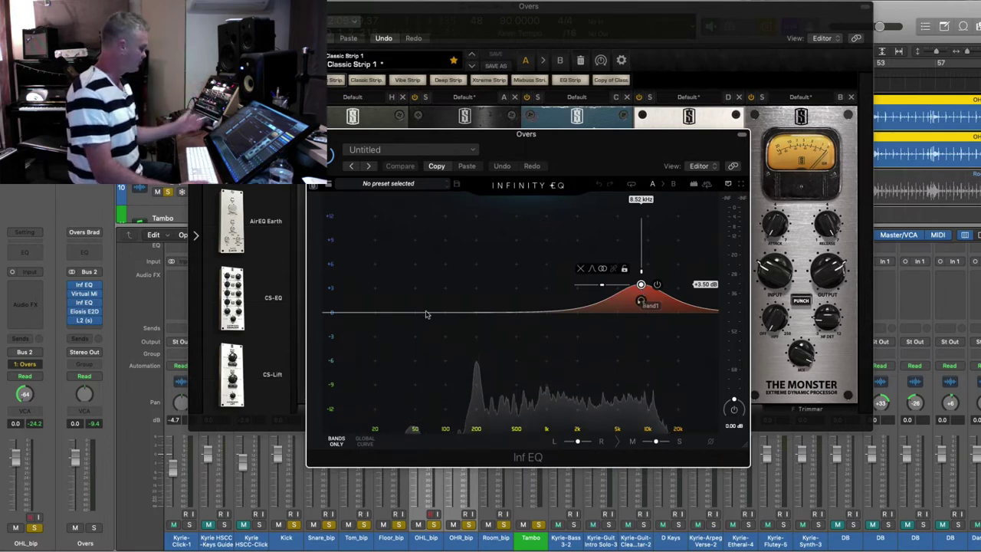
click(84, 312)
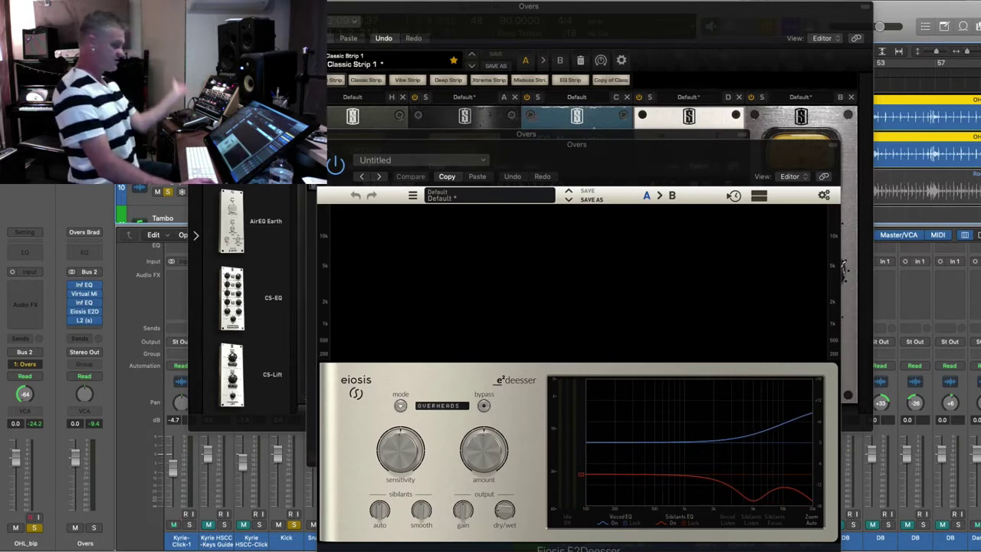
key(super+w)
key(super+w)
click(85, 322)
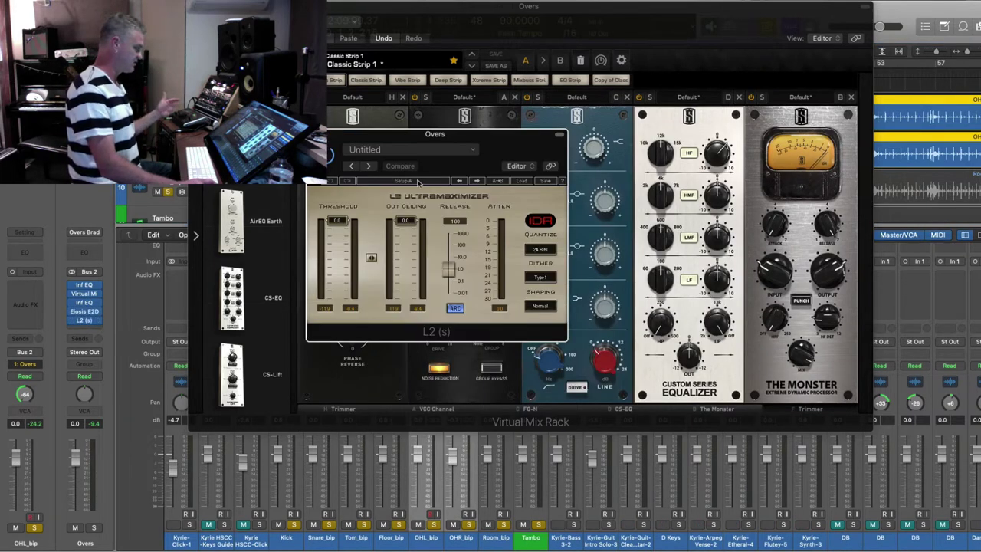
key(super+w)
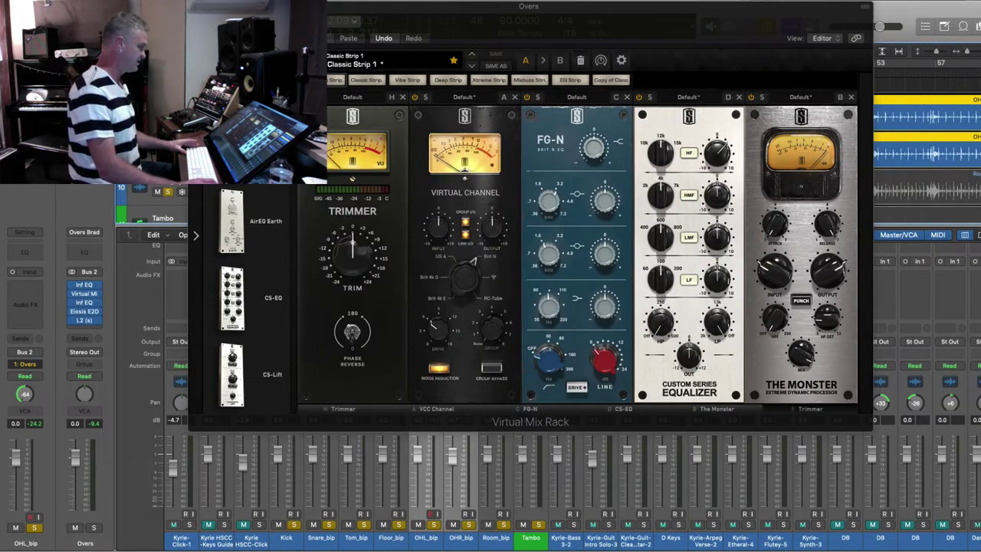
key(super+w)
- Solo the Room_bip region, play it from bar 25 and lower the Room_bip fader to -7.4 dB
click(532, 185)
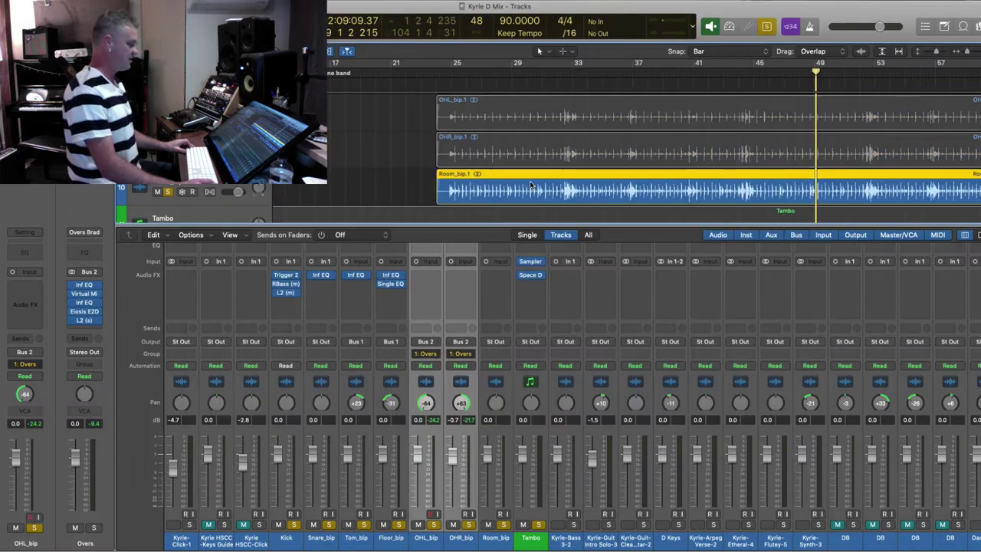
key(comma)
key(comma)
key(comma)
key(comma)
key(comma)
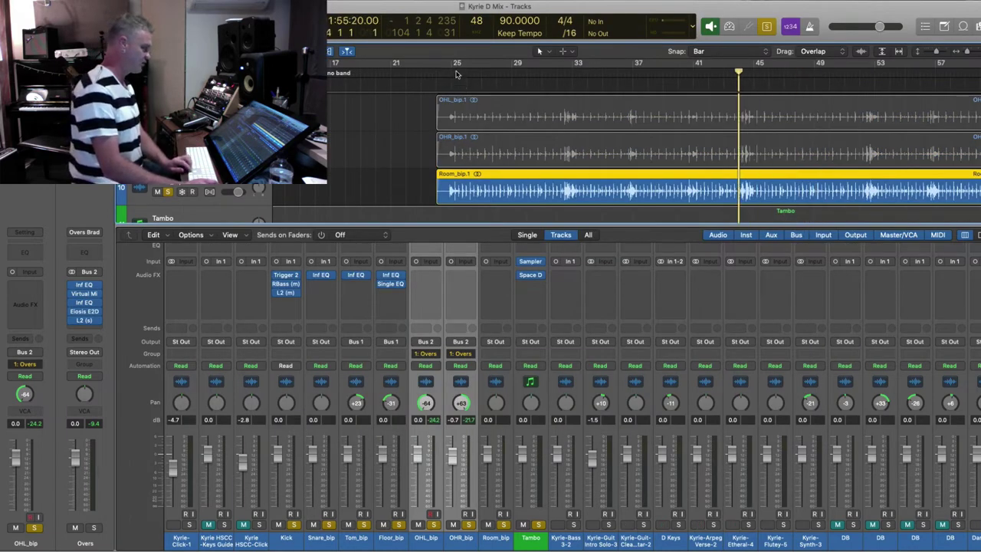
click(455, 73)
key(space)
click(485, 454)
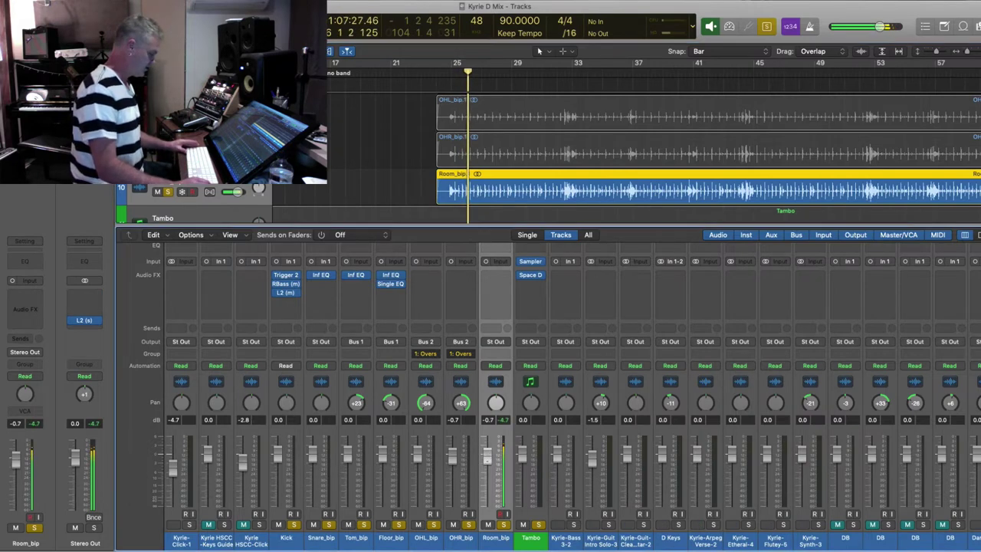
drag(486, 457, 488, 475)
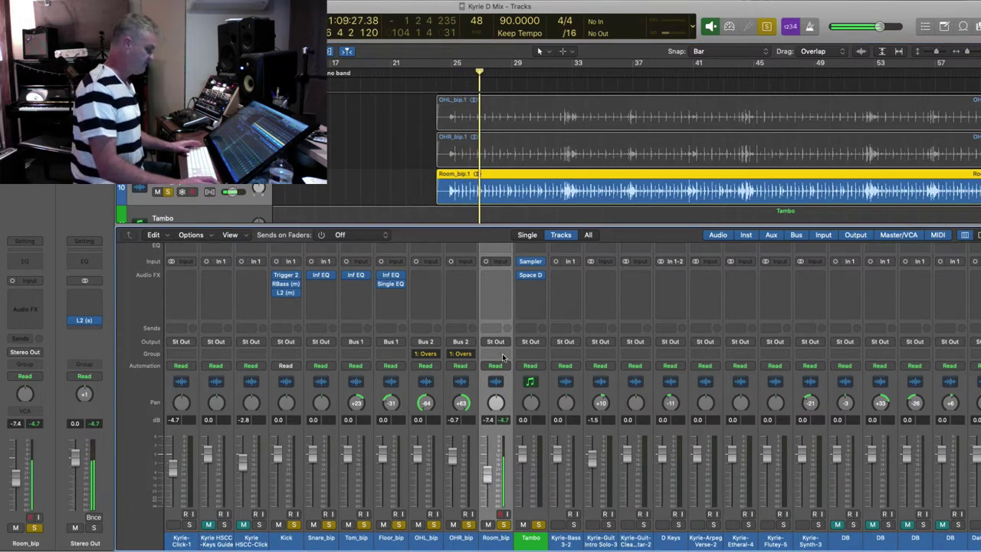
- Add a Channel EQ to Room_bip and cut 820 Hz by 2.0 dB with a Q of 2.20
click(498, 250)
drag(673, 283, 641, 295)
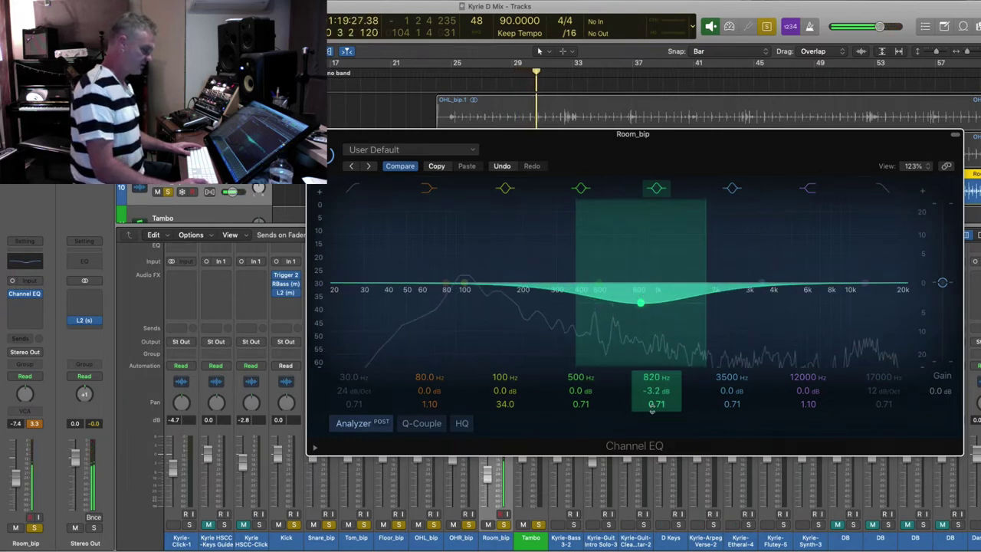
drag(656, 404, 653, 348)
drag(640, 218, 640, 300)
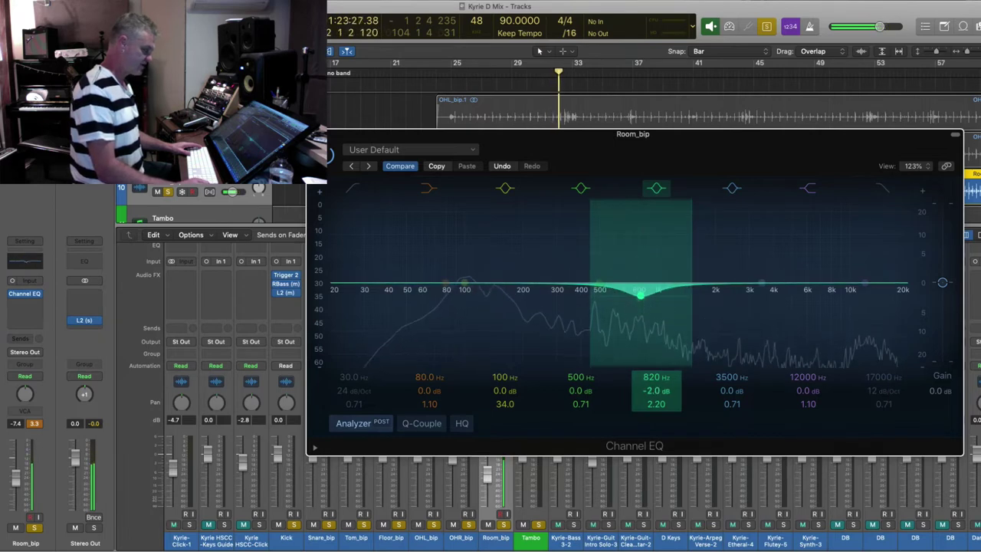
- Boost Room_bip's low end by 4.6 dB at 129 Hz with a Q of 0.98 and close the Channel EQ
drag(465, 284, 486, 260)
drag(500, 404, 501, 433)
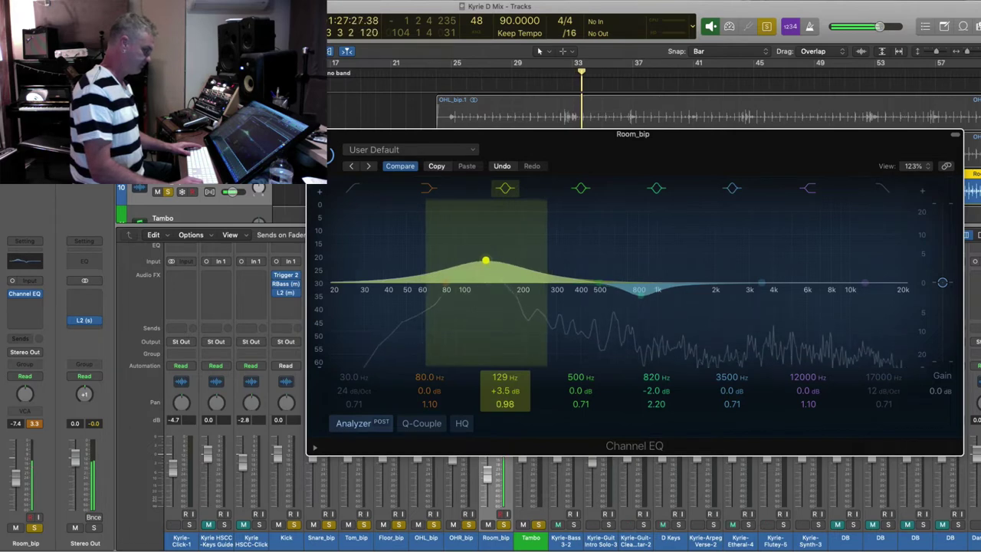
mouse_move(498, 393)
mouse_down()
mouse_move(498, 383)
mouse_move(505, 400)
mouse_up()
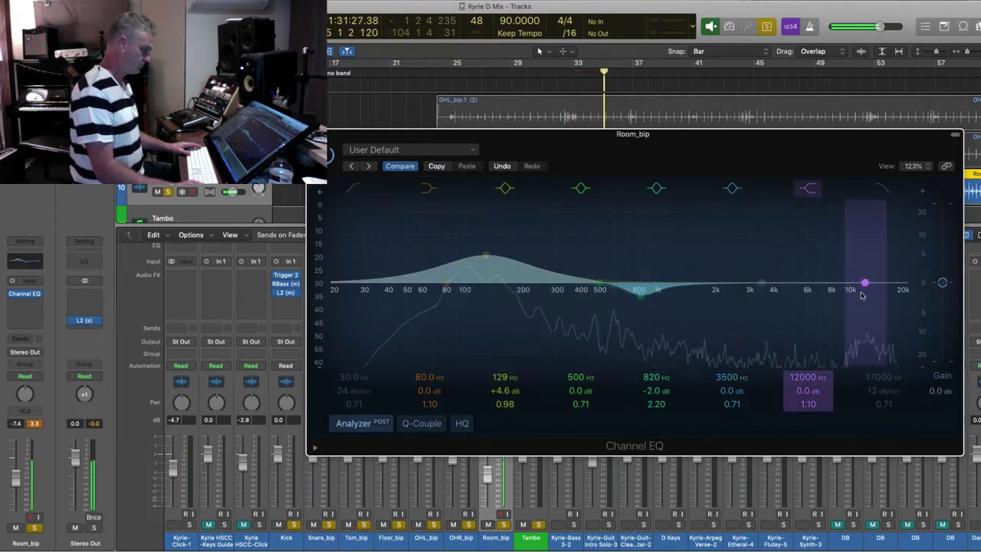
click(315, 134)
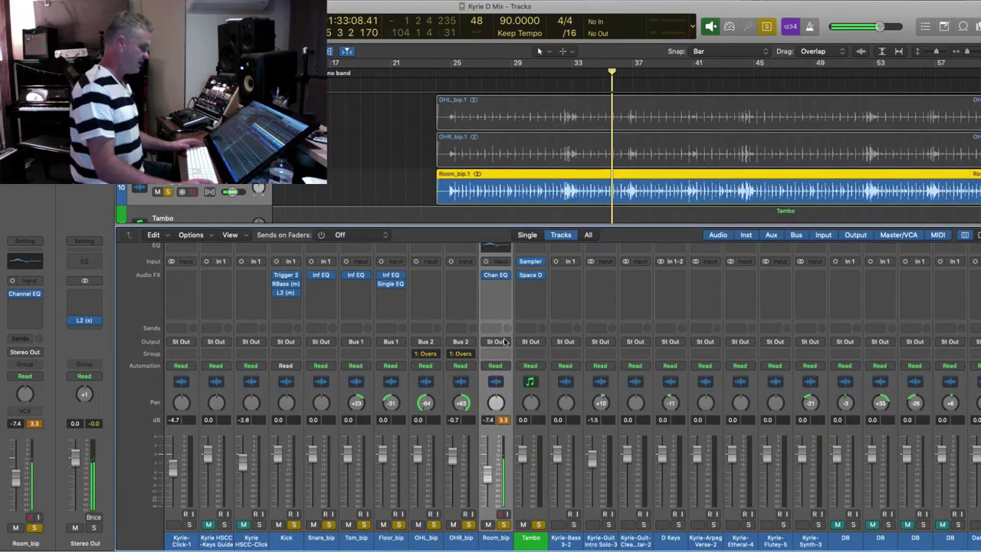
- Insert the mono Waves L2 limiter after the Channel EQ on Room_bip
click(505, 287)
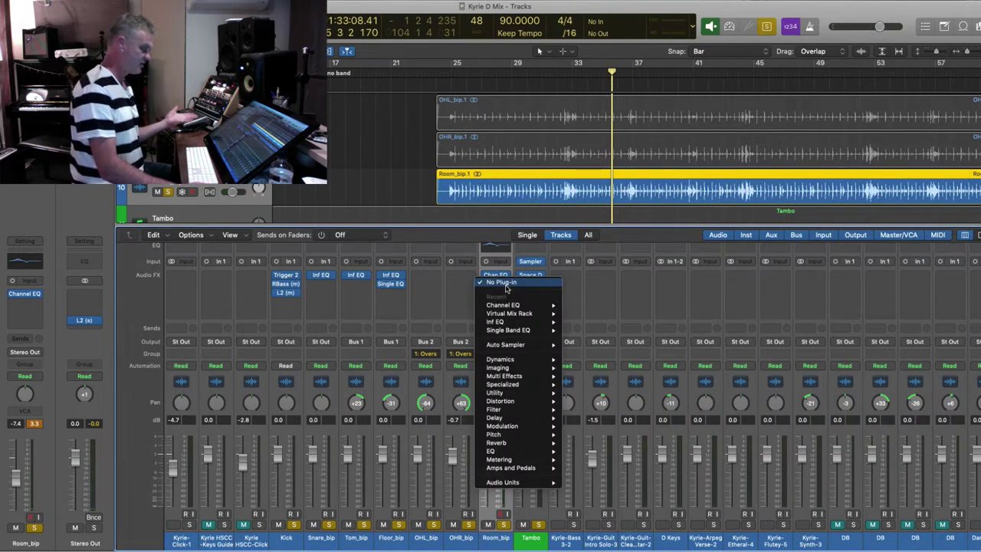
mouse_move(536, 482)
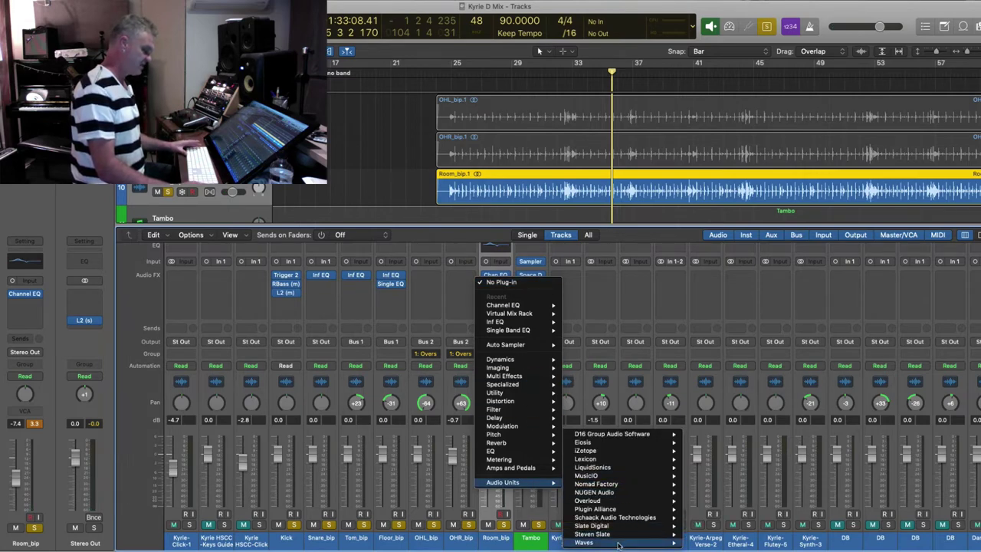
mouse_move(619, 543)
mouse_move(746, 496)
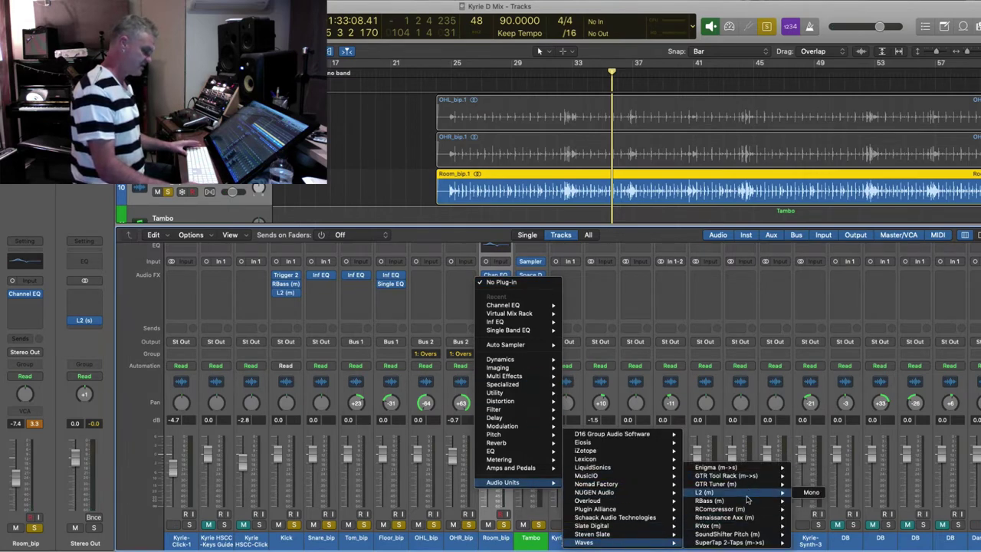
click(810, 493)
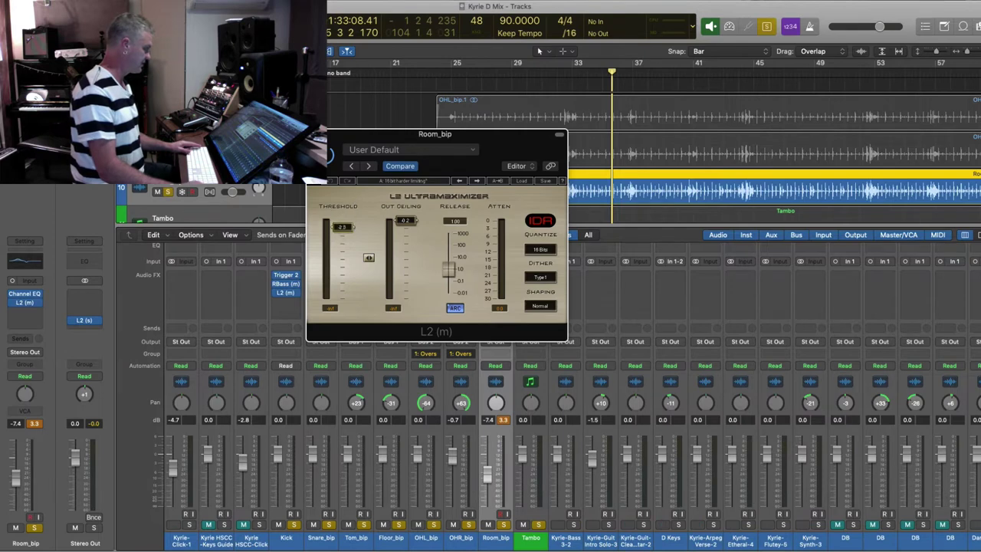
- Set the Room_bip L2 ceiling to -7.8 and threshold to -8.7 during playback, and lower the track fader to -11.6 dB
drag(405, 224, 405, 237)
click(584, 76)
key(space)
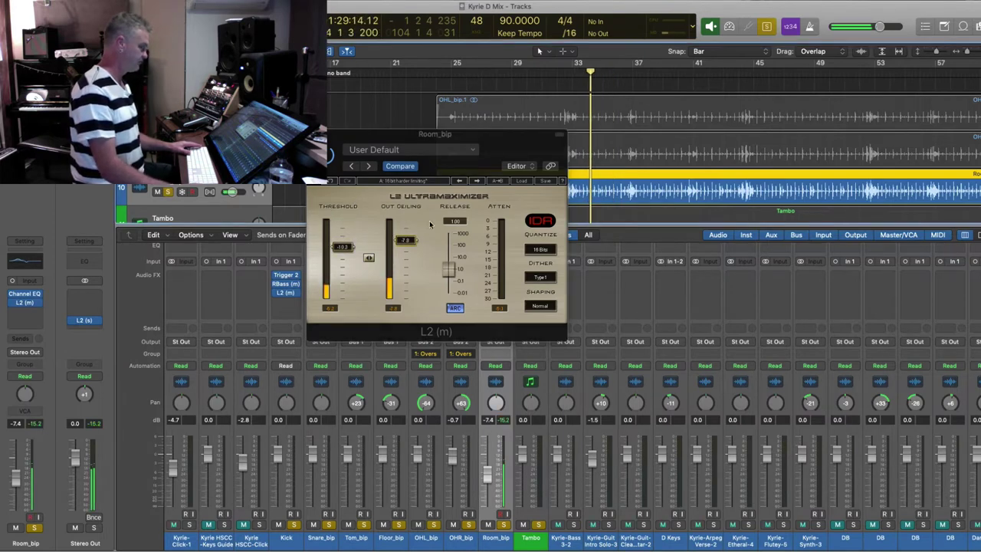
drag(342, 245, 342, 242)
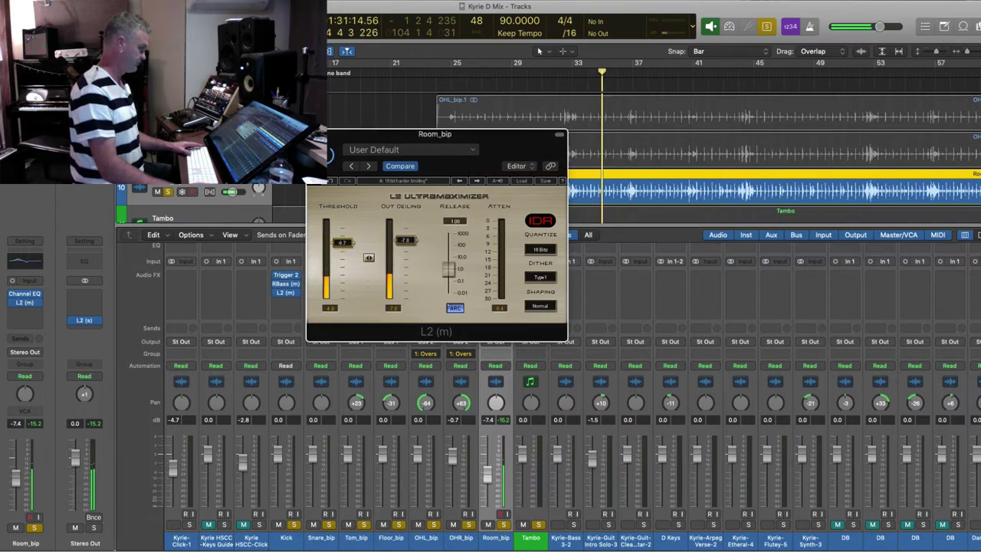
key(super+w)
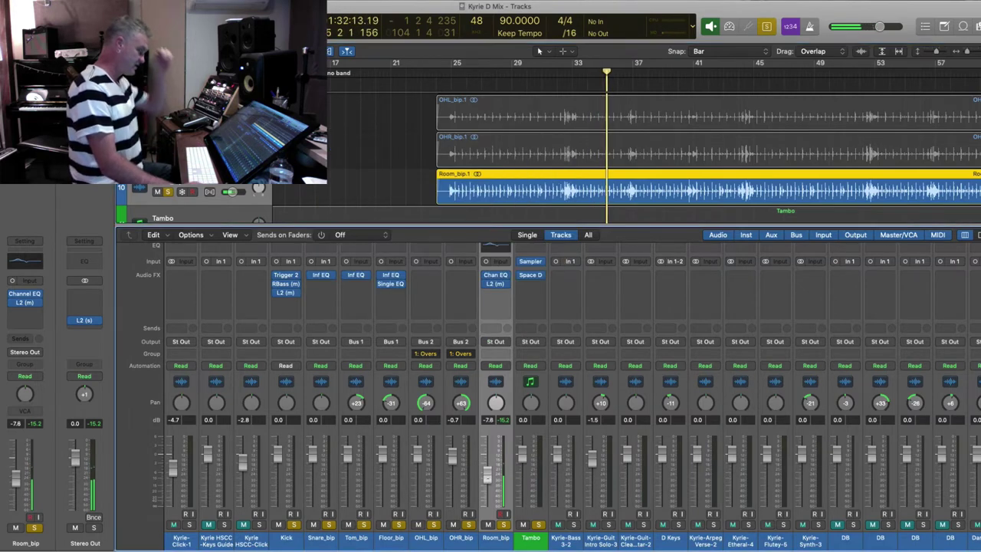
drag(491, 487, 491, 494)
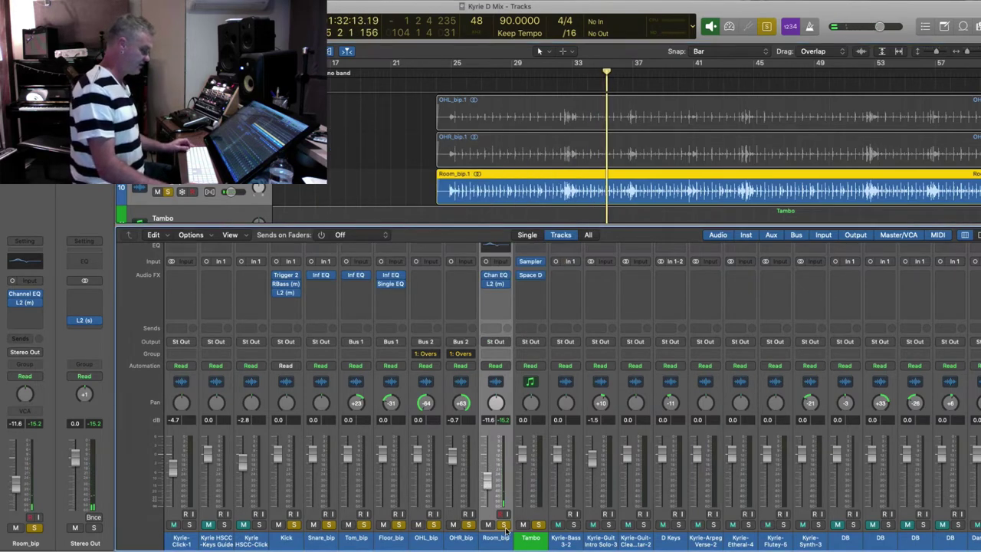
- Turn off region solo mode and play the full drum kit from about bar 24 with the drum tracks in view
key(super+a)
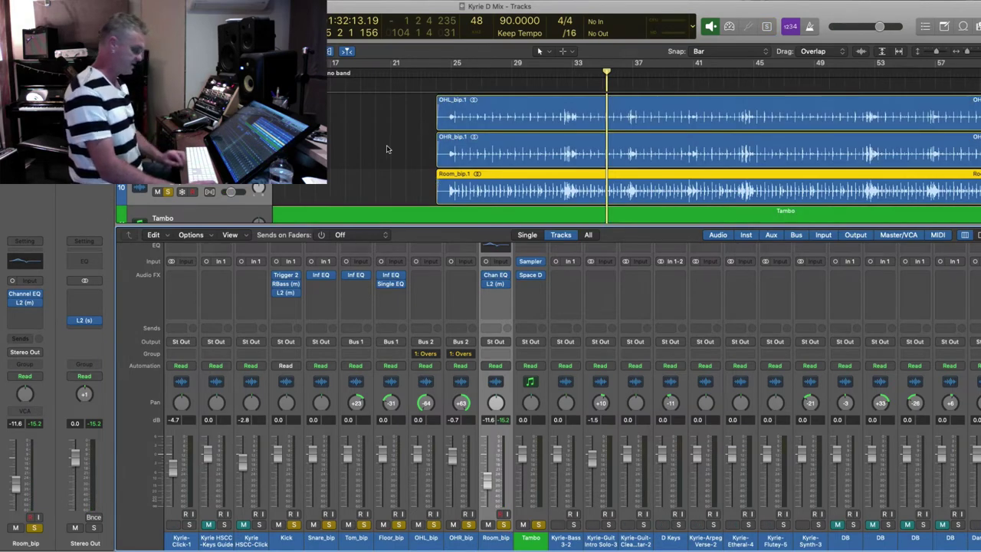
scroll(382, 147, up, 5)
double_click(440, 71)
key(super+Up)
key(super+Up)
key(super+Up)
key(super+Up)
key(super+Right)
key(super+Right)
key(super+Right)
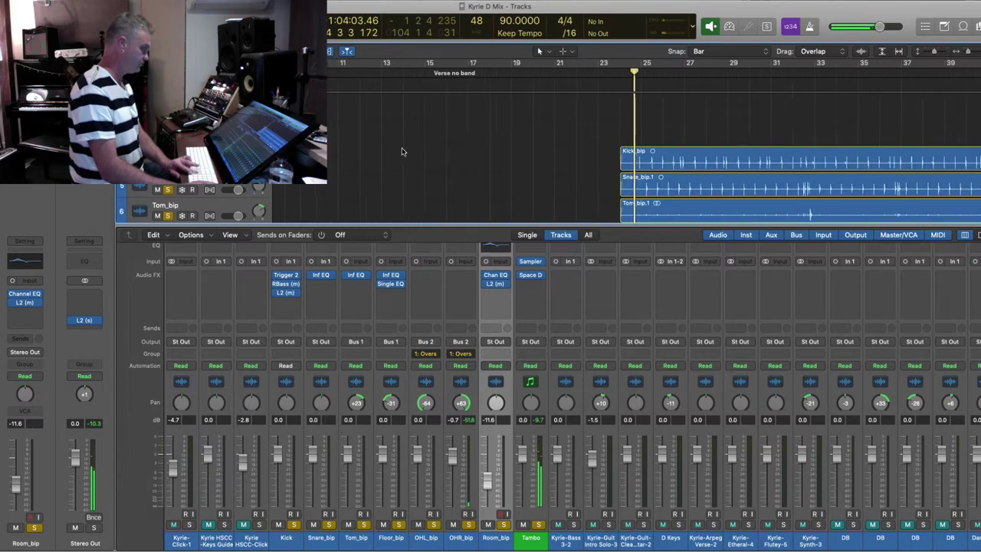
key(super+Right)
scroll(537, 138, down, 3)
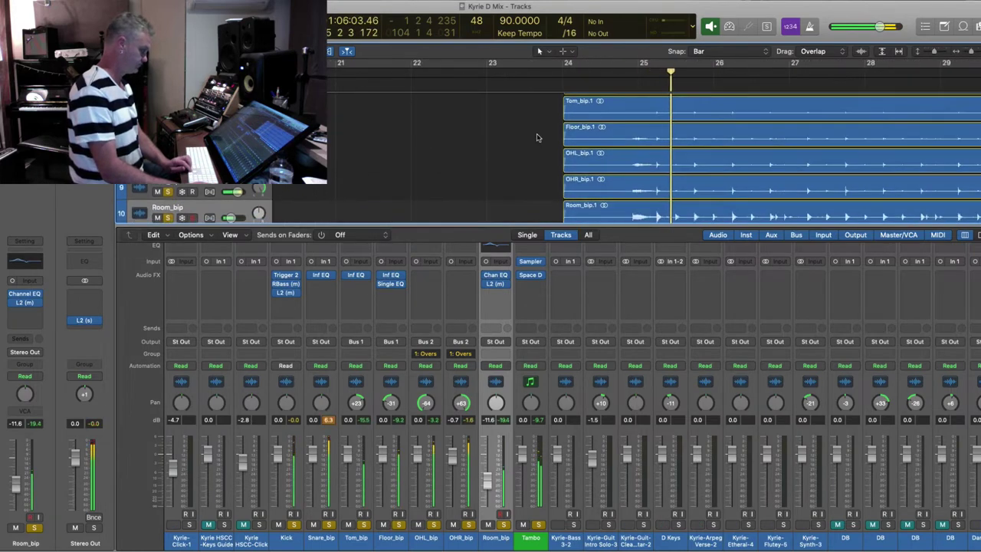
key(super+Left)
key(super+Left)
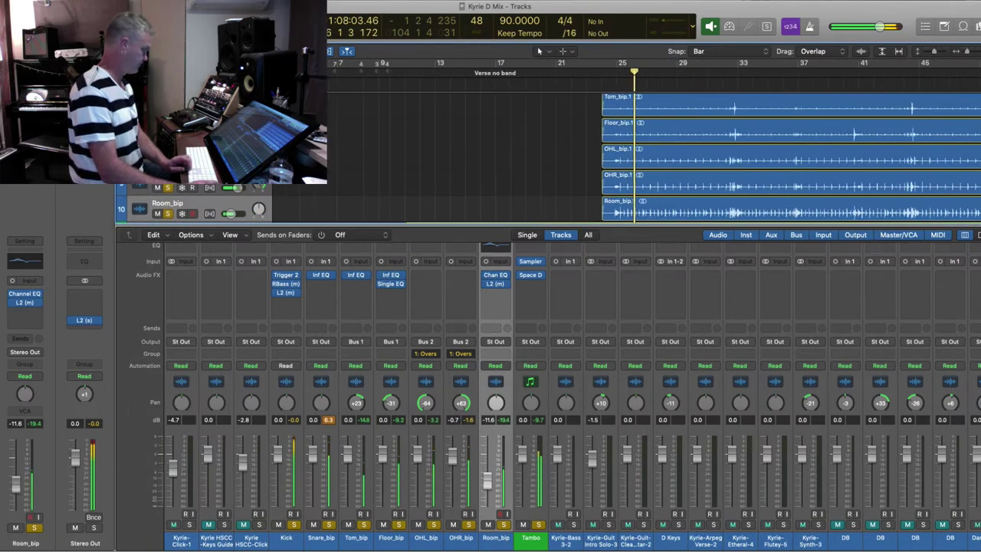
key(x)
key(x)
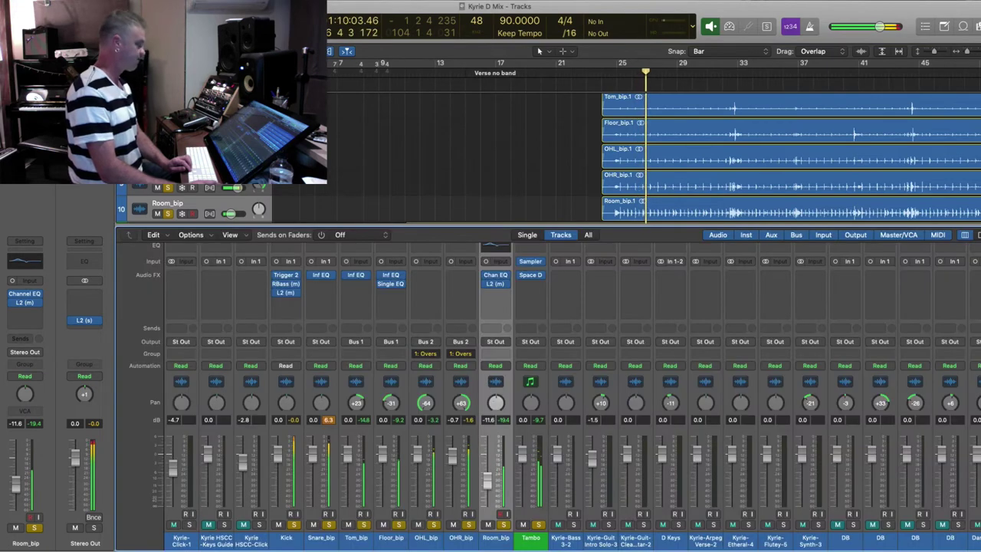
key(super+Up)
key(super+Up)
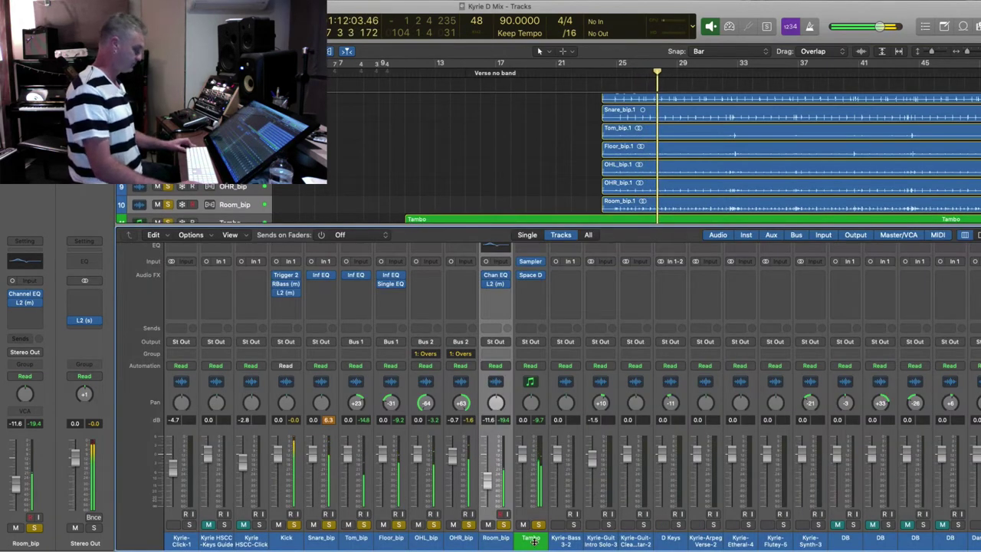
- Select the Kick through Room_bip channels and compare the drums with their plug-ins bypassed and active, playing from about bar 24
key(Down)
click(497, 538)
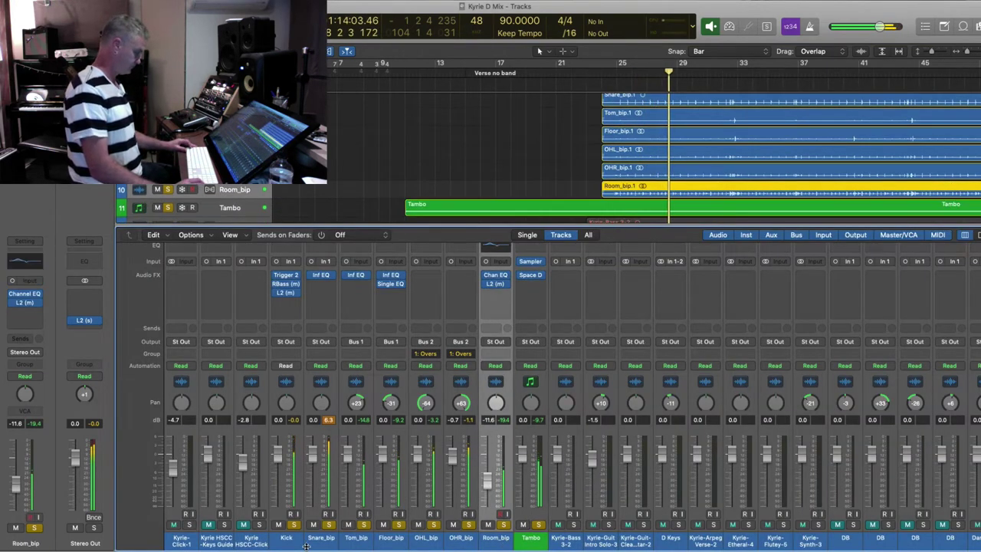
shift+click(290, 539)
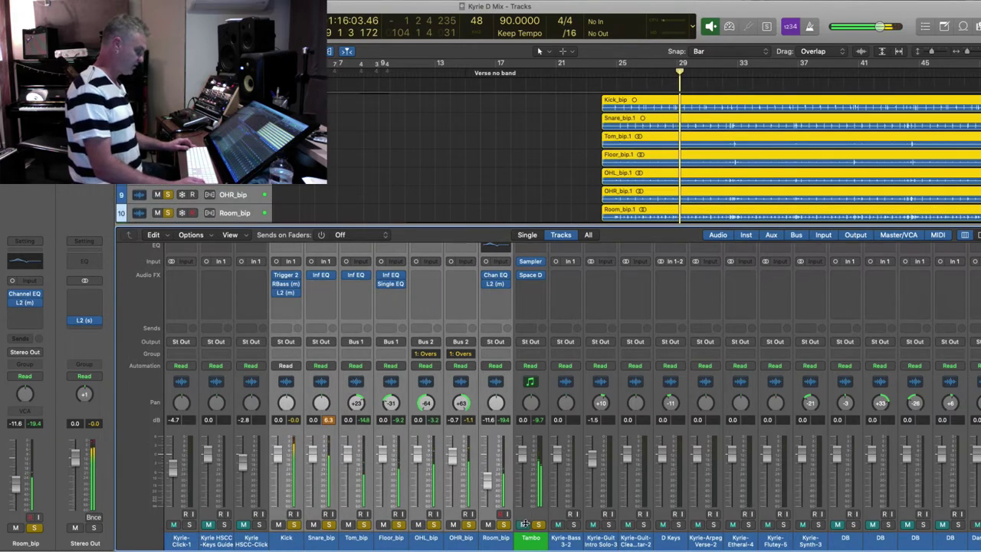
mouse_move(281, 275)
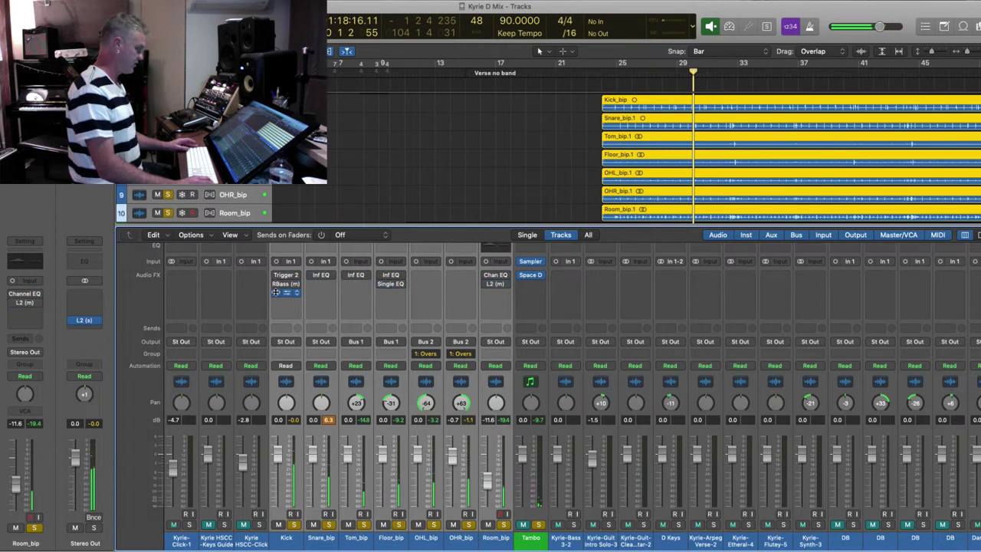
click(616, 73)
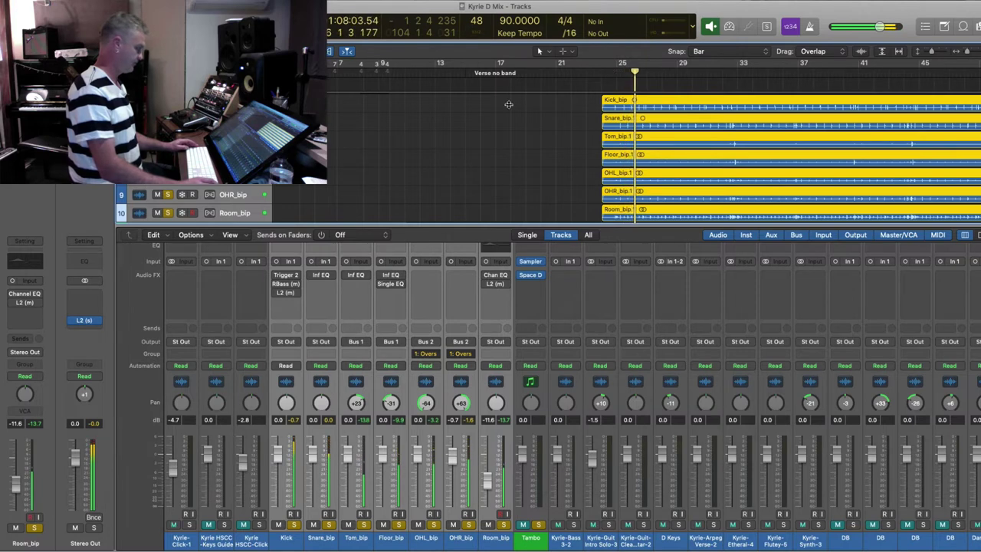
click(277, 276)
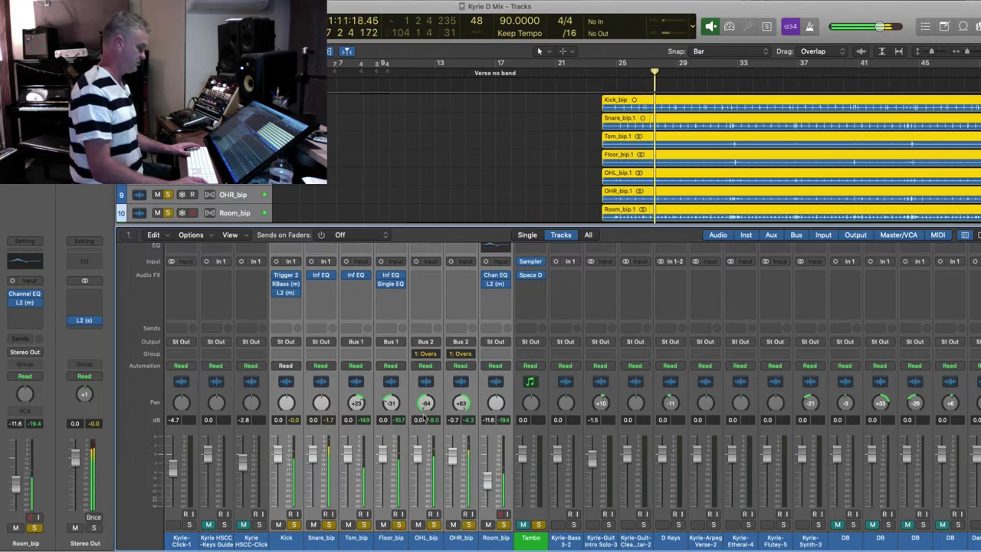
- Solo the Floor_bip region during playback and open the track's Infinity EQ
click(634, 154)
key(ctrl+s)
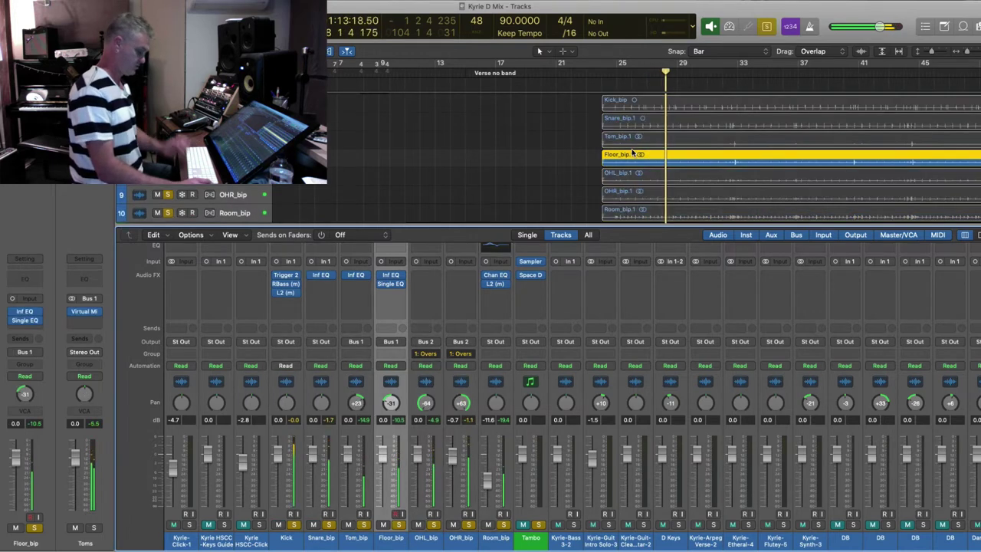
mouse_move(391, 278)
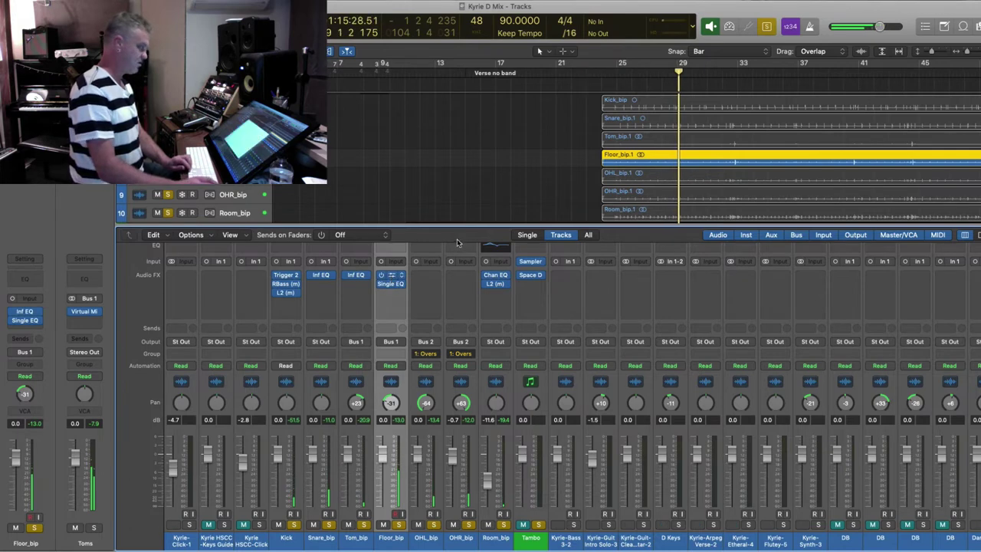
click(391, 278)
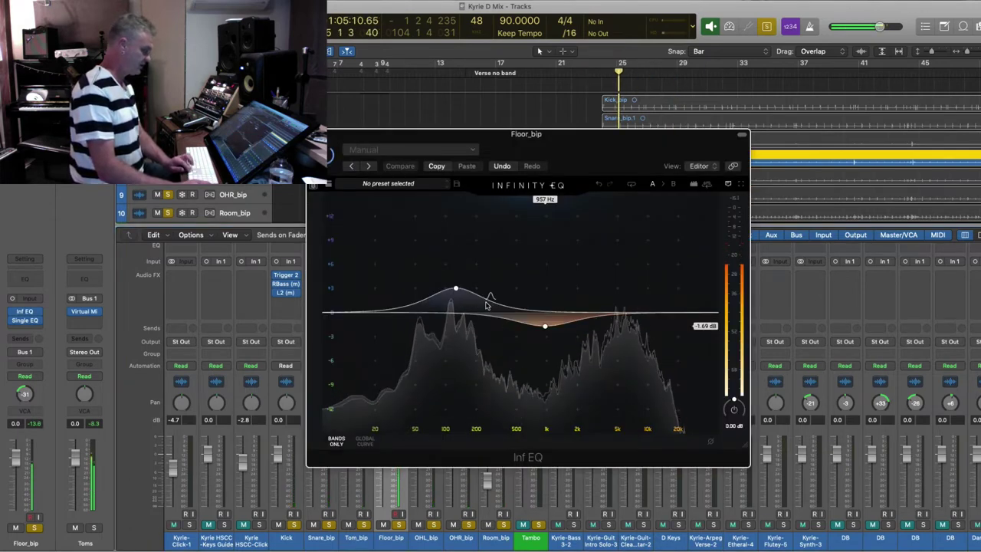
- Add a narrow Infinity EQ cut of 6.75 dB at 109 Hz on Floor_bip, with a bandwidth of 1.47 st
double_click(485, 302)
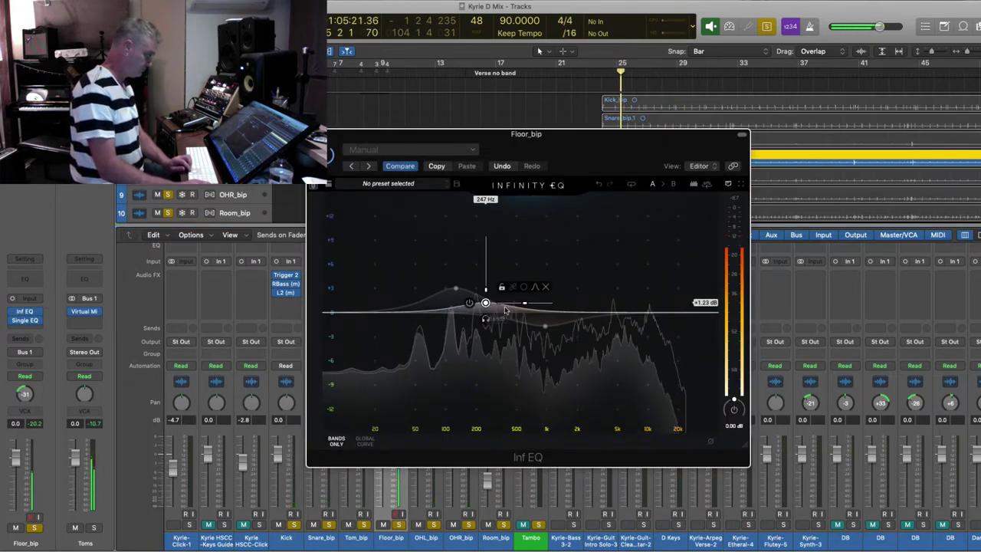
drag(525, 303, 449, 305)
mouse_move(495, 304)
drag(449, 346, 450, 345)
key(space)
key(space)
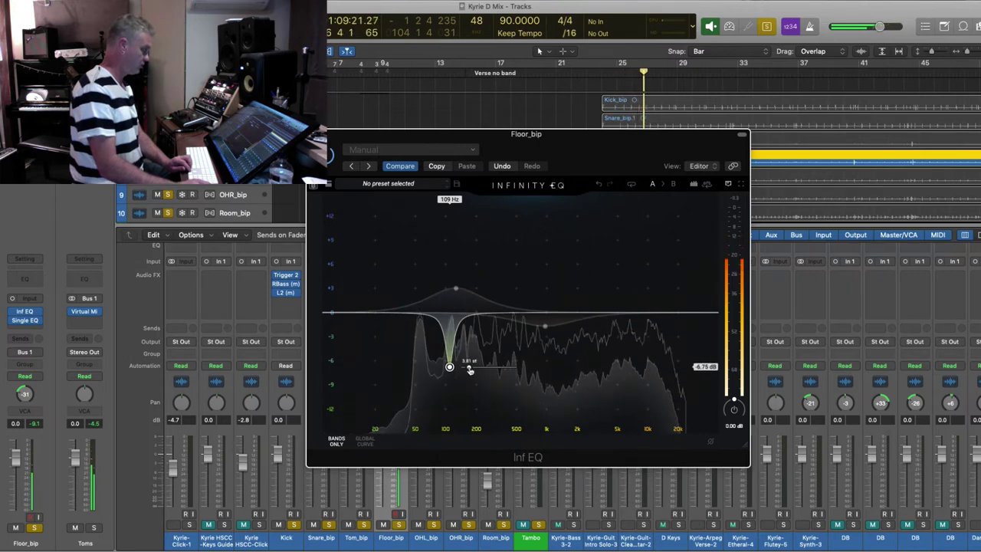
drag(467, 367, 465, 369)
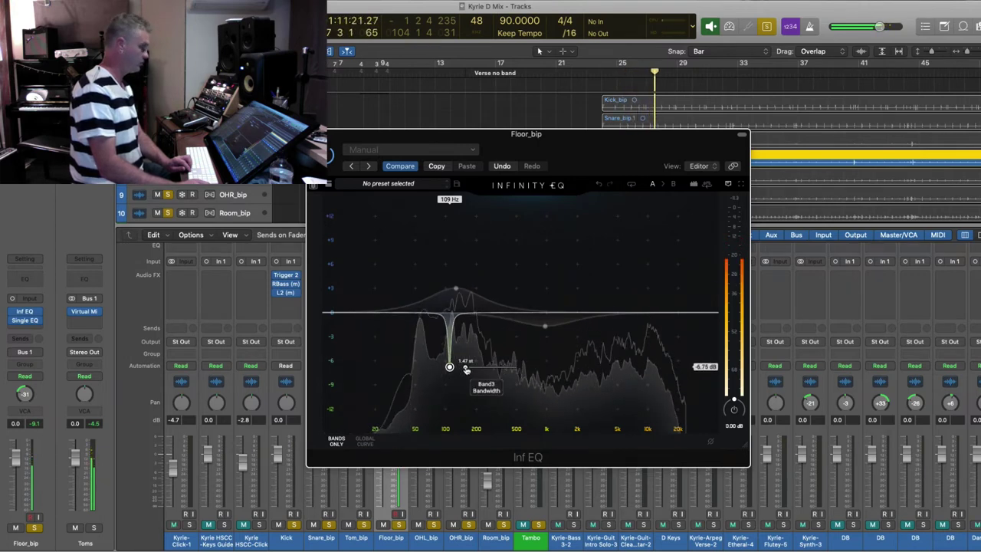
- Turn Floor_bip's low boost into a 2.53 dB cut at 54 Hz, bypass its Single EQ and hide the plug-in window
drag(456, 288, 418, 340)
key(space)
key(space)
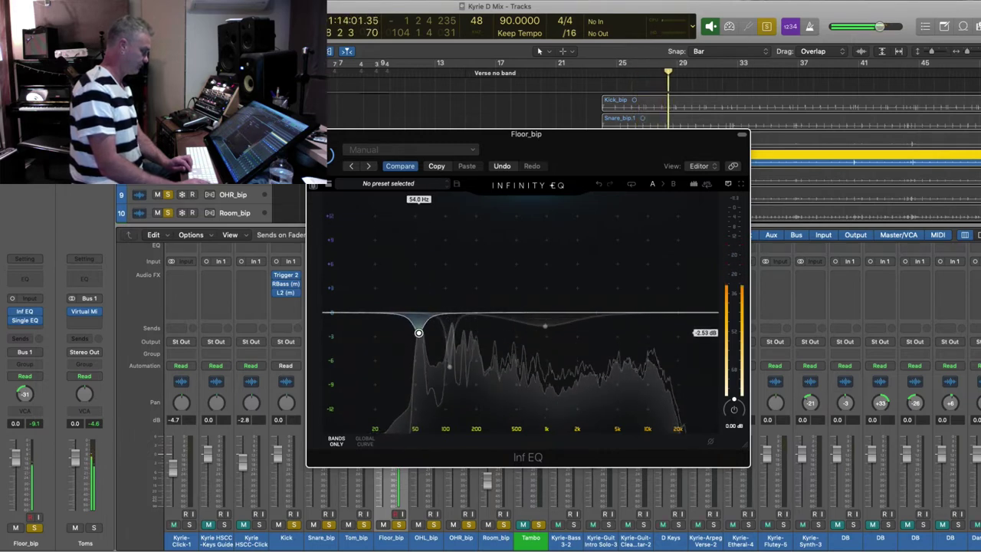
click(14, 322)
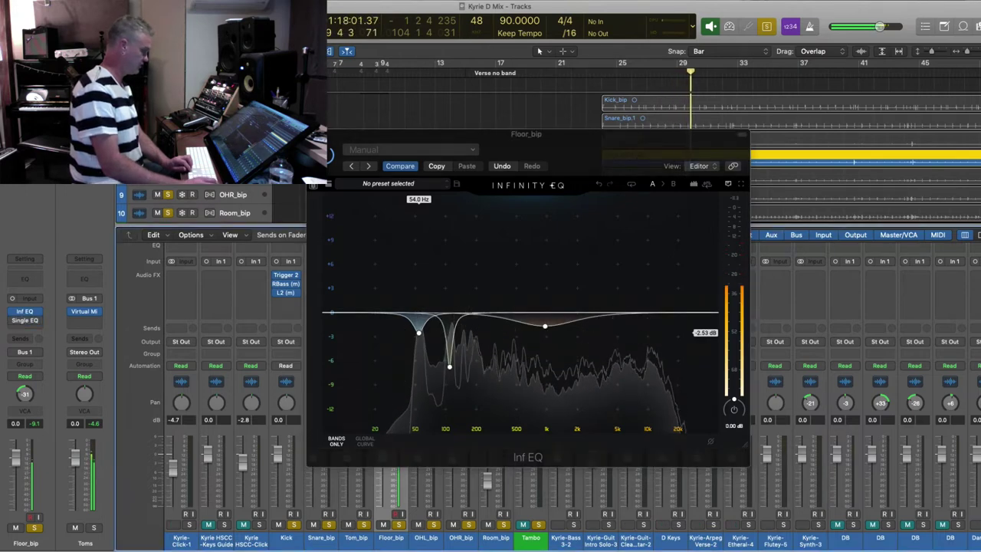
key(v)
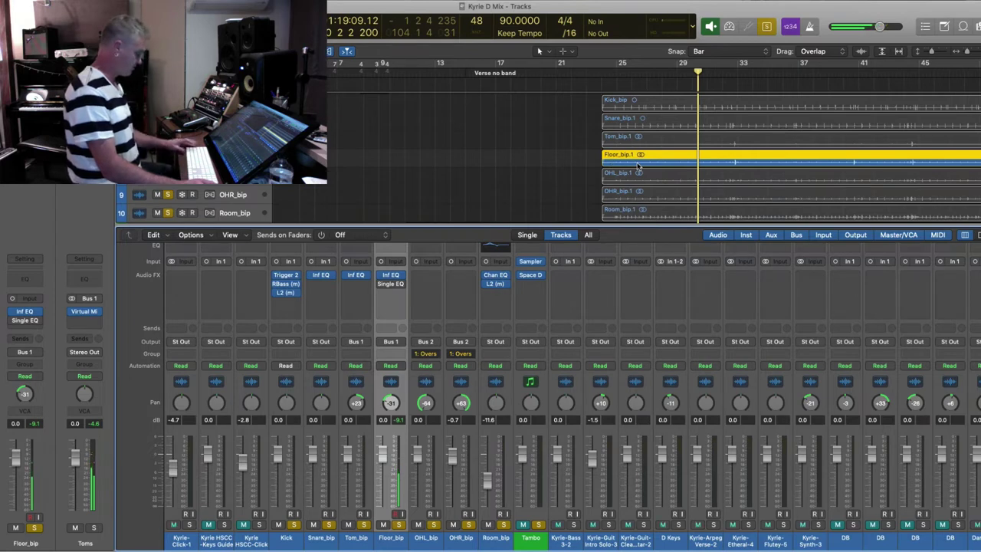
- Turn off region solo and play the full drum kit from about bar 24, and again from about bar 47
key(ctrl+s)
key(comma)
key(comma)
key(comma)
key(comma)
key(comma)
key(comma)
key(space)
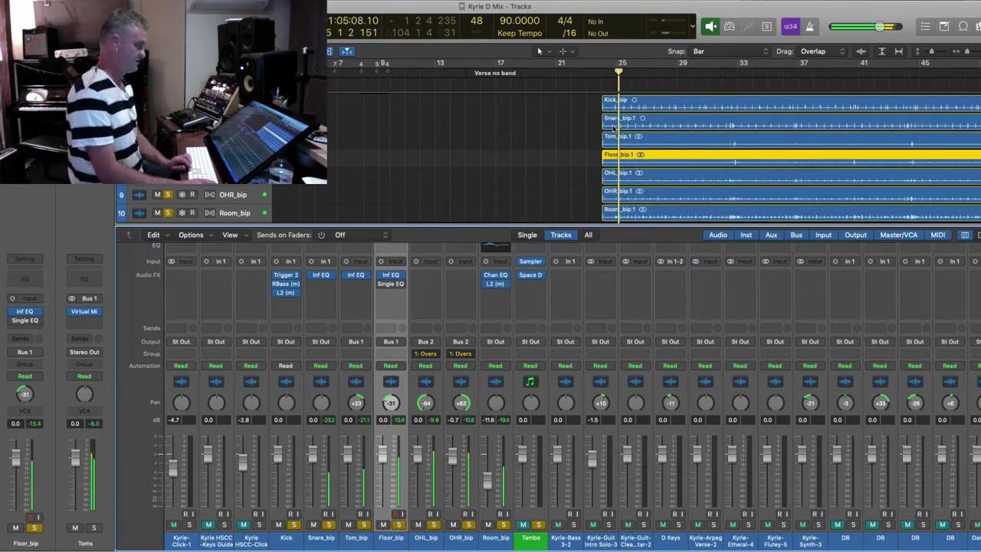
click(576, 149)
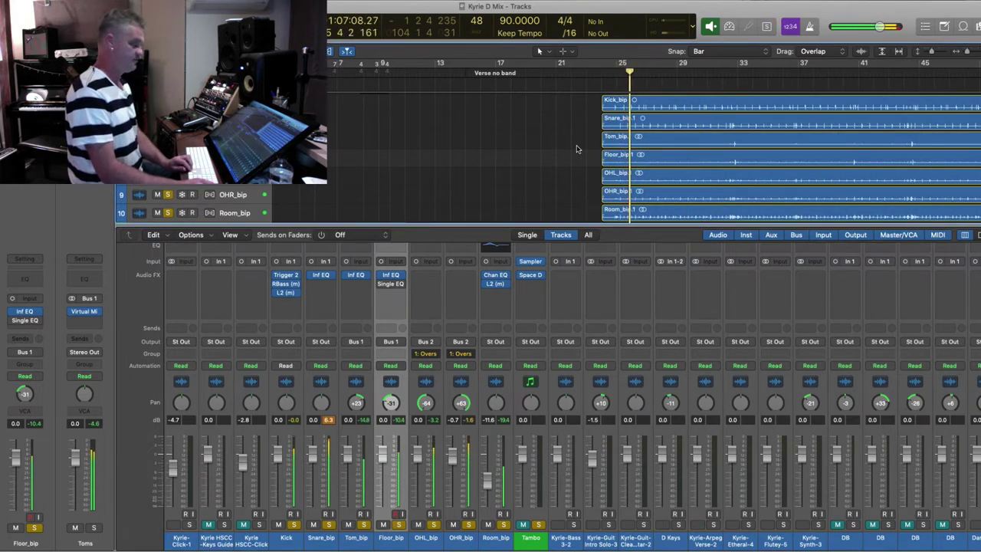
key(super+Left)
key(super+Left)
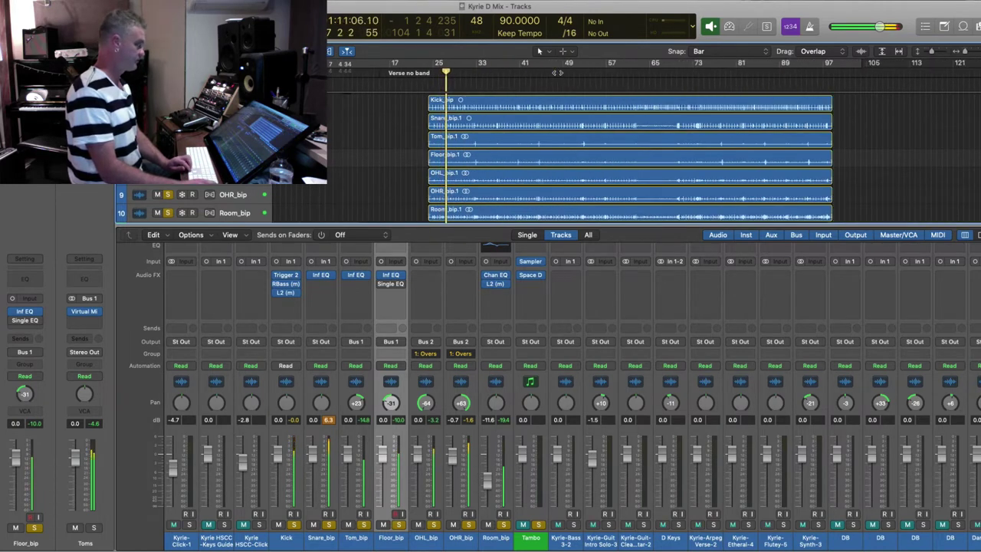
click(564, 73)
- Unmute the Tambo track, solo and select Kyrie-Bass 3-2, and play the bass with the drums from about bar 26
key(super+Up)
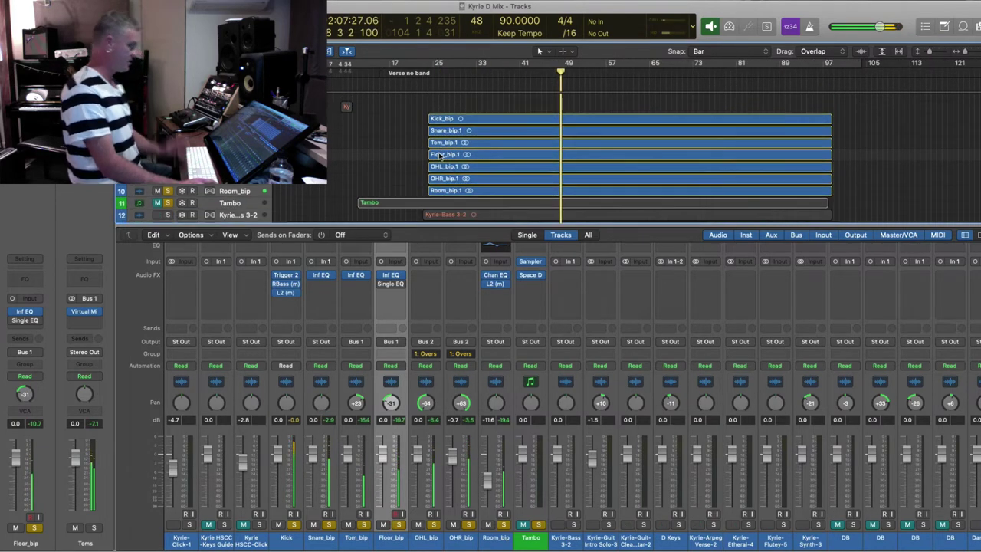
click(158, 204)
scroll(299, 187, down, 4)
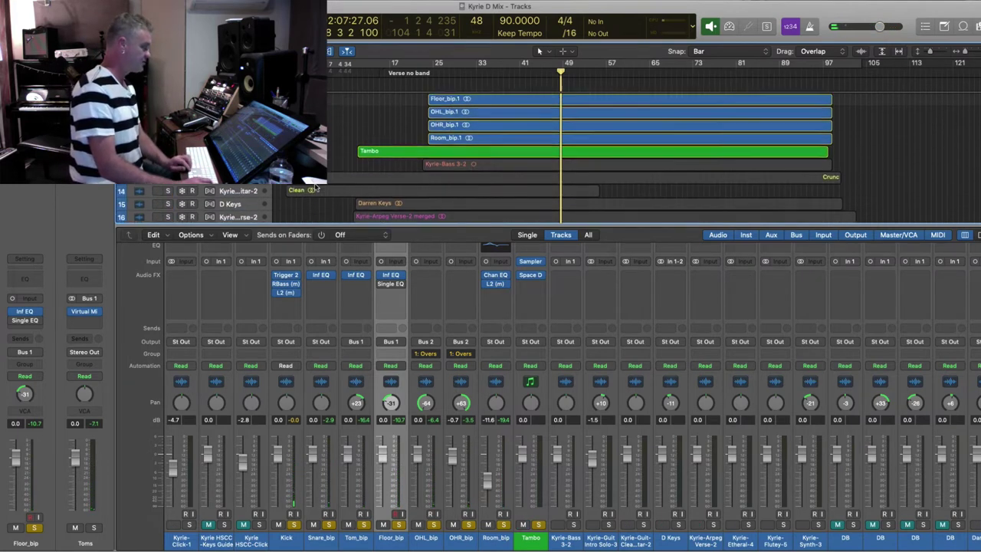
click(168, 163)
click(251, 163)
key(super+Down)
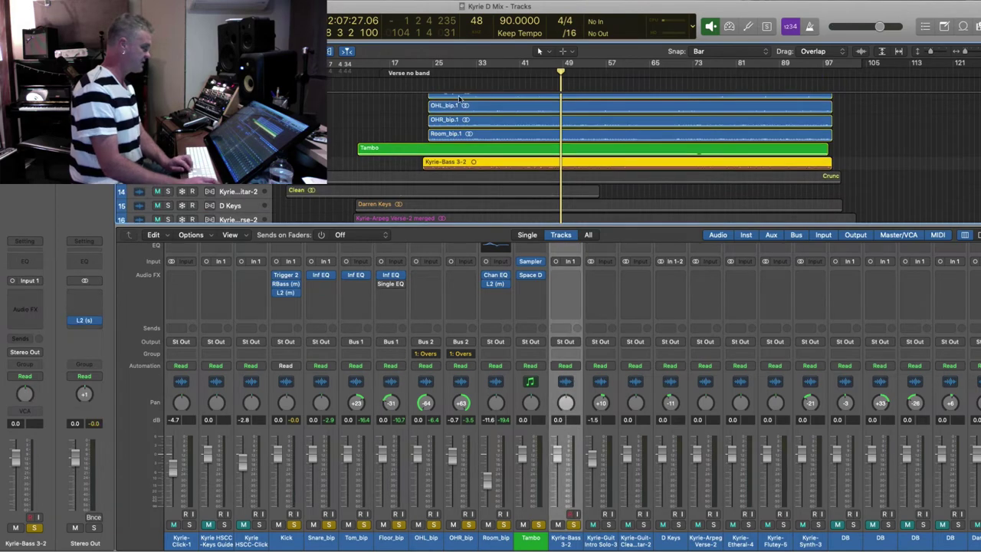
click(444, 77)
key(space)
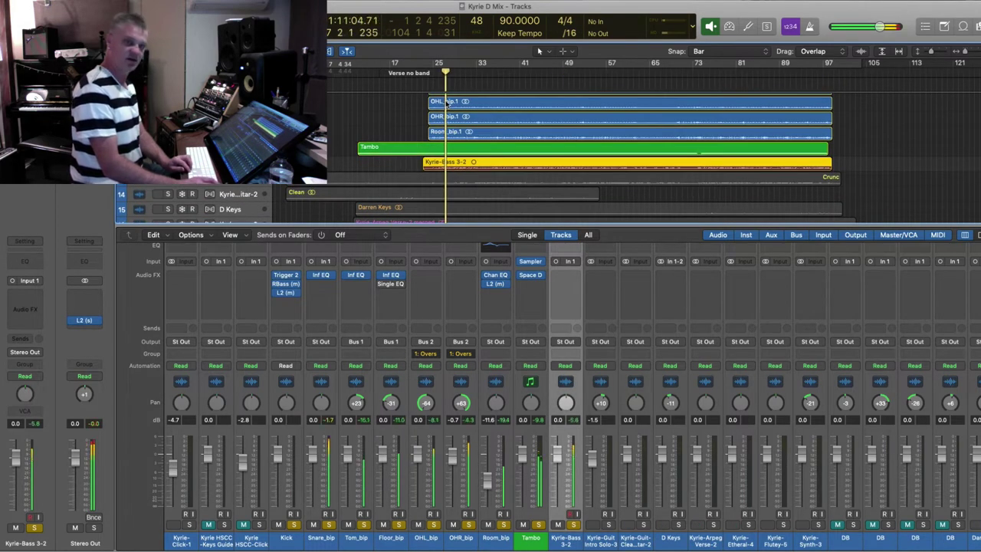
- Insert a Channel EQ on Kyrie-Bass 3-2, boost 750 Hz by 2.8 dB with a Q of 0.71, and close the plug-in
key(super+Down)
key(super+Down)
key(super+Down)
key(super+Down)
key(super+Down)
key(super+Right)
key(super+Right)
key(super+Right)
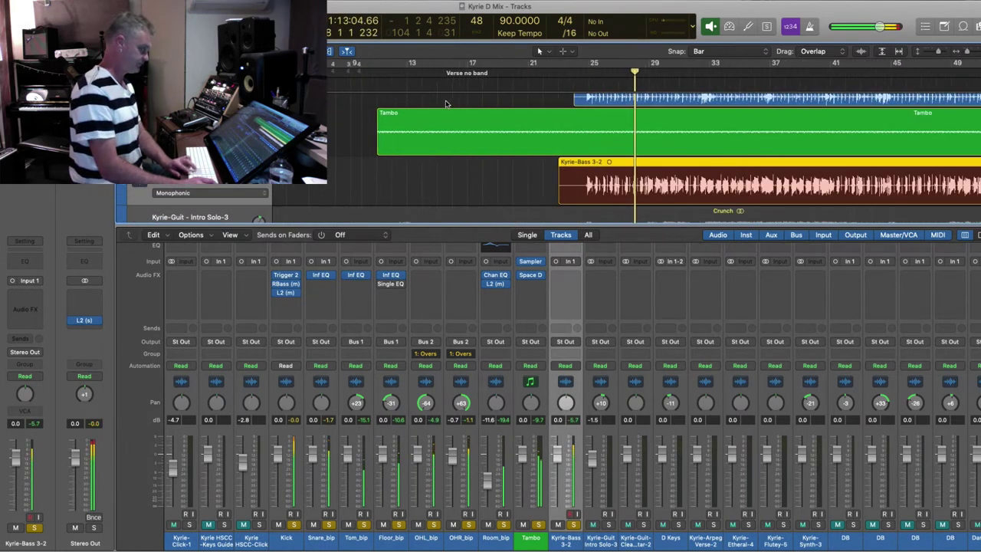
click(562, 249)
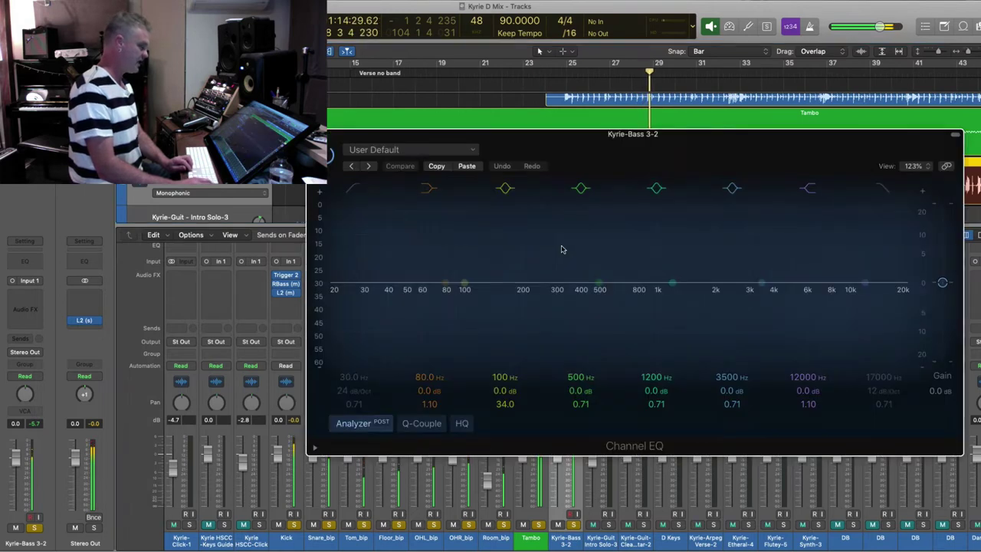
mouse_move(681, 291)
mouse_down()
mouse_move(695, 302)
mouse_move(664, 299)
mouse_up()
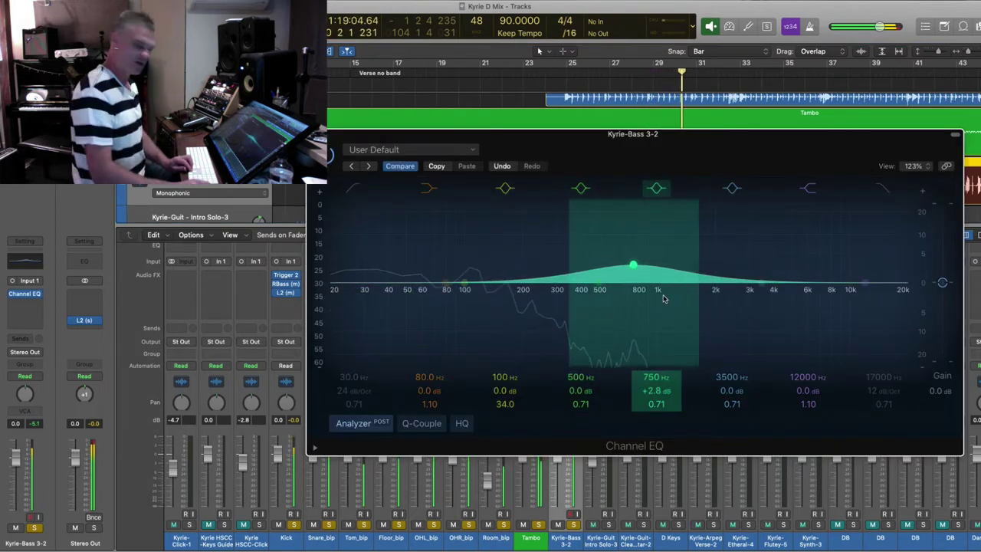
click(315, 134)
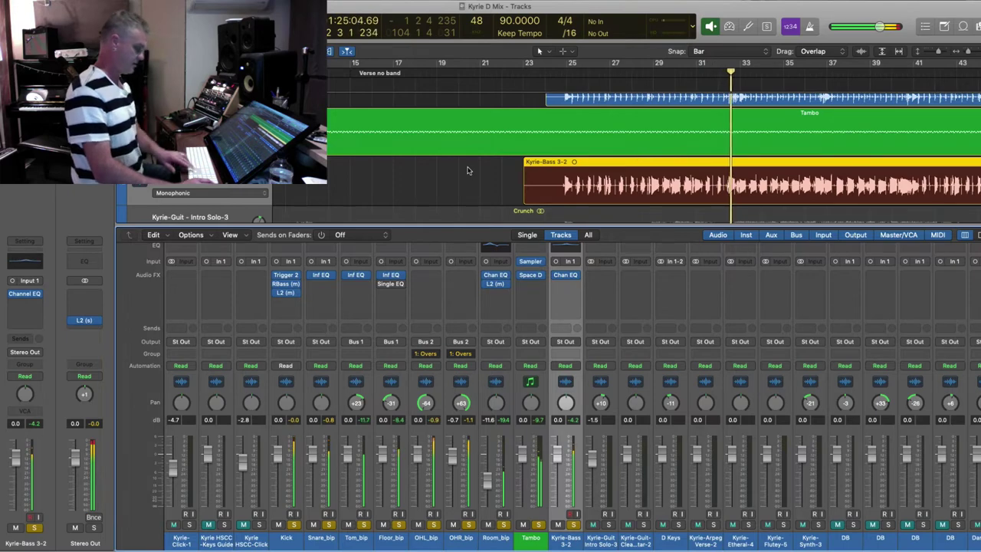
- Solo the Intro Solo-3 and Clean Guitar-2 tracks and play them with the drums and bass from about bar 30
scroll(469, 170, down, 8)
scroll(419, 171, down, 3)
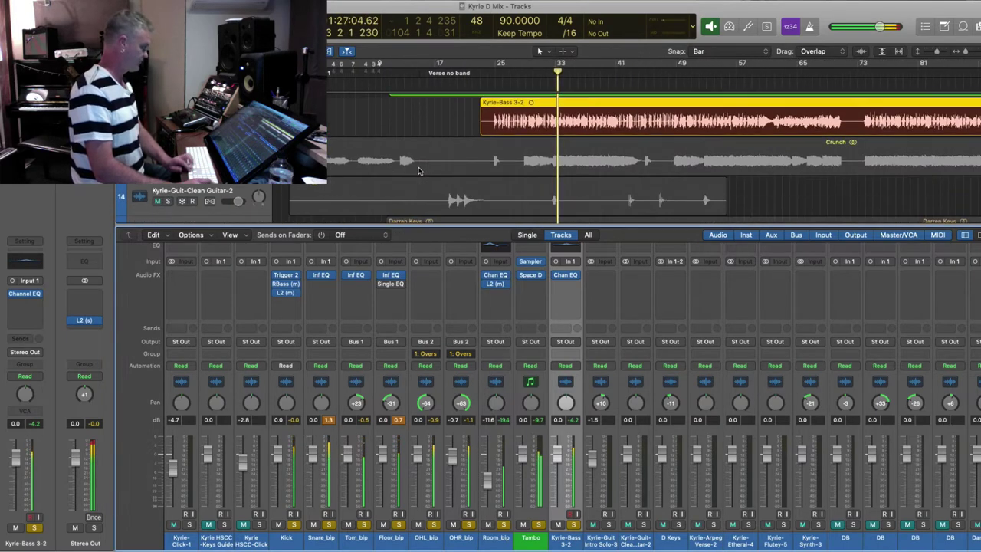
click(168, 162)
click(169, 202)
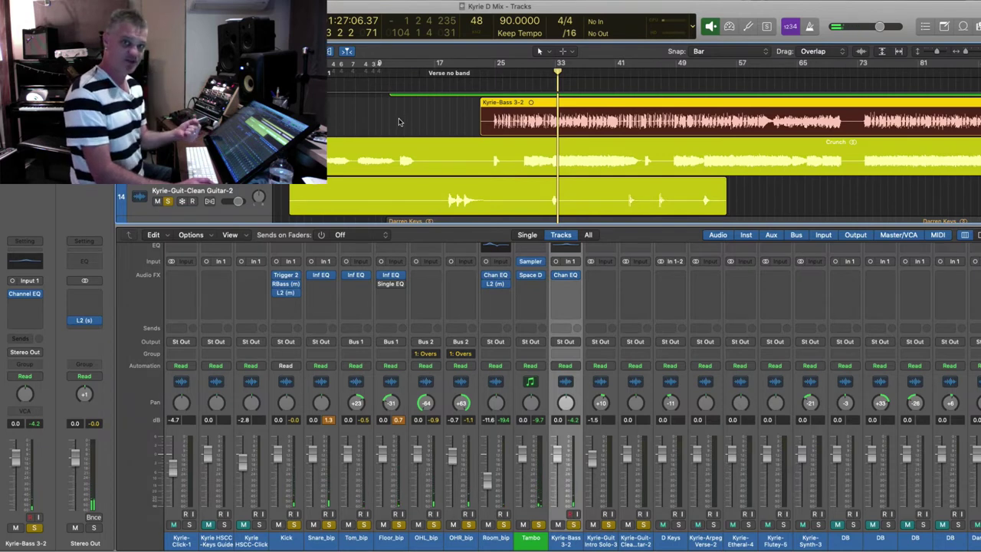
drag(402, 122, 450, 200)
click(575, 127)
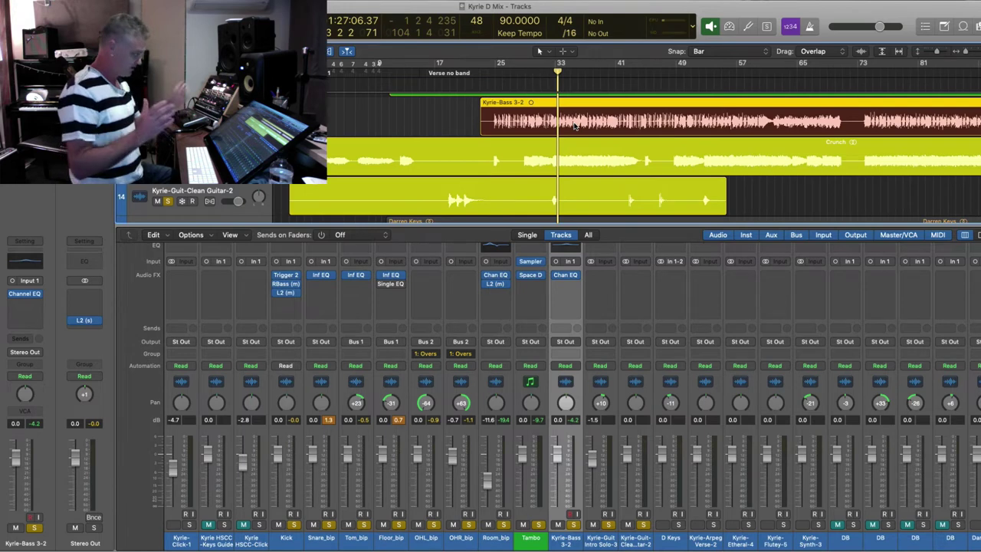
scroll(563, 108, up, 1)
double_click(541, 76)
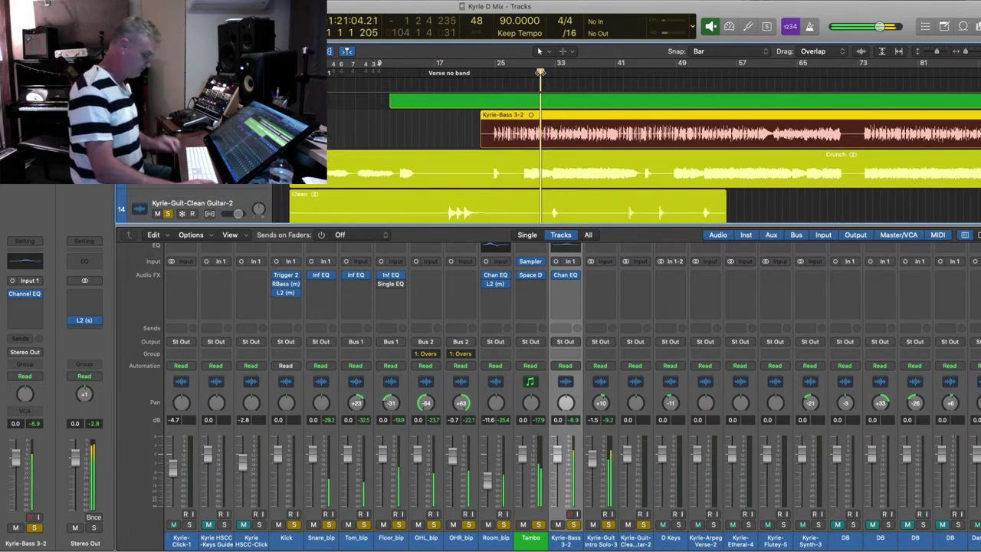
- Select the Intro Solo-3 guitar track, inspect its waveform during playback, and listen to both guitars again from about bar 17
key(Down)
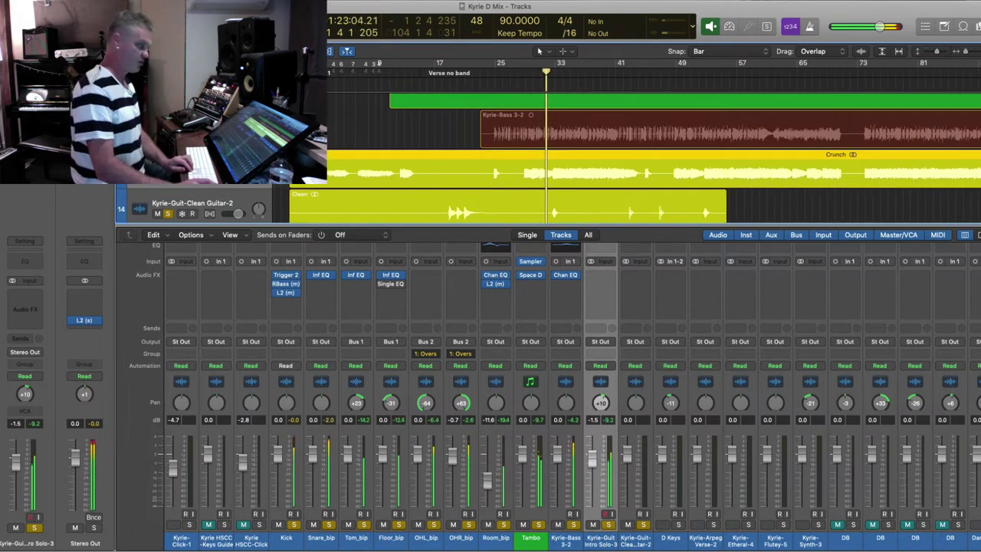
key(super+Right)
key(super+Right)
key(super+Right)
key(super+Right)
key(super+Down)
key(super+Down)
key(super+Left)
key(super+Left)
key(super+Left)
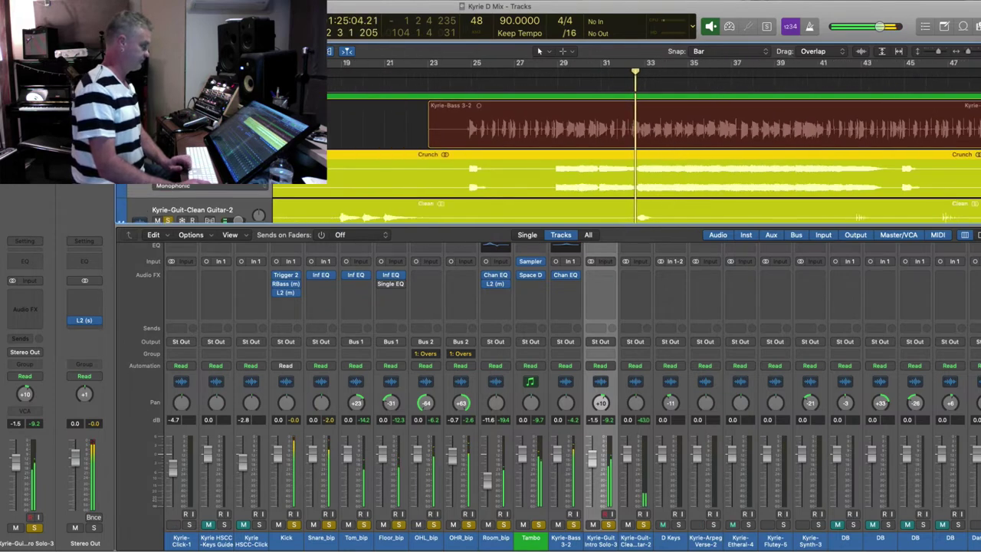
click(384, 171)
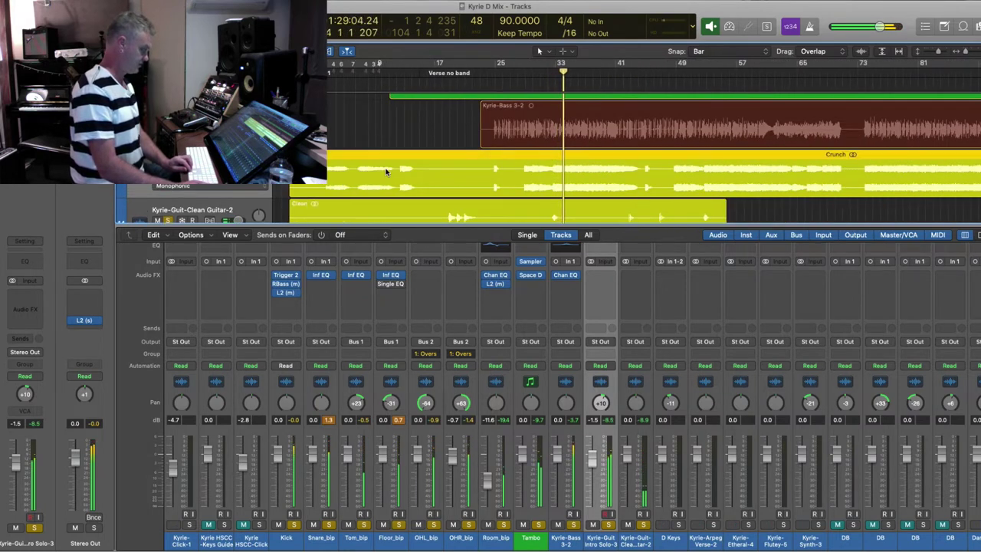
key(super+Up)
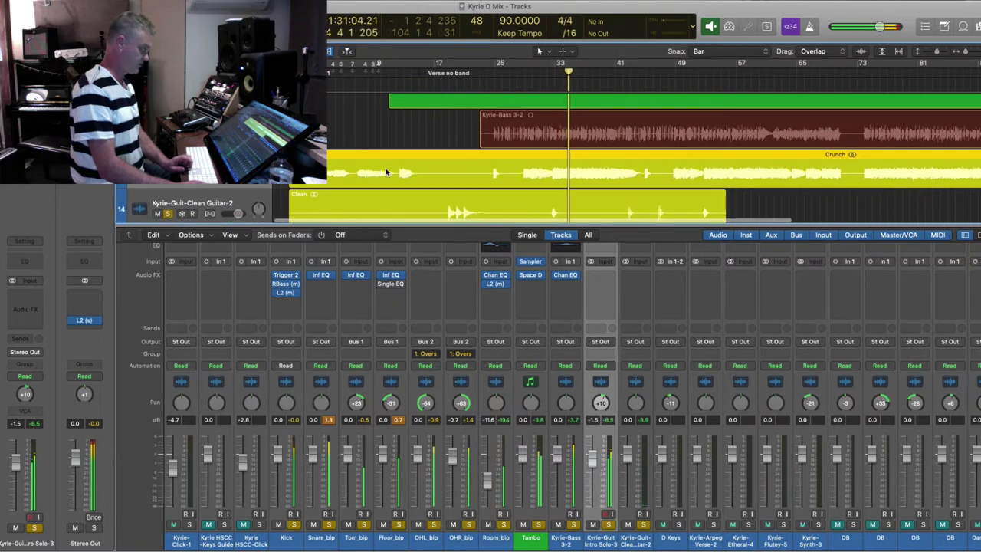
key(super+Left)
click(398, 73)
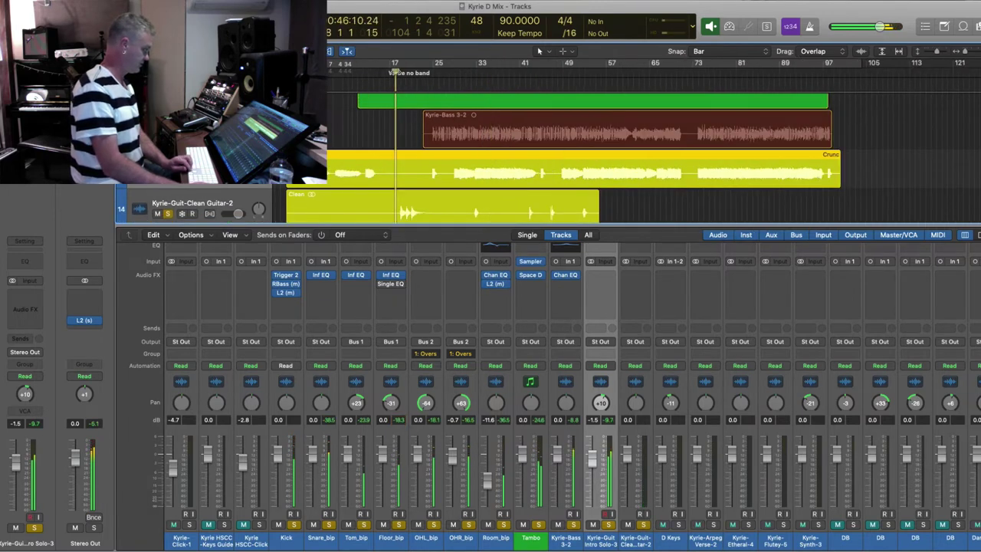
key(super+Right)
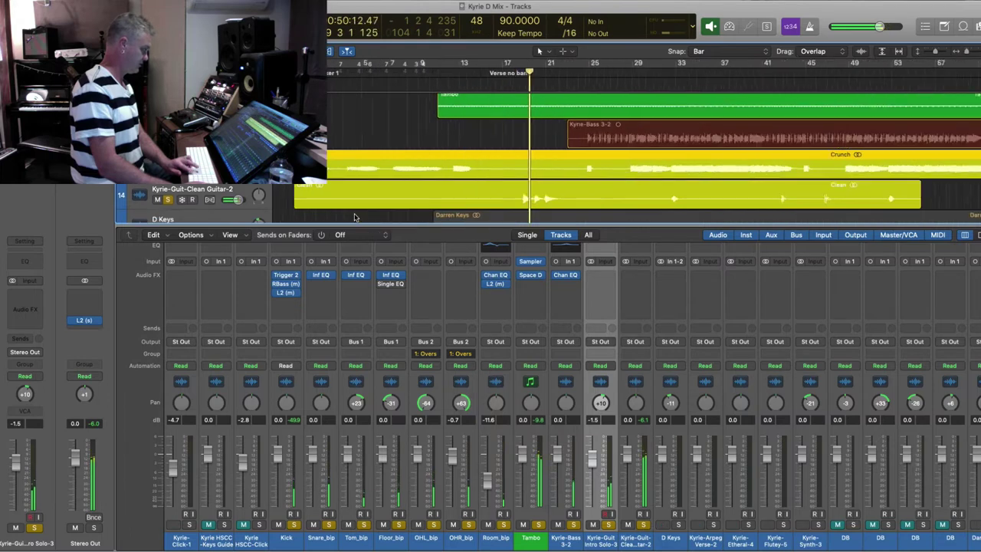
- Play the soloed drums, tambourine, bass and guitars together from bar 33
key(super+Left)
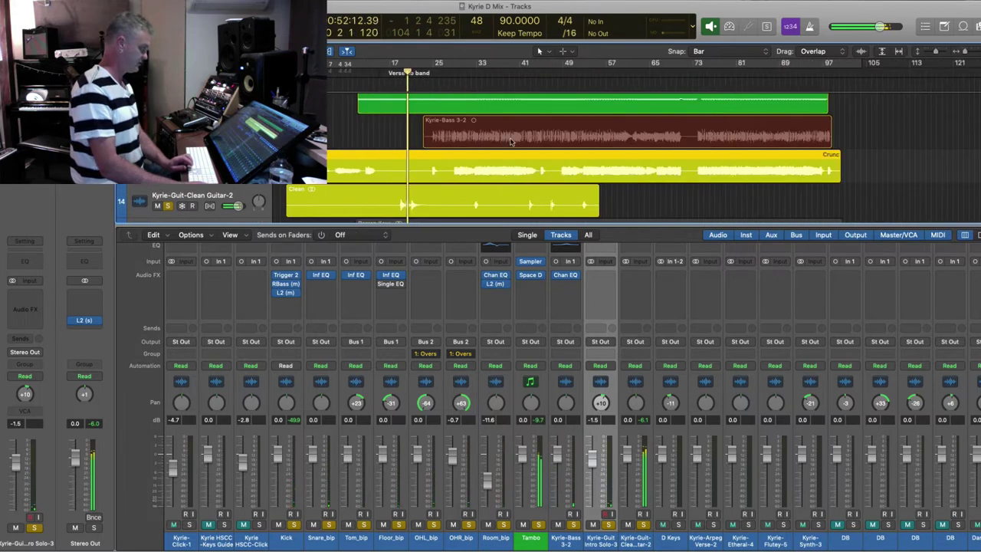
click(477, 73)
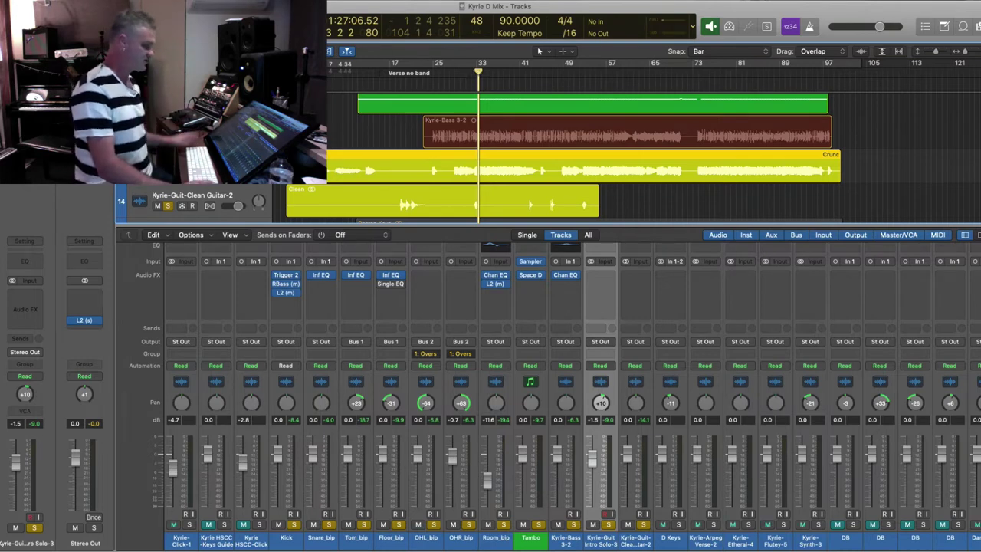
key(period)
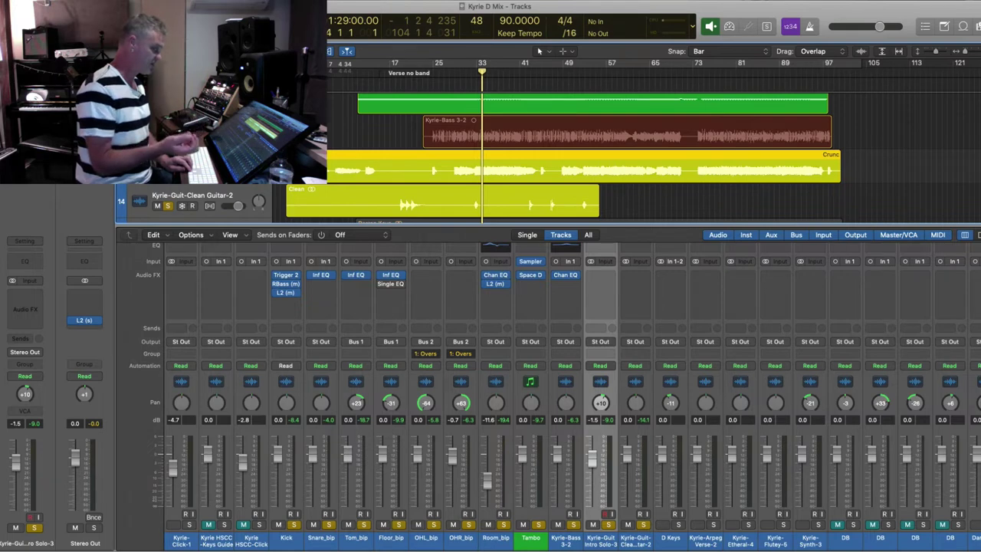
key(space)
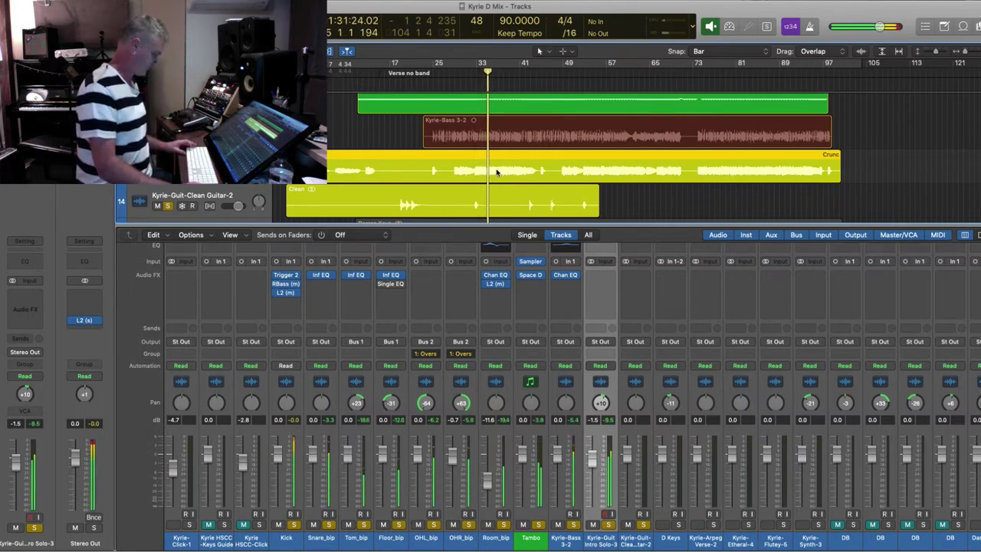
- Solo the Crunch guitar region during playback and enlarge its waveform to inspect it
key(ctrl+s)
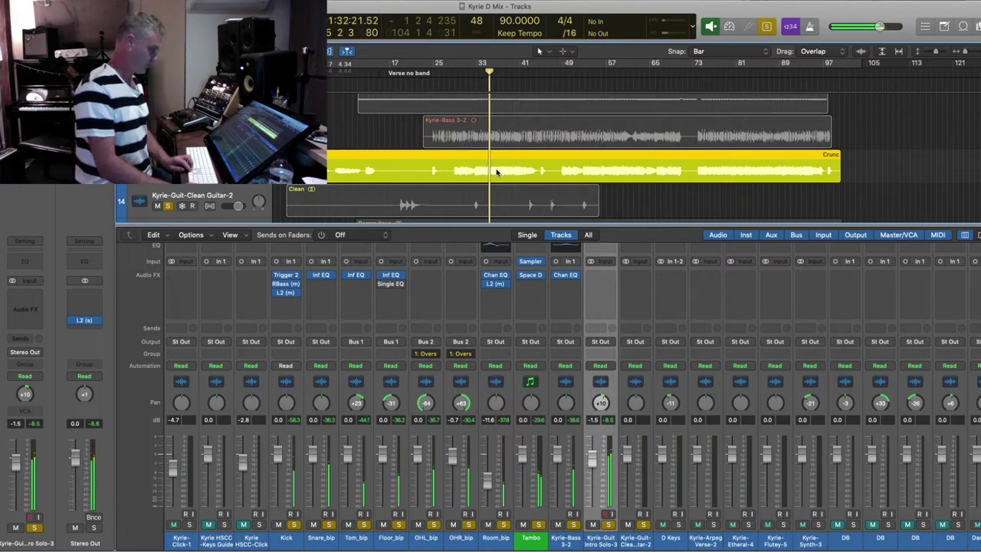
key(super+Down)
key(super+Down)
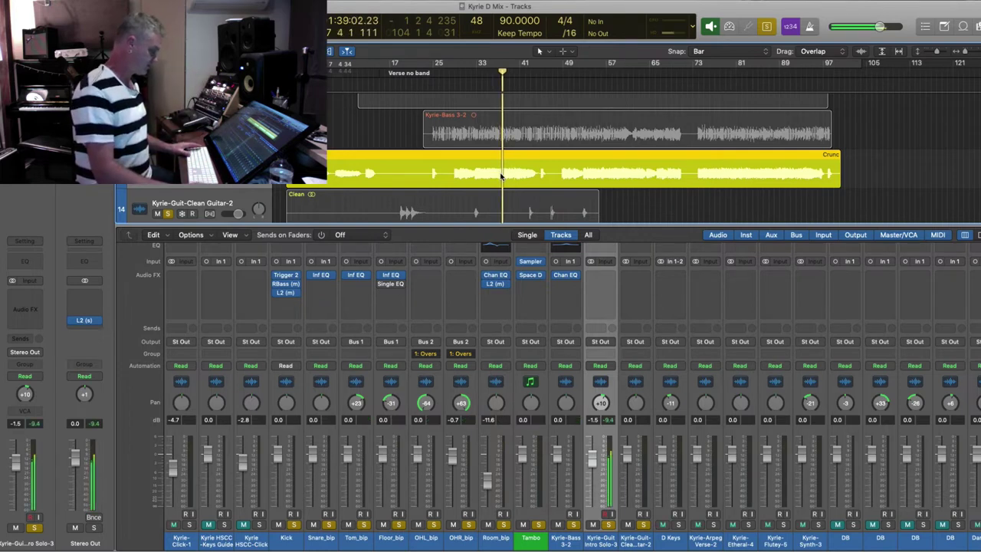
- Stop playback, clear the track solos, turn off region solo mode, and select the Darren Keys region
scroll(494, 192, down, 2)
click(501, 188)
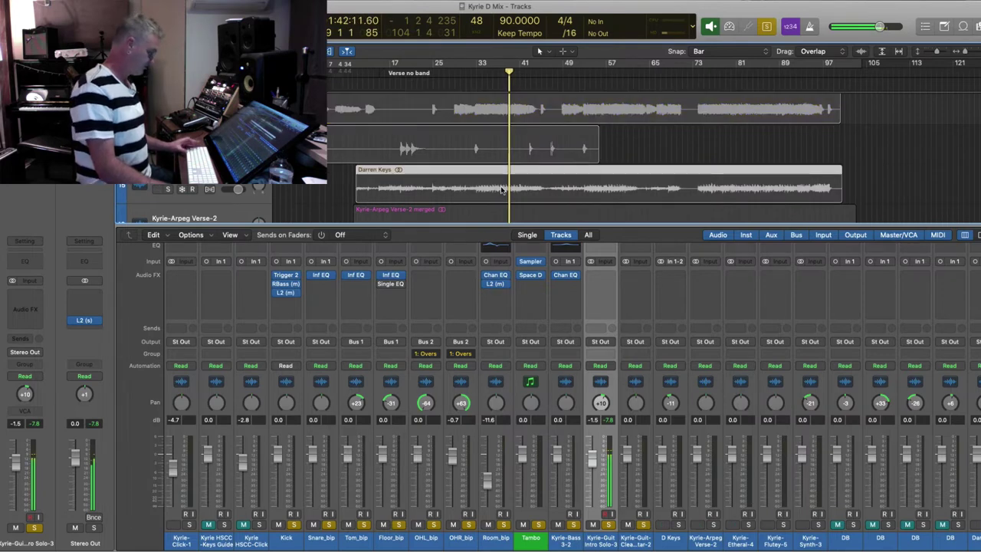
scroll(480, 190, up, 1)
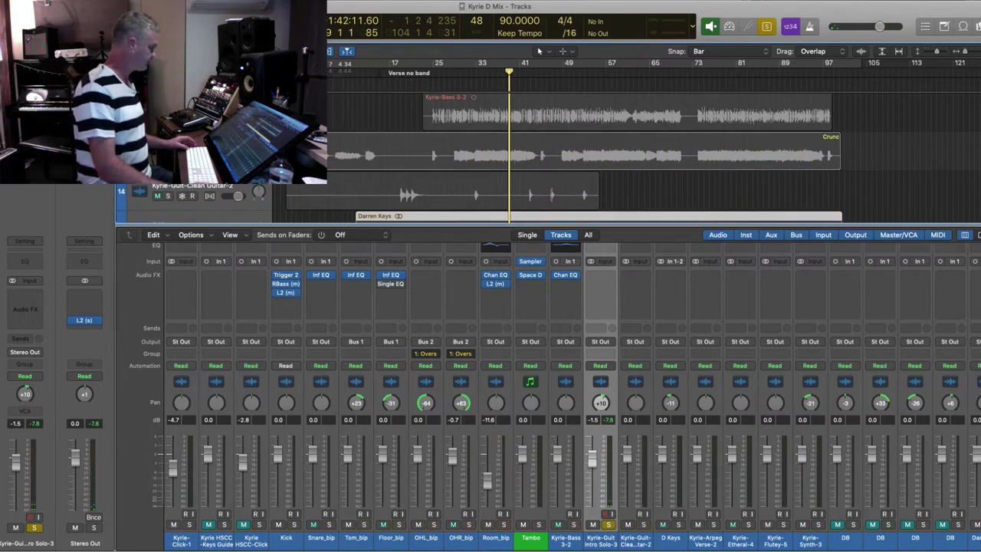
click(369, 126)
key(super+Up)
key(super+Up)
key(super+Up)
key(super+Up)
key(super+Up)
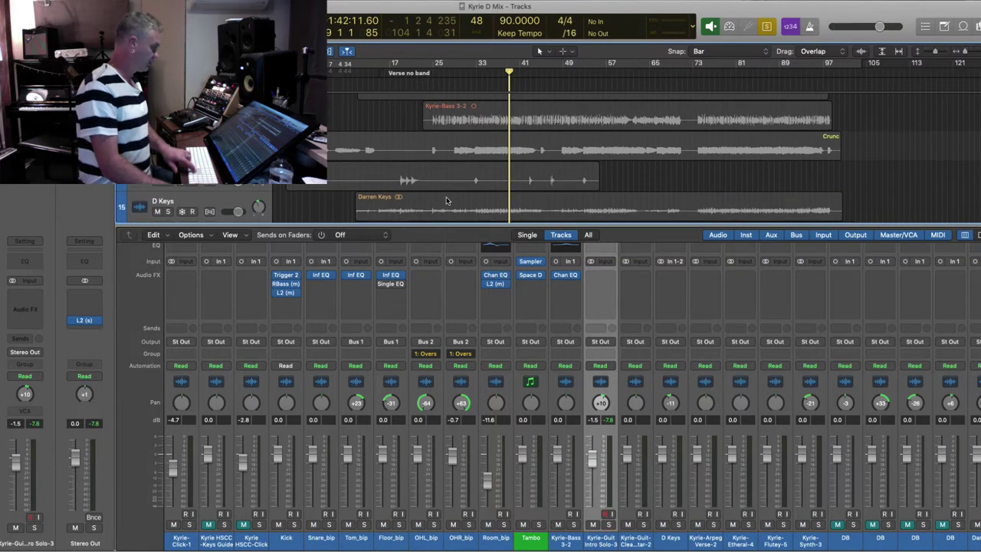
key(ctrl+s)
click(447, 200)
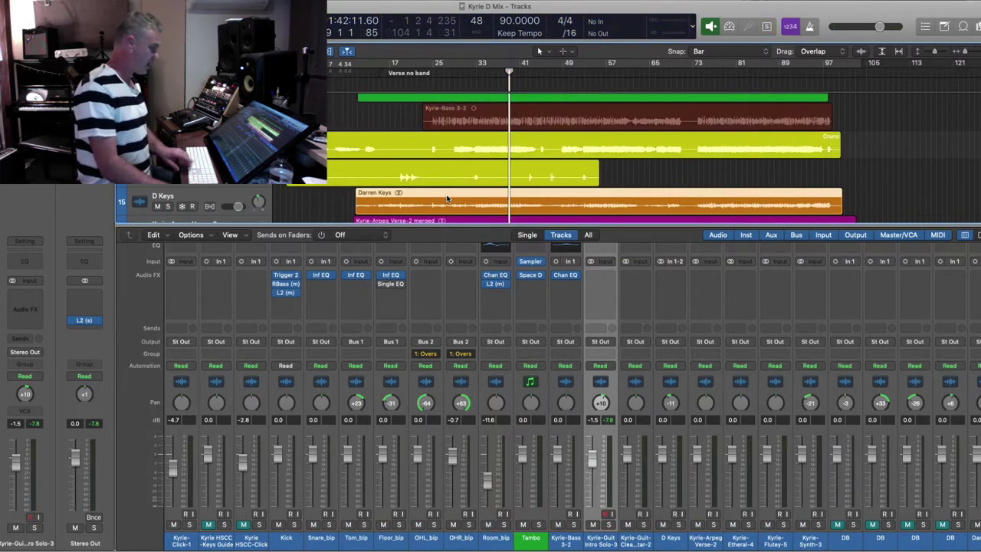
- Move the playhead back to about bar 30, select and solo the D Keys track, and play it
scroll(645, 195, down, 3)
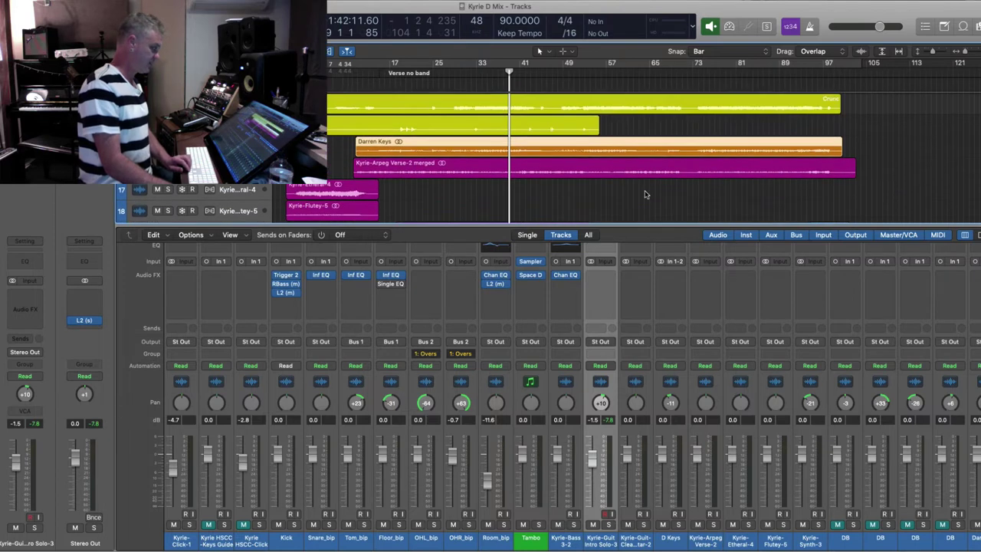
key(comma)
key(comma)
key(comma)
key(comma)
key(comma)
key(comma)
key(comma)
key(comma)
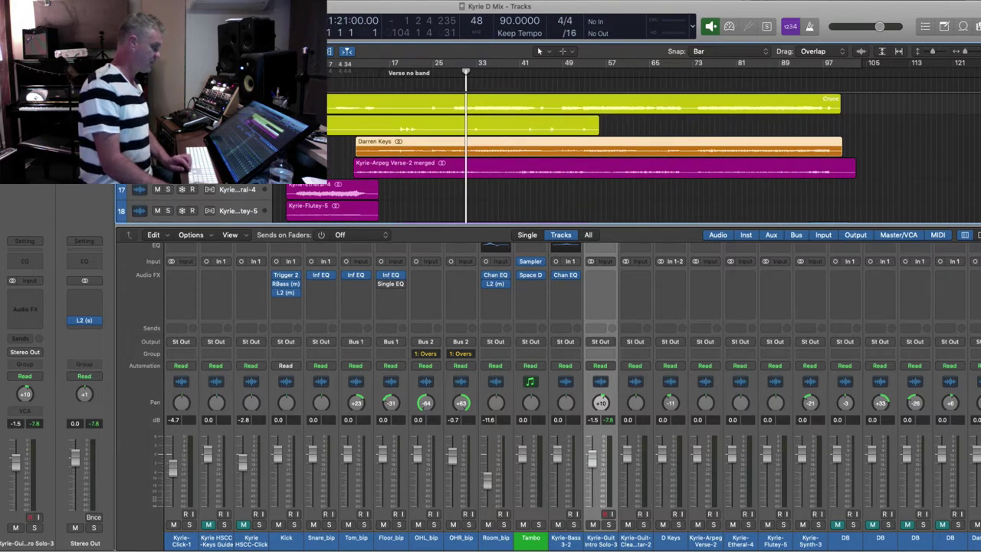
key(Down)
key(Down)
key(s)
key(space)
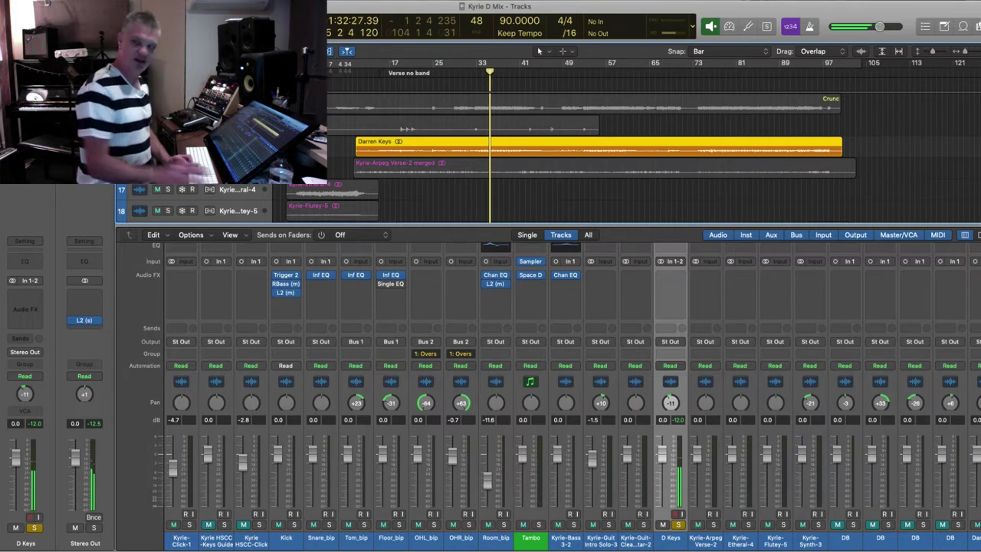
- Enlarge the Darren Keys waveform to inspect it during playback, and turn off the D Keys solo after stopping
key(super+Down)
key(super+Down)
key(super+Down)
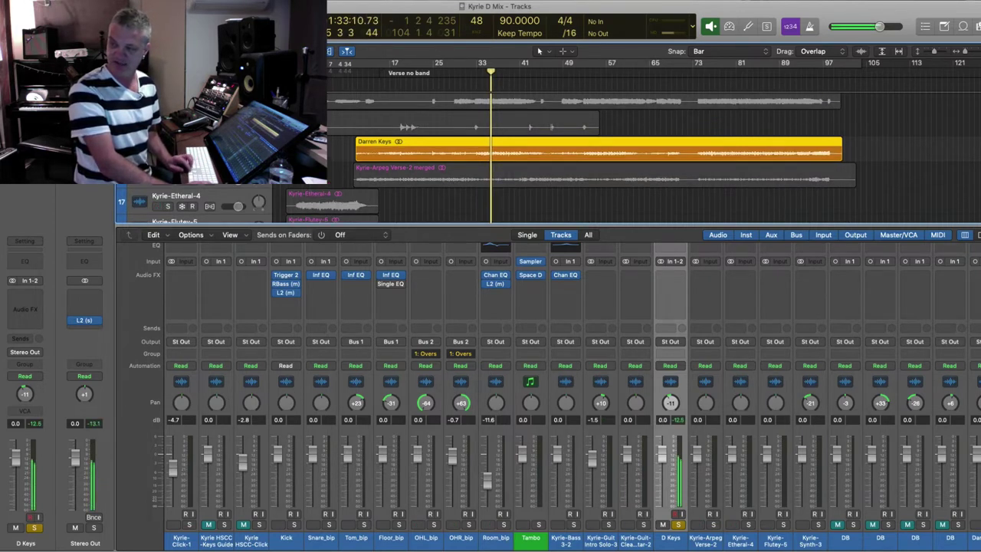
key(super+Down)
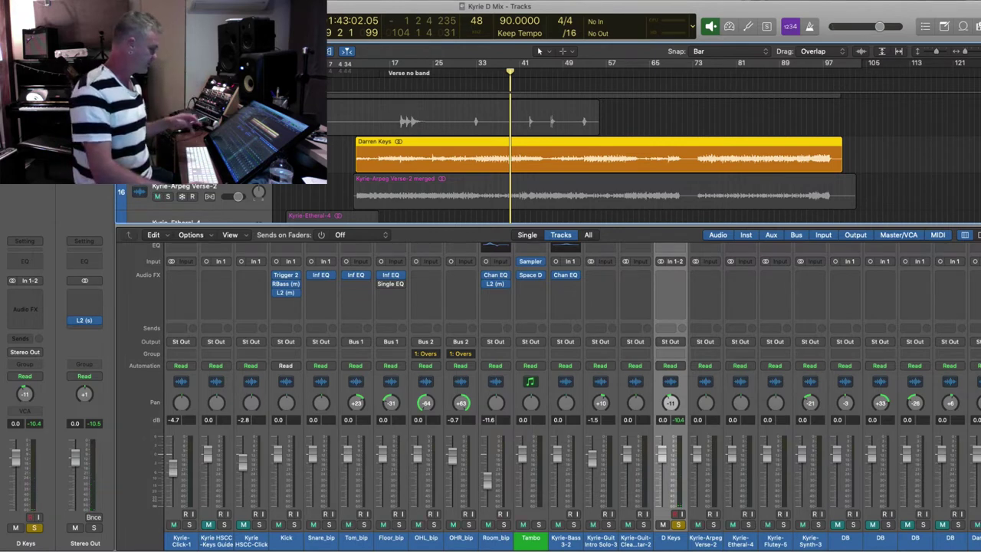
key(s)
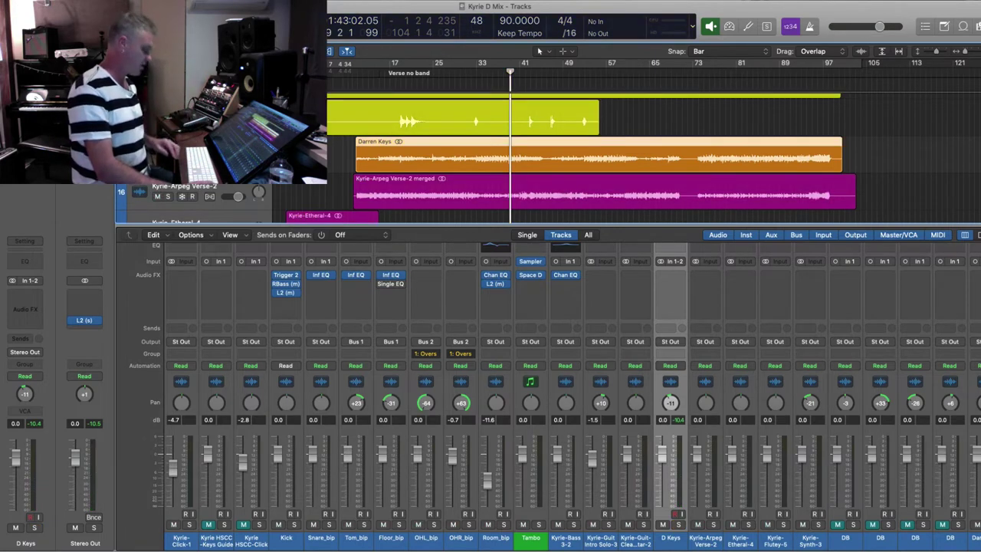
- Shrink the track heights and select the Kyrie-Arpeg Verse-2 track with its merged region
key(super+Up)
key(super+Up)
key(super+Up)
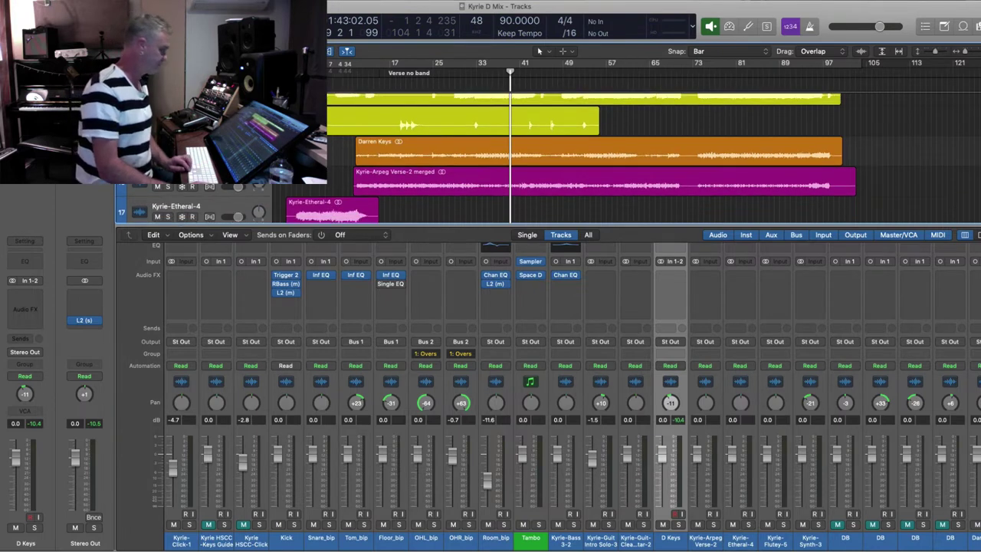
drag(387, 197, 486, 233)
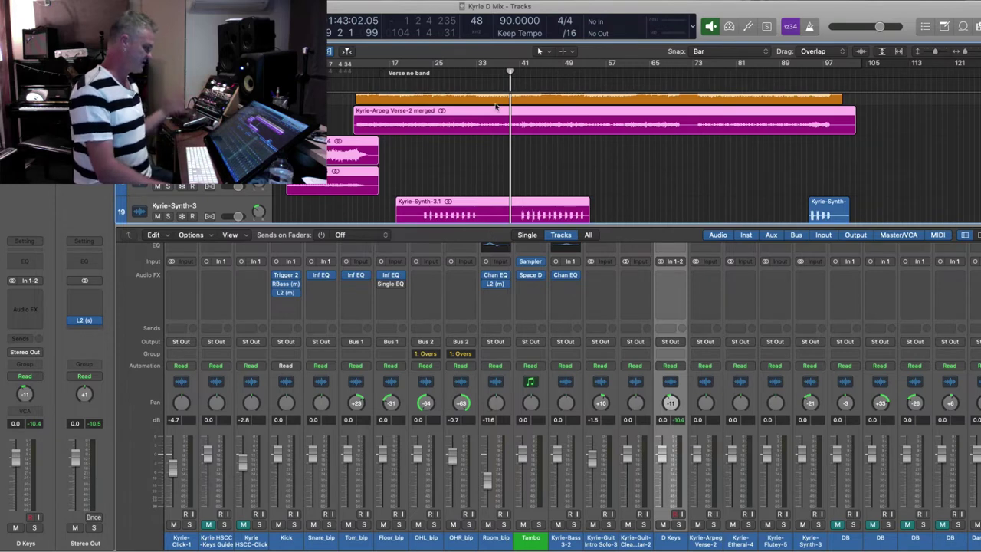
click(463, 158)
key(Down)
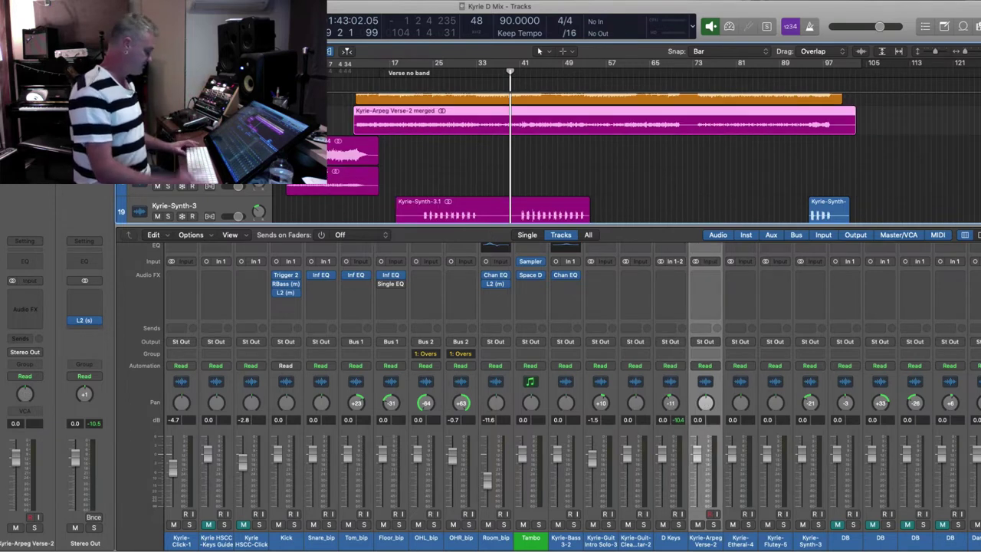
- Solo the Kyrie-Arpeg Verse-2 merged region, play it from near its start, and enlarge its stereo waveform
key(ctrl+s)
key(Return)
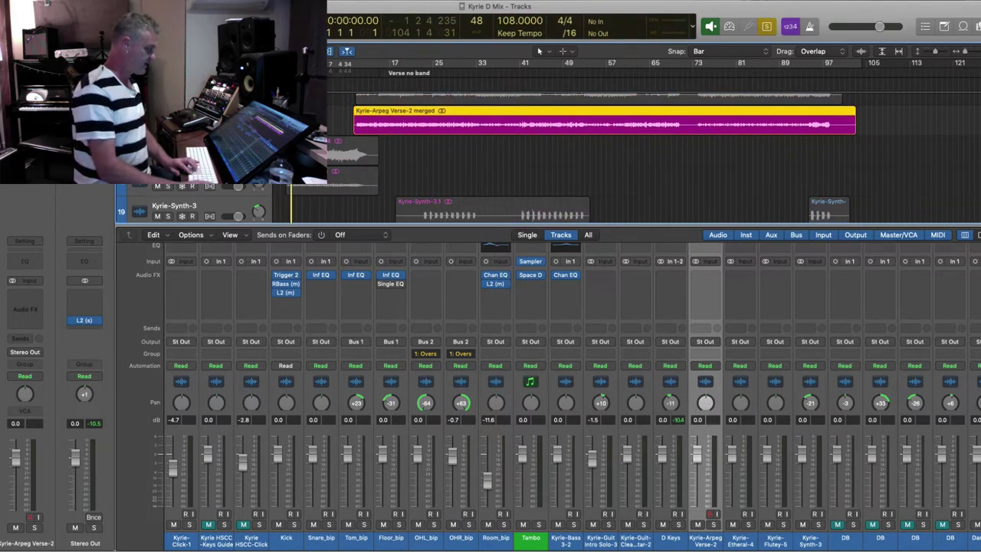
key(space)
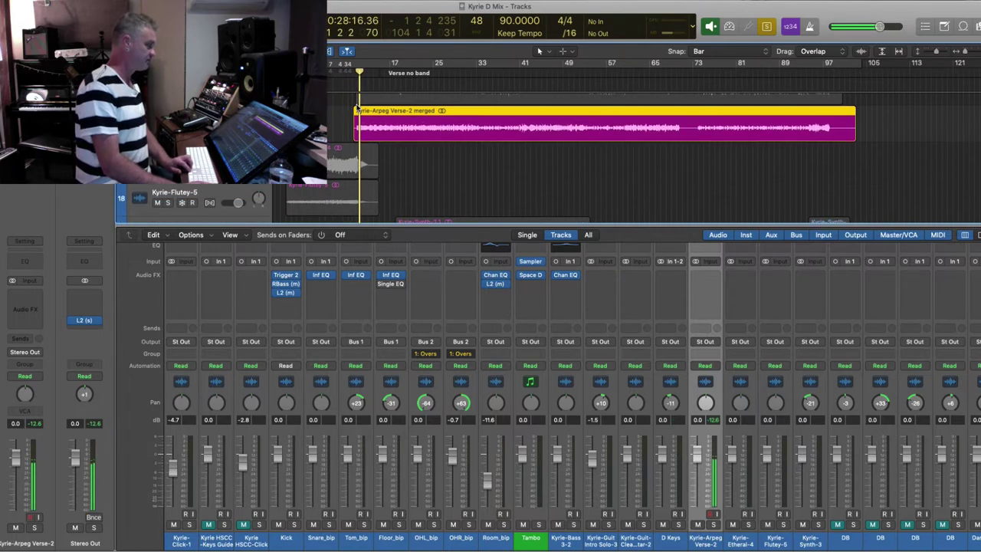
key(super+Down)
key(super+Down)
key(super+Down)
key(super+Down)
key(super+Down)
key(super+Down)
key(super+Down)
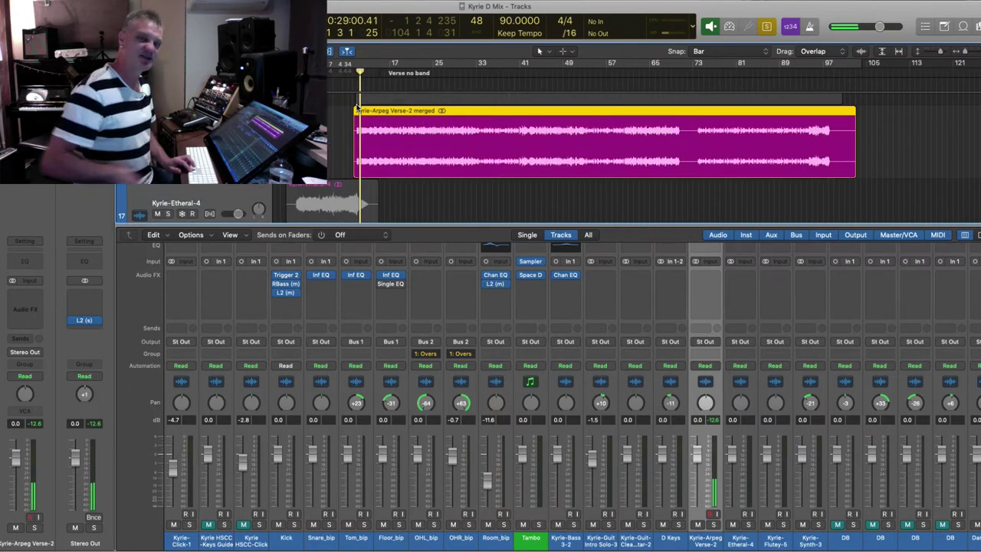
- Move the Kyrie-Arpeg Verse-2 track up in the track order so it sits directly below Kyrie-Bass 3-2
key(super+Right)
key(super+Right)
key(super+Right)
key(super+Right)
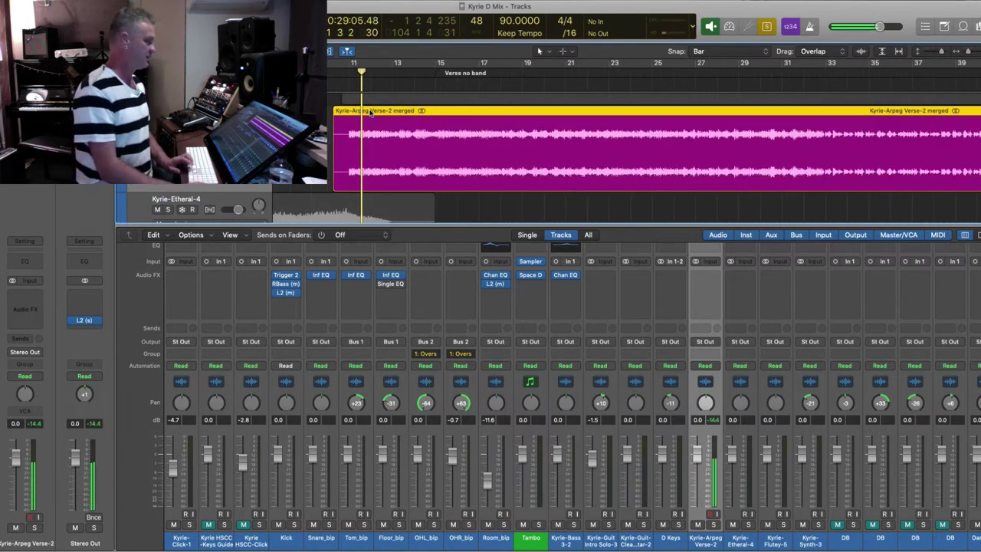
scroll(596, 164, up, 3)
key(super+Up)
key(super+Up)
key(space)
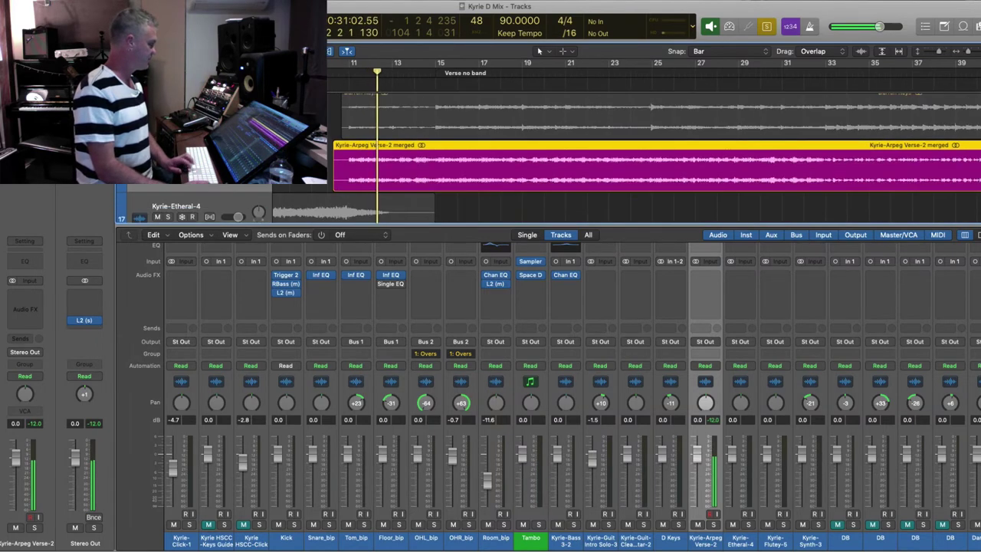
key(super+Left)
key(super+Left)
key(super+Left)
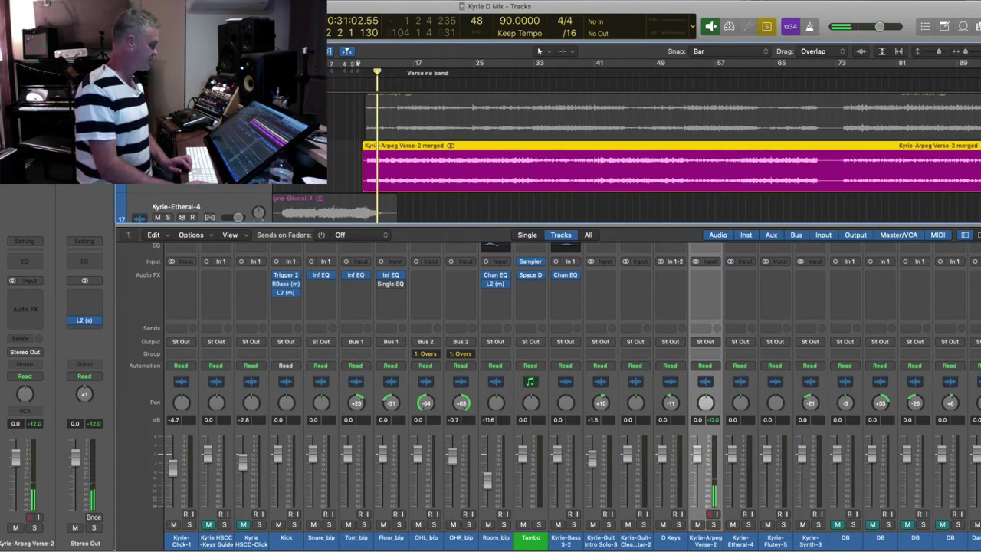
scroll(236, 220, up, 5)
drag(236, 220, 236, 209)
key(super+Down)
key(super+Right)
key(super+Right)
- Insert Infinity EQ on the Kyrie-Arpeg Verse-2 track and add a boost of about 3.1 dB at 92 Hz
key(space)
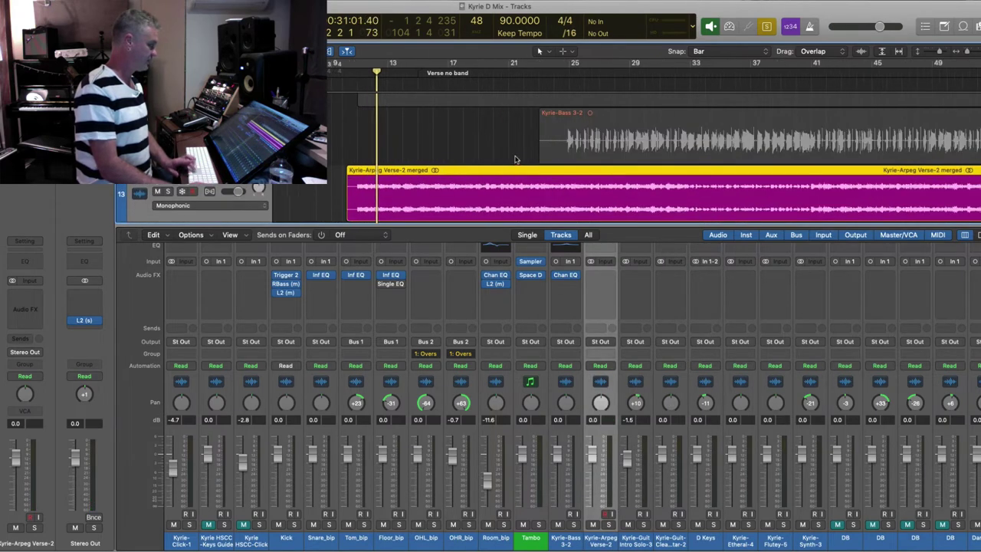
click(610, 275)
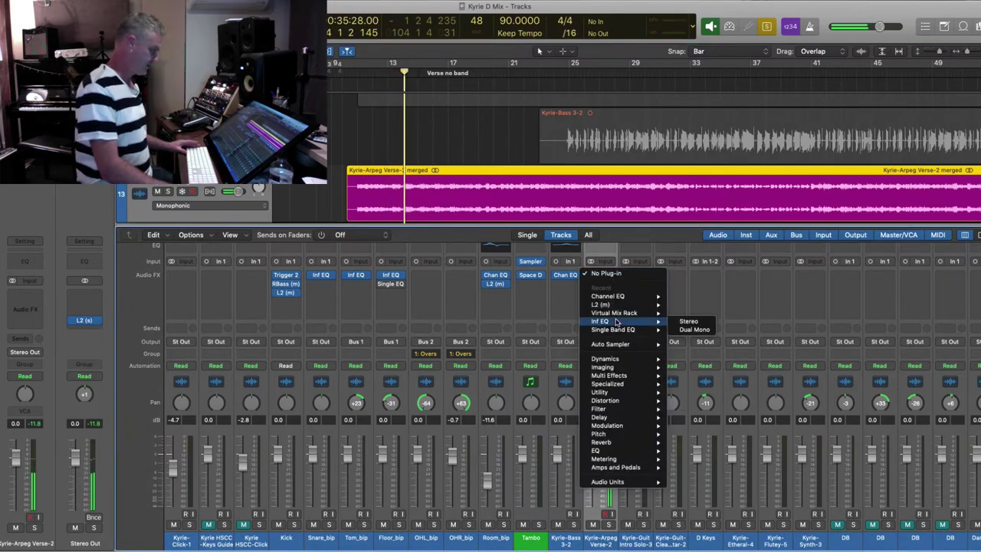
click(693, 330)
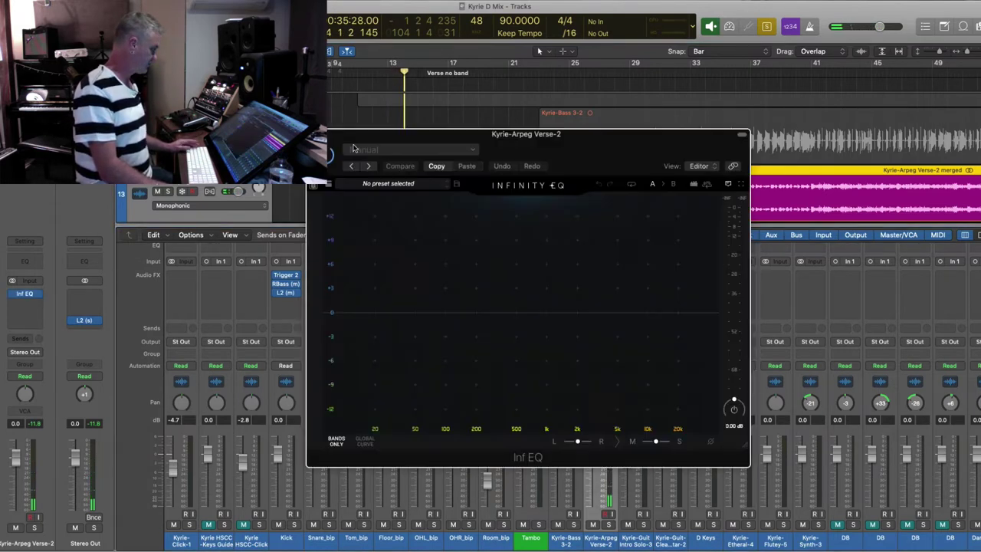
drag(374, 138, 64, 30)
drag(221, 32, 441, 139)
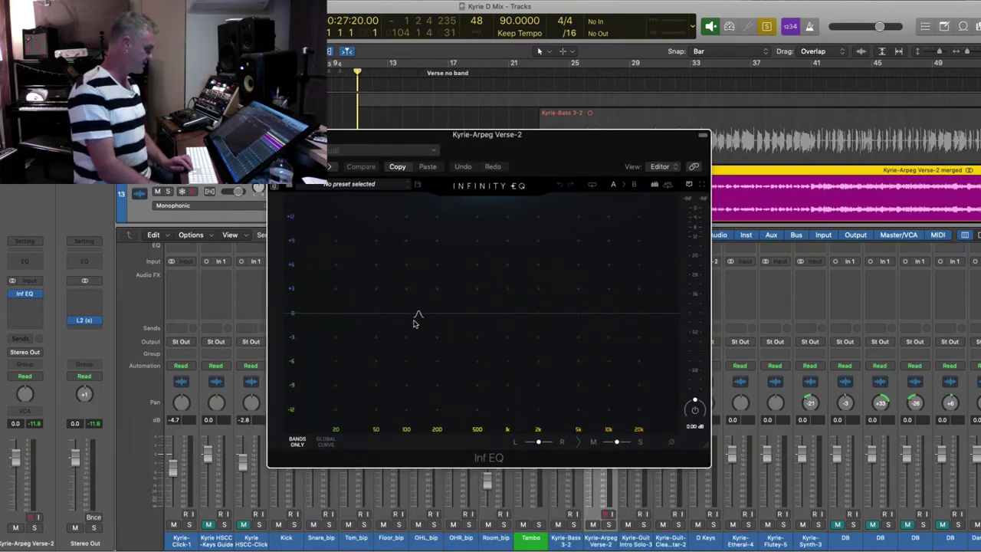
click(414, 323)
drag(413, 324, 402, 288)
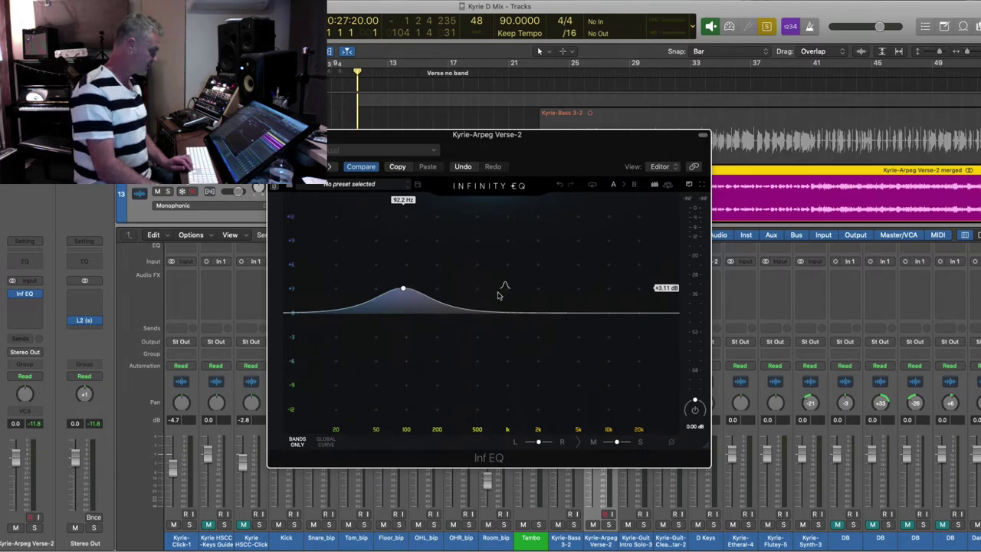
- Add an Infinity EQ cut of about 4.3 dB at 891 Hz and a slight treble boost while listening
click(498, 299)
drag(498, 299, 499, 272)
key(space)
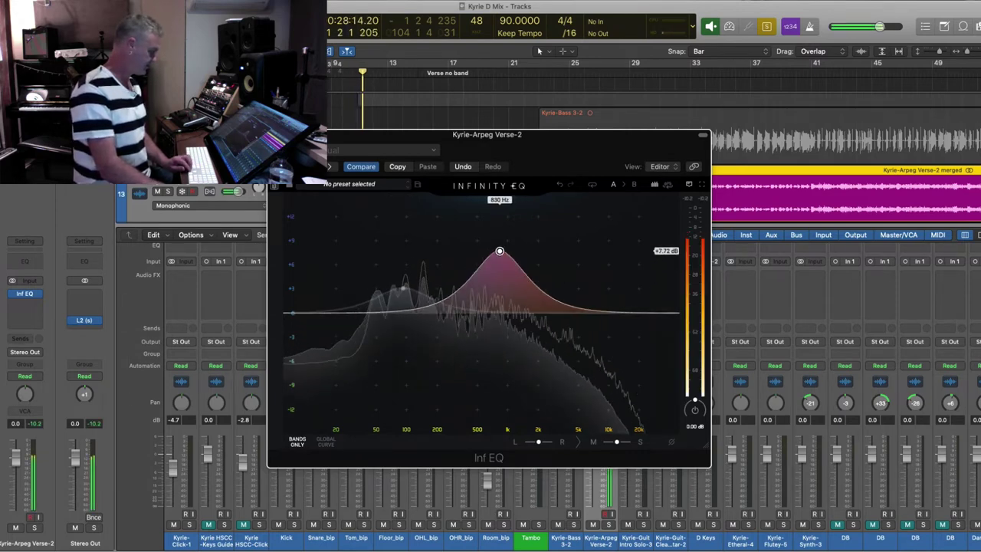
drag(502, 248, 548, 265)
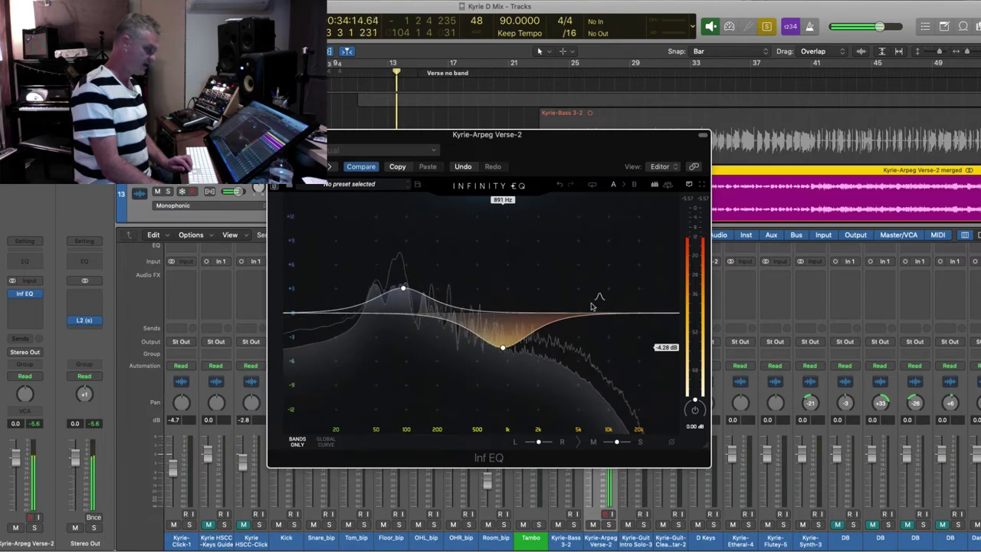
click(636, 310)
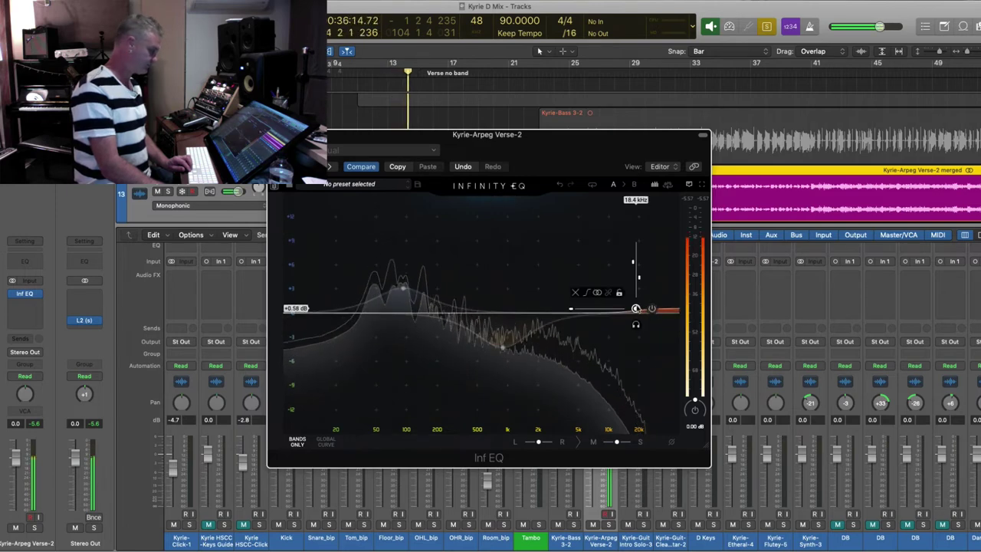
drag(637, 310, 588, 300)
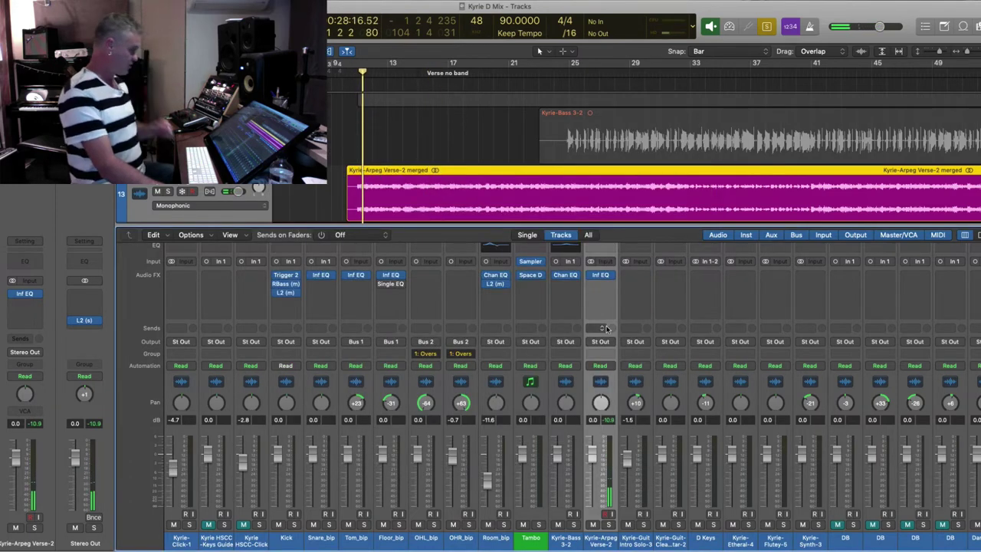
- Add a Bus 3 send to the Kyrie-Arpeg Verse-2 track and name its aux channel Reverb
click(600, 328)
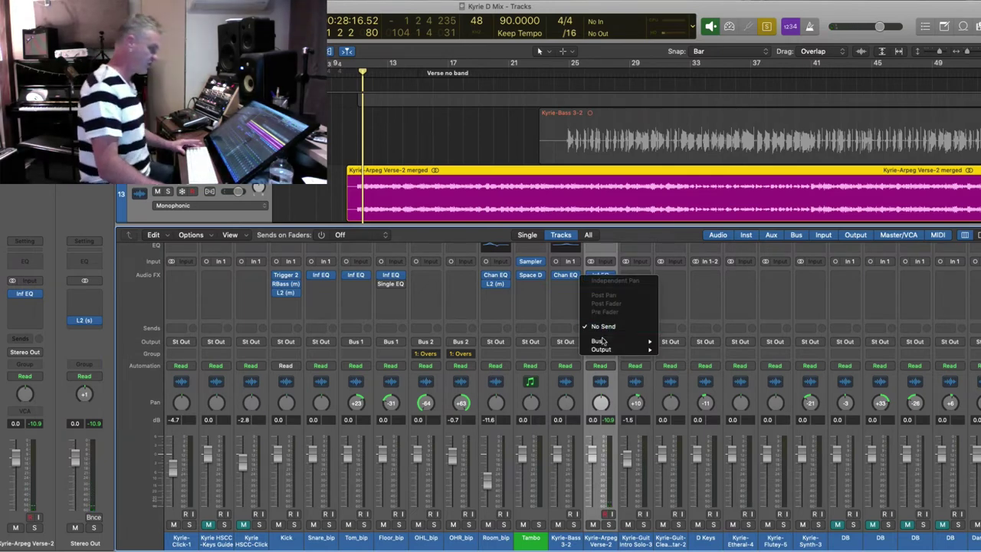
mouse_move(613, 341)
click(693, 235)
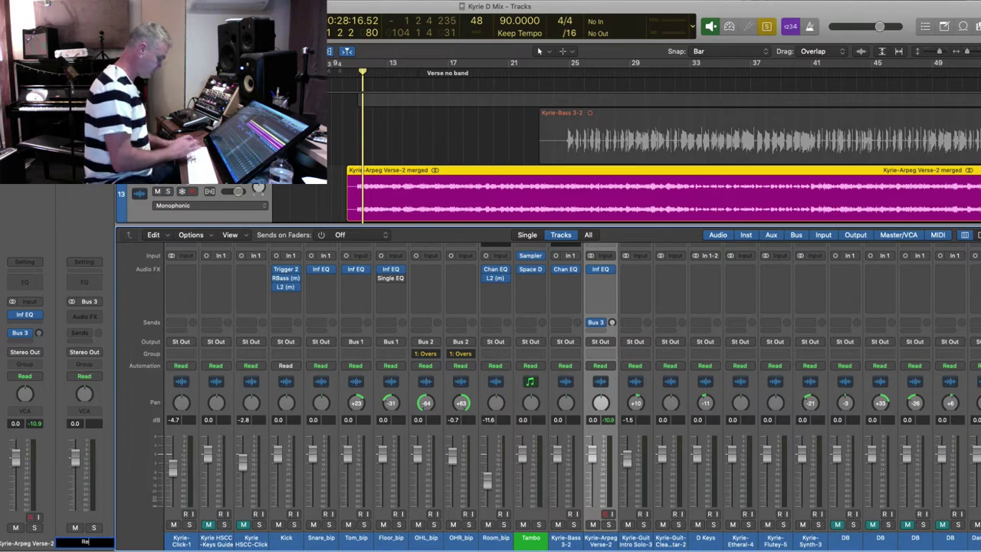
- Insert ChromaVerb on the Reverb aux channel and load the Dirty Chamber preset
click(97, 315)
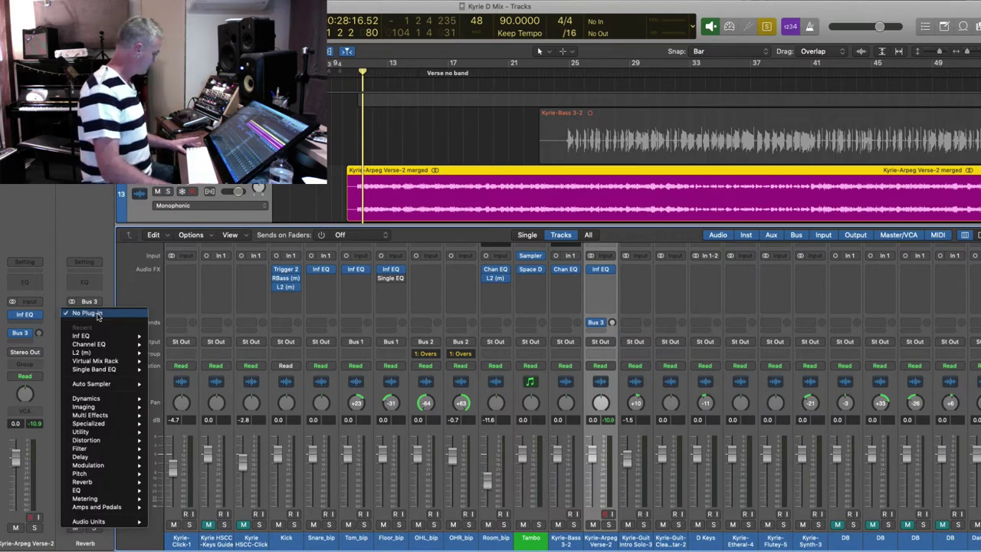
mouse_move(84, 481)
mouse_move(188, 481)
click(251, 483)
click(424, 152)
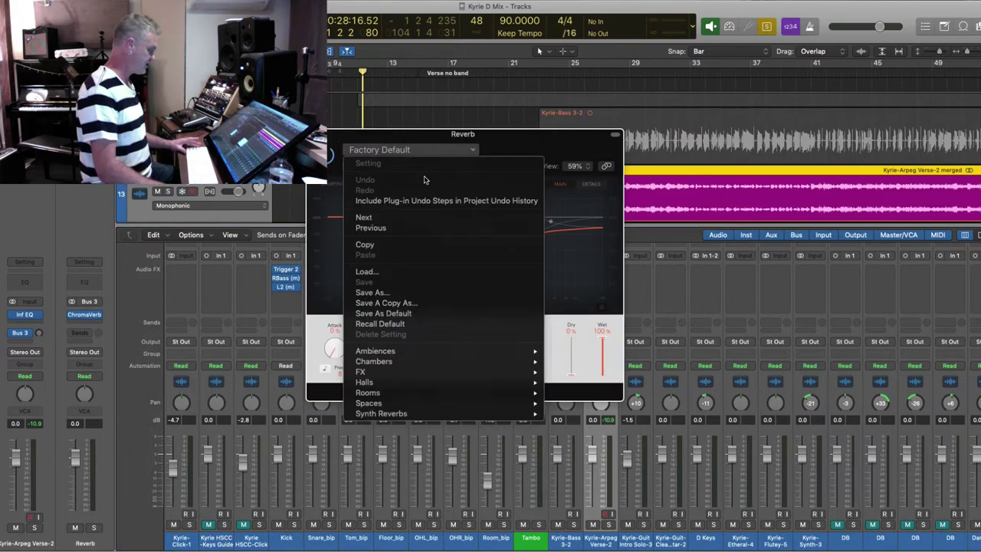
mouse_move(446, 362)
click(582, 361)
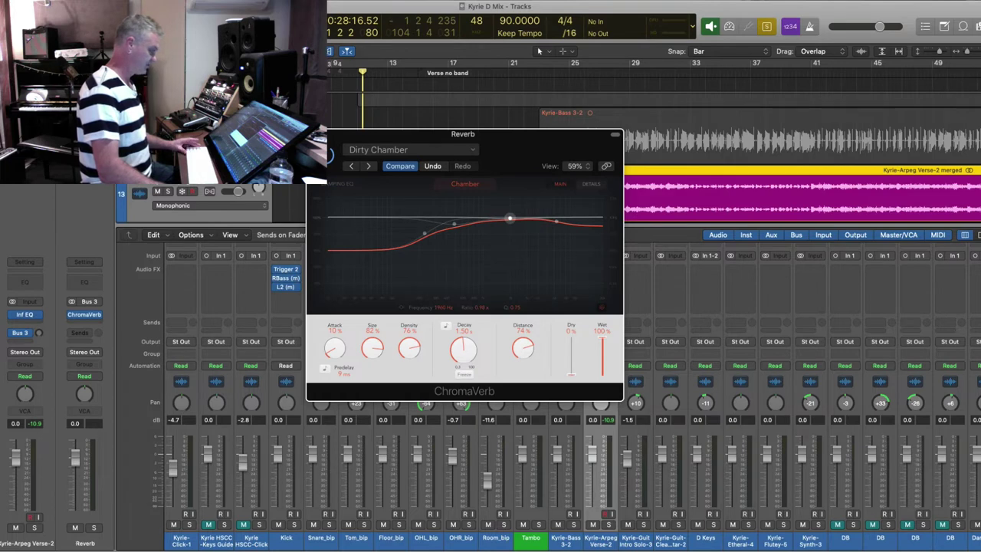
key(super+w)
- Raise the Kyrie-Arpeg Verse-2 track's Bus 3 send level to about -18.4 dB during playback
key(space)
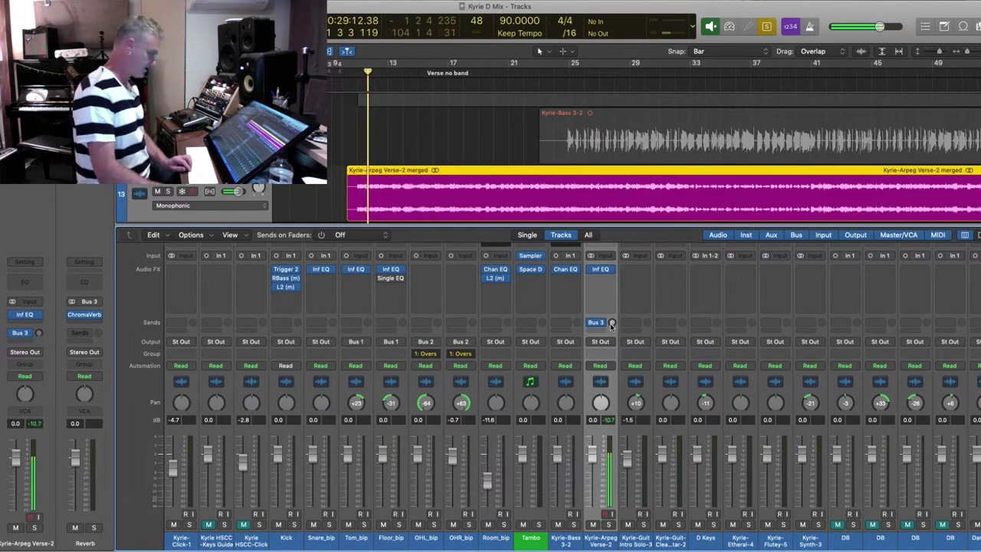
drag(612, 323, 613, 296)
- Insert a Chorus on the Kyrie-Arpeg Verse-2 track and set its mix to 23%
click(613, 281)
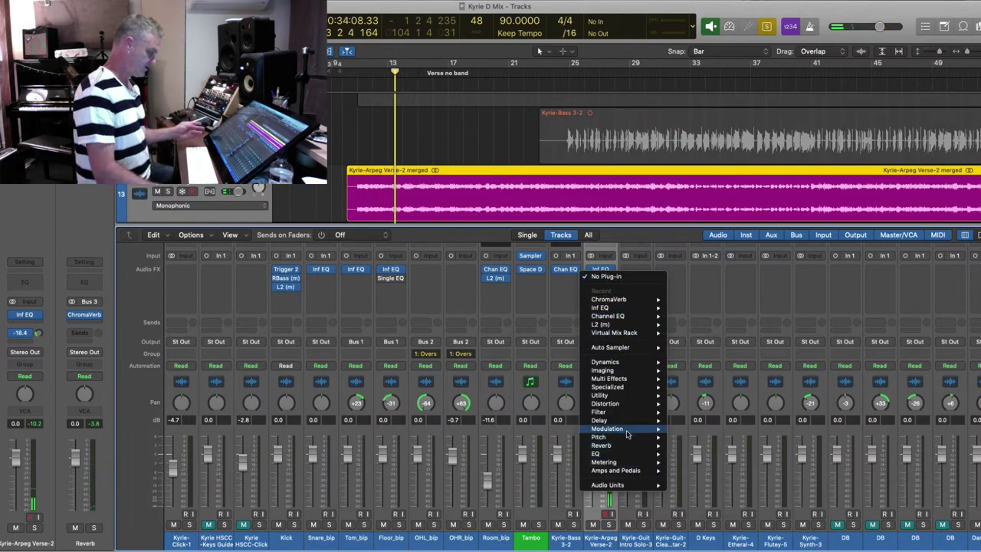
mouse_move(613, 429)
mouse_move(693, 429)
click(778, 430)
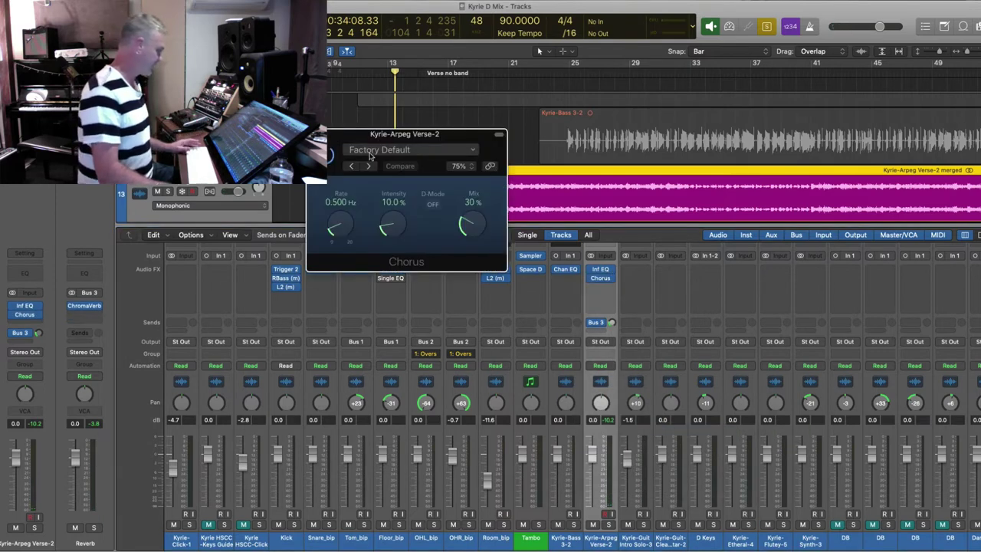
key(space)
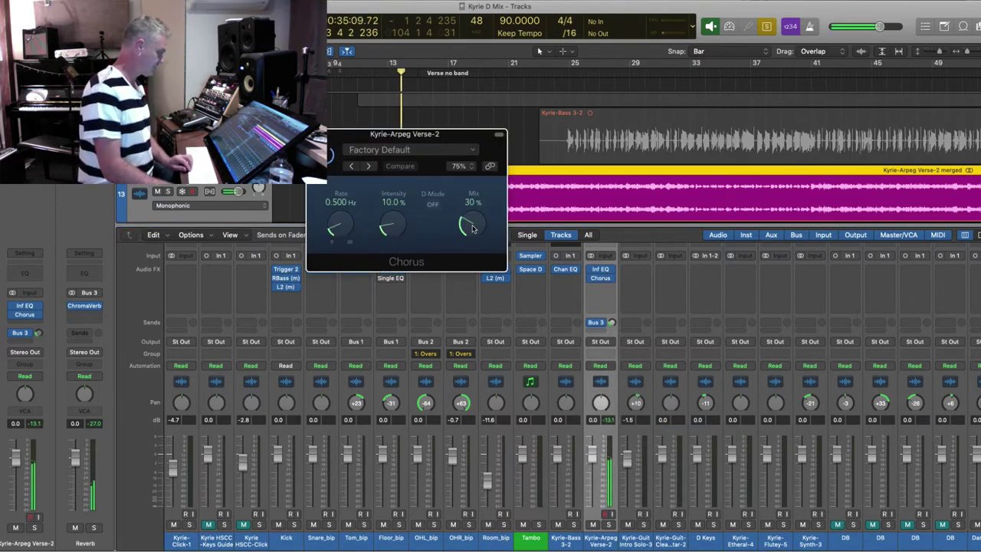
drag(473, 228, 472, 237)
- Insert a Tremolo after the Chorus on the Kyrie-Arpeg Verse-2 track and set its depth to 40%
click(611, 289)
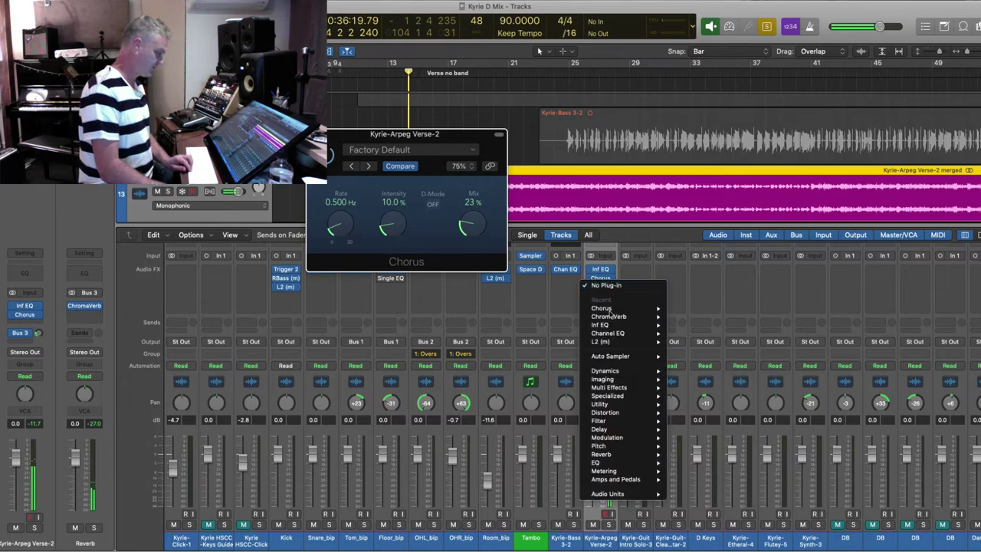
mouse_move(635, 437)
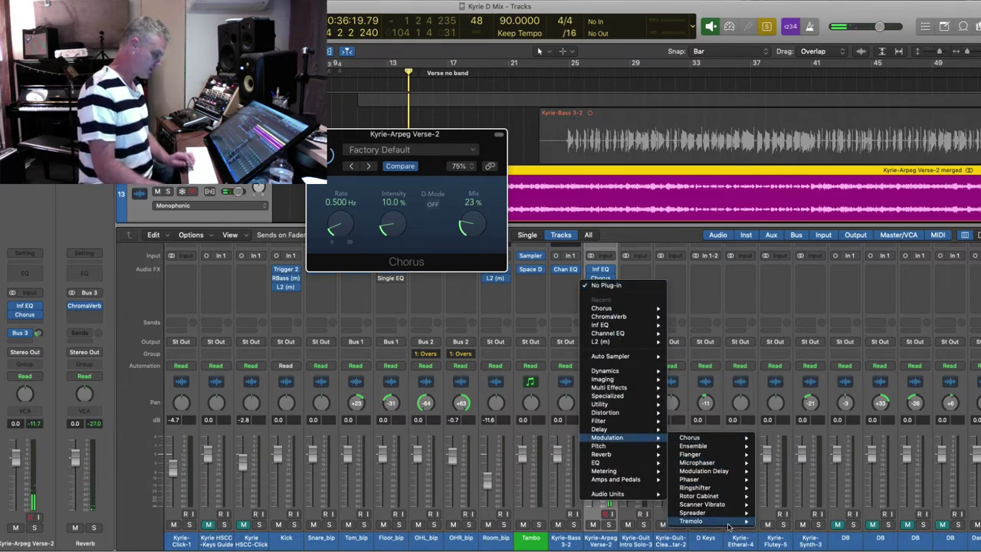
mouse_move(735, 521)
click(777, 521)
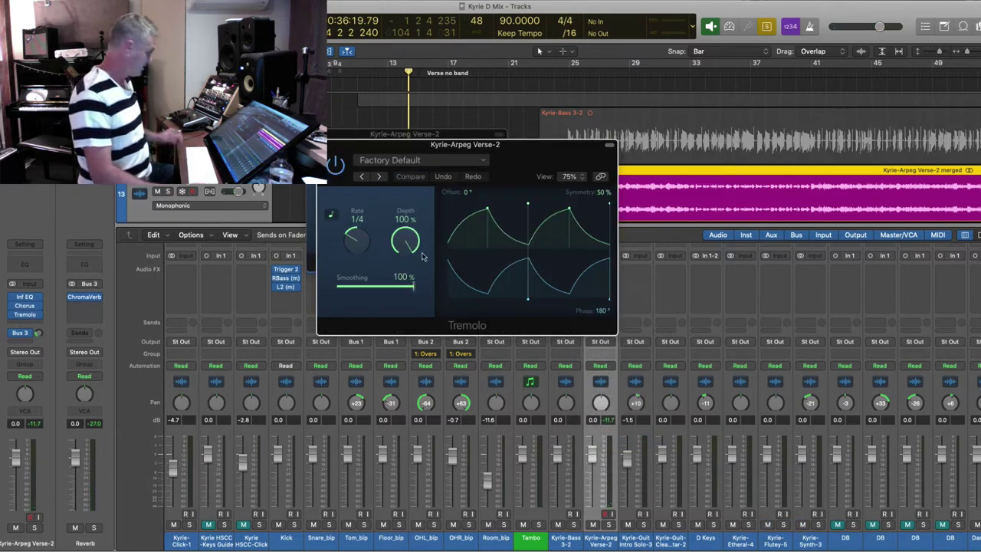
key(space)
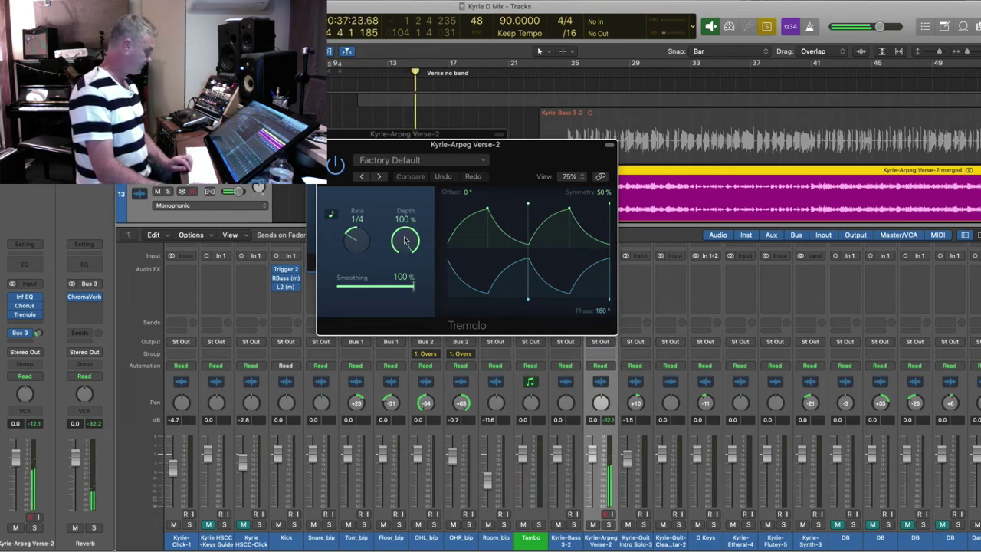
drag(404, 241, 410, 332)
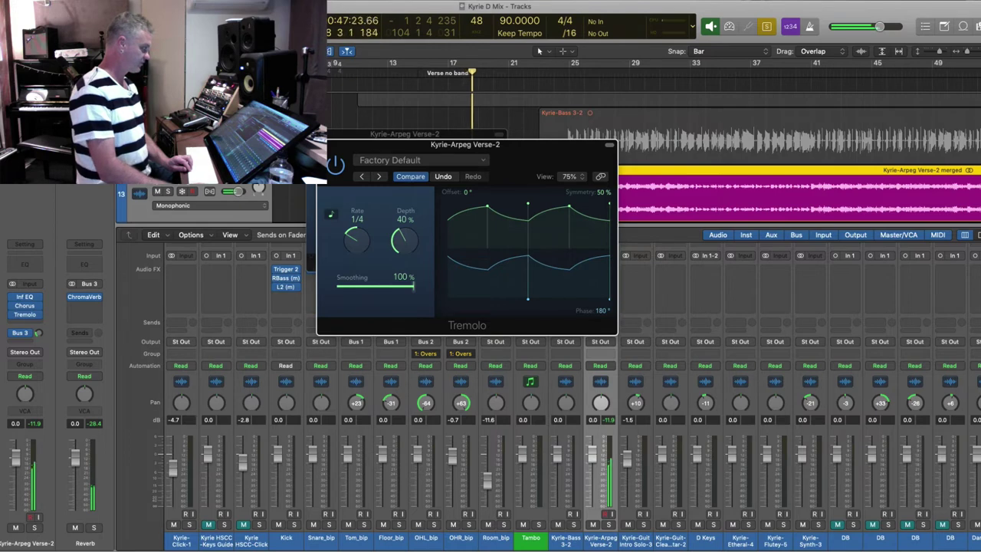
click(322, 144)
key(super+w)
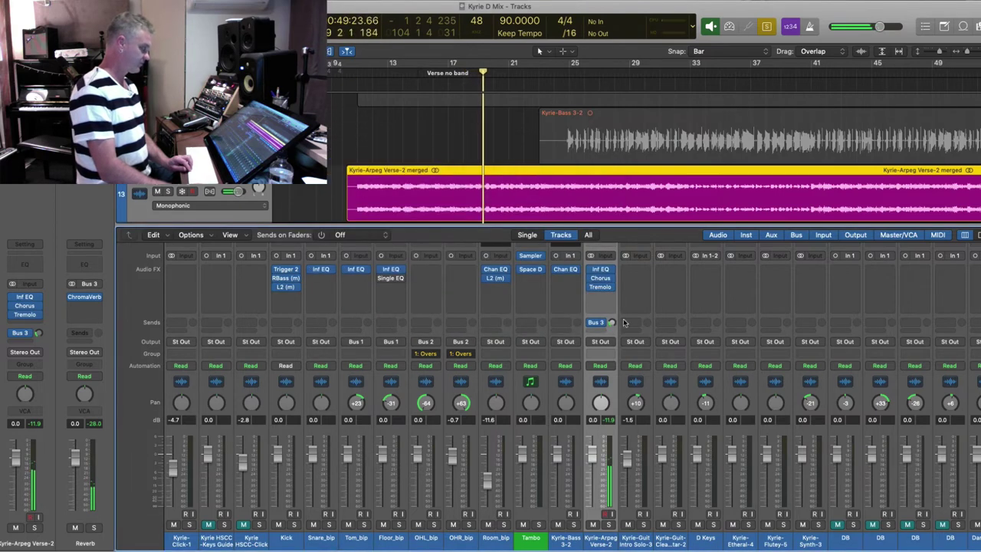
- Adjust the Kyrie-Arpeg Verse-2 track's Bus 3 send and insert a Single Band EQ in Low Cut mode at 20 Hz
drag(611, 323, 611, 334)
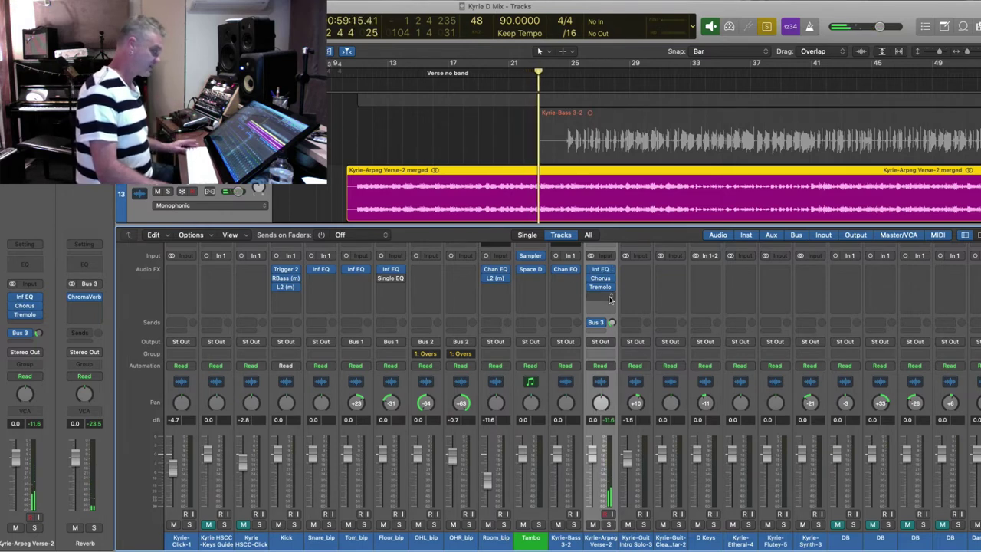
click(610, 299)
mouse_move(613, 471)
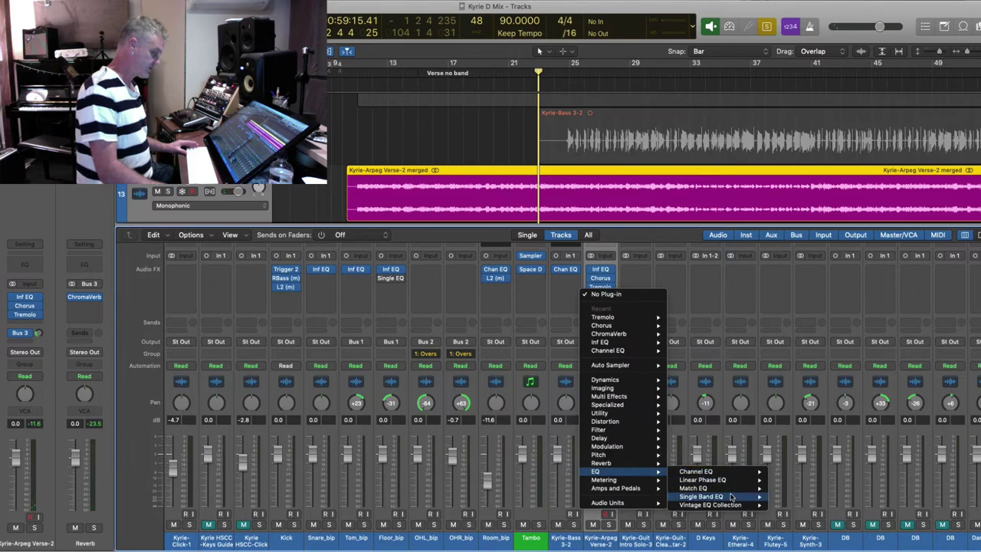
mouse_move(732, 498)
click(790, 497)
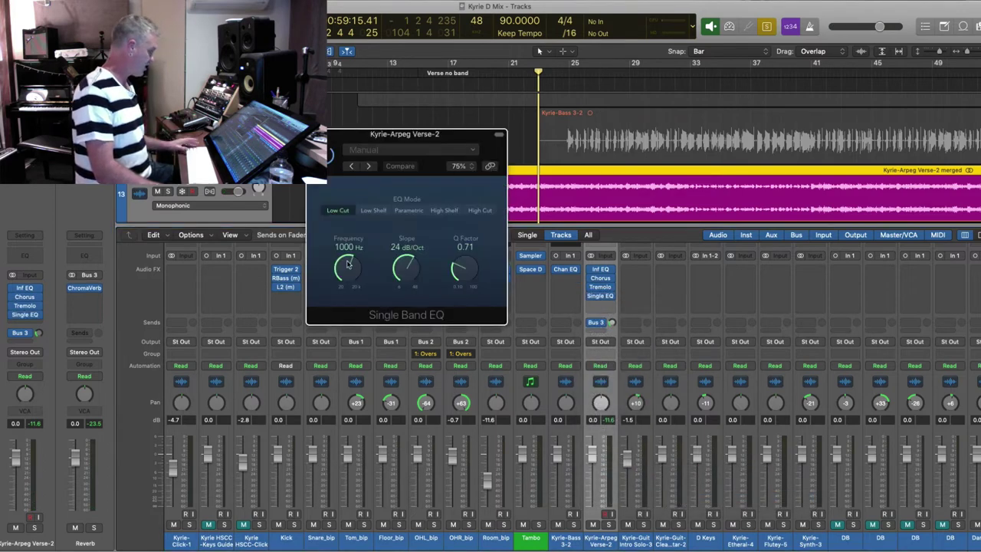
drag(351, 280, 360, 388)
key(space)
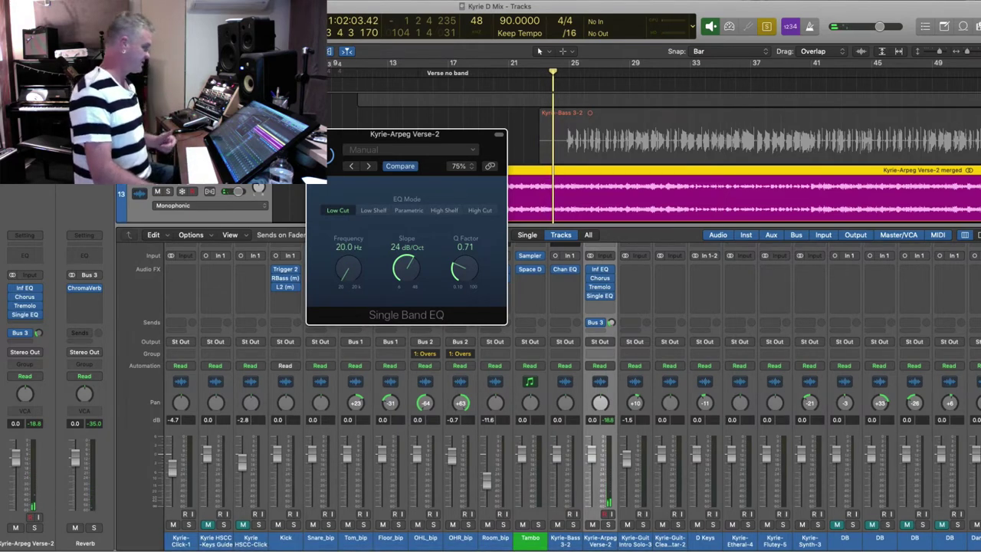
key(super+w)
click(215, 206)
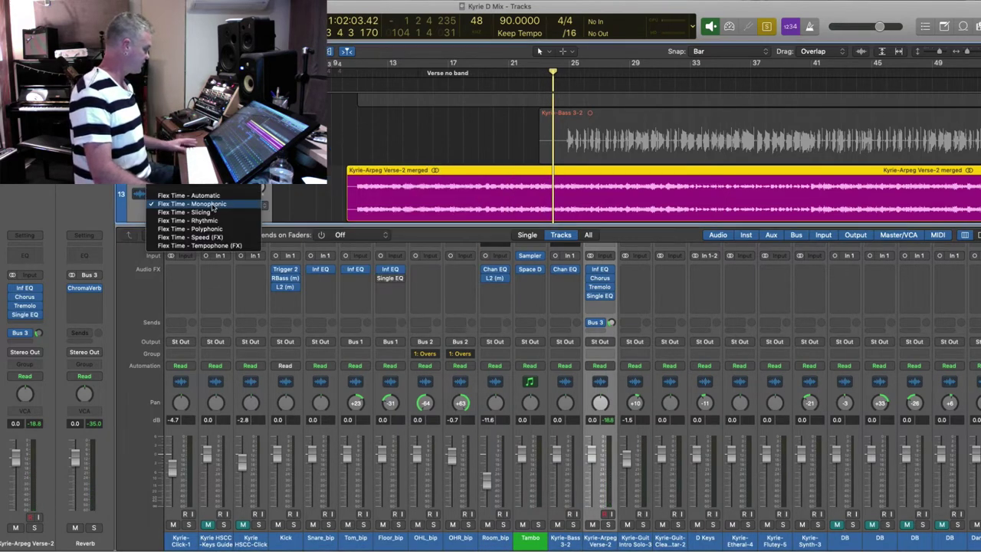
click(255, 188)
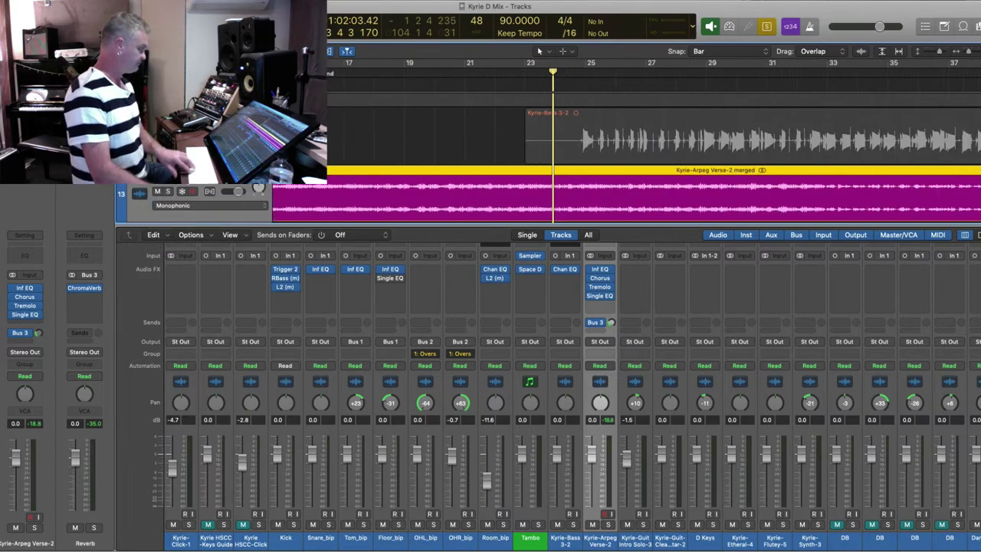
- Show automation for the Kyrie-Arpeg Verse-2 track and display the Single EQ's Frequency parameter in its lane
key(z)
key(super+Left)
key(super+Left)
key(super+Left)
key(super+Up)
key(super+Up)
key(super+Up)
key(super+Up)
key(a)
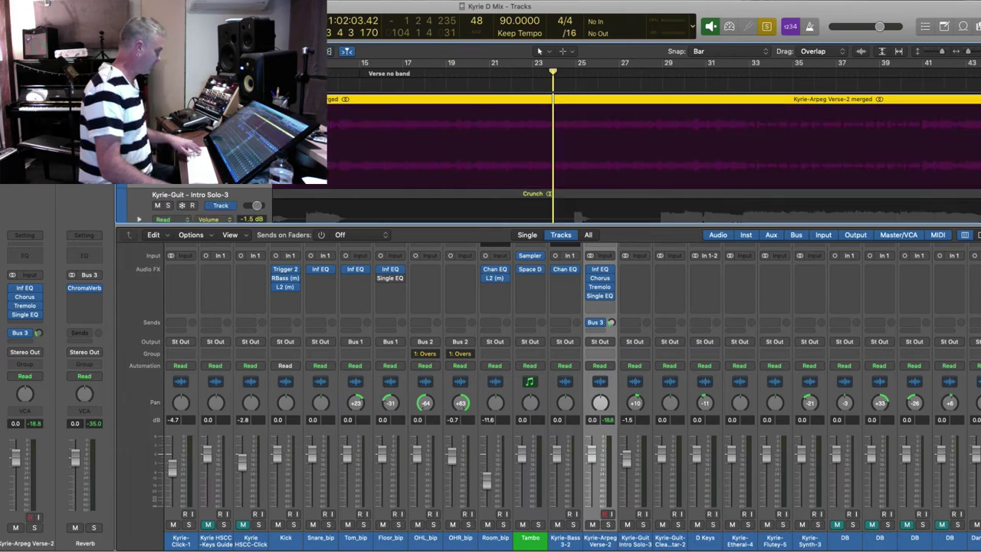
click(214, 155)
mouse_move(270, 210)
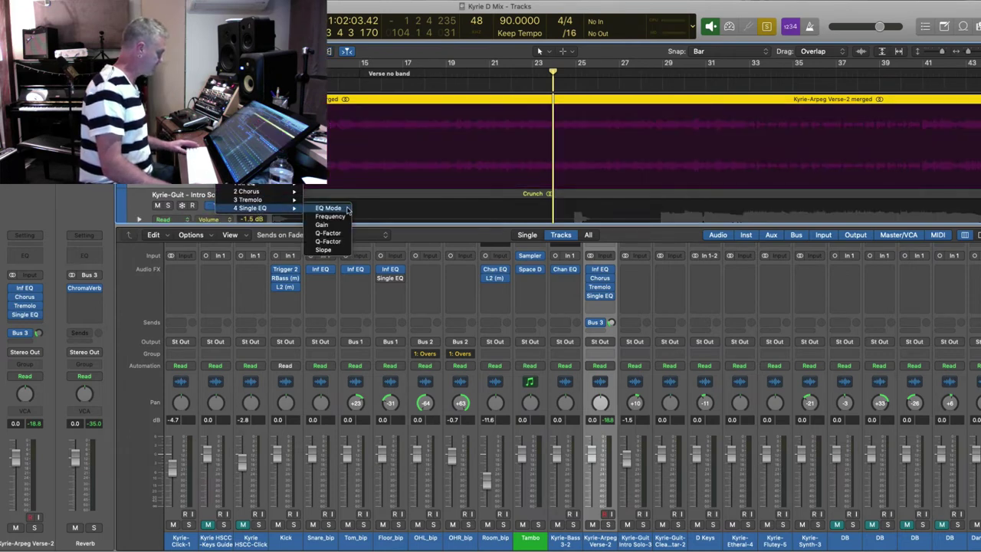
- Automate the Kyrie-Arpeg Verse-2 track's Single EQ frequency to jump from 20 Hz to 98 Hz just before bar 25
click(631, 157)
key(super+Up)
scroll(649, 153, up, 2)
key(super+Right)
scroll(613, 115, up, 4)
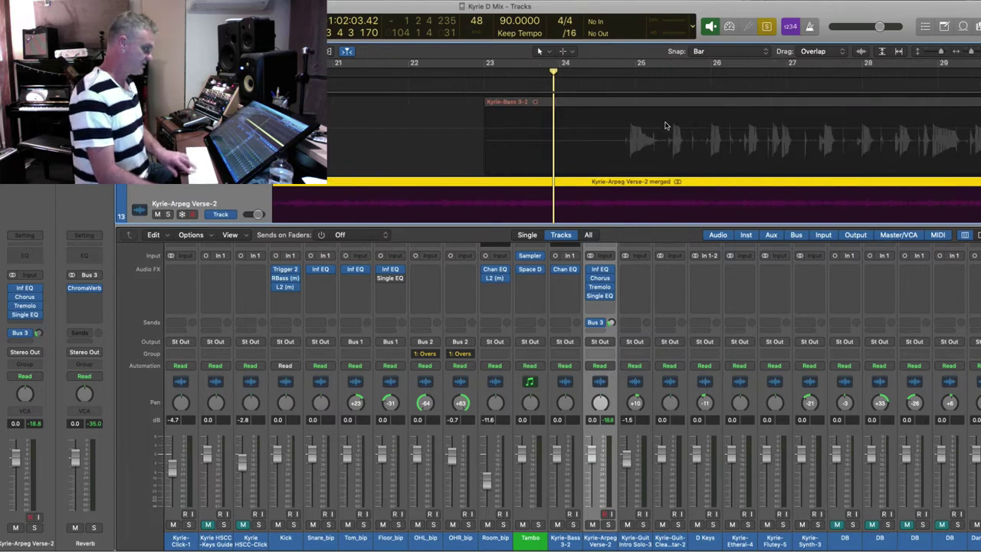
scroll(703, 180, down, 2)
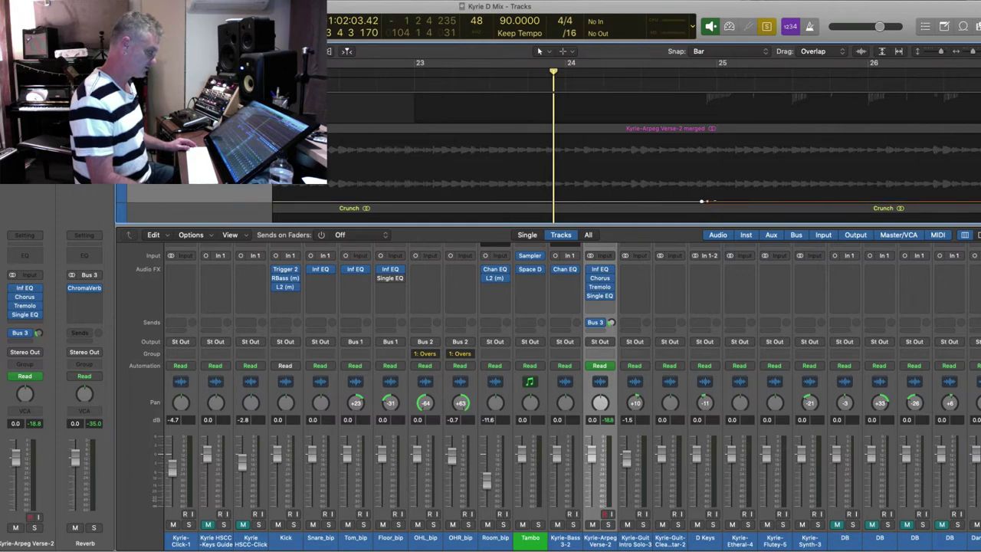
drag(702, 200, 707, 186)
key(super+Left)
key(super+Left)
key(s)
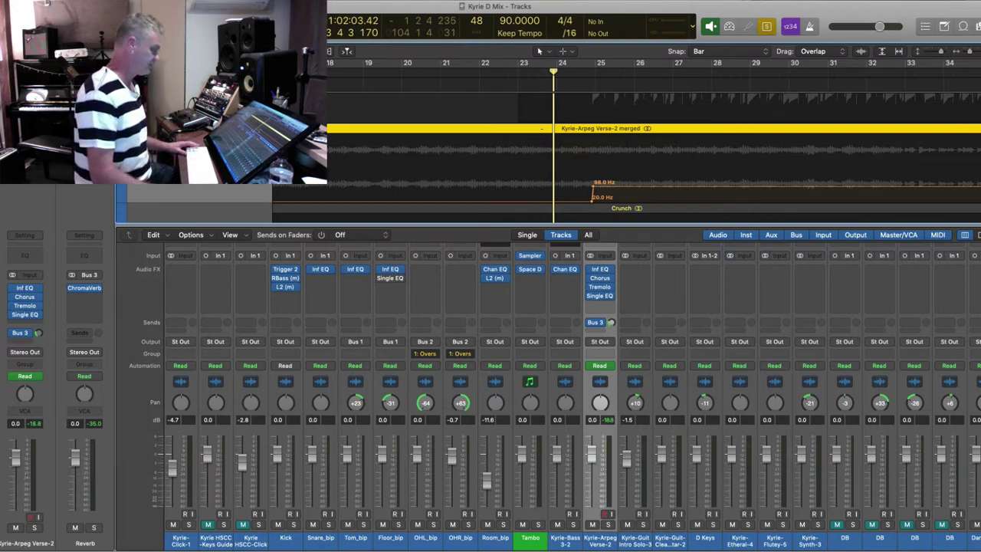
- Examine the frequency automation along the Kyrie-Arpeg Verse-2 track up to the end of the song
scroll(728, 146, right, 15)
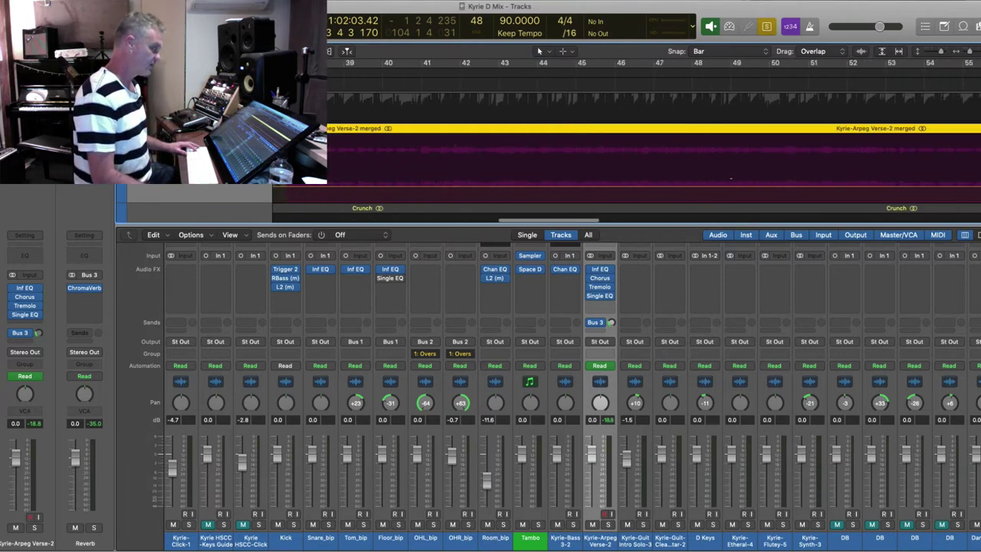
scroll(731, 178, right, 8)
scroll(731, 179, up, 3)
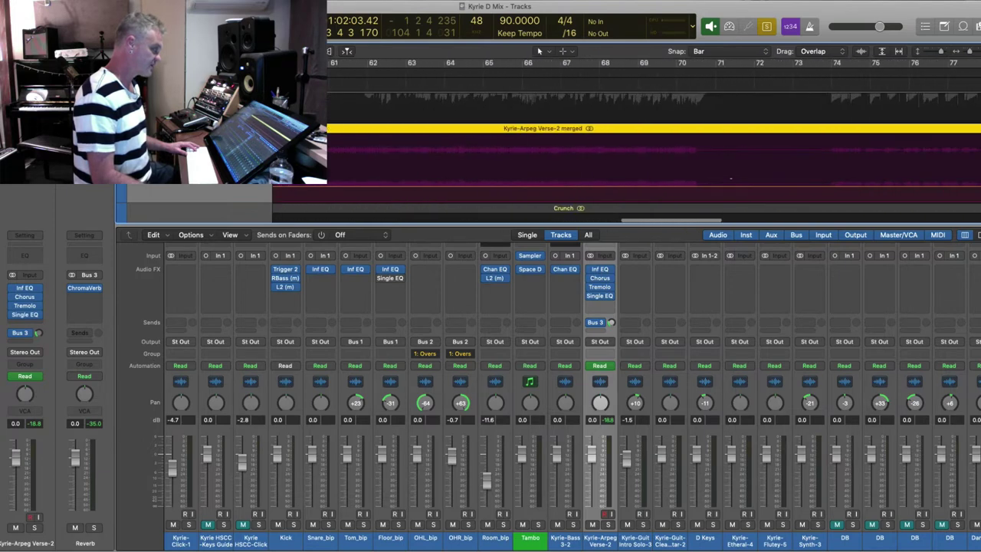
scroll(540, 51, down, 2)
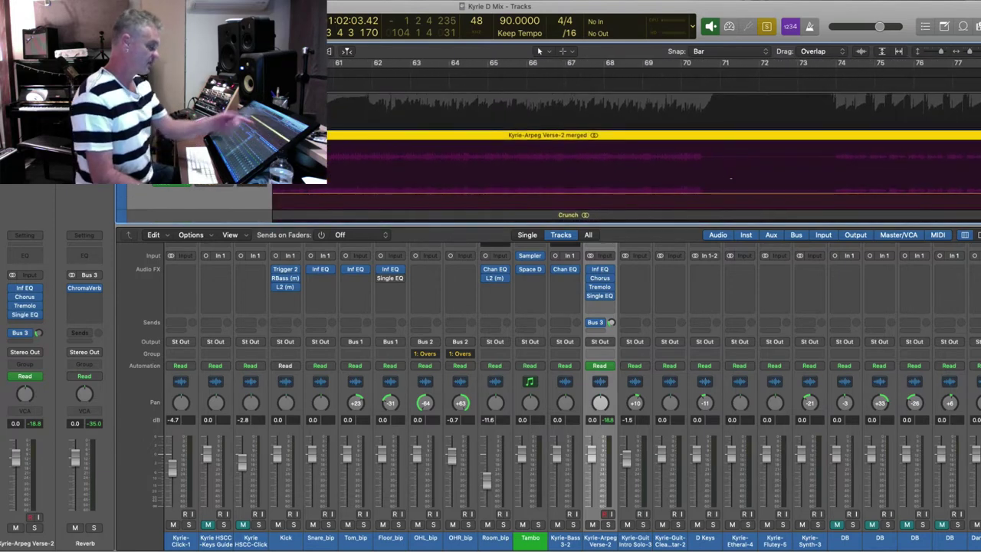
scroll(540, 51, right, 5)
scroll(540, 51, right, 8)
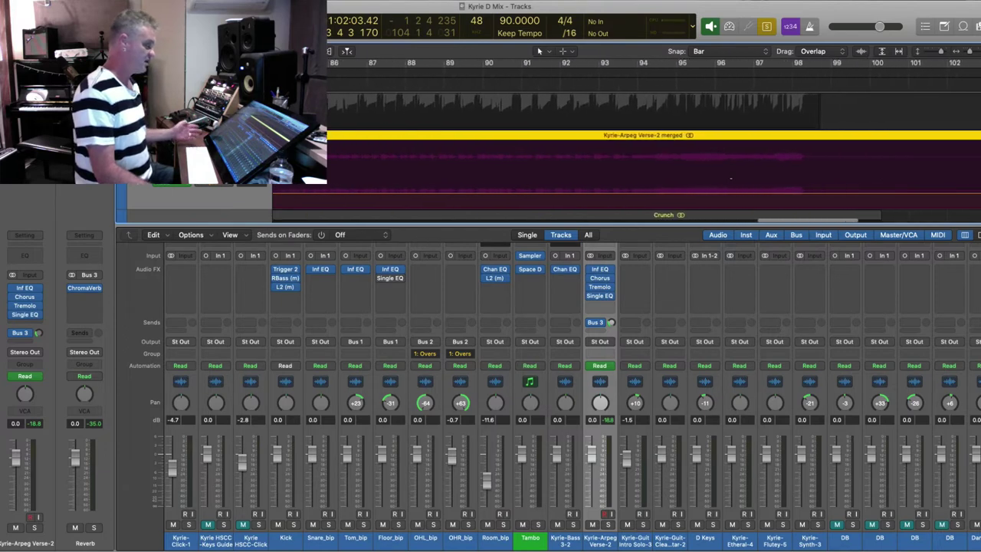
scroll(539, 51, left, 20)
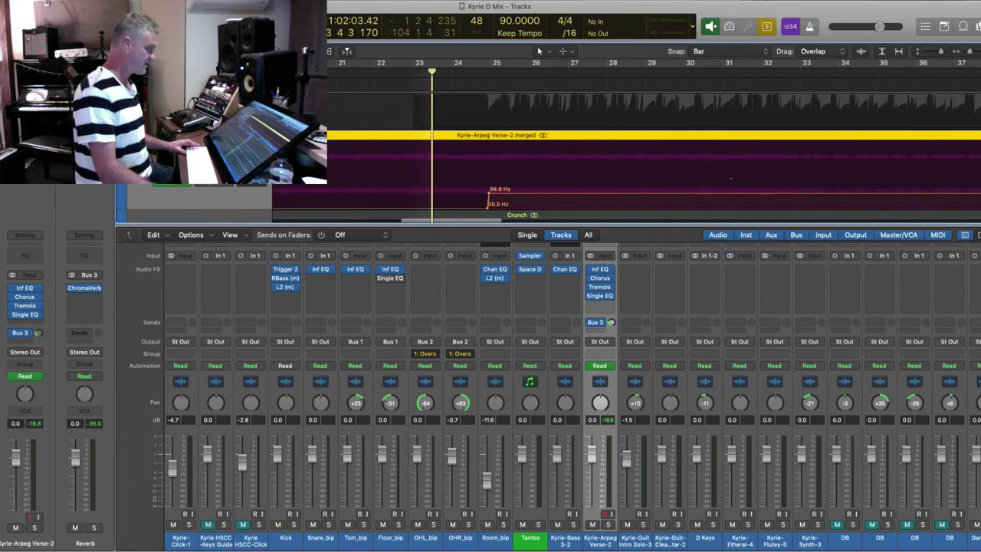
- Play the soloed Kyrie-Arpeg Verse-2 track from about bar 22 through the frequency jump, and turn solo off to hear the full mix
key(ctrl+s)
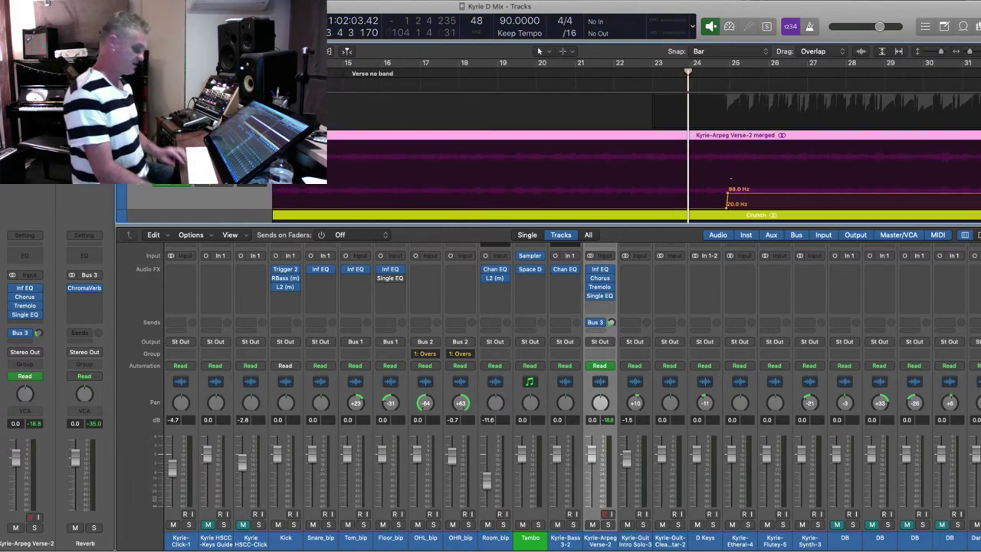
key(super+Left)
key(ctrl+s)
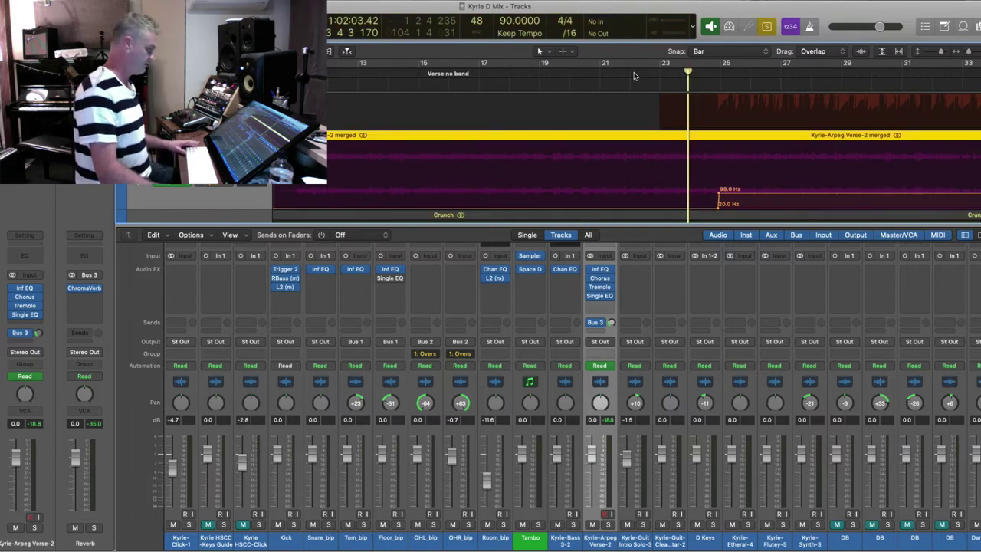
double_click(635, 76)
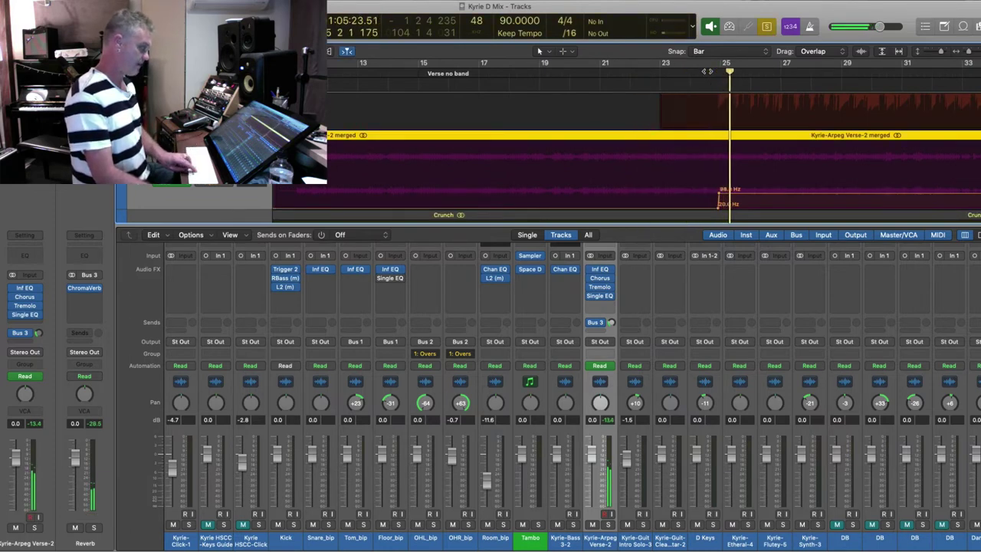
key(super+Up)
key(super+Up)
key(super+Up)
key(super+Up)
key(super+Up)
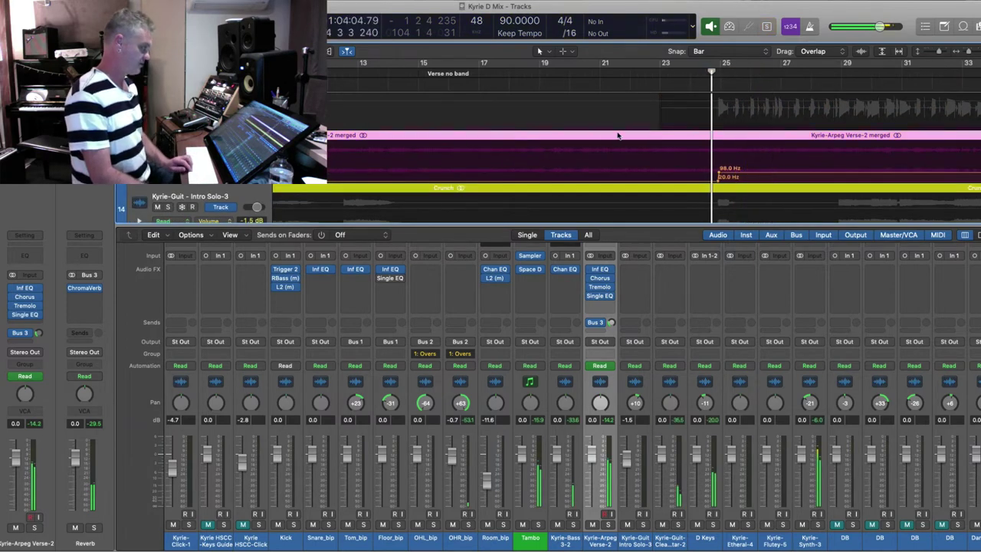
key(super+Up)
key(super+Up)
key(super+Up)
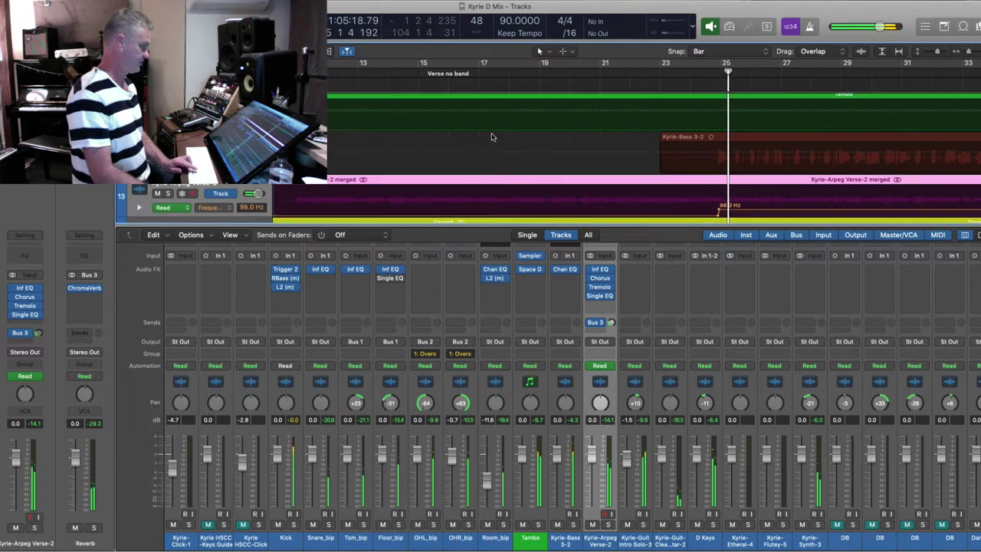
- Hide the track automation and the mixer, and bring the vocal tracks of the arrangement into view
key(super+Left)
key(super+Left)
key(super+Left)
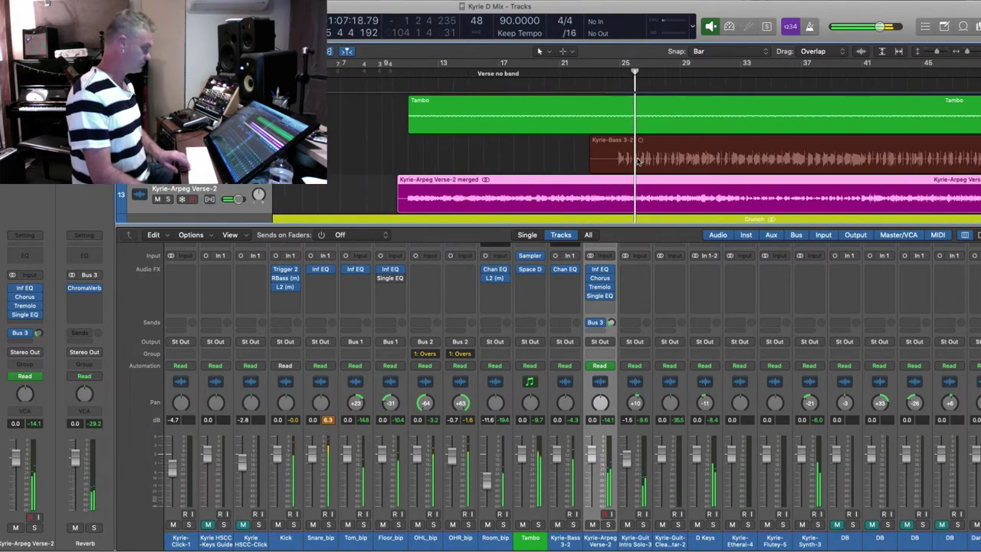
scroll(597, 165, up, 1)
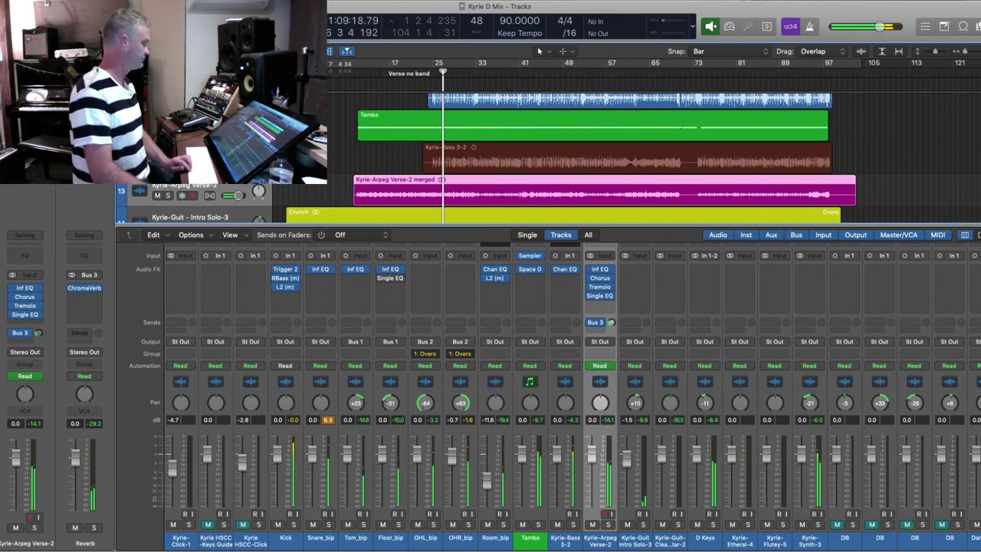
key(x)
scroll(461, 500, down, 6)
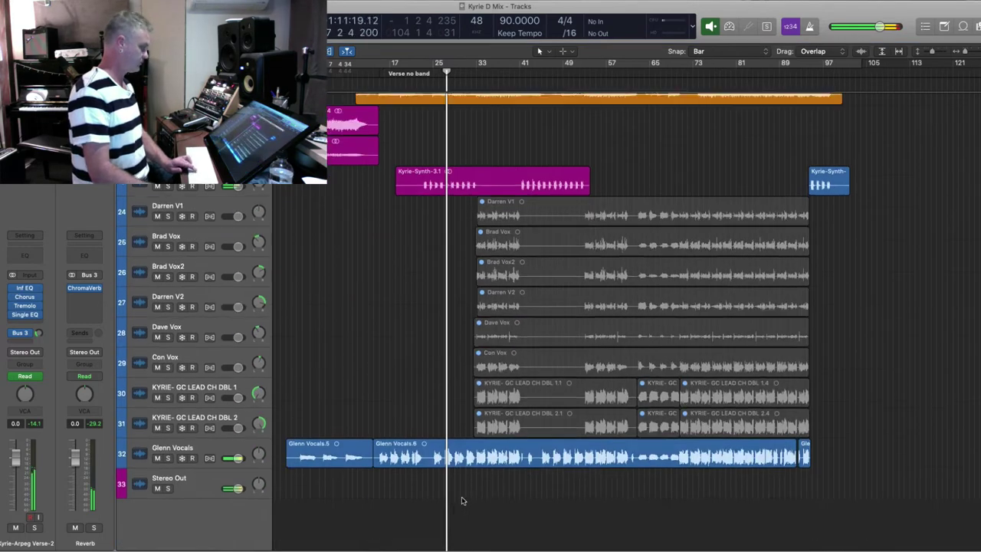
- Select vocal track 32 and lower its volume fader to -1.8 dB during playback
key(super+Up)
key(super+Up)
key(super+Up)
click(238, 463)
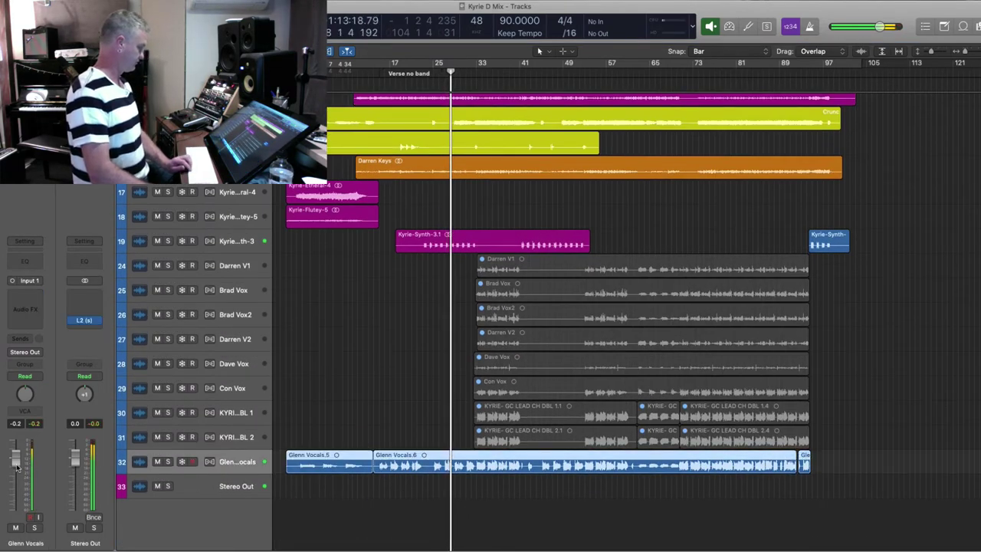
drag(16, 464, 16, 469)
click(355, 400)
key(super+Up)
- Add a Bus 3 reverb send to vocal track 32 and set its level to -12.0 dB during playback
click(27, 338)
mouse_move(68, 347)
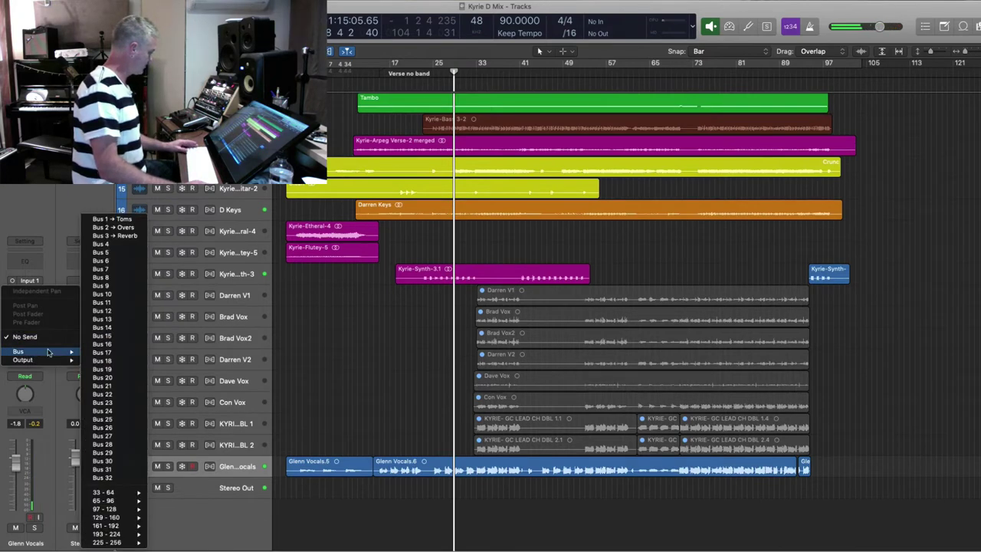
click(127, 236)
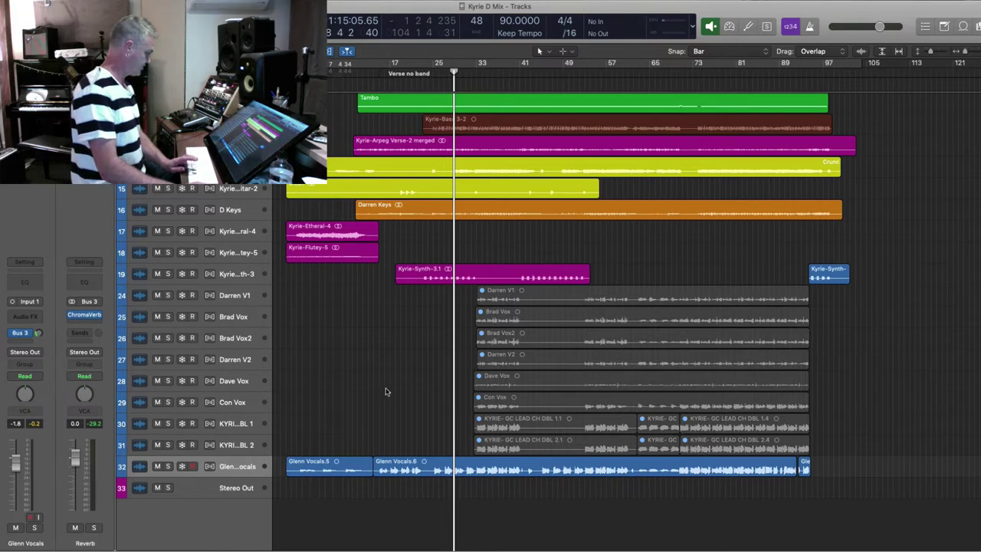
key(space)
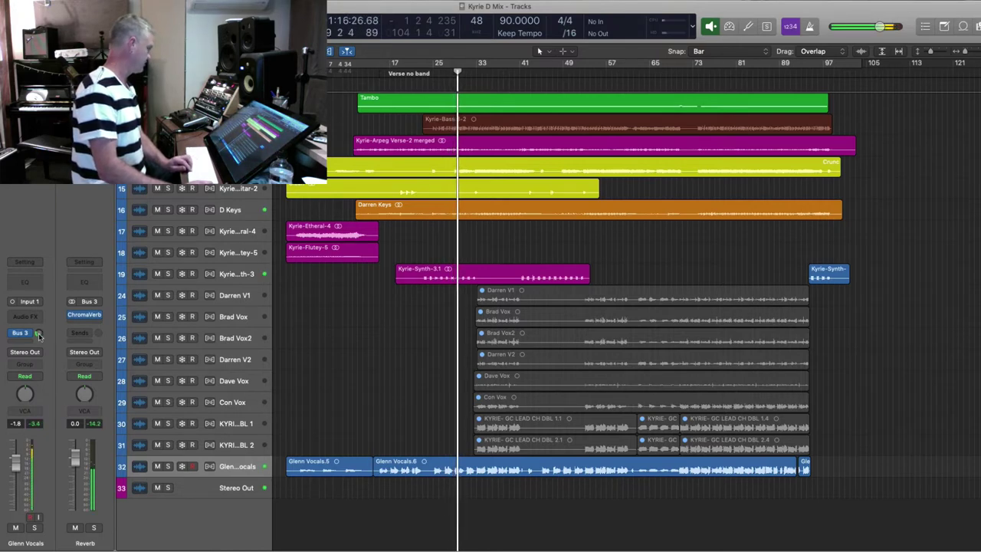
drag(39, 334, 39, 337)
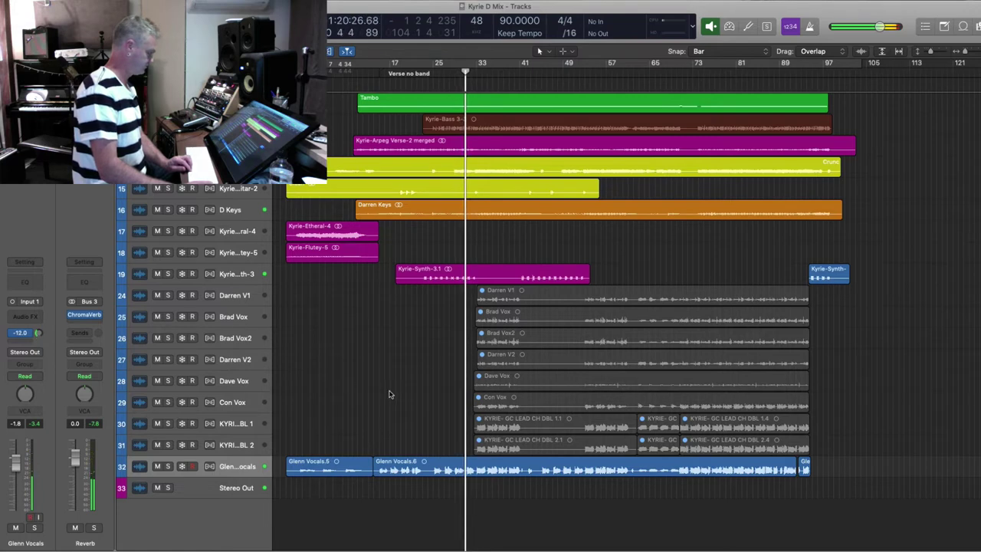
- Insert a Channel EQ on vocal track 32 and replace it with Slate Digital's Inf EQ
double_click(24, 284)
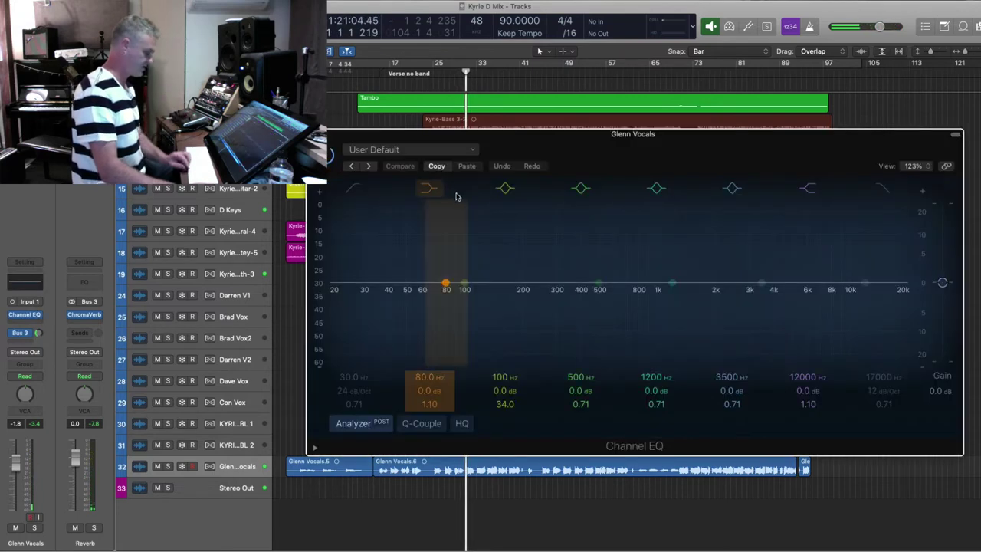
click(35, 312)
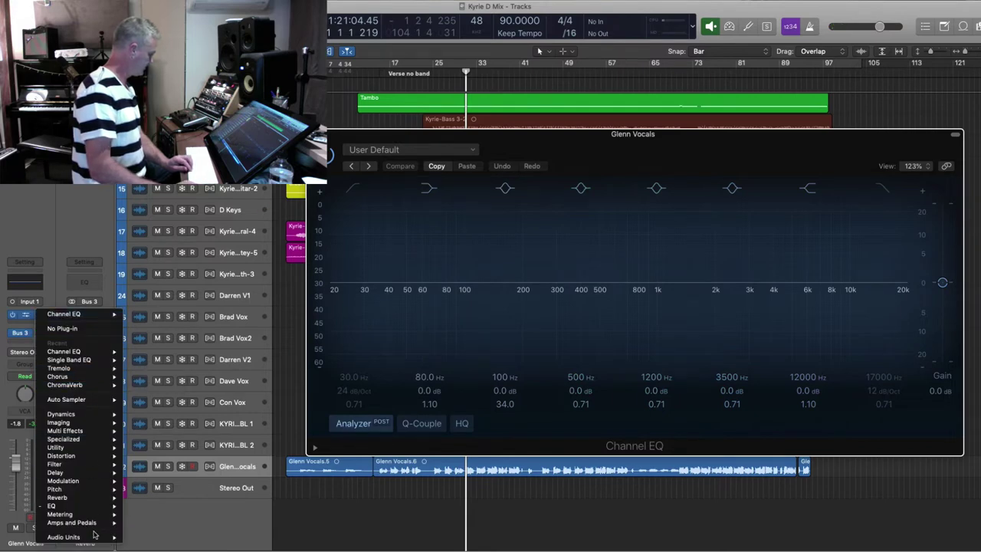
mouse_move(93, 539)
mouse_move(190, 526)
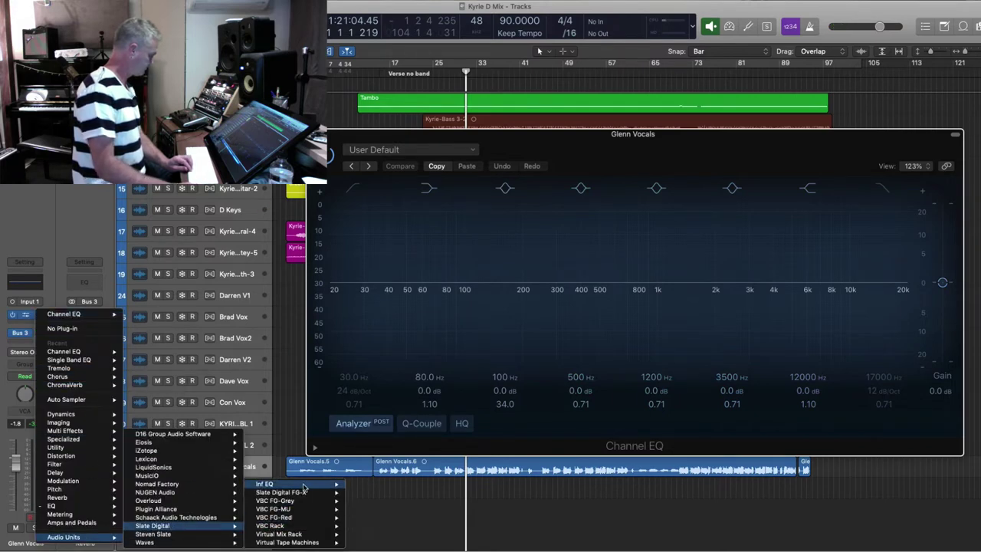
click(362, 484)
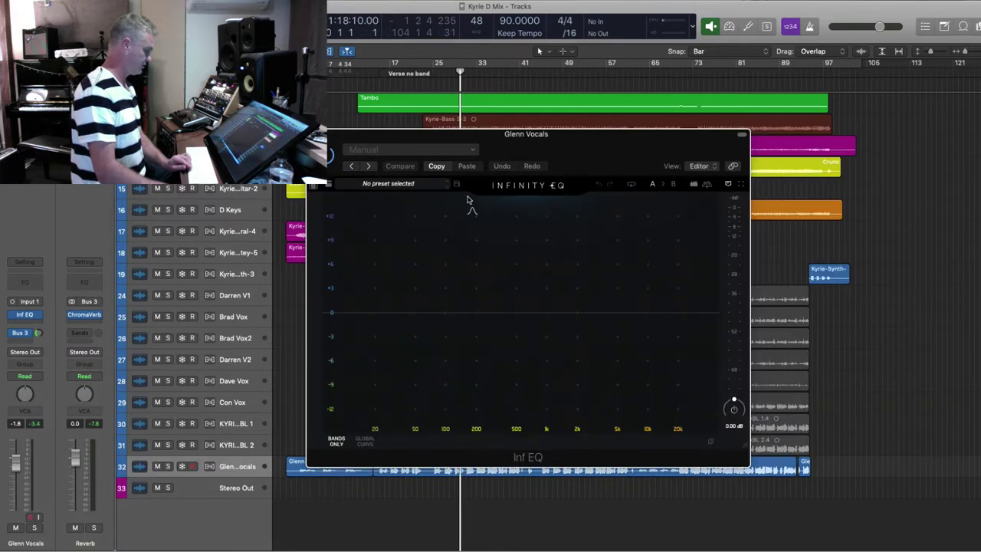
- Sweep a new Inf EQ band on the vocal during playback and set it to a narrow -1.75 dB cut at 2.15 kHz
key(space)
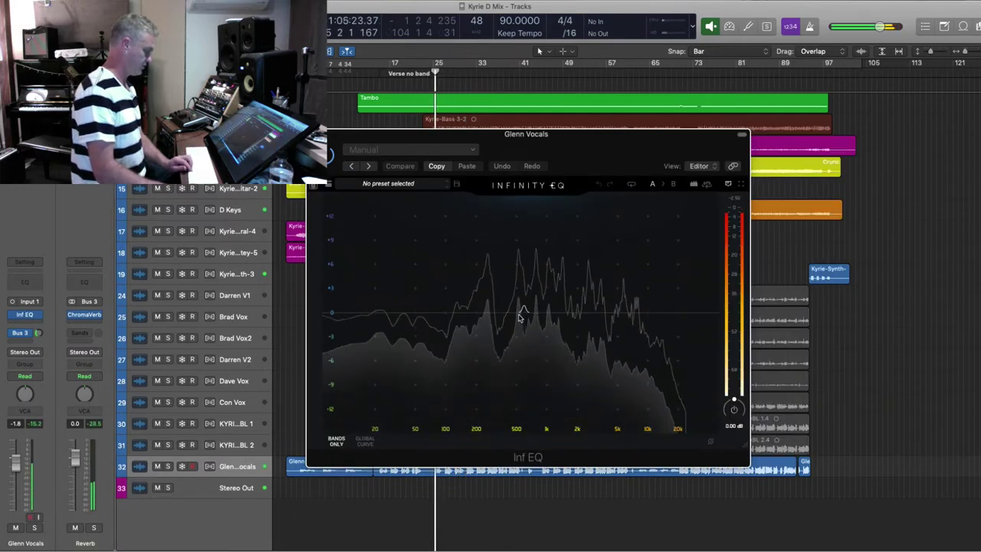
drag(523, 312, 539, 276)
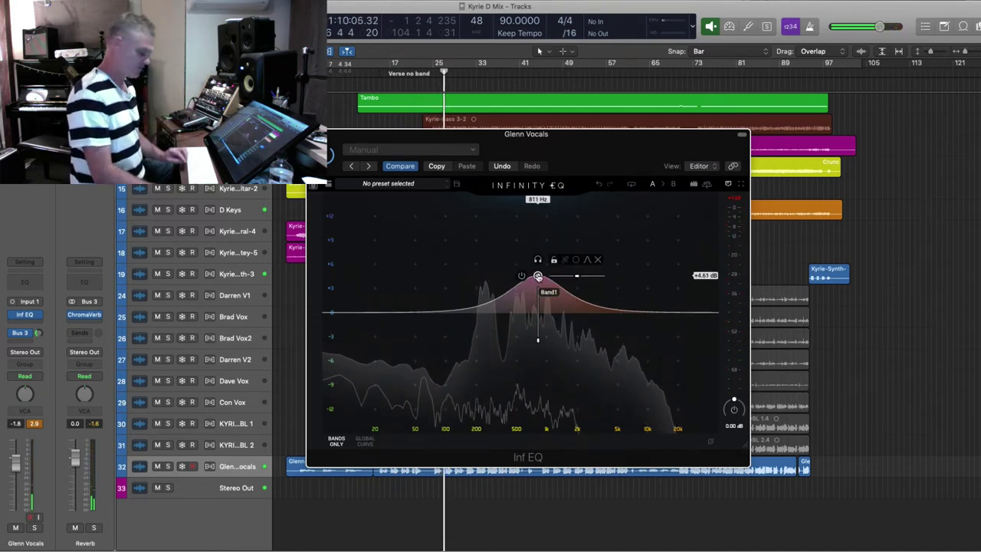
key(space)
key(comma)
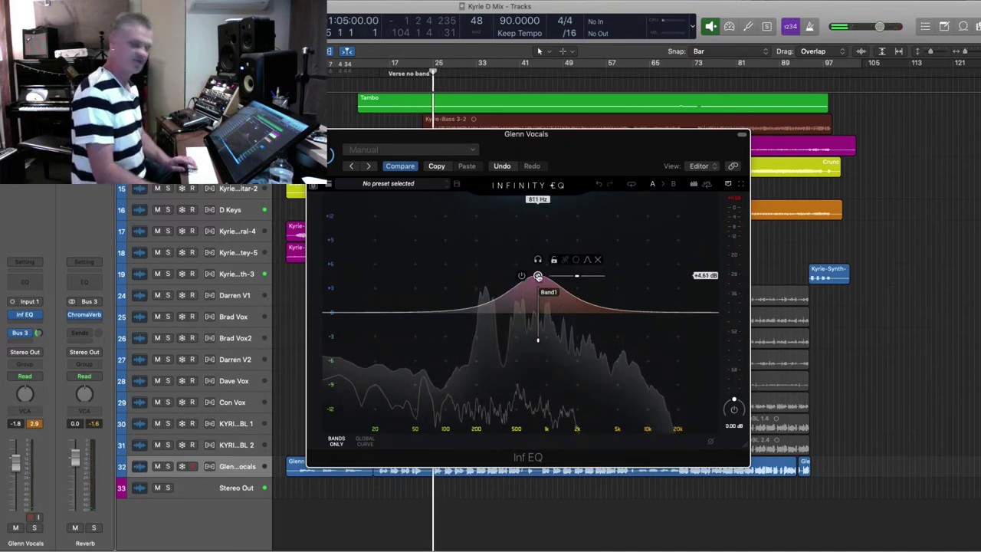
key(space)
drag(538, 276, 580, 320)
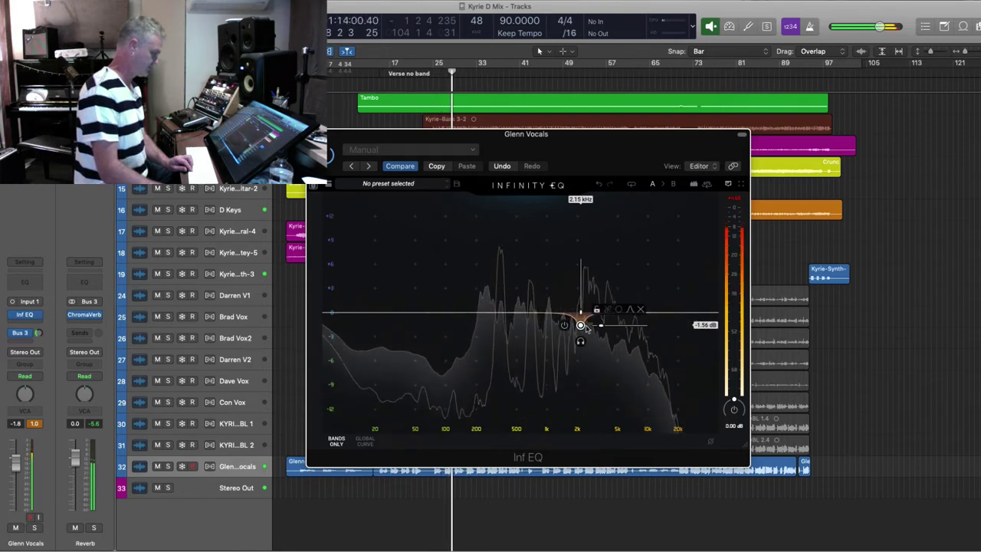
drag(585, 329, 585, 330)
key(space)
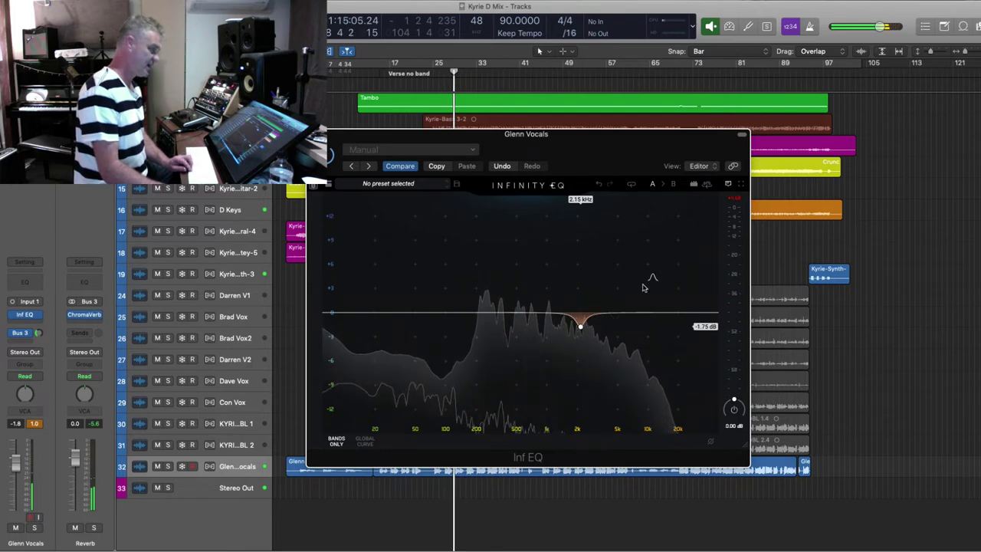
- Add two boosts to the vocal's Inf EQ: about +1.88 dB at 8.32 kHz and +2.34 dB at 106 Hz
click(627, 292)
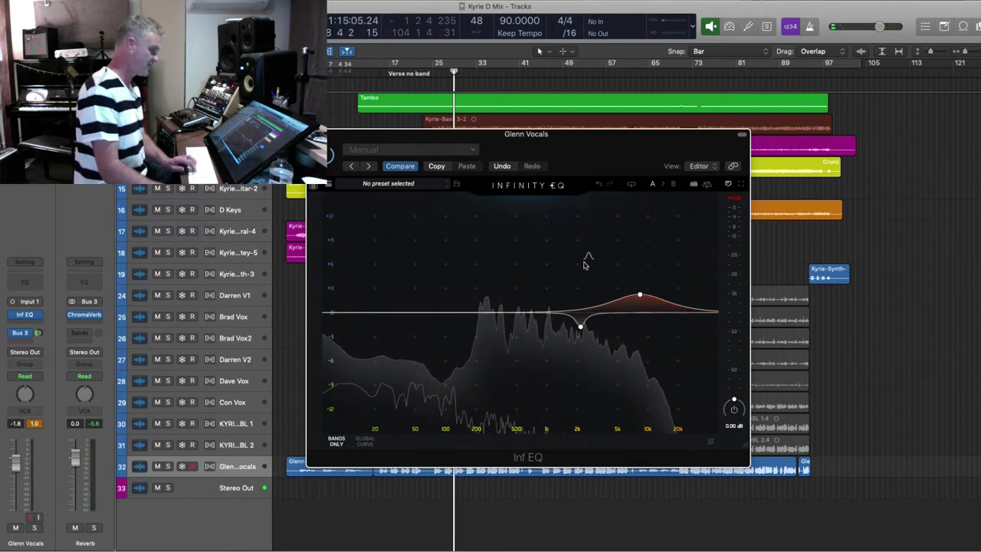
key(space)
drag(640, 295, 640, 297)
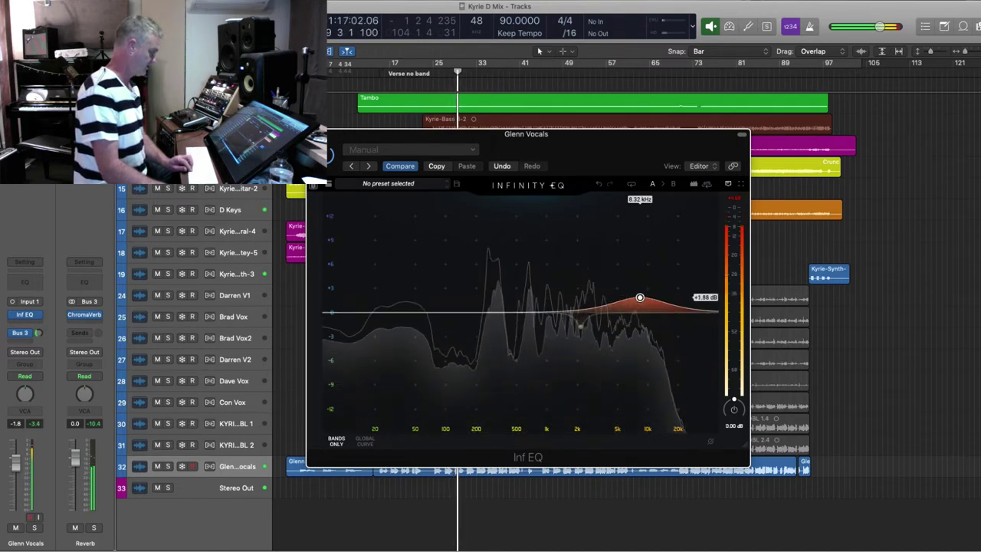
click(454, 306)
drag(453, 307, 449, 294)
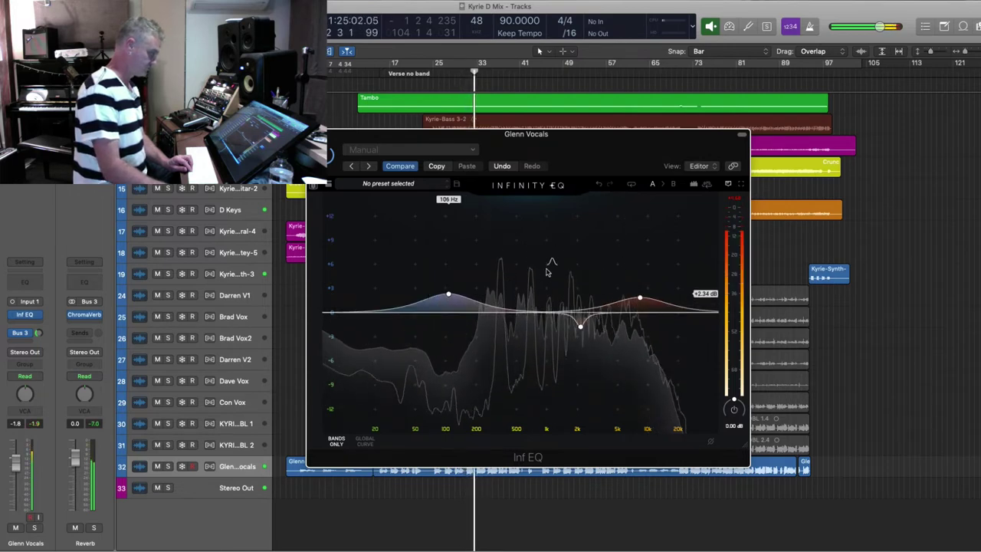
- Add a -1.10 dB cut at 840 Hz and a low cut at 77.2 Hz to the vocal's Inf EQ, and close the EQ
click(528, 290)
drag(529, 289, 539, 322)
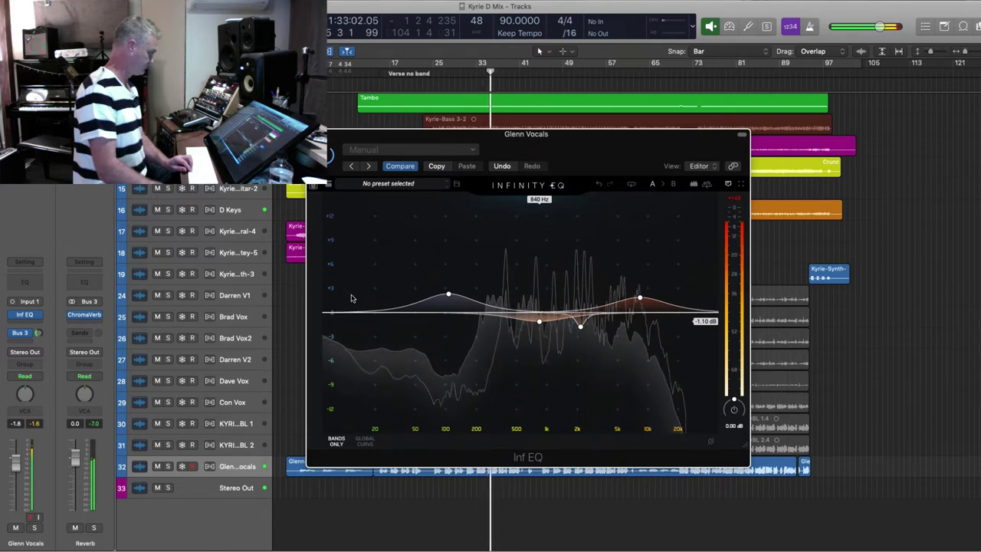
click(378, 331)
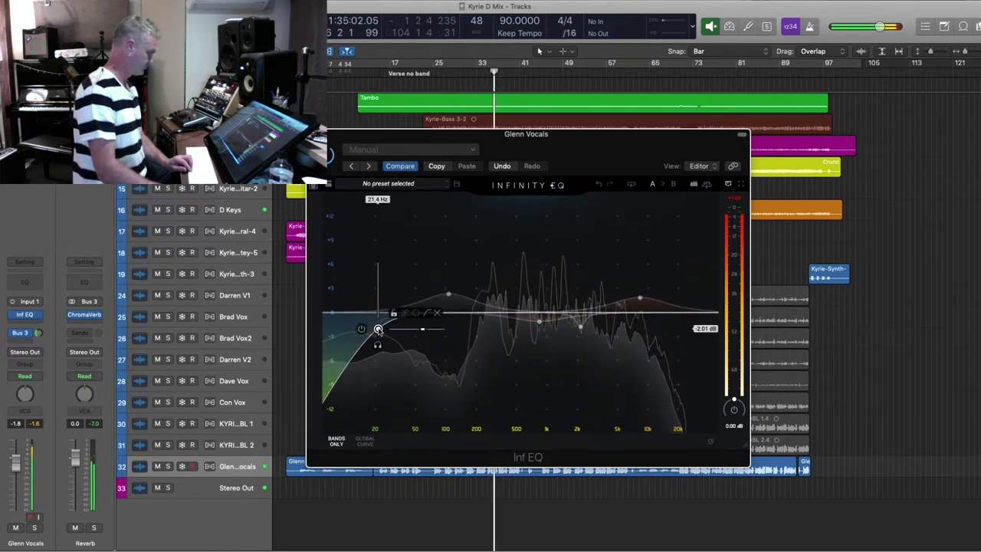
drag(378, 330, 434, 322)
click(448, 294)
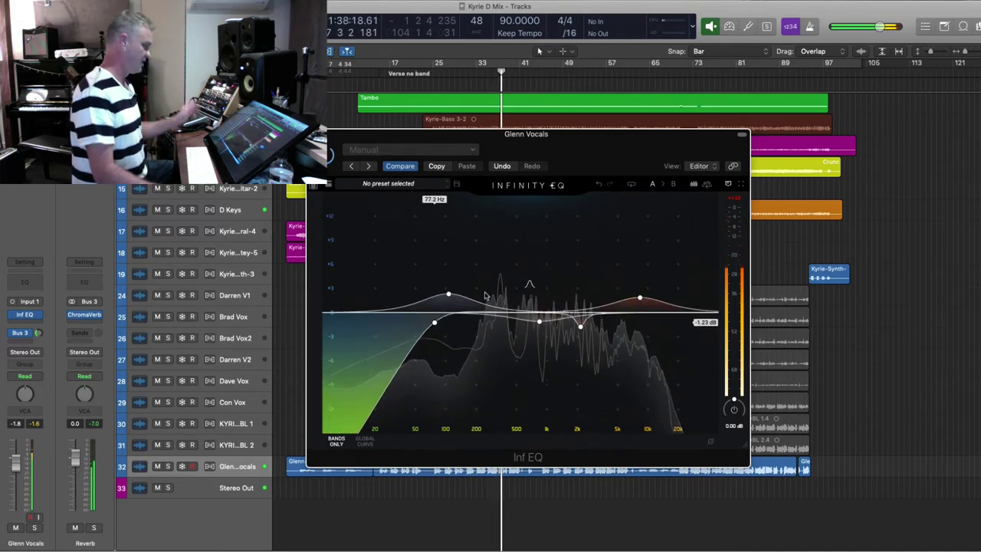
click(539, 321)
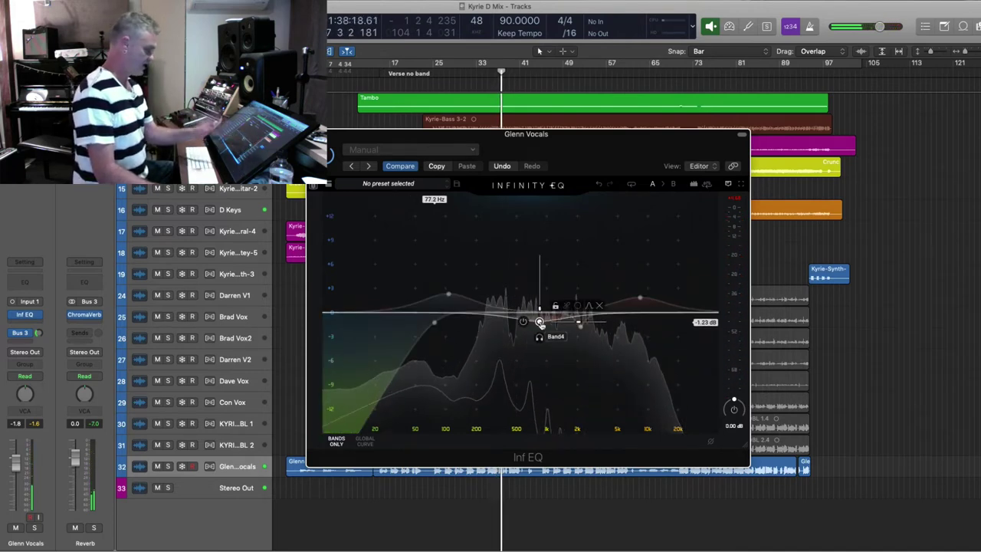
click(434, 323)
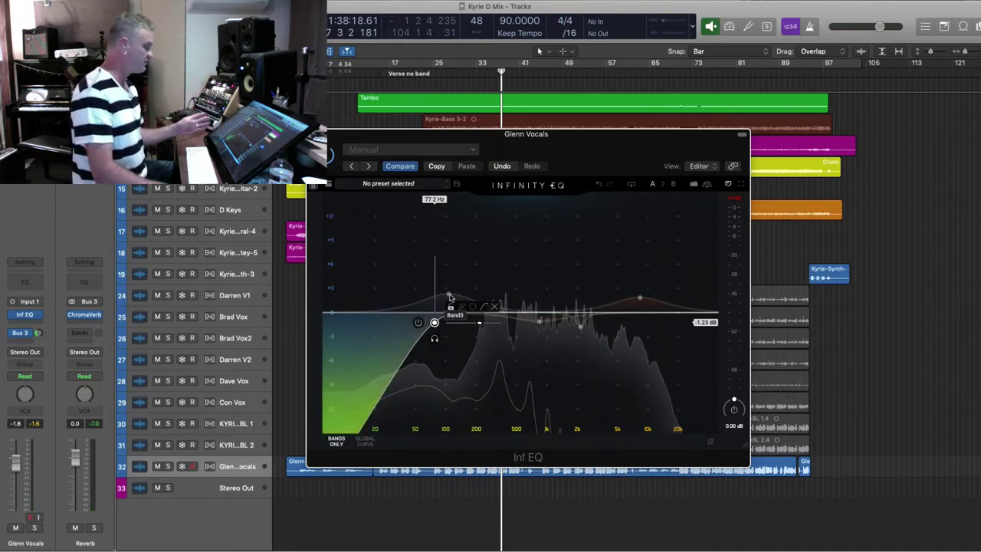
click(449, 295)
key(super+w)
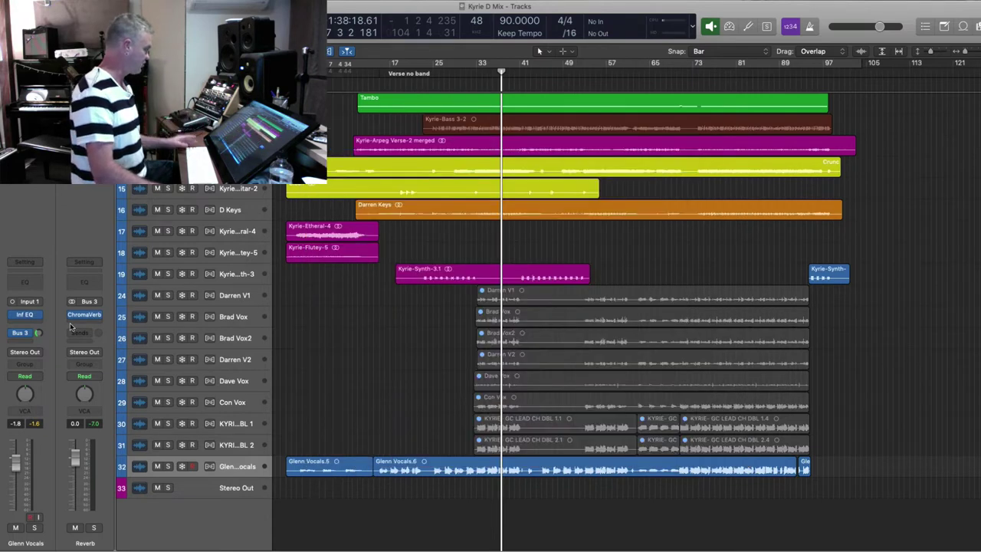
- Insert Slate Digital's Virtual Mix Rack after the vocal's Inf EQ and load a module chain that includes FG-401 and Revival
click(39, 321)
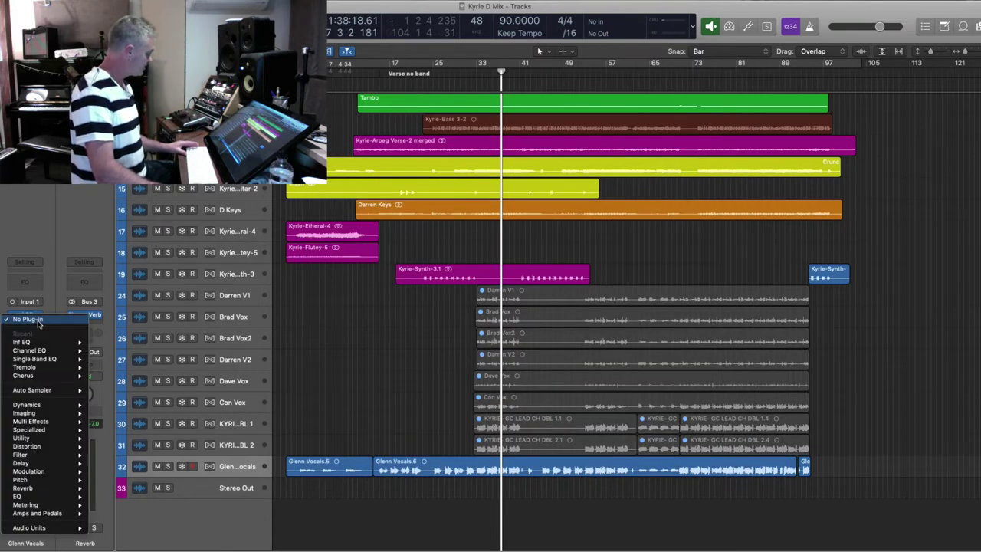
mouse_move(61, 529)
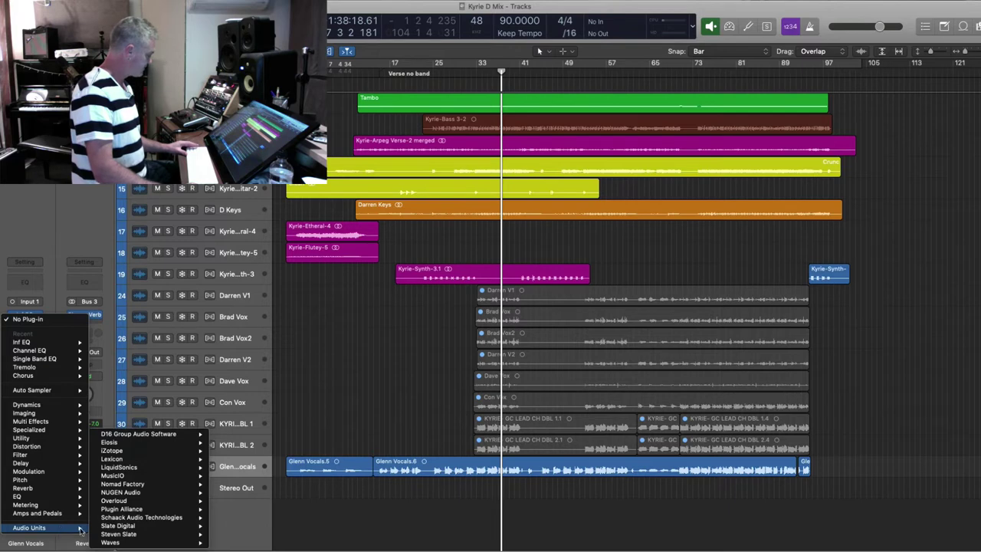
mouse_move(138, 527)
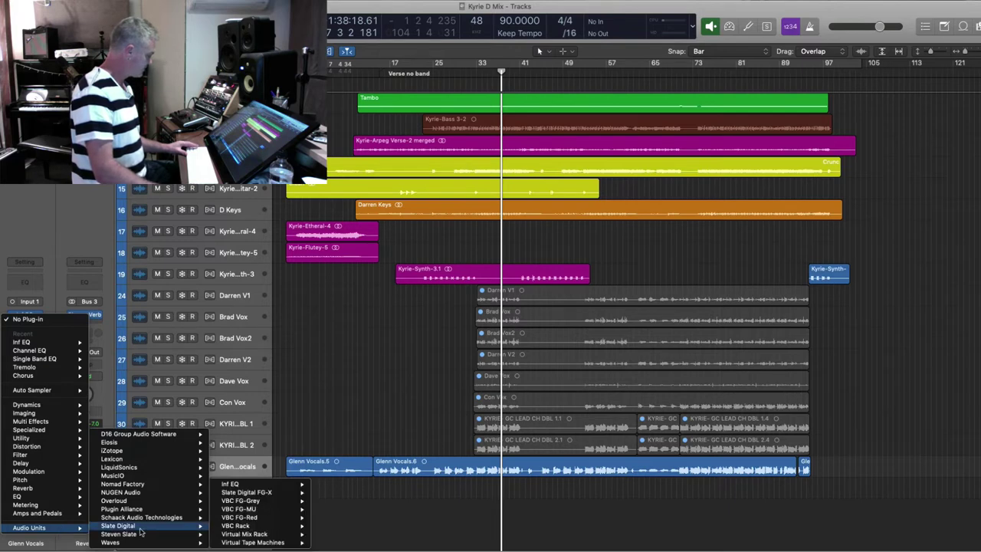
mouse_move(260, 534)
click(325, 534)
drag(580, 144, 341, 16)
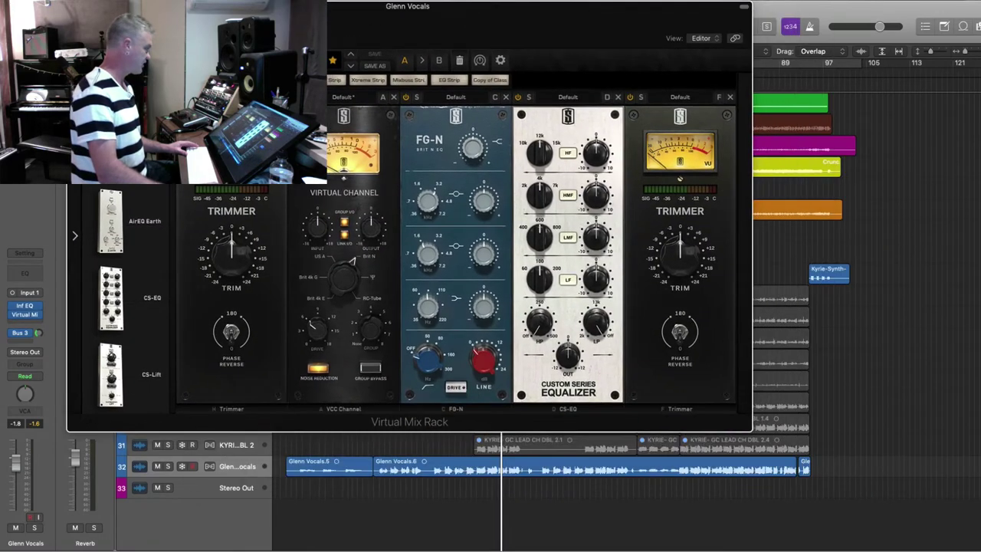
click(172, 24)
click(189, 244)
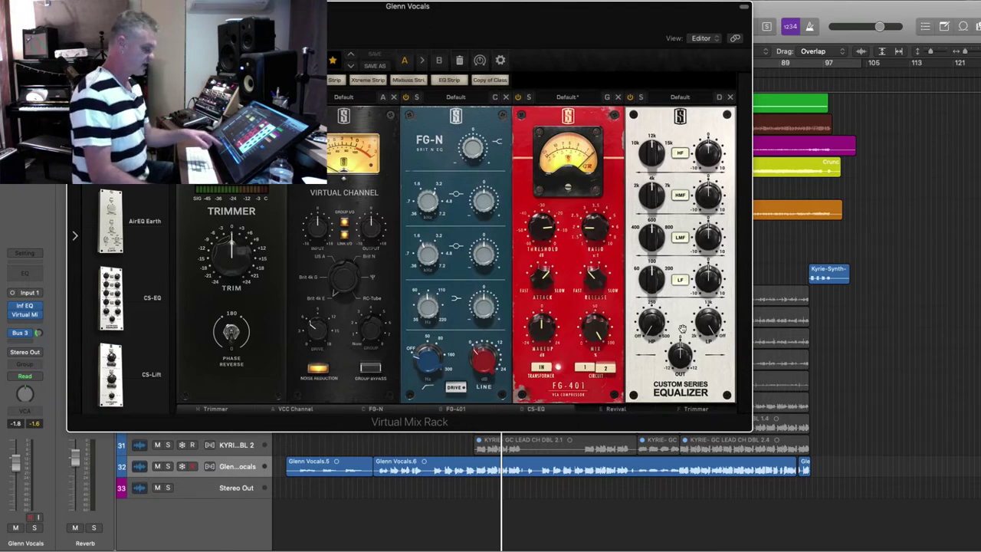
- Check the rack's Revival and output modules, and lower the first Trimmer's gain by a few dB against playback
click(620, 407)
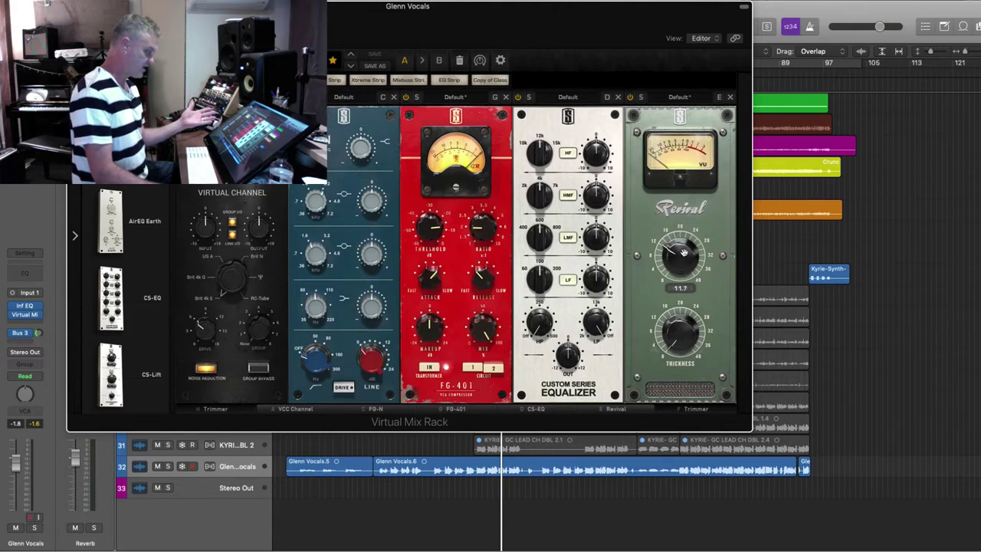
click(703, 411)
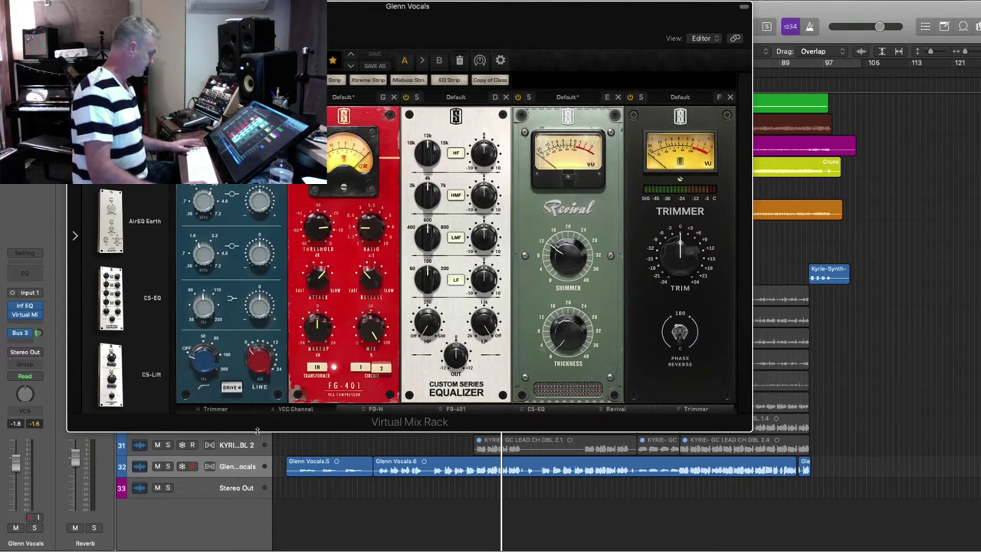
click(216, 408)
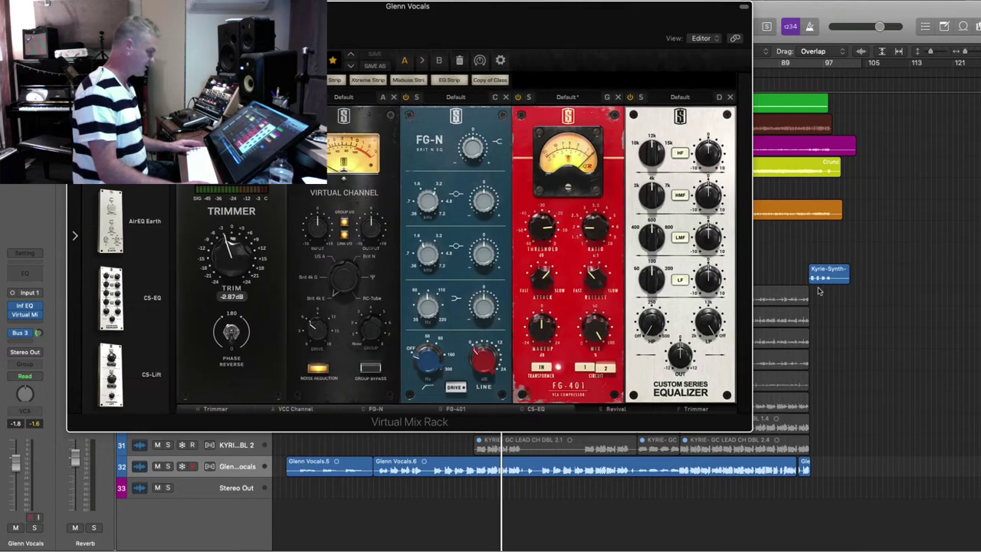
click(861, 363)
key(space)
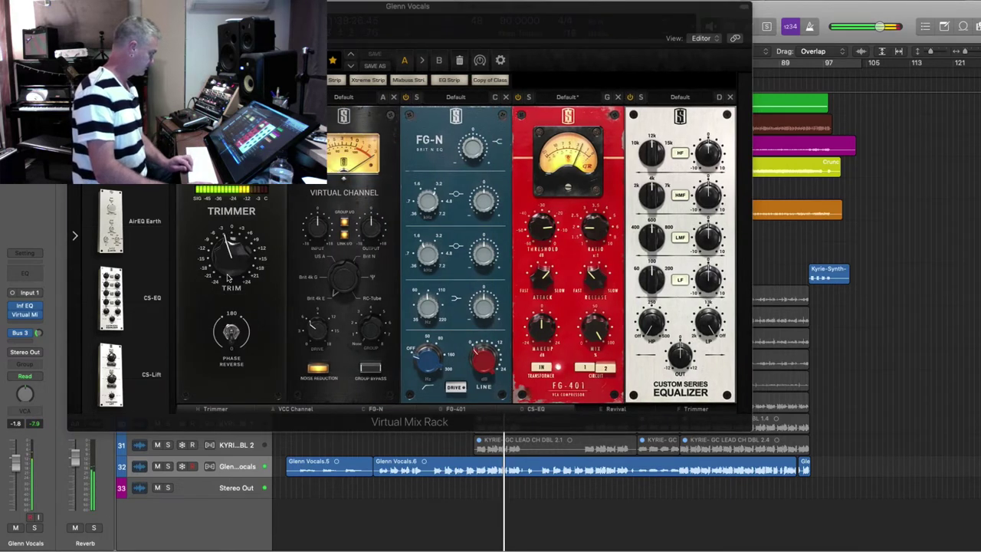
drag(226, 268, 226, 264)
- Adjust the FG-401 compressor's threshold and makeup gain on the vocal during playback
mouse_move(538, 229)
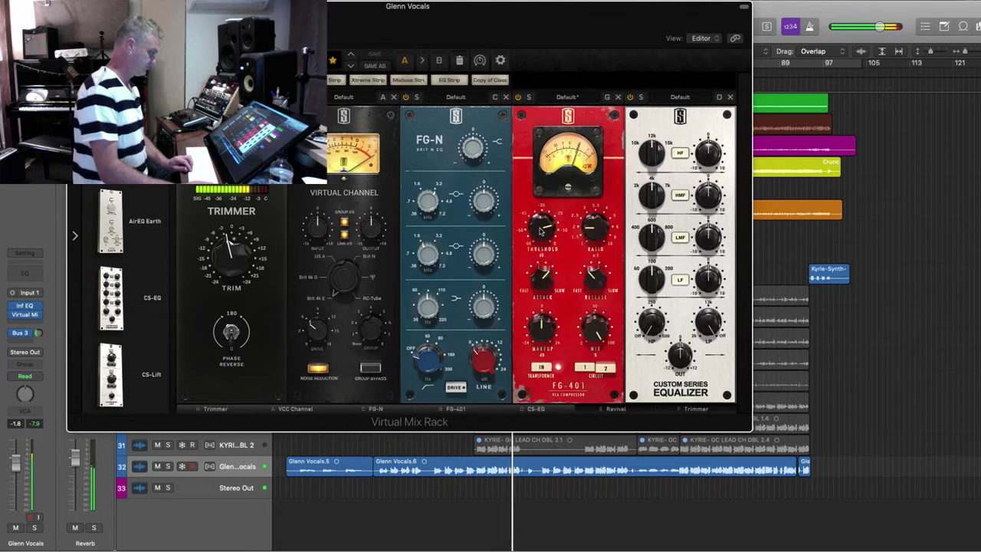
scroll(541, 230, up, 2)
mouse_move(546, 332)
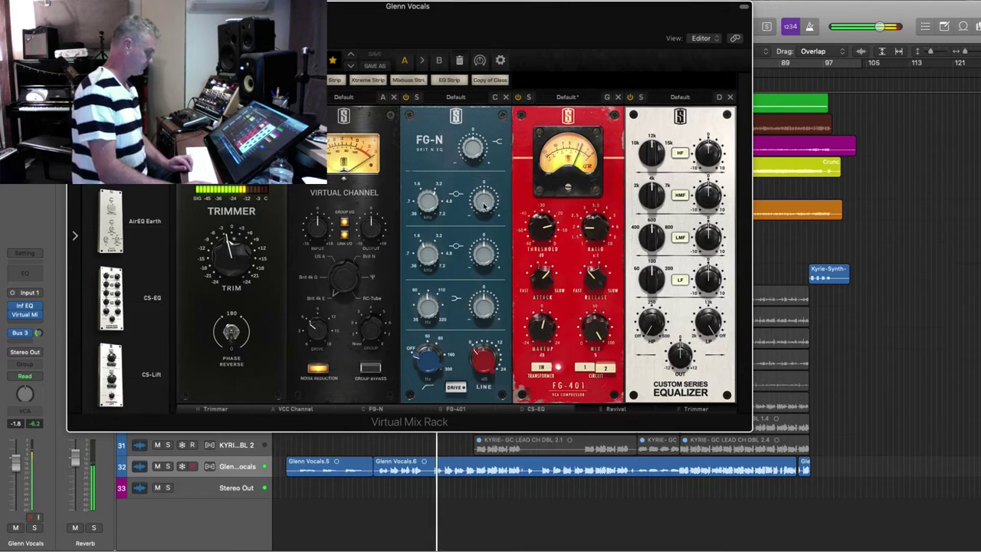
- Adjust the FG-N's low-band gain slightly, set the CS-EQ's HF gain to 1.64, and close the Virtual Mix Rack
drag(483, 311, 483, 305)
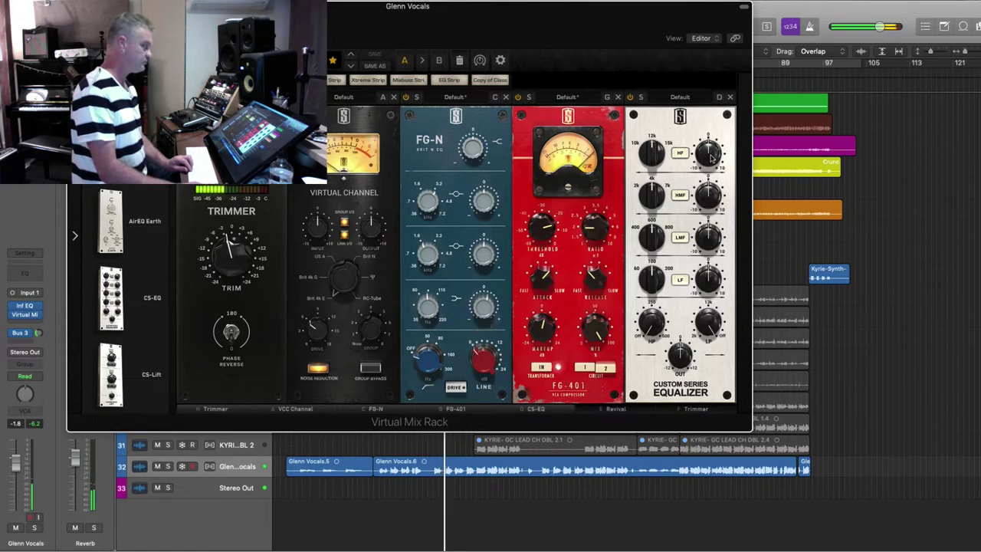
drag(711, 157, 711, 153)
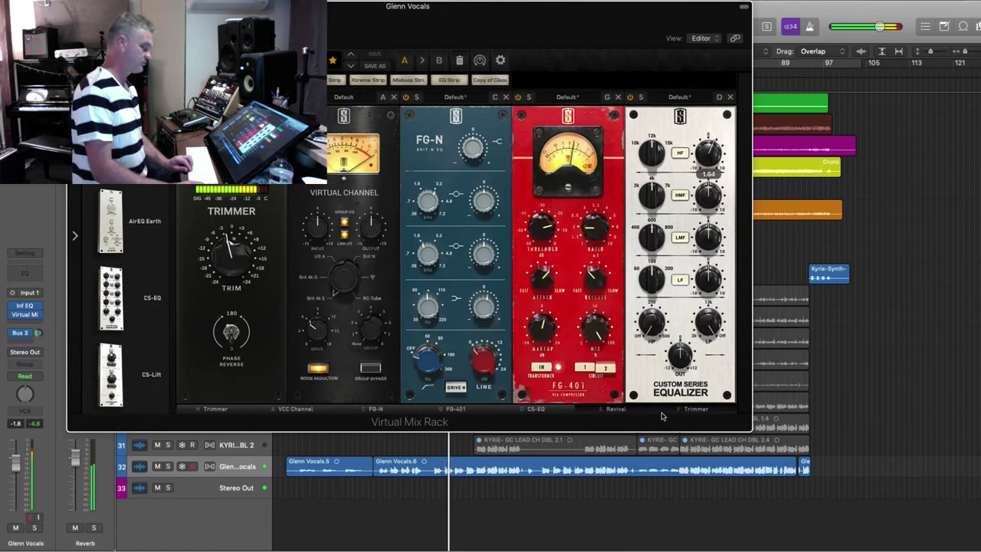
click(621, 411)
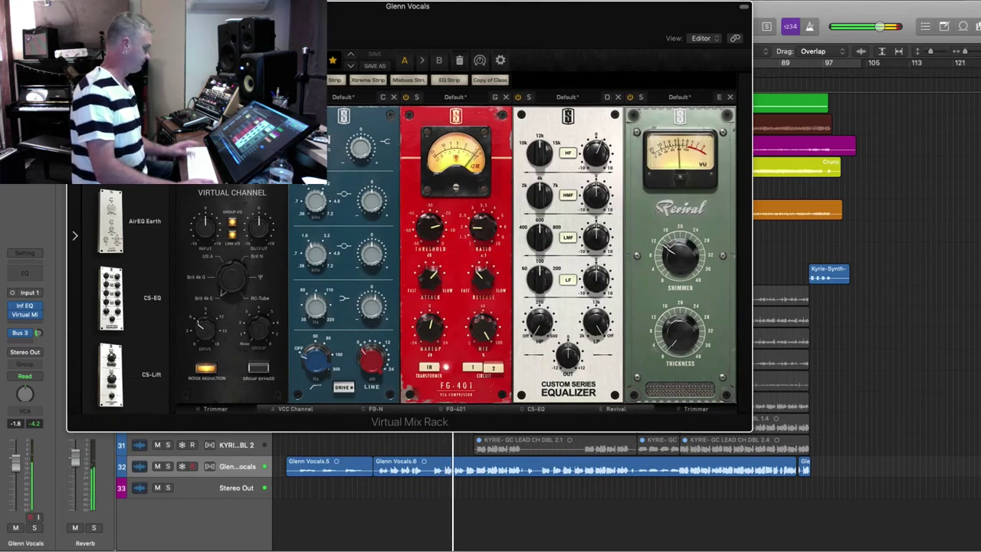
click(76, 6)
- Replay the verse from around bar 24 and compare the vocal with its Bus 3 reverb send bypassed and re-enabled
key(space)
key(space)
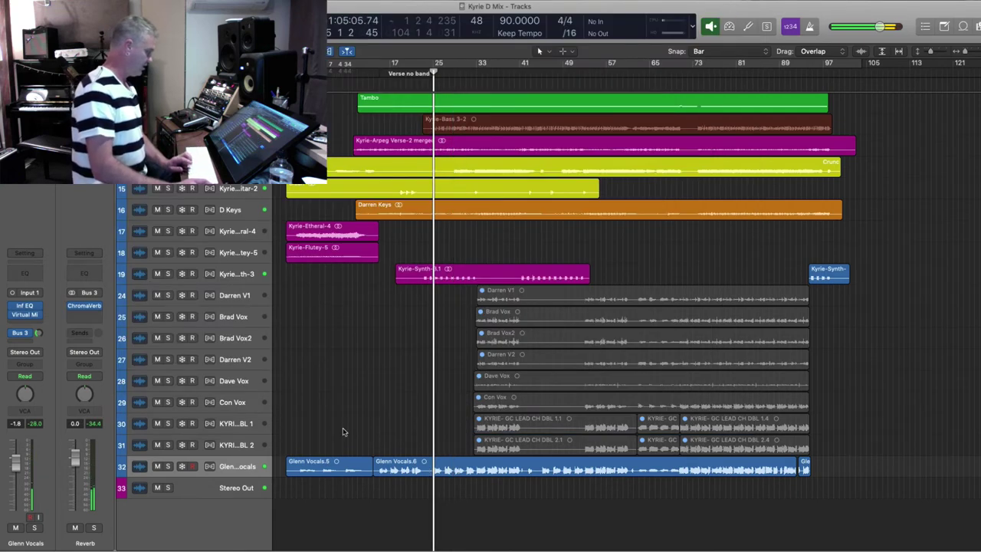
key(comma)
key(comma)
key(comma)
key(comma)
key(comma)
key(comma)
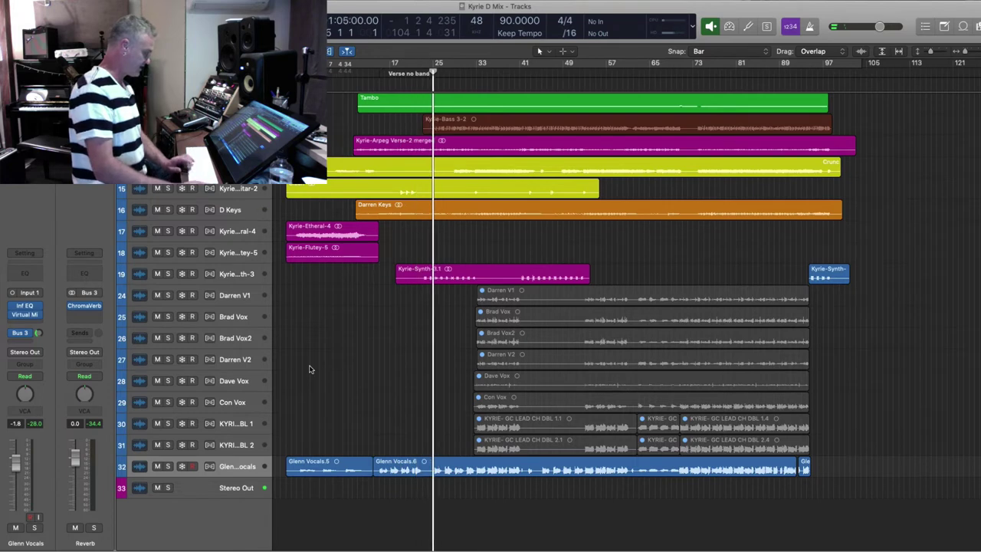
click(12, 334)
key(comma)
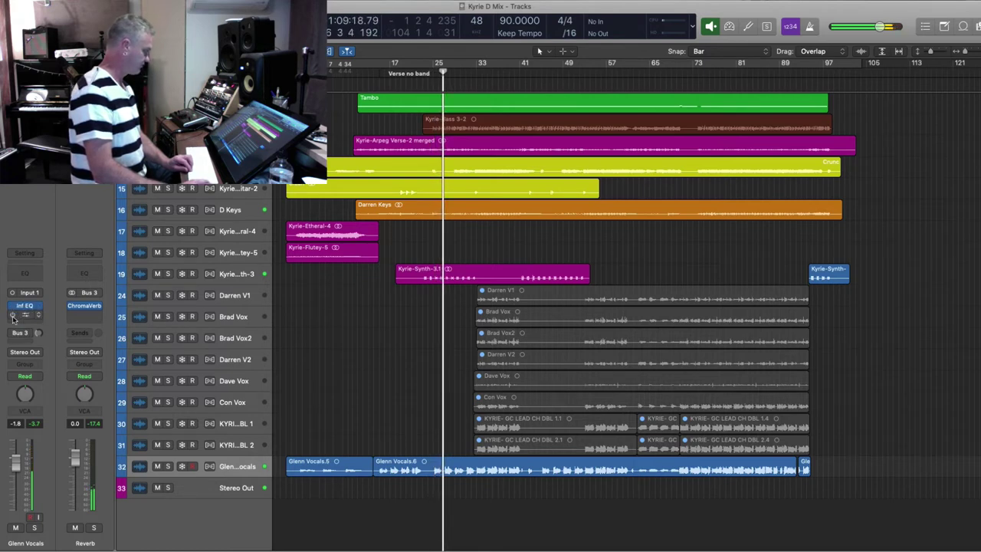
click(12, 333)
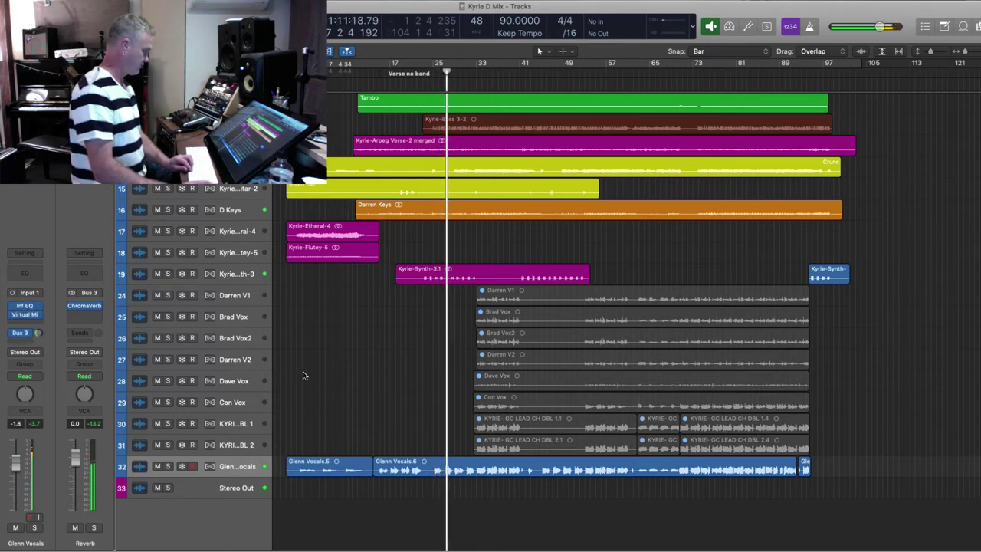
- Add a Bus 3 reverb send to the Overs bus fed by OHR_bip and set its level to -14.2 dB
key(super+Up)
key(super+Up)
key(super+Up)
key(super+Up)
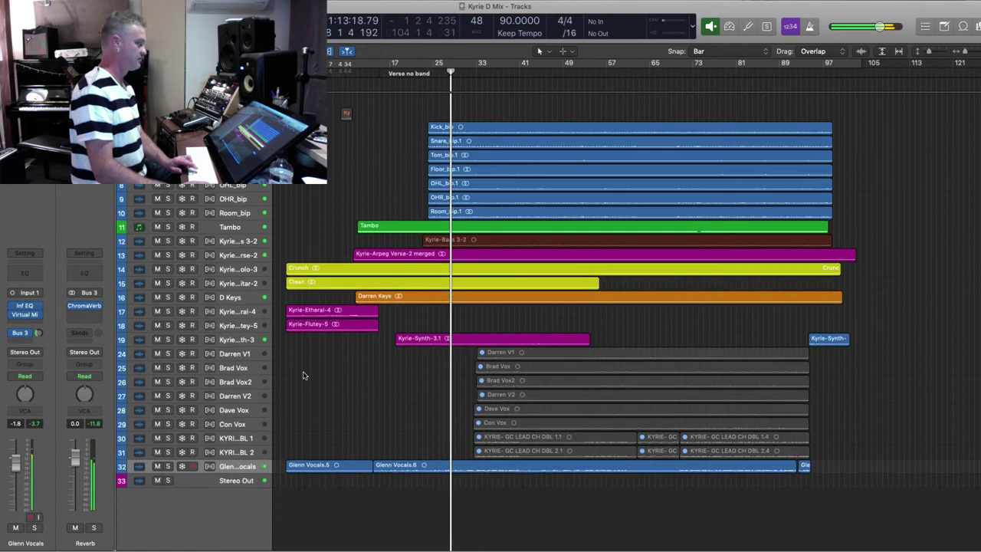
click(235, 199)
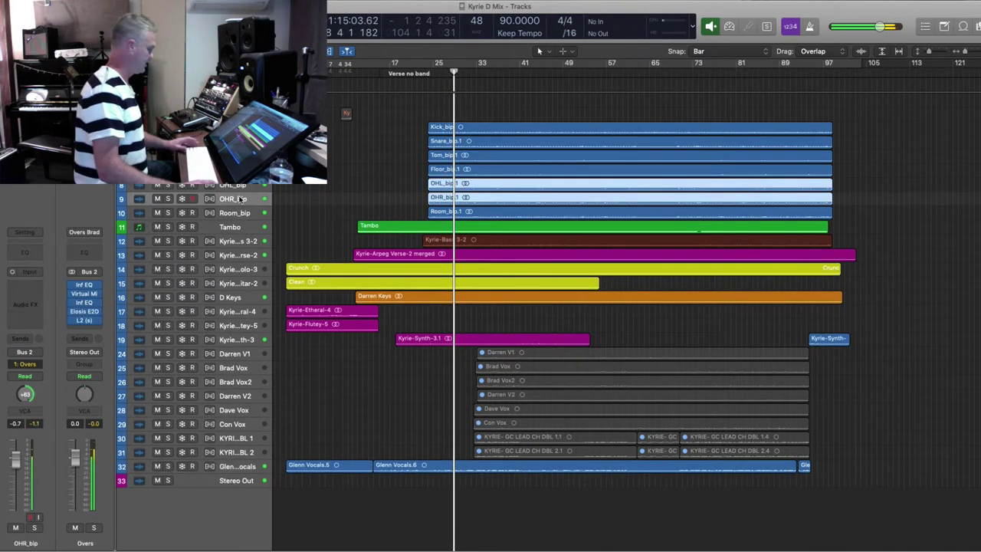
click(79, 338)
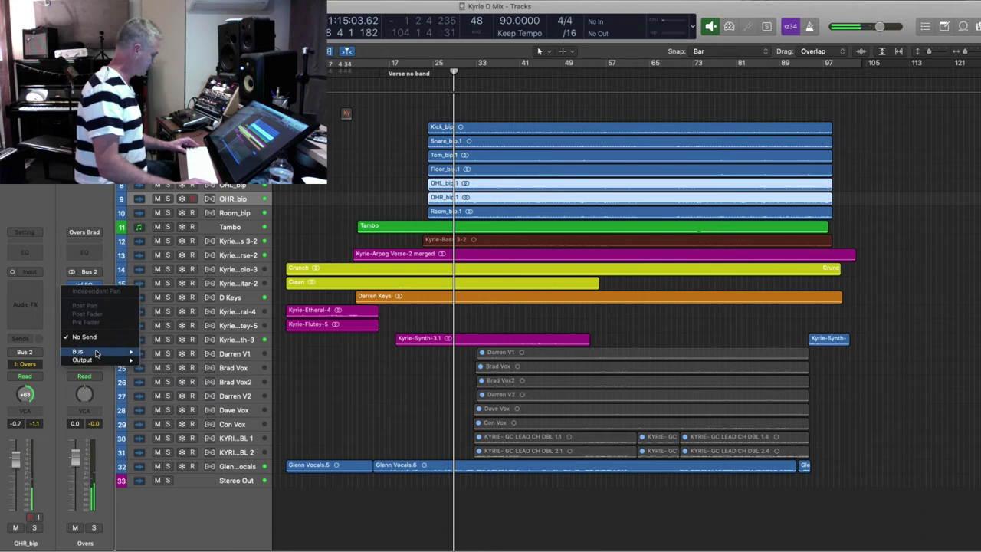
mouse_move(84, 351)
click(188, 236)
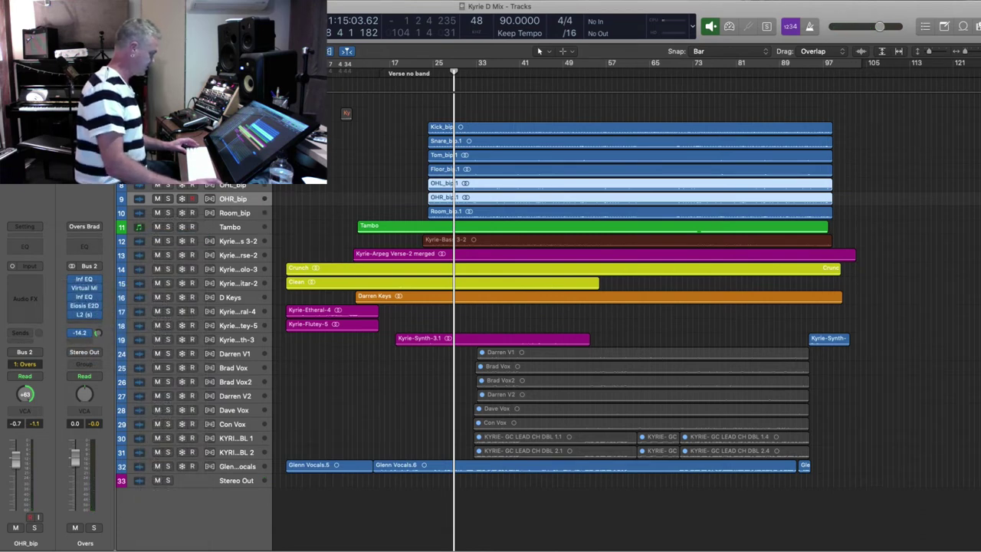
- Add a Bus 3 reverb send to the Snare_bip track and raise its send level
click(231, 143)
click(30, 342)
mouse_move(46, 351)
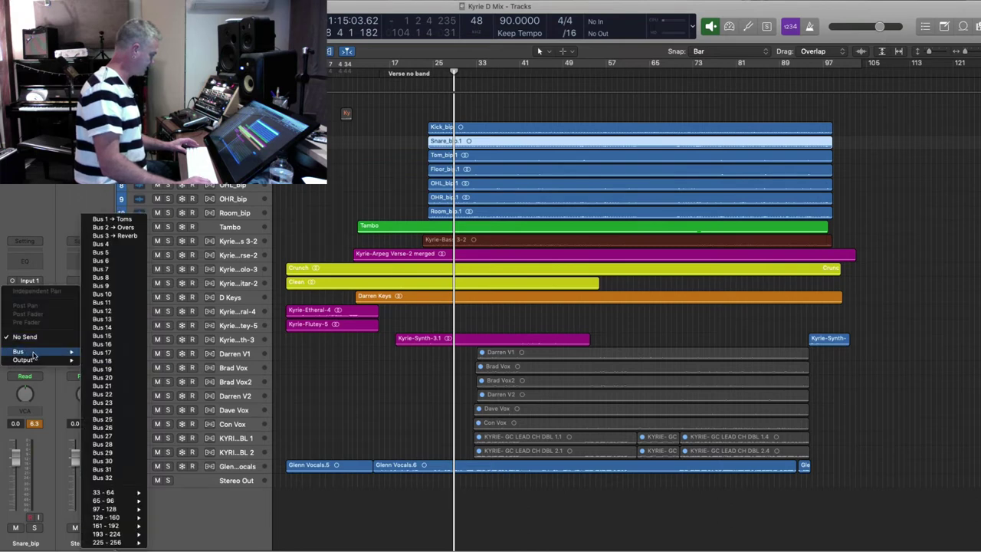
click(138, 236)
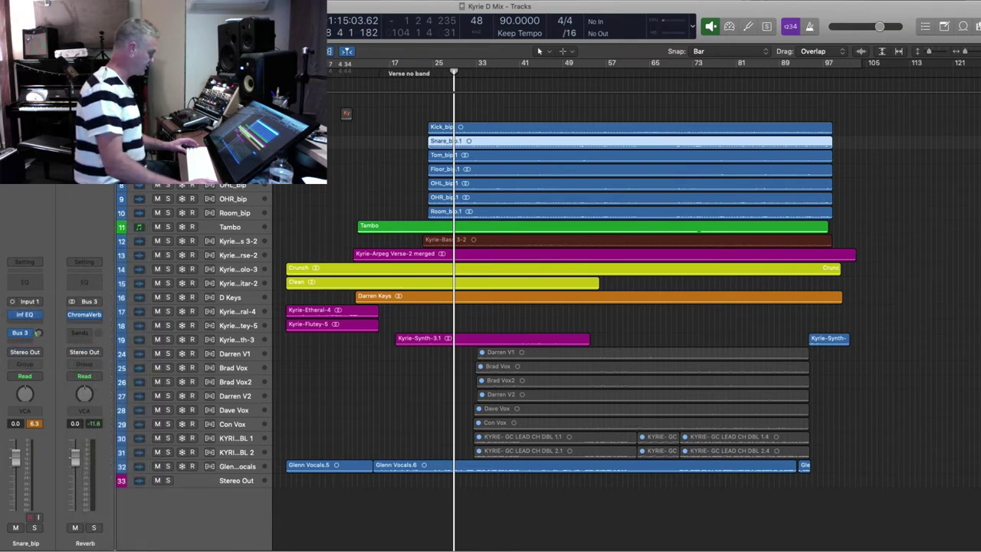
- Add a reverb send to the Toms bus fed by Tom_bip and set its level to -14.7 dB
key(Down)
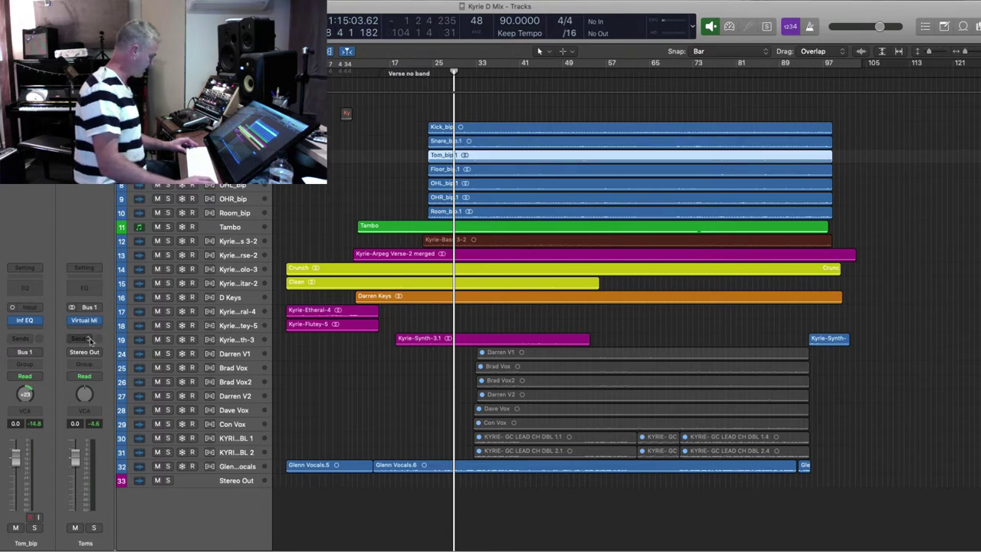
click(87, 341)
mouse_move(91, 348)
click(172, 227)
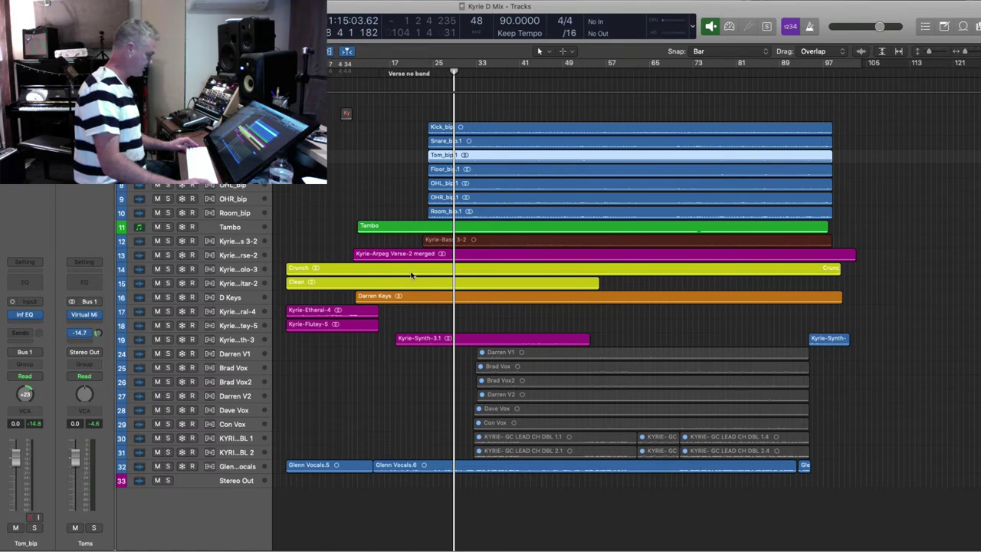
- Add a Bus 3 reverb send to the Kyrie-Synth-3 track and set its level to -32.8 dB
click(220, 343)
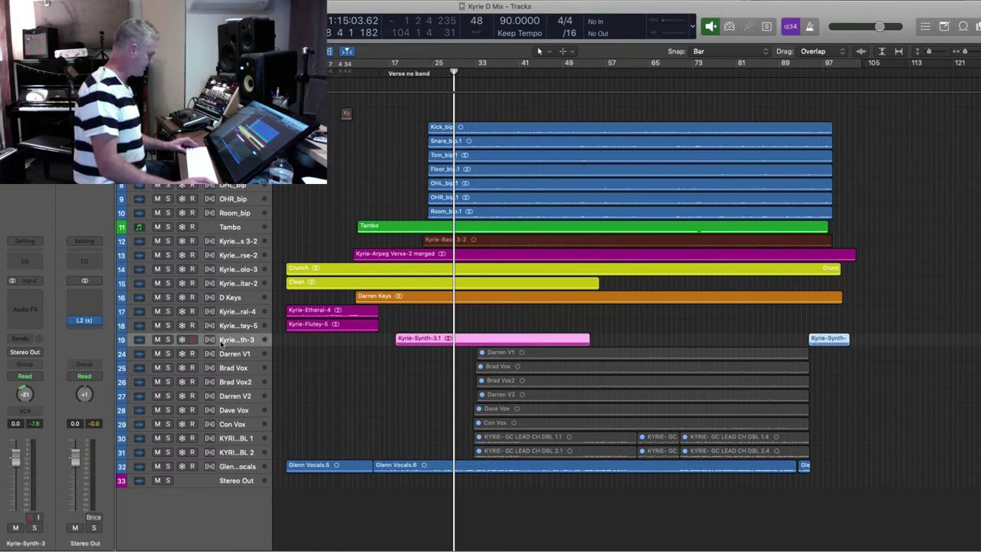
click(18, 333)
mouse_move(18, 351)
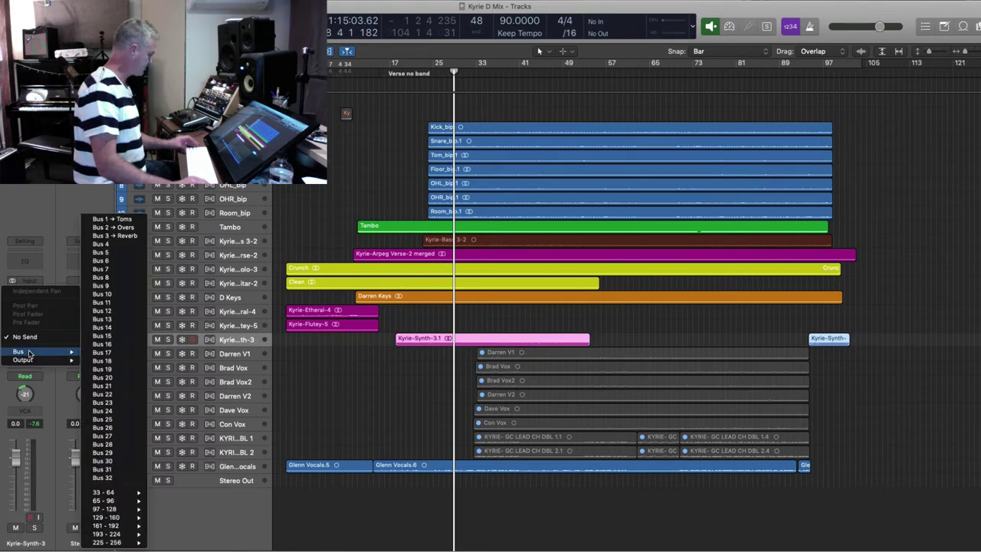
click(130, 236)
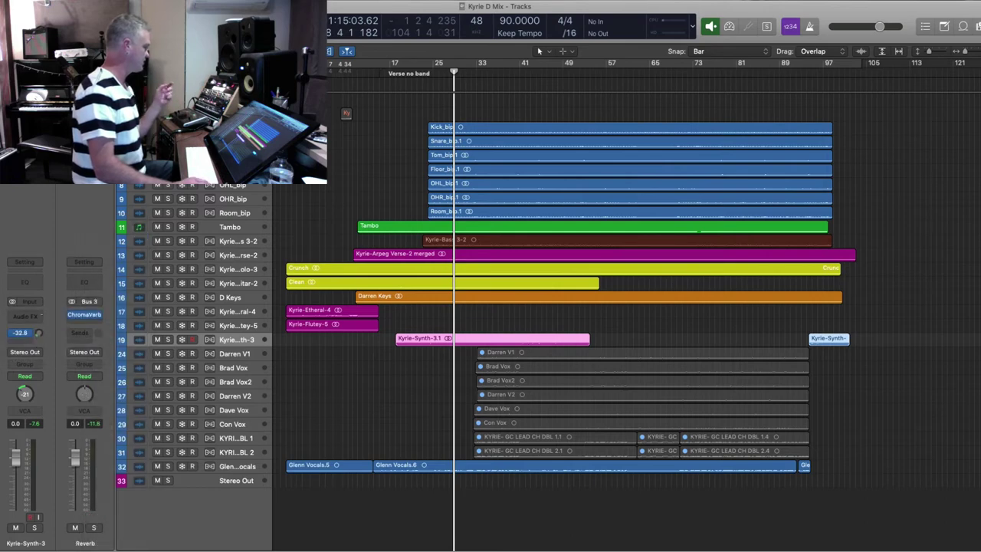
- Add a Bus 3 reverb send to the guitar solo track, track 14
key(super+Down)
key(super+Down)
key(super+Down)
key(super+Down)
key(super+Down)
key(super+Down)
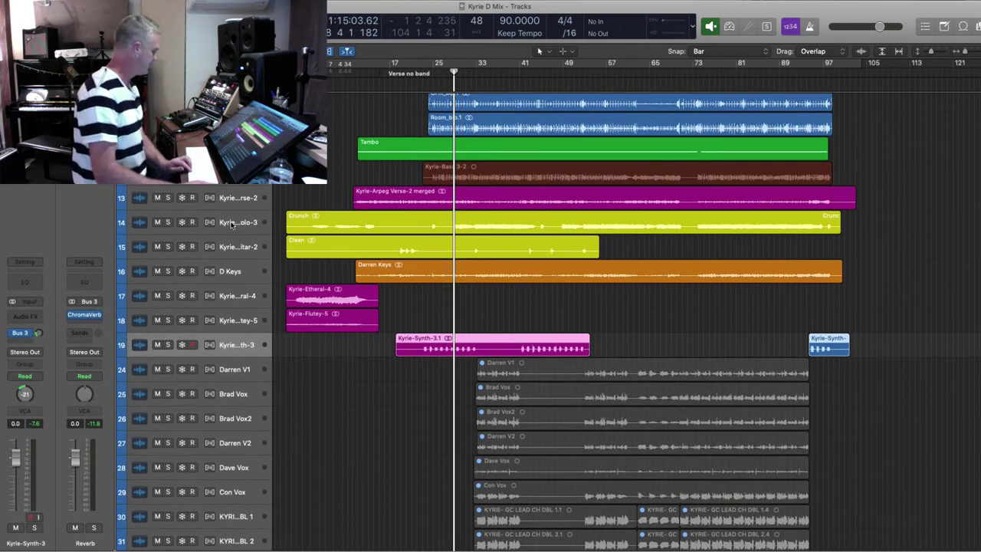
click(228, 225)
click(23, 333)
mouse_move(40, 354)
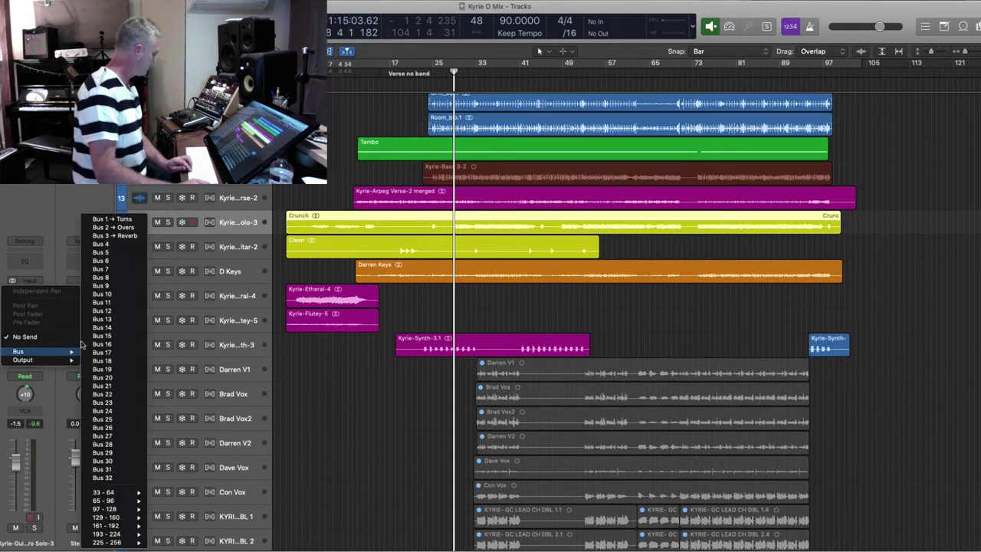
click(111, 236)
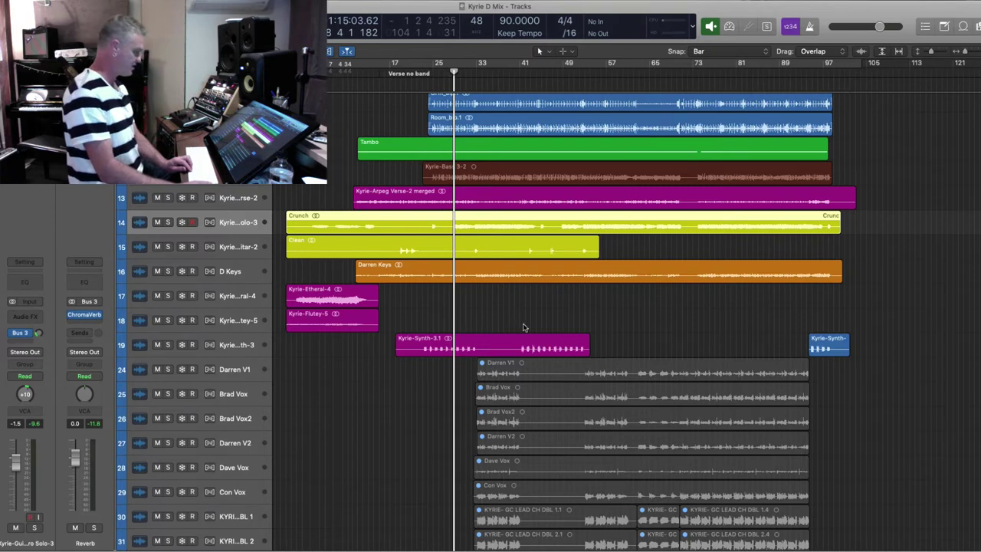
- Add a Bus 3 reverb send to the Kyrie-Flutey-5 track and set its level to -14.2 dB
click(223, 321)
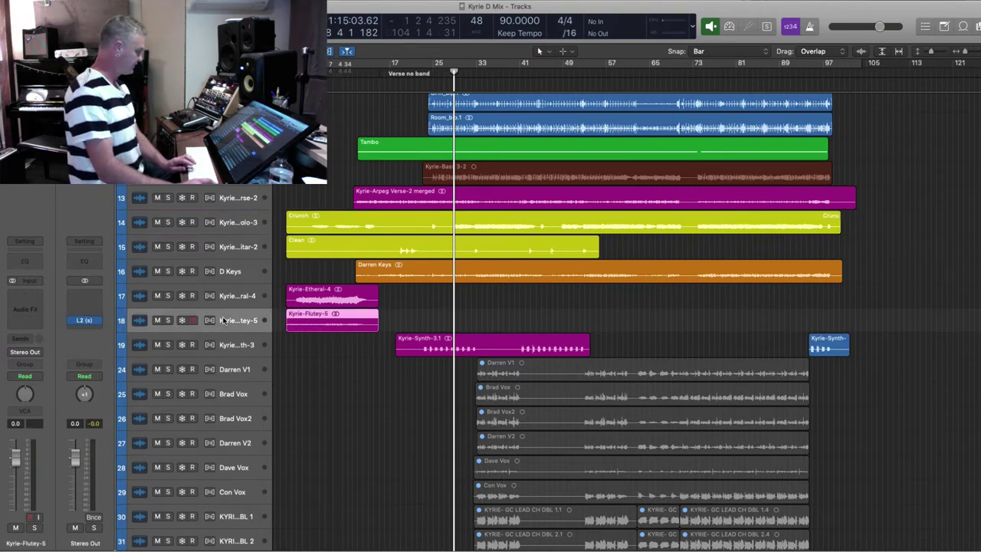
click(28, 339)
mouse_move(39, 352)
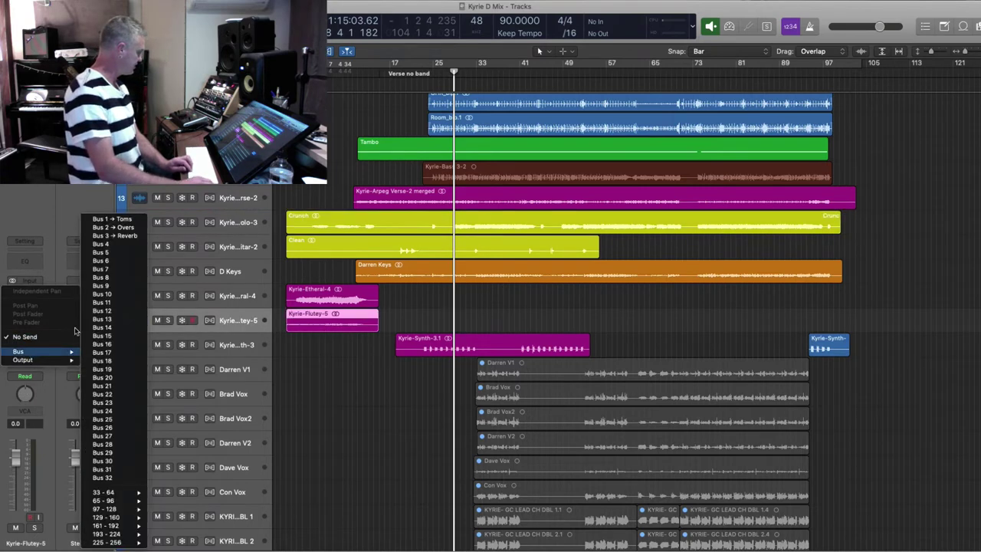
click(120, 237)
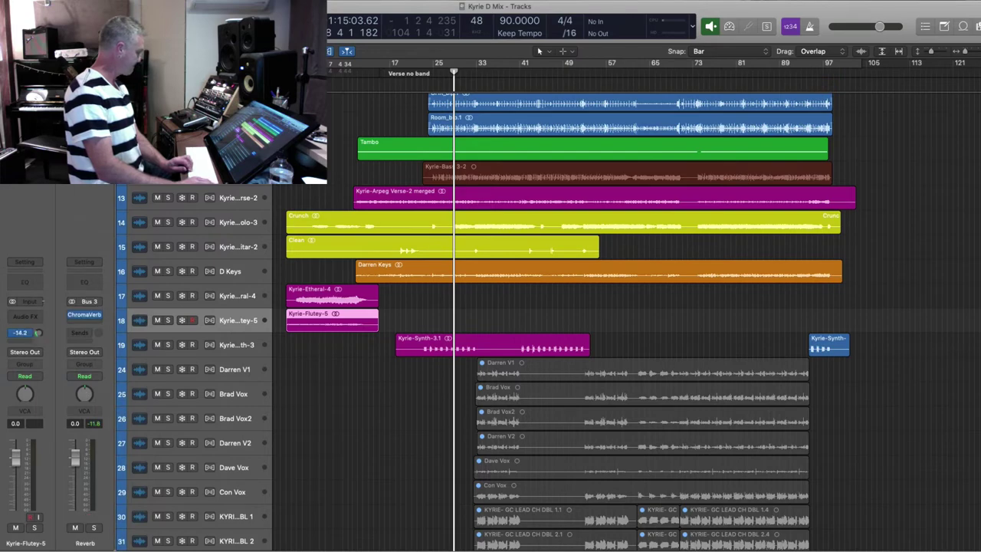
- Play back the mix to check the reverb sends, and inspect the main vocal and Stereo Out channel strips
key(space)
click(351, 385)
key(super+Up)
key(super+Up)
key(super+Up)
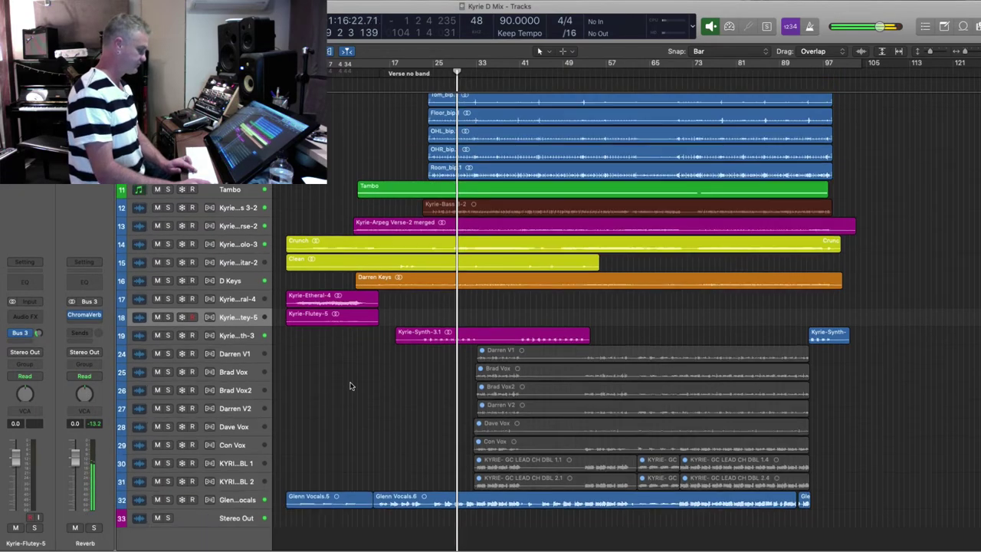
key(super+Up)
key(super+Up)
key(super+Up)
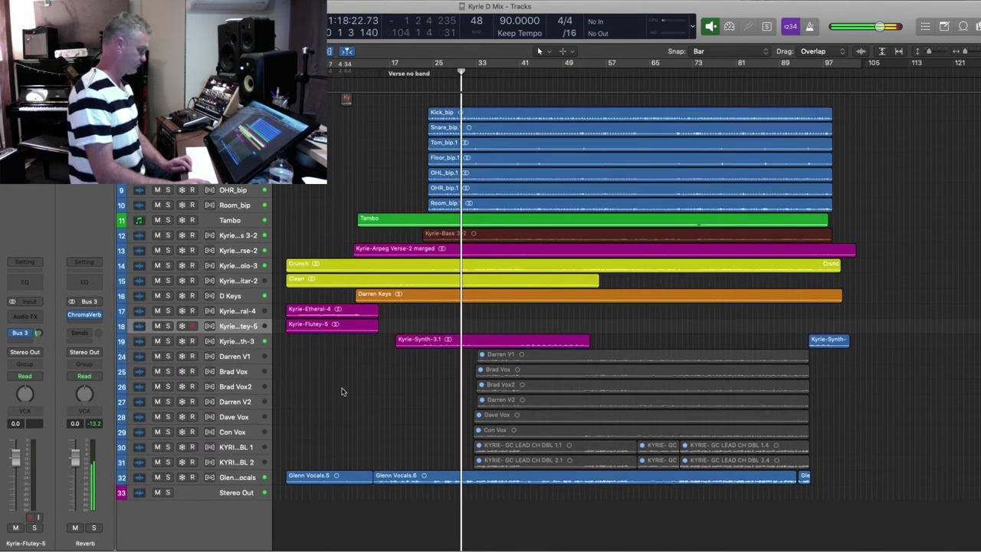
click(237, 478)
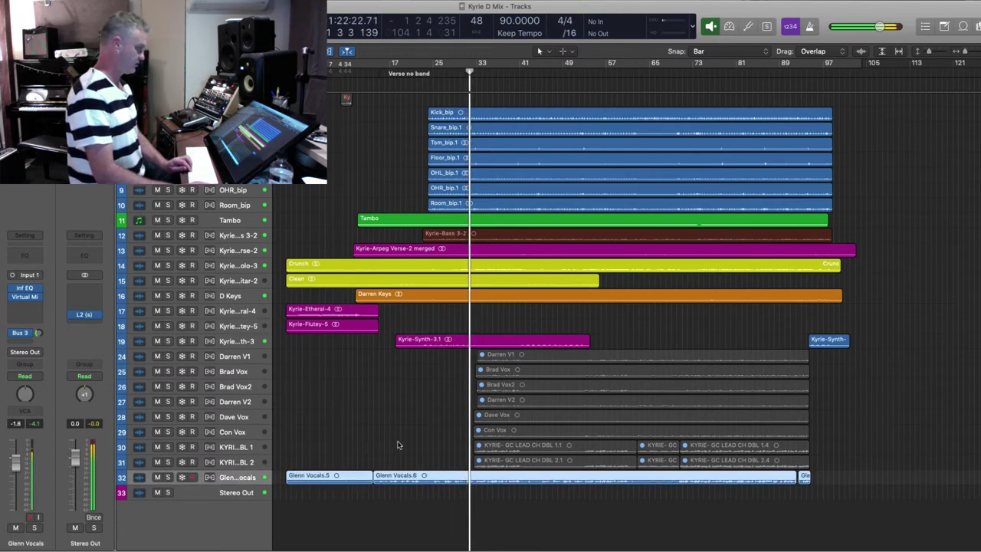
key(super+Down)
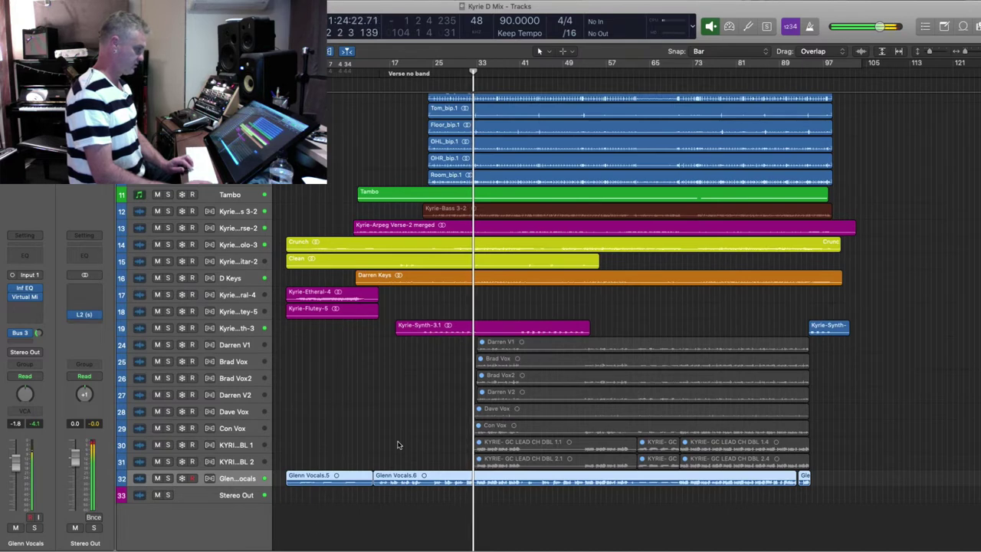
key(super+Up)
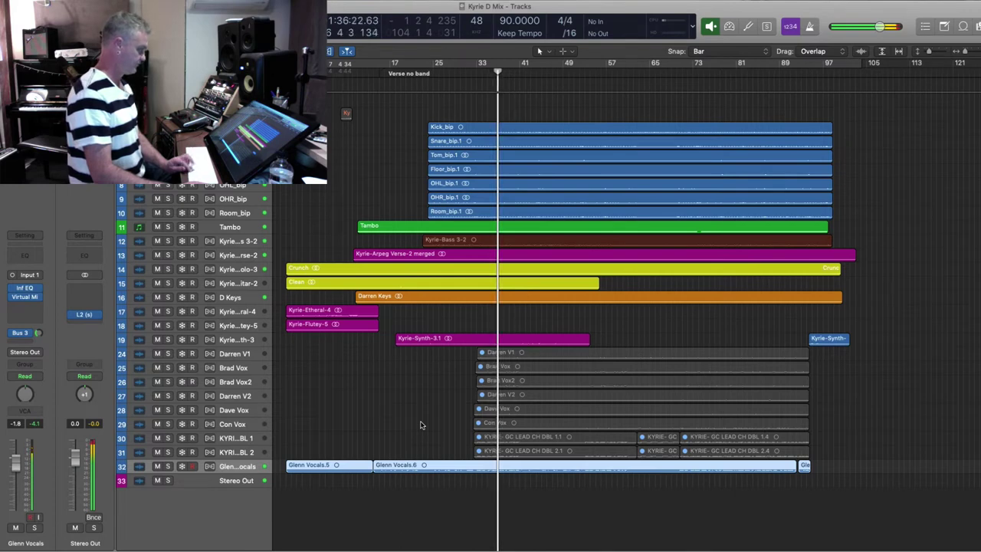
click(241, 481)
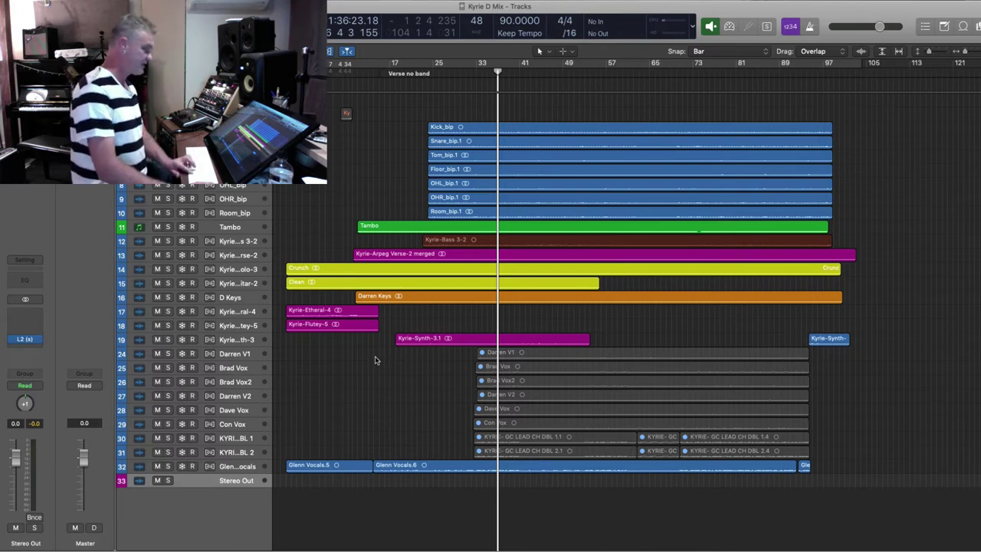
- Unmute the backing vocal and lead double regions on tracks 24 to 31 and solo those tracks
key(super+Right)
key(super+Down)
click(251, 358)
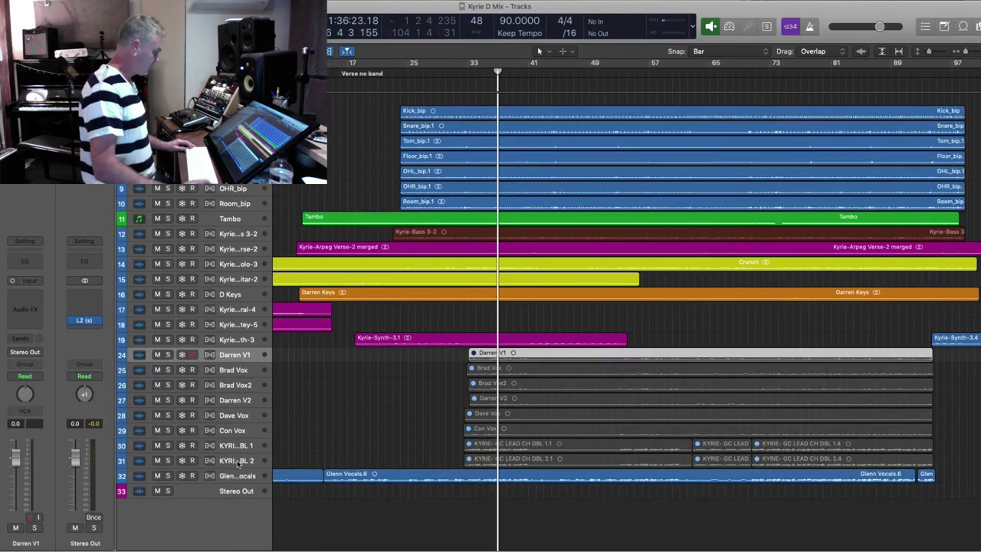
shift+click(239, 461)
key(ctrl+m)
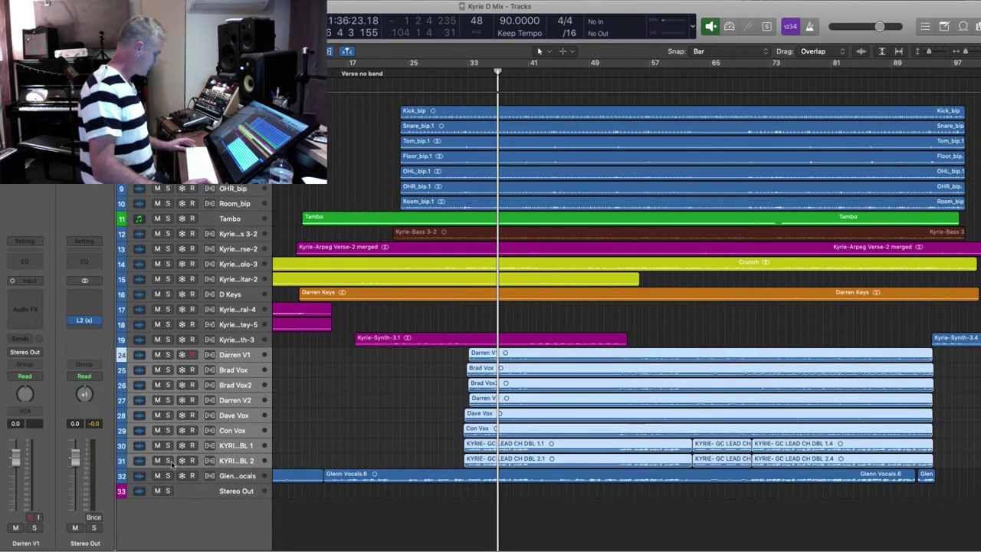
click(168, 460)
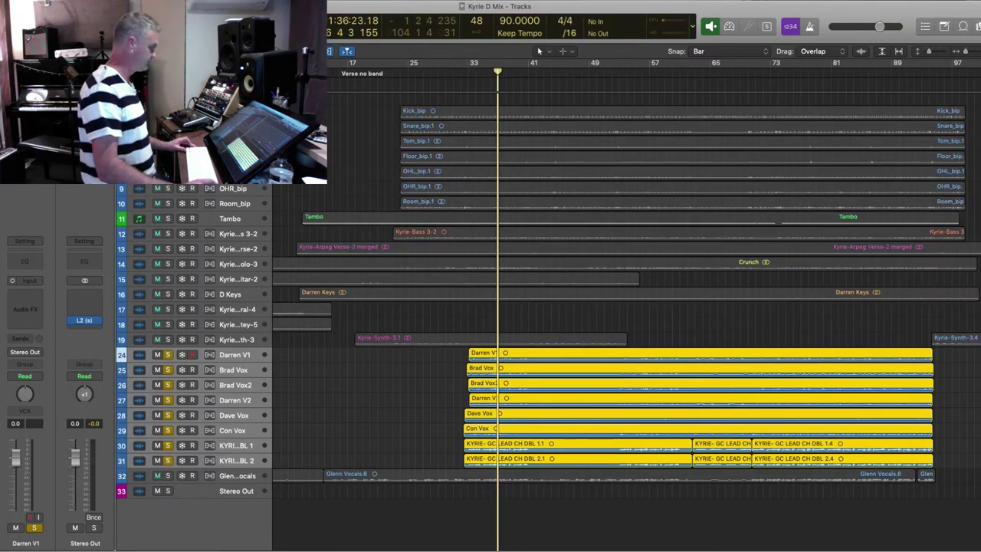
- Show the mixer and solo the first regions of the LEAD CH DBL 1 and DBL 2 tracks
key(x)
scroll(776, 369, right, 10)
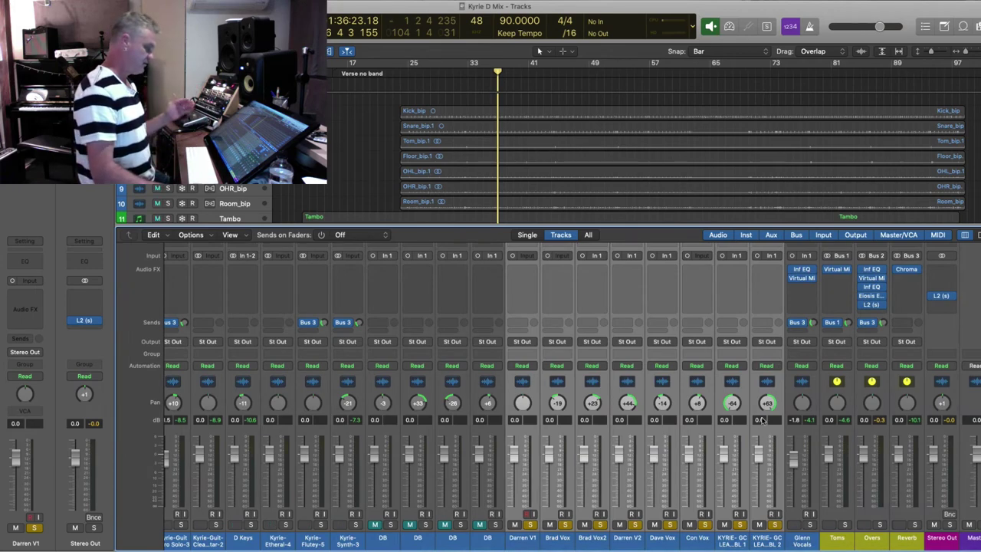
click(730, 540)
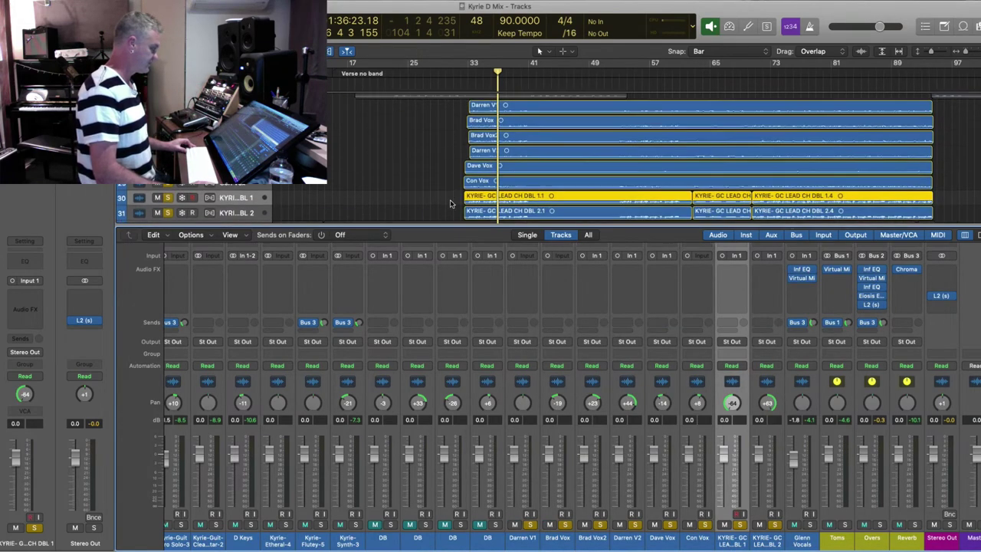
scroll(475, 210, down, 2)
key(ctrl+s)
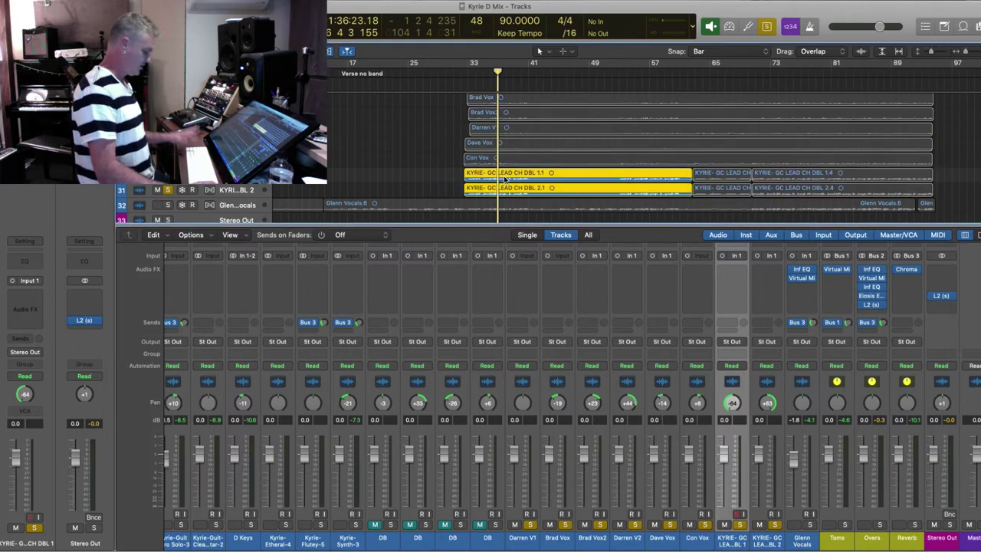
- Play the soloed lead doubles from around bar 33 and set the LEAD CH DBL 2 fader to -0.1 dB
key(comma)
key(comma)
key(comma)
key(comma)
key(space)
key(space)
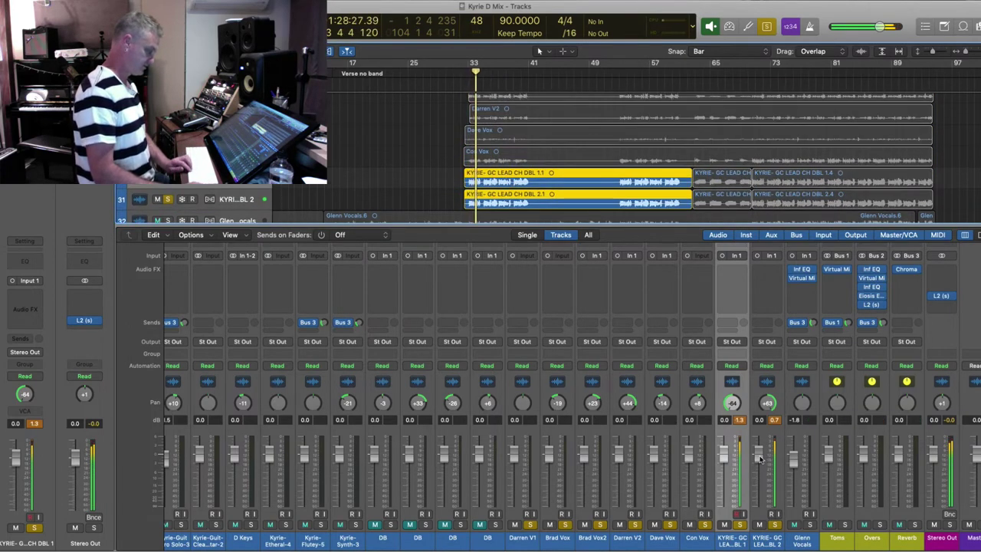
mouse_move(762, 459)
mouse_down()
mouse_move(761, 469)
mouse_move(762, 459)
mouse_up()
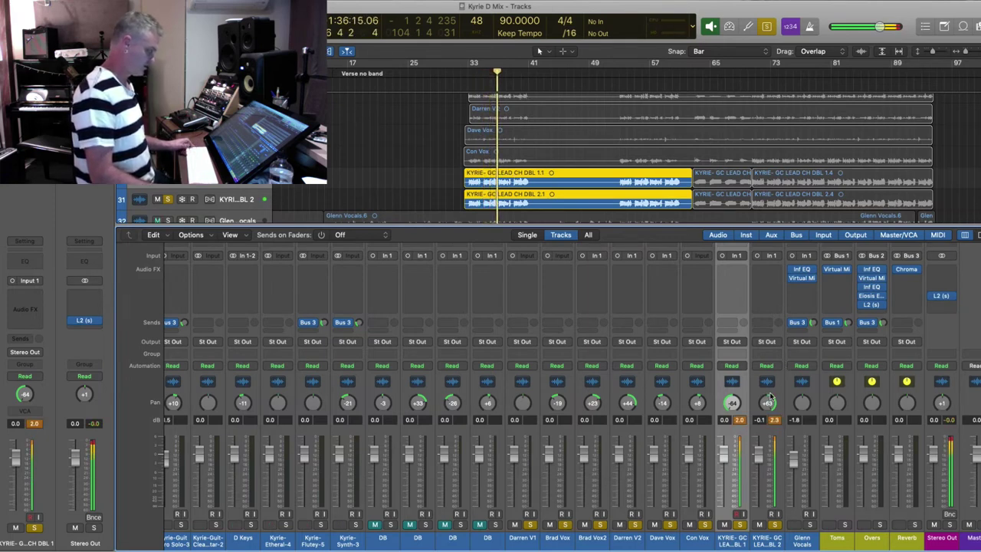
- Route the outputs of both LEAD CH DBL tracks to Bus 4 and name the new aux channel GBV
shift+click(759, 484)
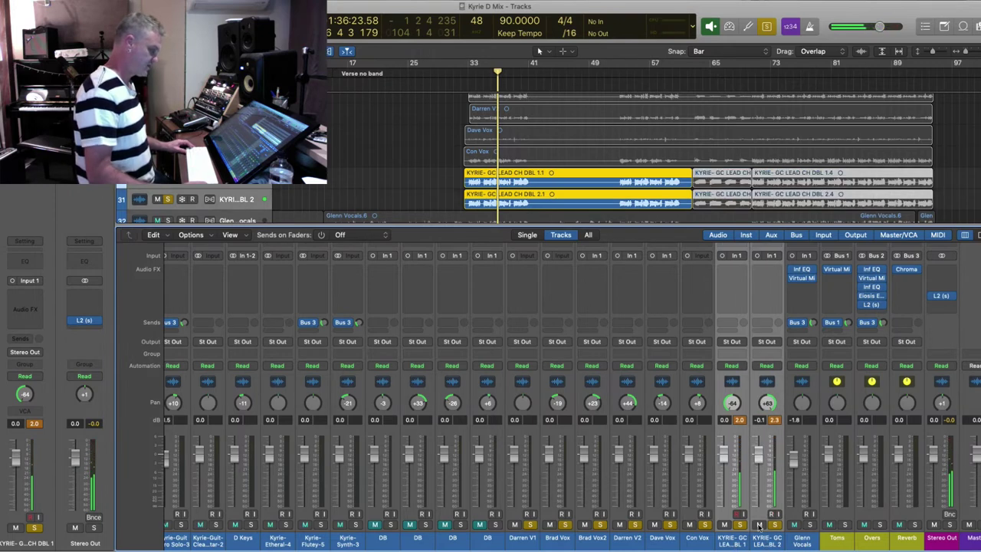
click(734, 342)
mouse_move(737, 379)
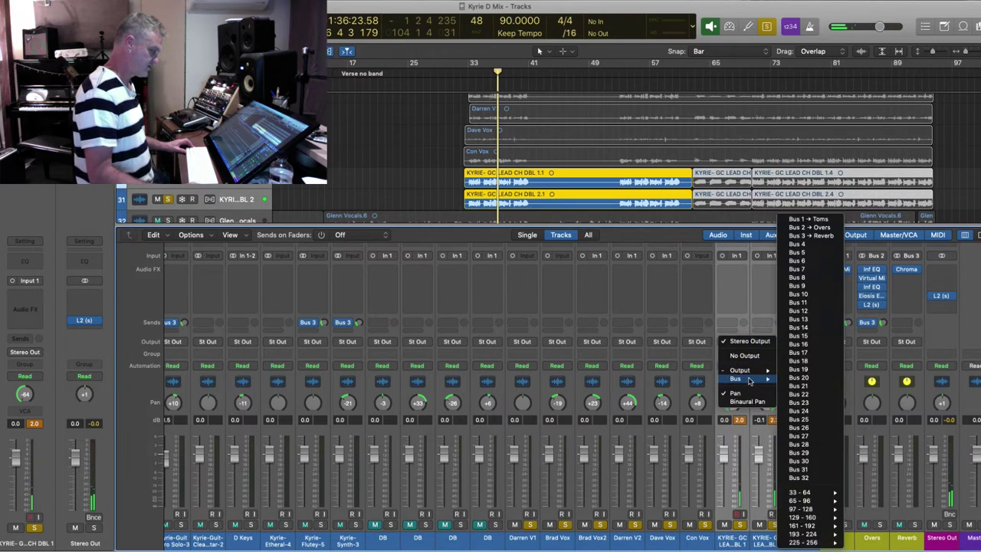
click(798, 244)
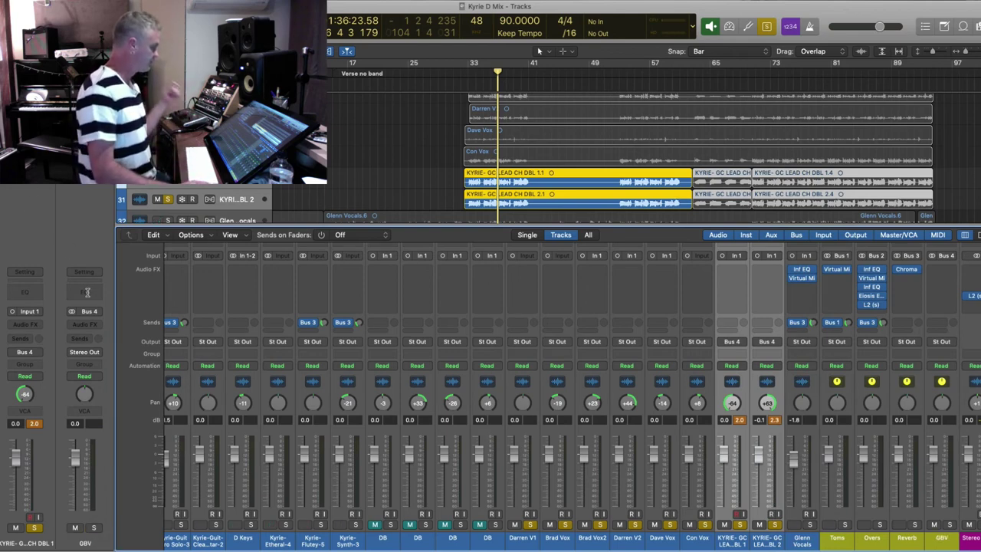
- Insert the Inf EQ plug-in on the GBV bus and move its window clear of the vocal regions and their mixer channels
click(98, 325)
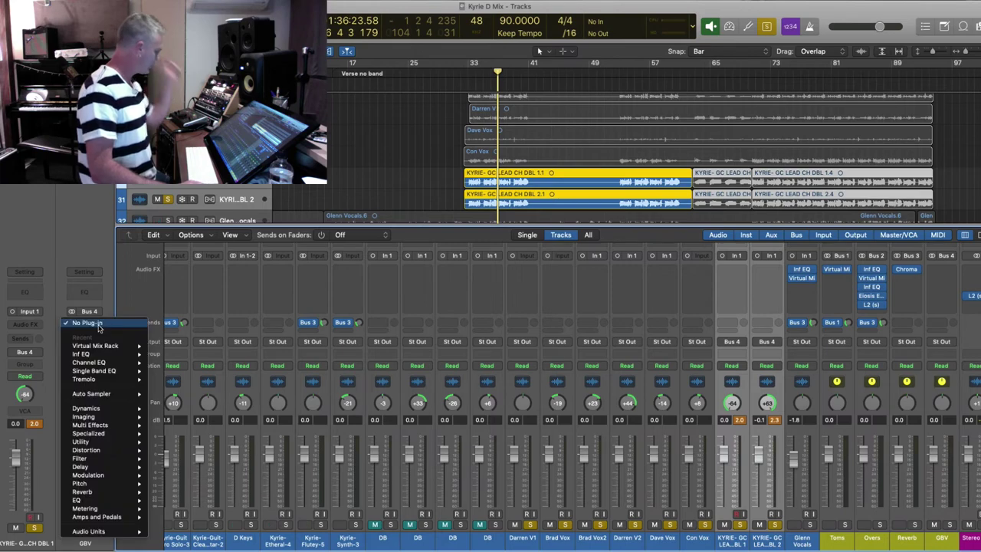
mouse_move(108, 356)
click(172, 355)
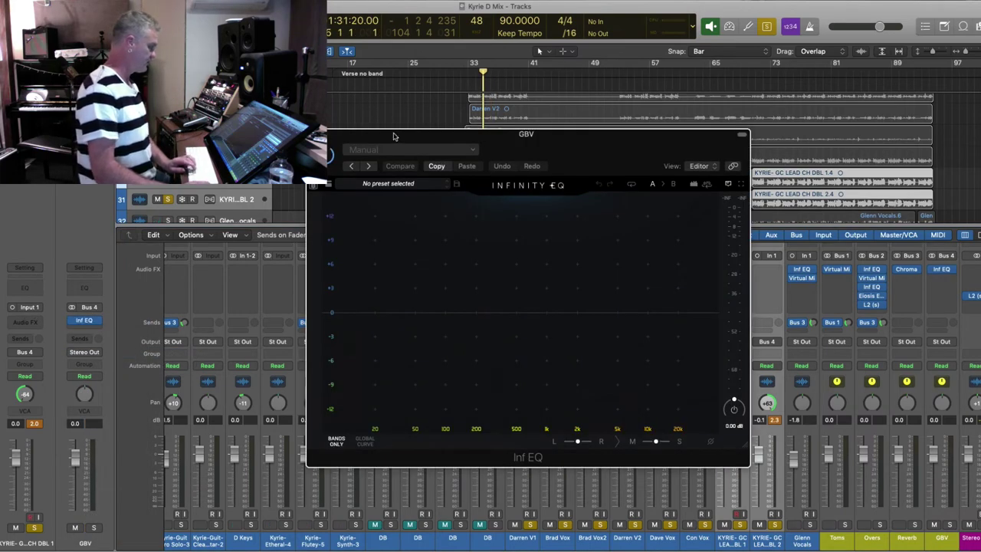
drag(393, 136, 110, 55)
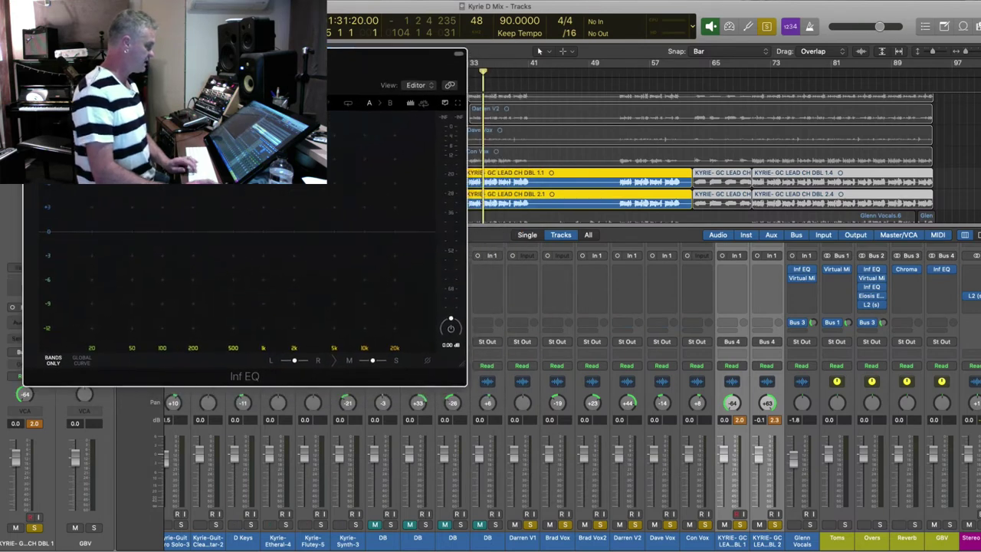
- Add a band to the GBV Inf EQ and sweep it above 2 kHz during playback, widening it and boosting to +14.1 dB
key(space)
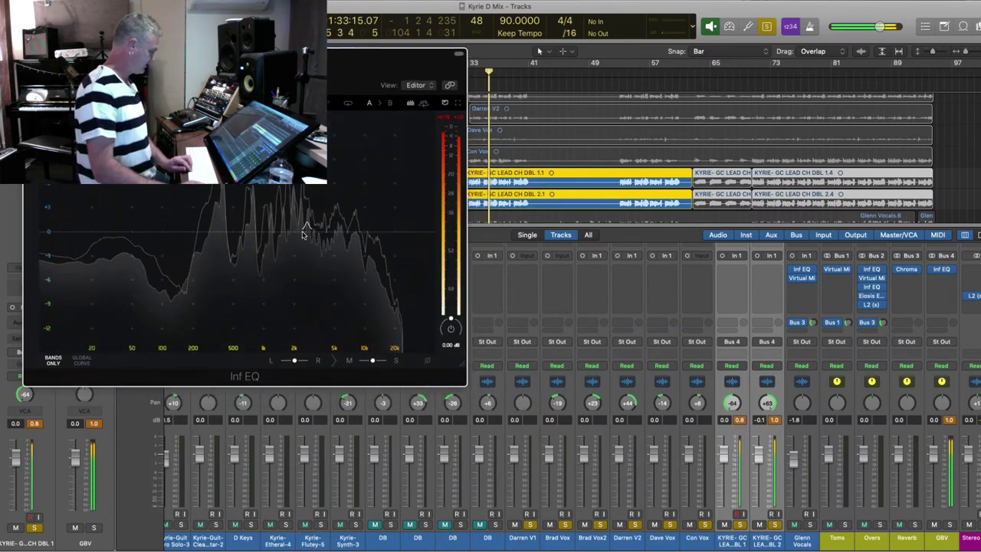
double_click(299, 233)
drag(299, 232, 283, 201)
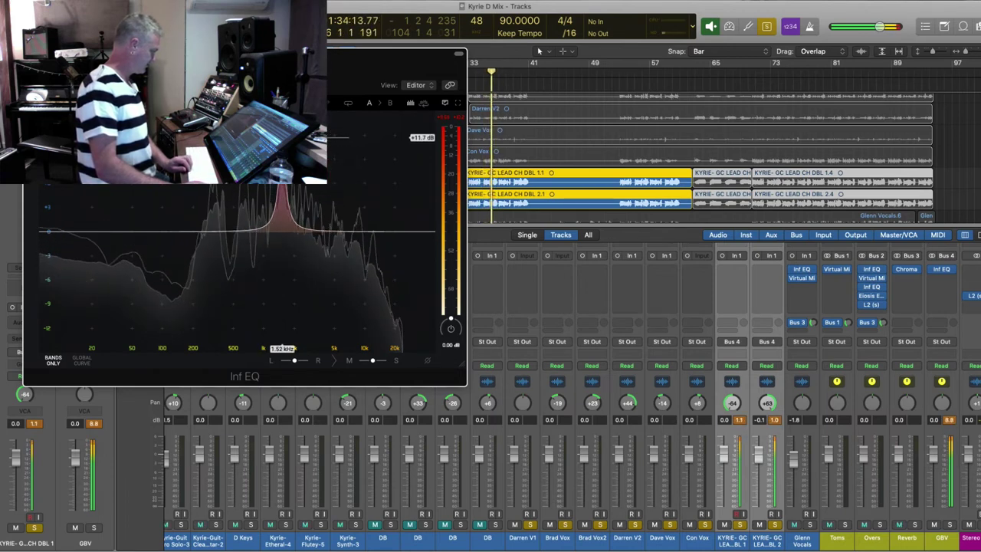
key(comma)
scroll(283, 138, up, 3)
drag(283, 138, 294, 136)
drag(294, 184, 302, 177)
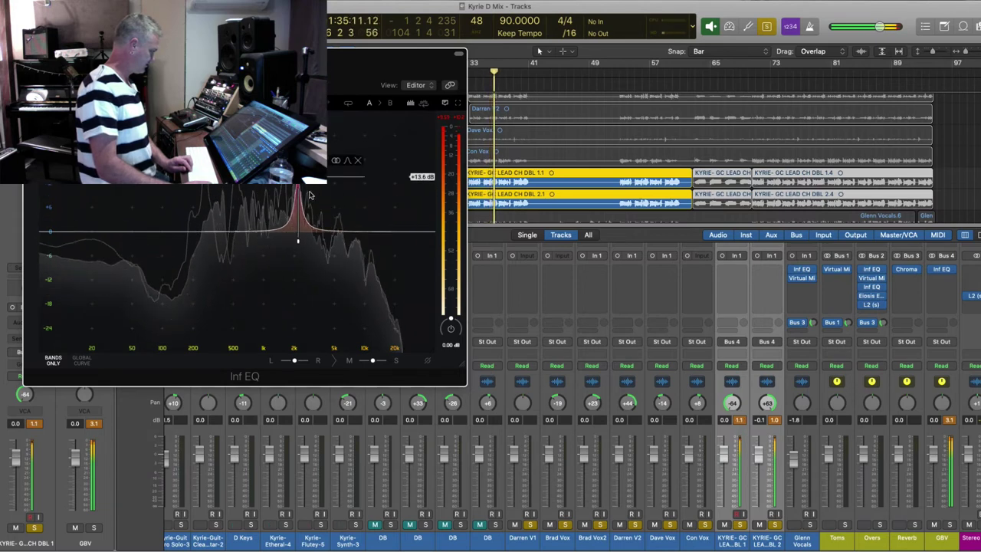
scroll(301, 180, down, 5)
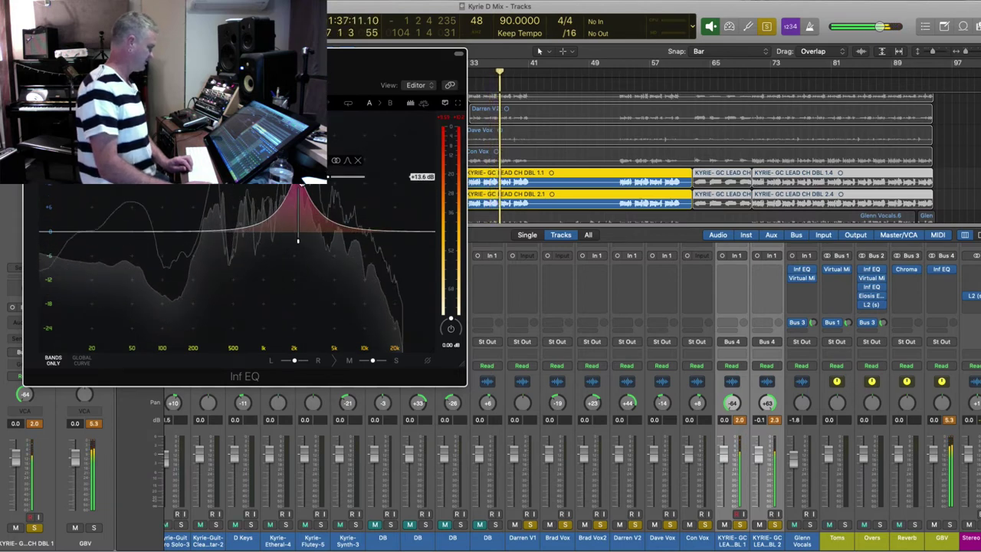
drag(303, 177, 308, 176)
key(space)
key(space)
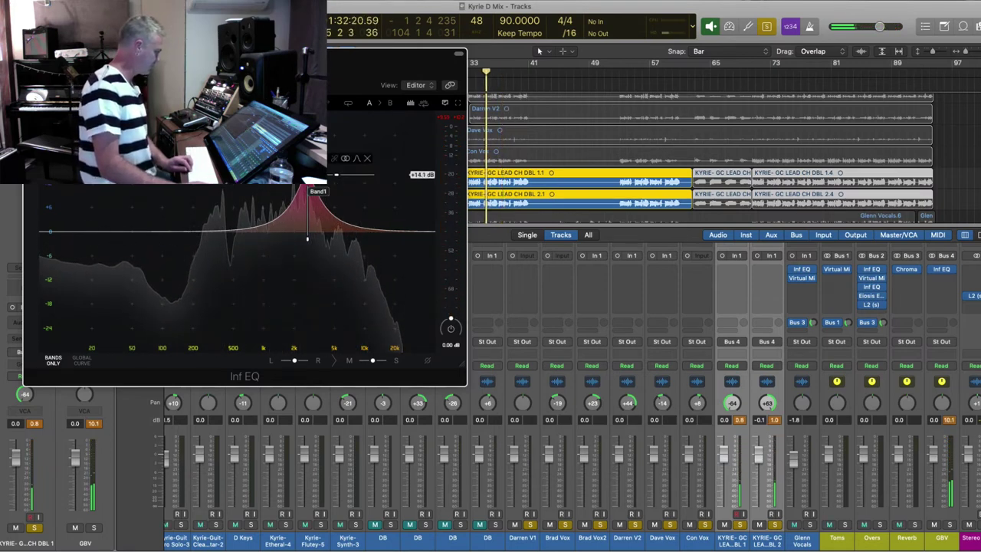
- Turn the GBV Inf EQ band above 2 kHz into a cut of -2.98 dB while listening to the doubles
drag(307, 187, 306, 214)
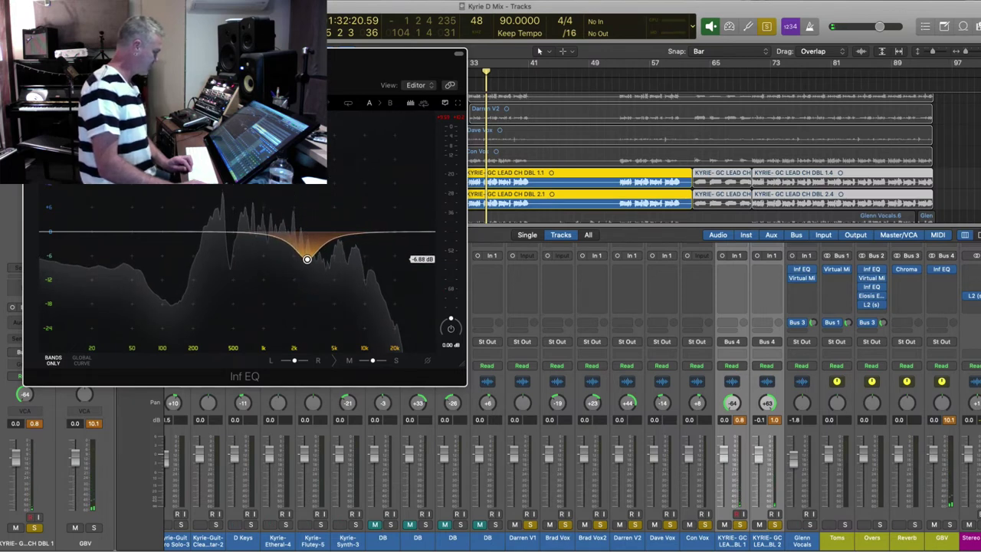
key(space)
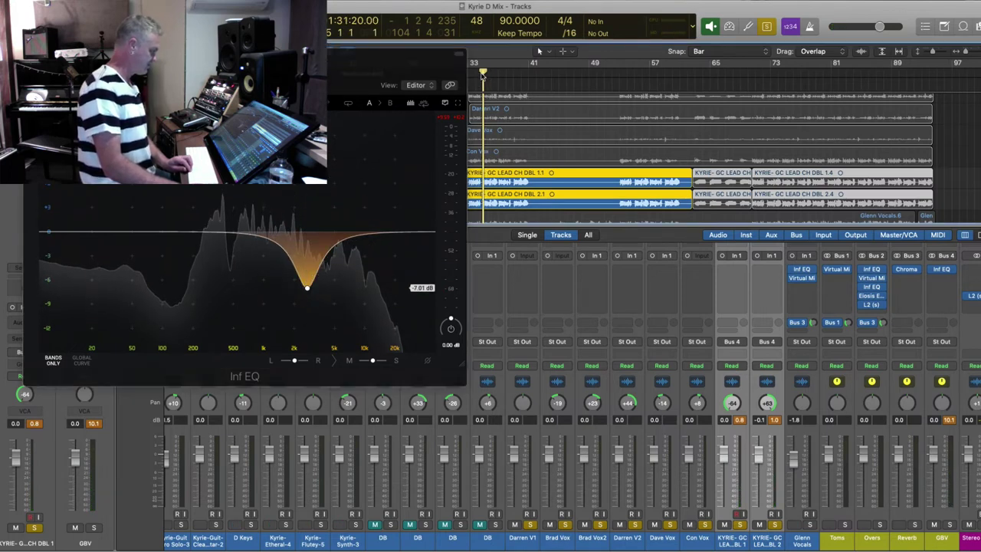
drag(307, 289, 307, 277)
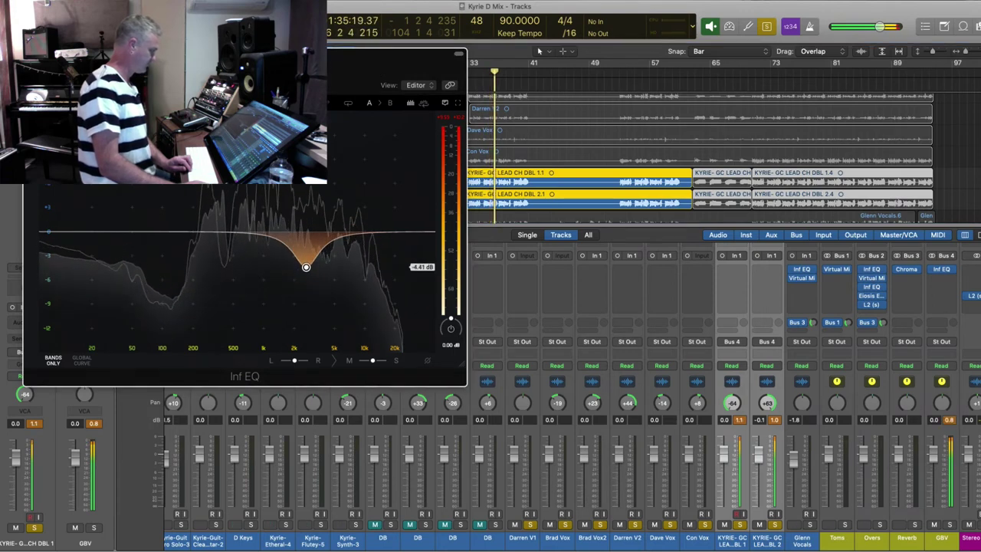
drag(306, 267, 308, 256)
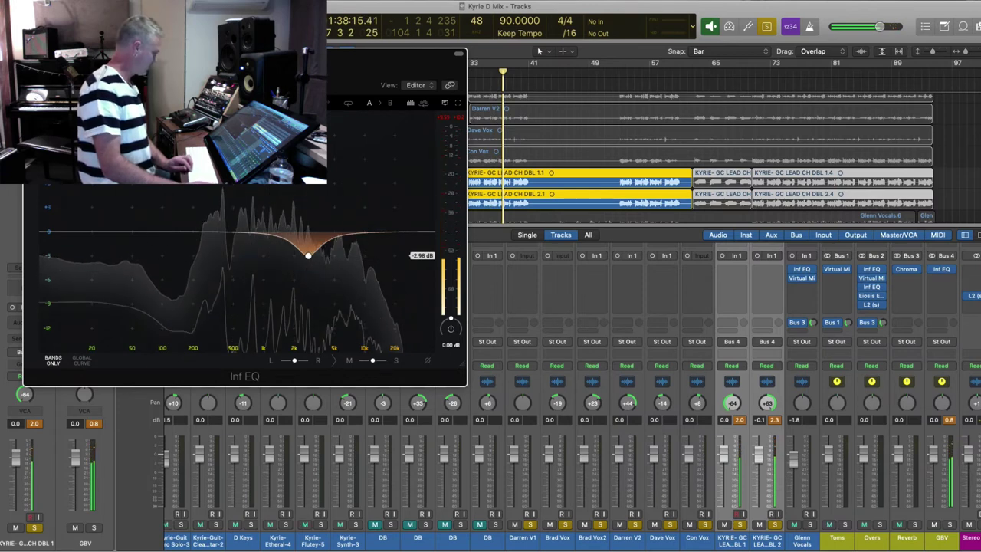
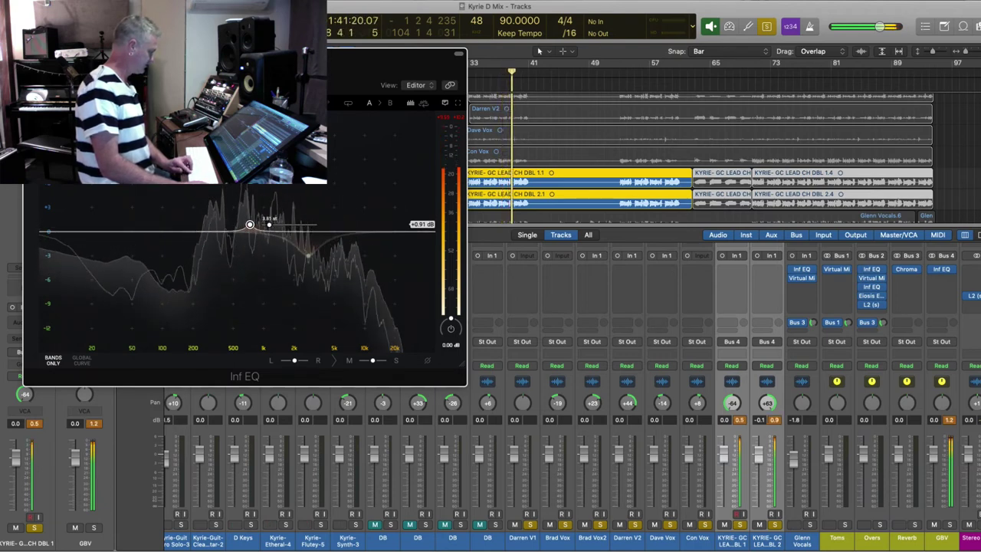
- Sweep a narrow boosted band on the GBV Inf EQ during playback, then cut it to -4.15 dB between 1 and 2 kHz
drag(269, 224, 266, 225)
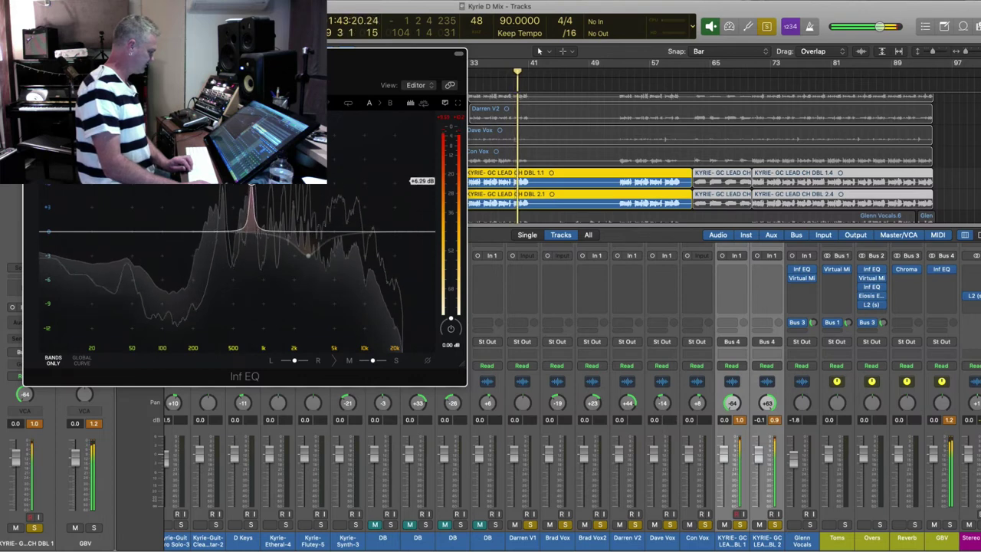
drag(253, 178, 287, 156)
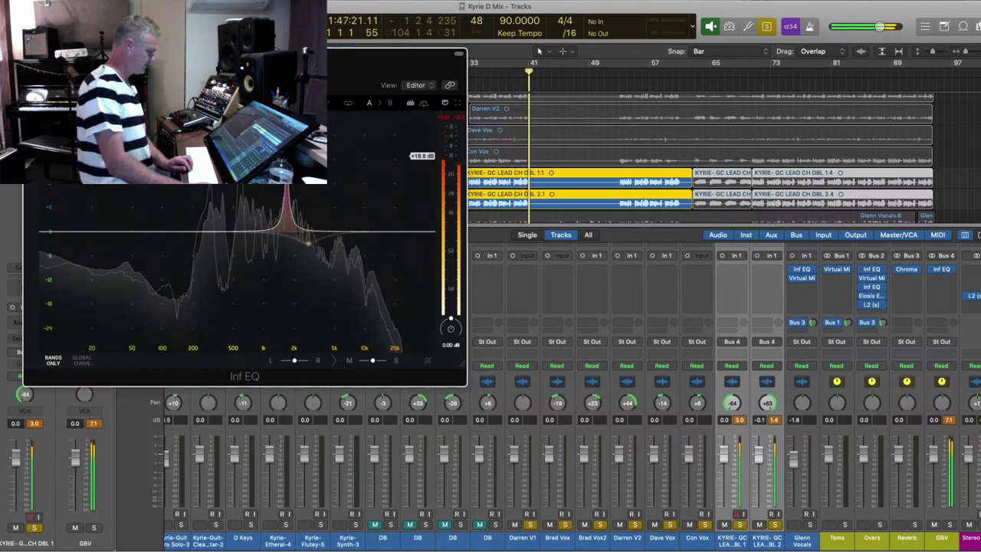
click(493, 75)
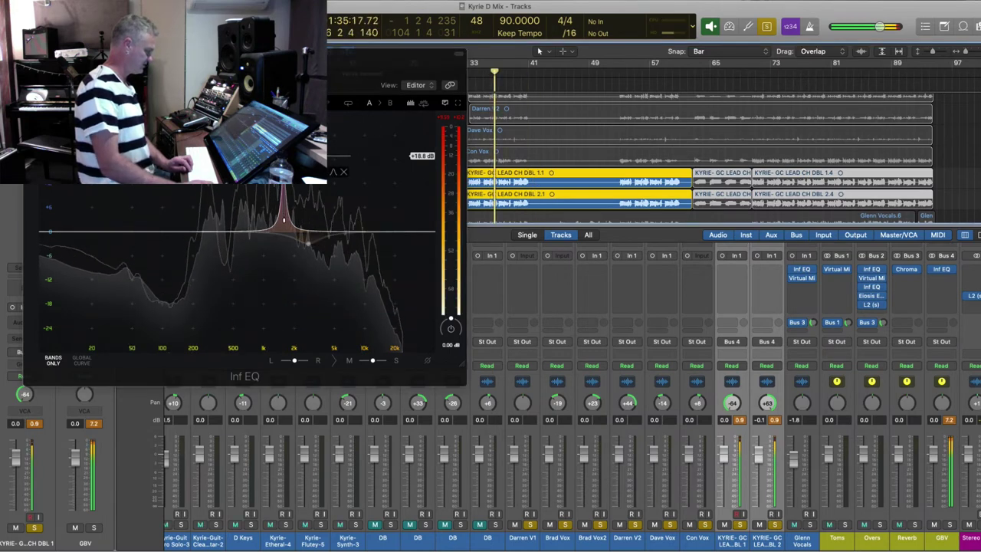
drag(285, 244, 286, 261)
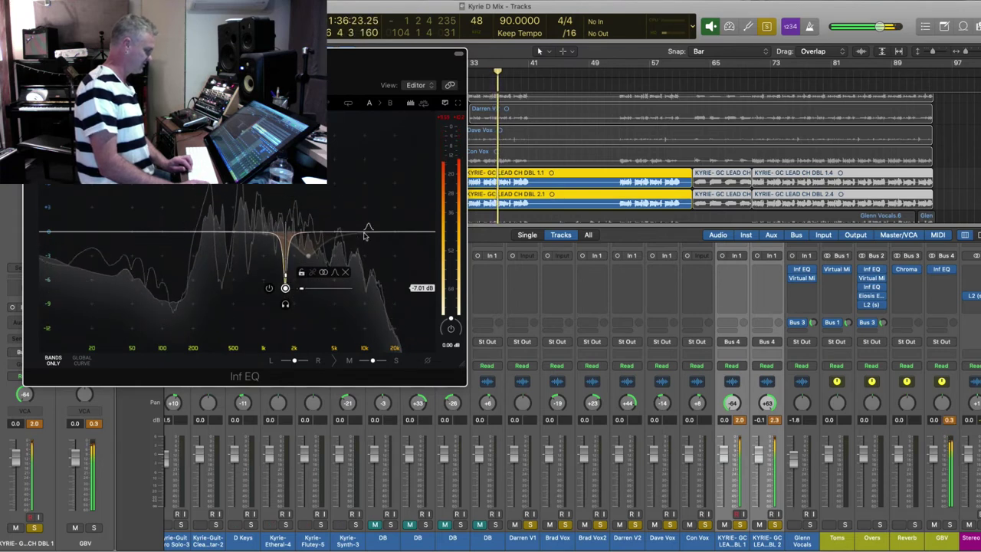
key(space)
drag(285, 288, 285, 273)
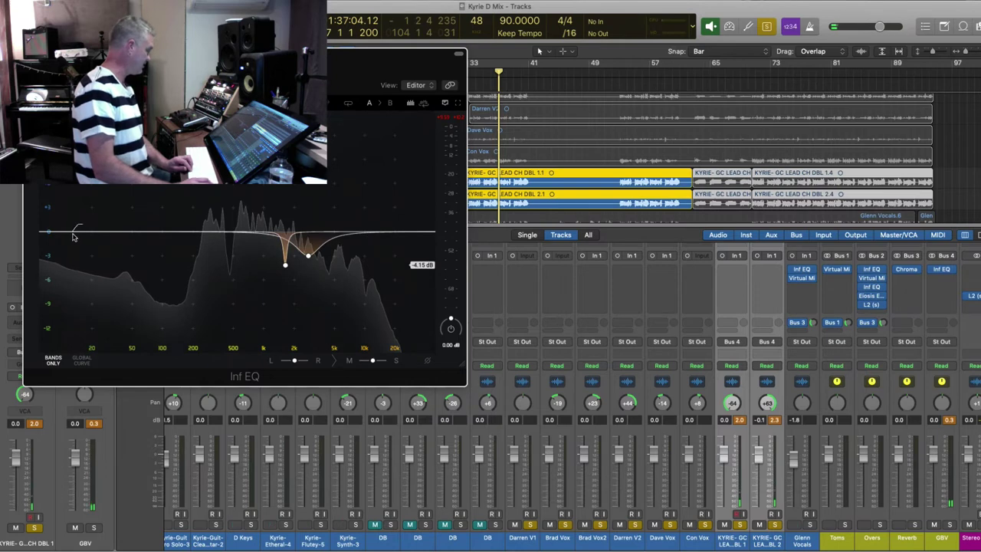
- Add a low cut just above 50 Hz to the GBV Inf EQ and lower the LEAD CH DBL faders to -4.6 and -4.7 dB
drag(73, 234, 135, 239)
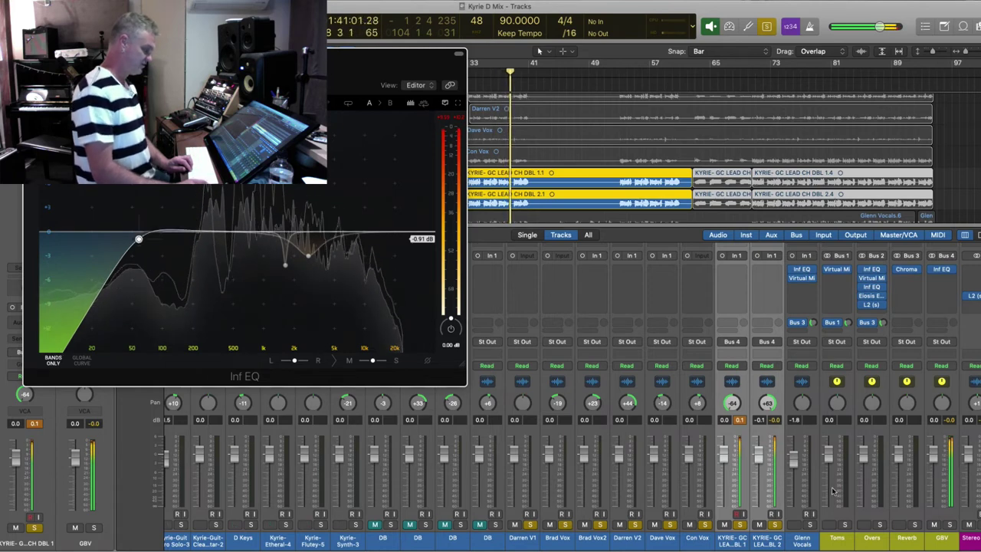
drag(760, 461, 760, 475)
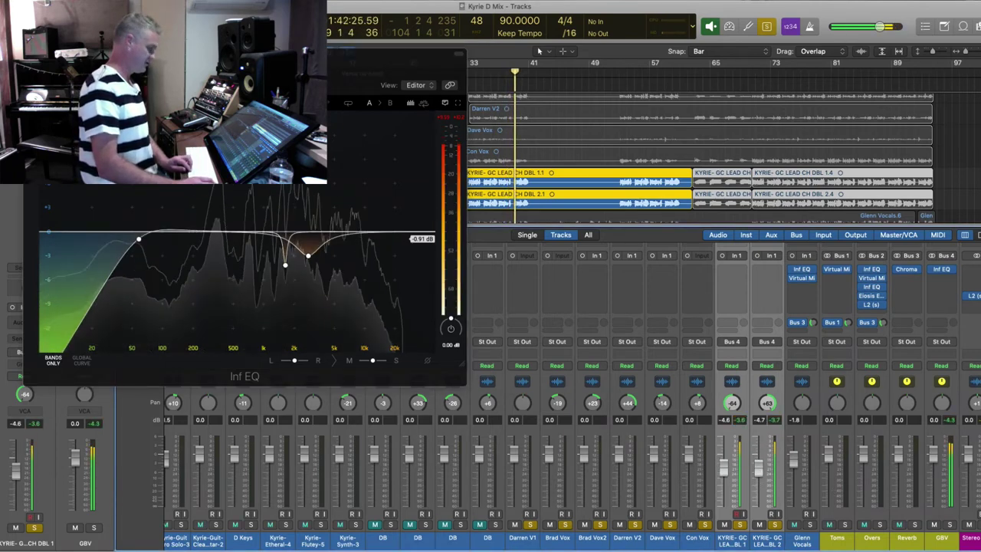
key(v)
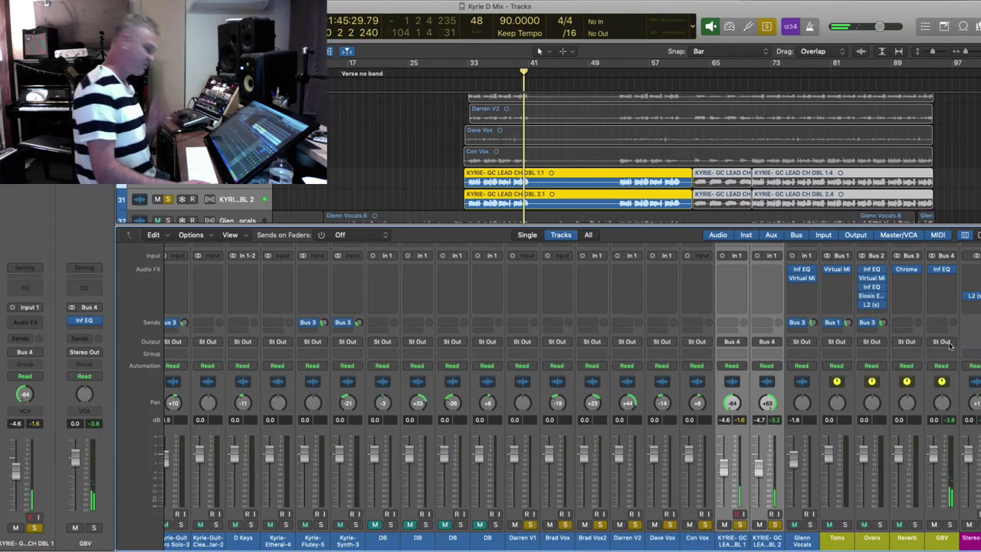
- Select the V1 and V2 backing vocal regions and move the playhead back to bar 33
click(523, 539)
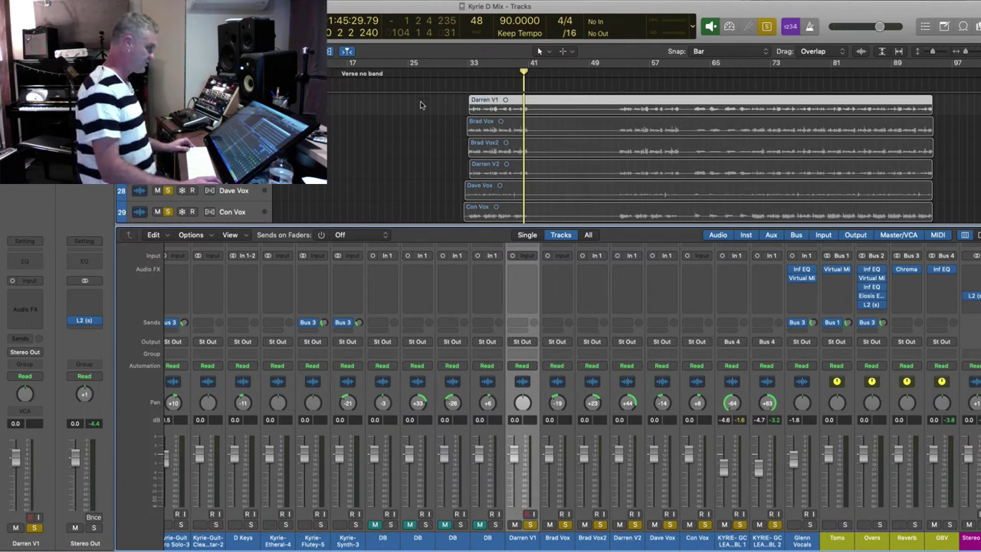
drag(420, 105, 524, 110)
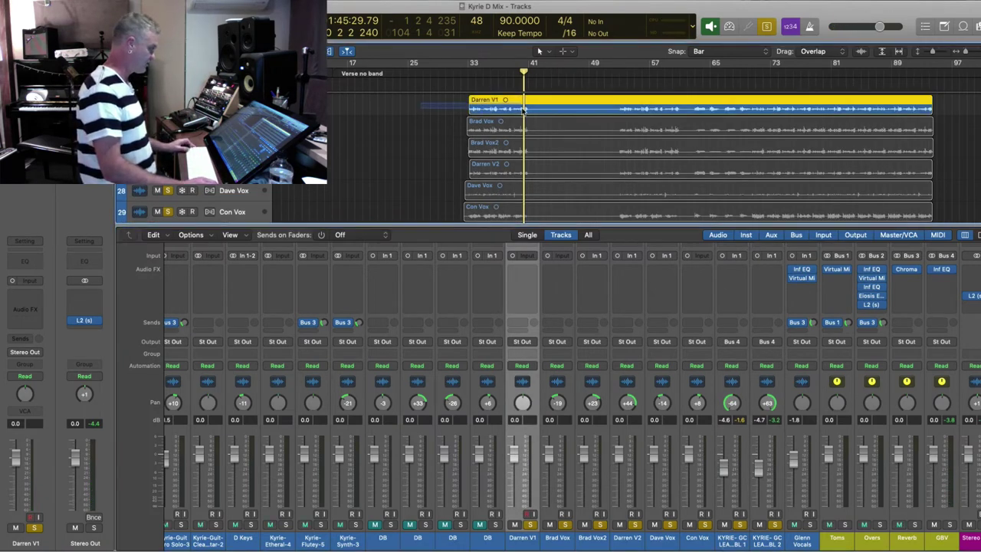
click(505, 167)
click(505, 110)
shift+click(513, 174)
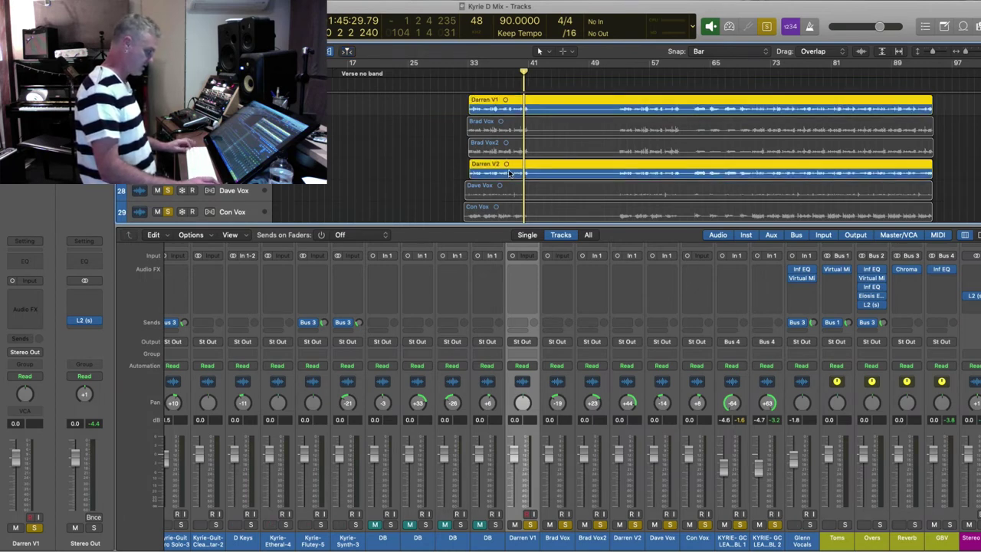
key(comma)
key(comma)
key(comma)
key(comma)
key(comma)
key(comma)
key(comma)
key(comma)
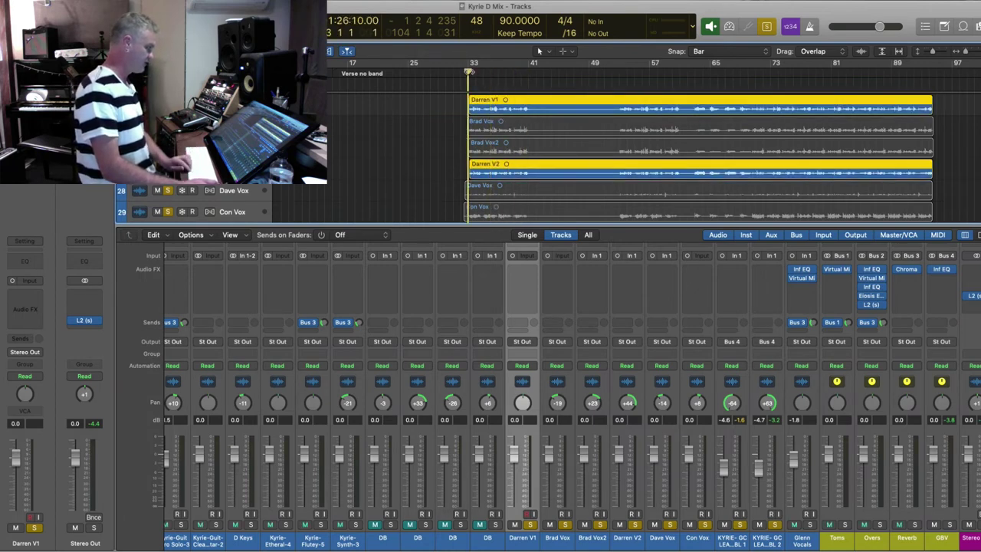
- Listen to the V1 and V2 vocal regions from bar 33 with their waveforms enlarged in the timeline
key(space)
key(super+Right)
key(super+Right)
key(super+Right)
key(super+Right)
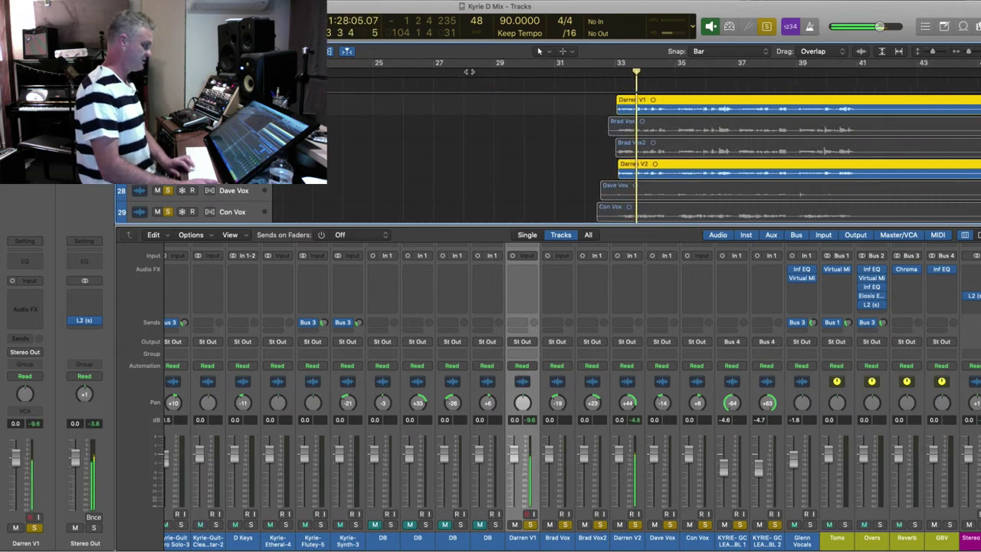
key(super+Down)
key(super+Down)
key(super+Down)
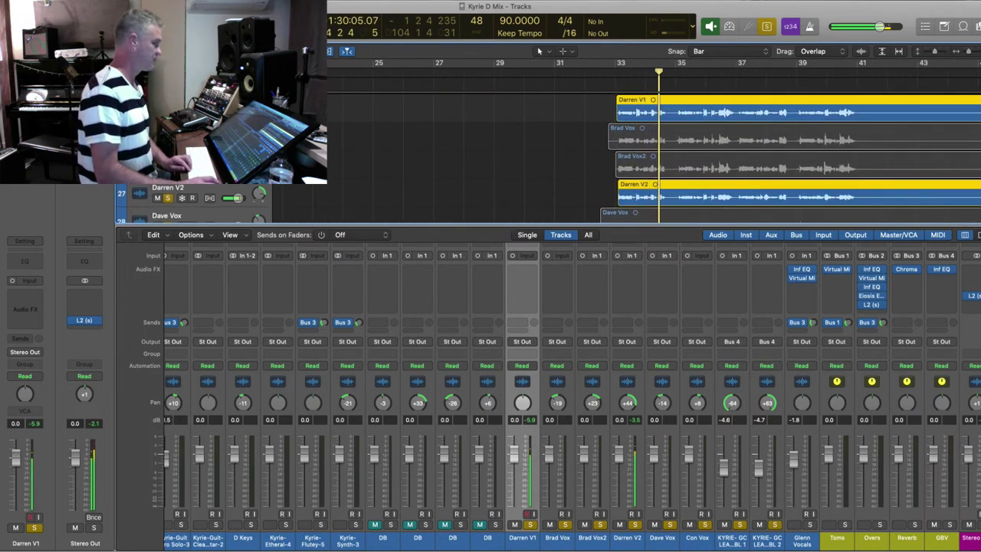
key(comma)
key(comma)
key(space)
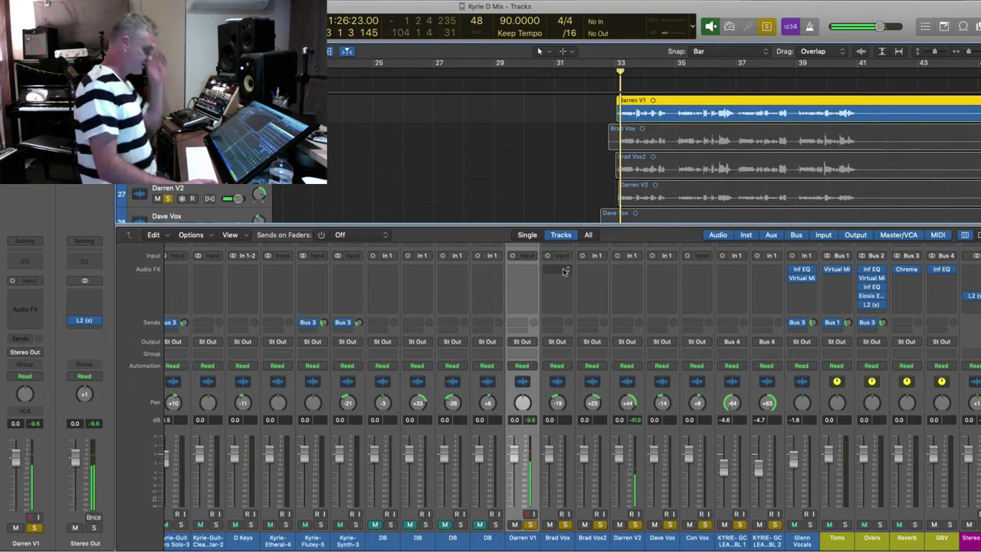
- Insert the Inf EQ plug-in on the V1 vocal track and add a low cut at 91.1 Hz
click(517, 279)
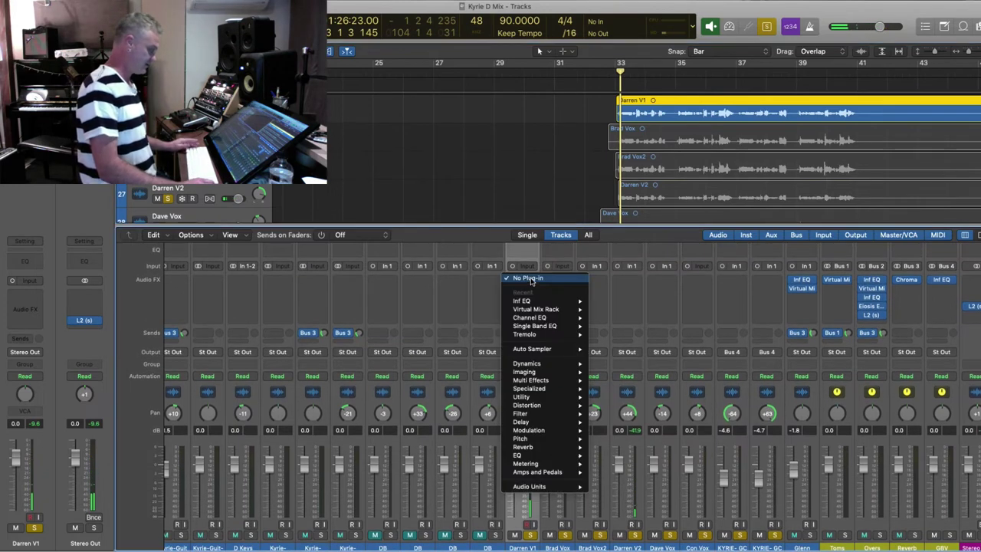
click(611, 302)
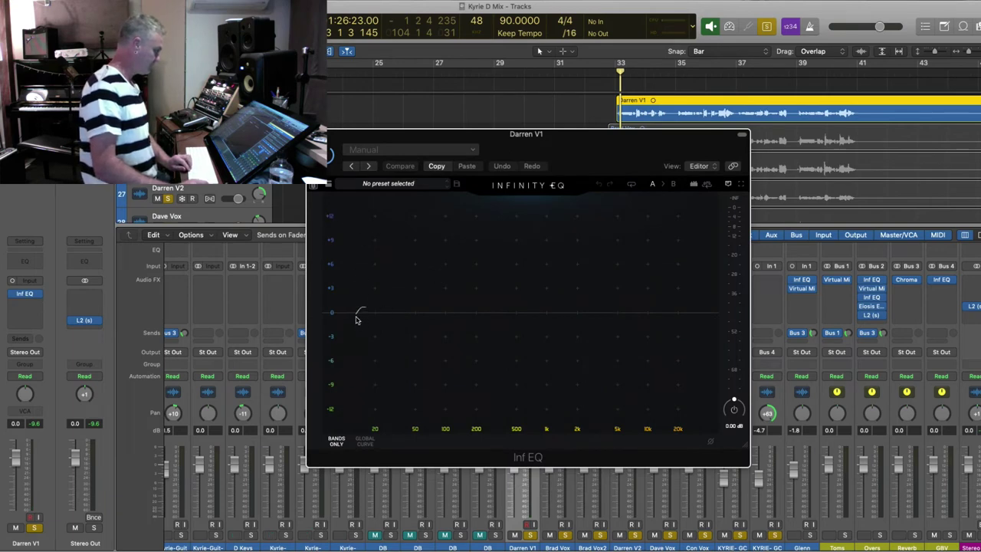
click(356, 319)
drag(356, 317, 441, 322)
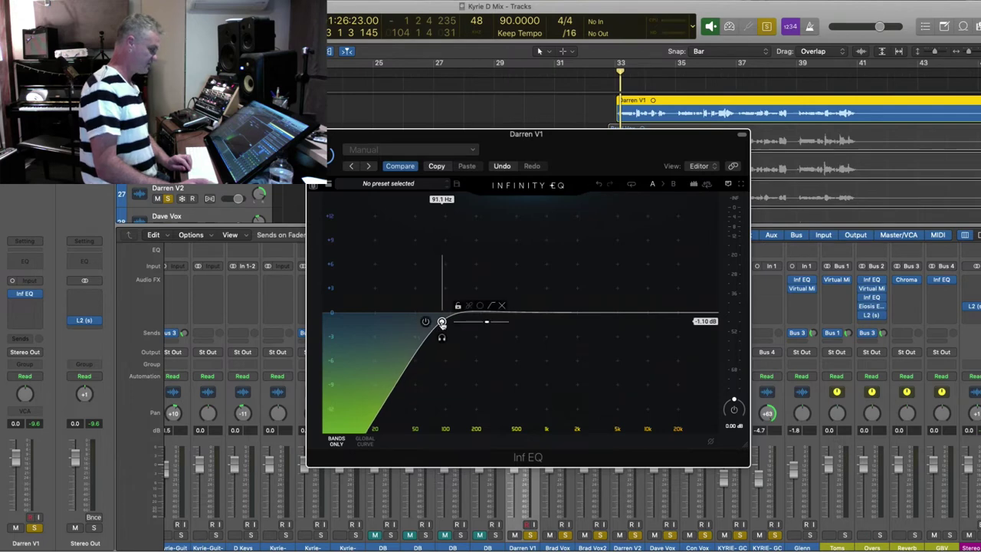
- Shape the V1 vocal EQ during playback with a -2.14 dB cut at 1.50 kHz and a +2.14 dB high shelf at 5.11 kHz
click(548, 313)
drag(545, 311, 565, 331)
key(space)
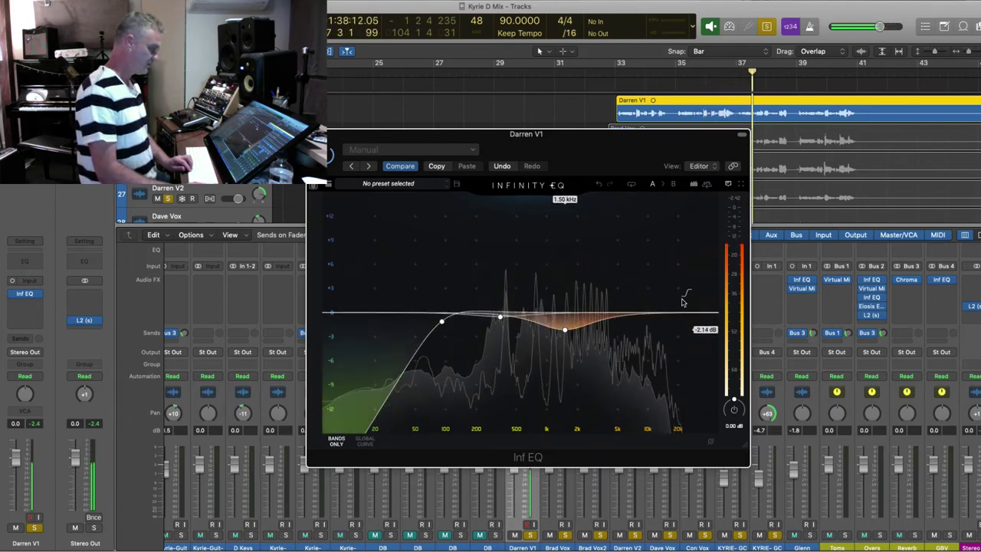
drag(677, 304, 619, 296)
key(space)
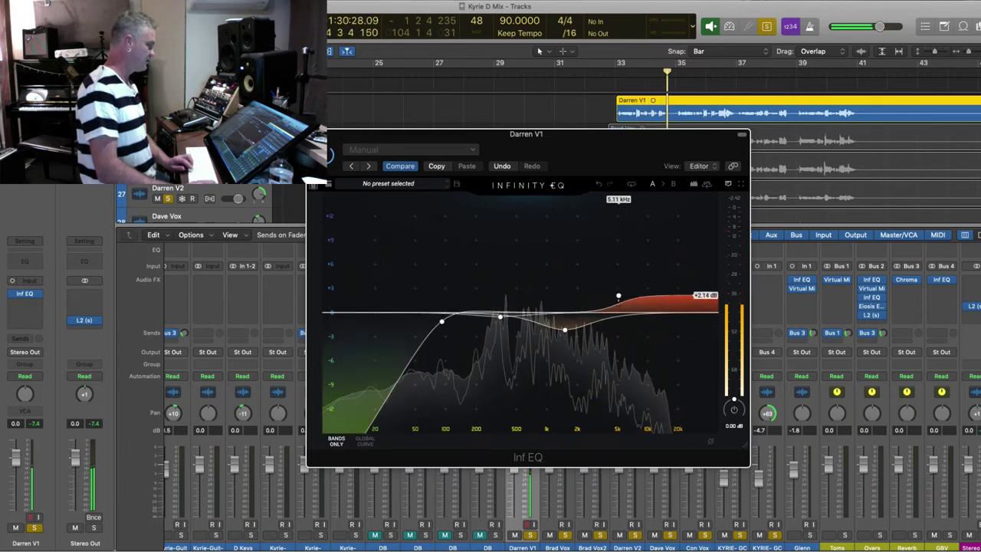
click(314, 134)
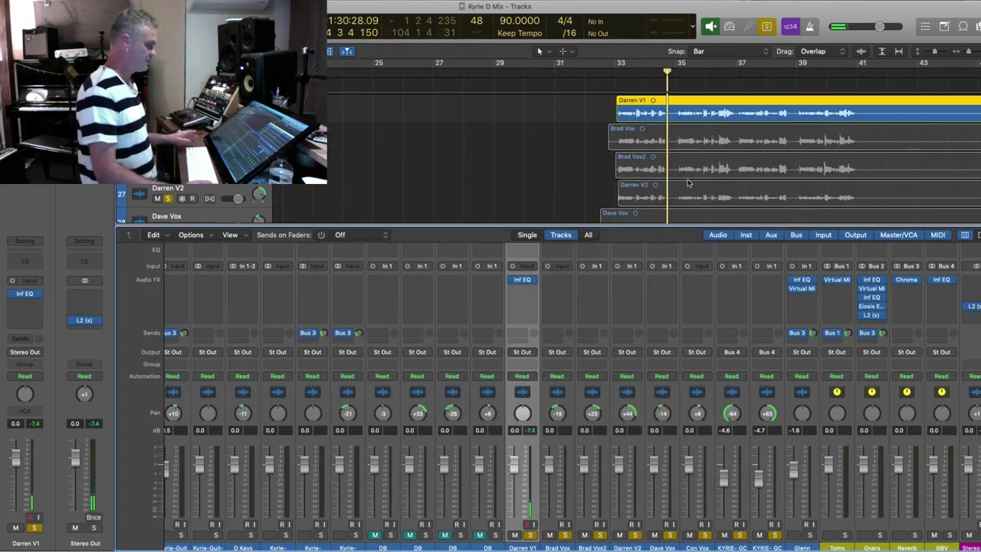
- Copy the V1 track's Inf EQ to the V2 vocal track and listen to both regions together
click(215, 188)
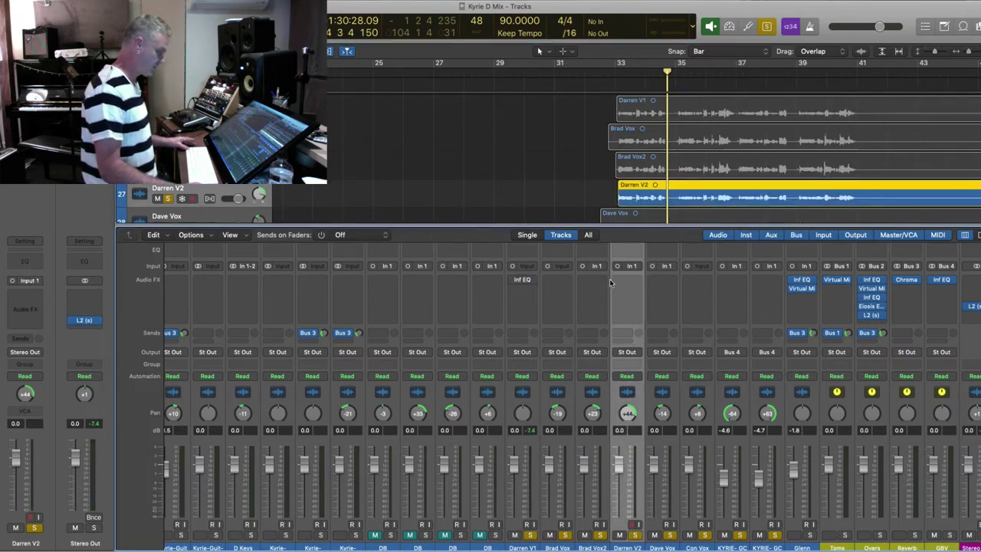
drag(524, 282, 600, 283)
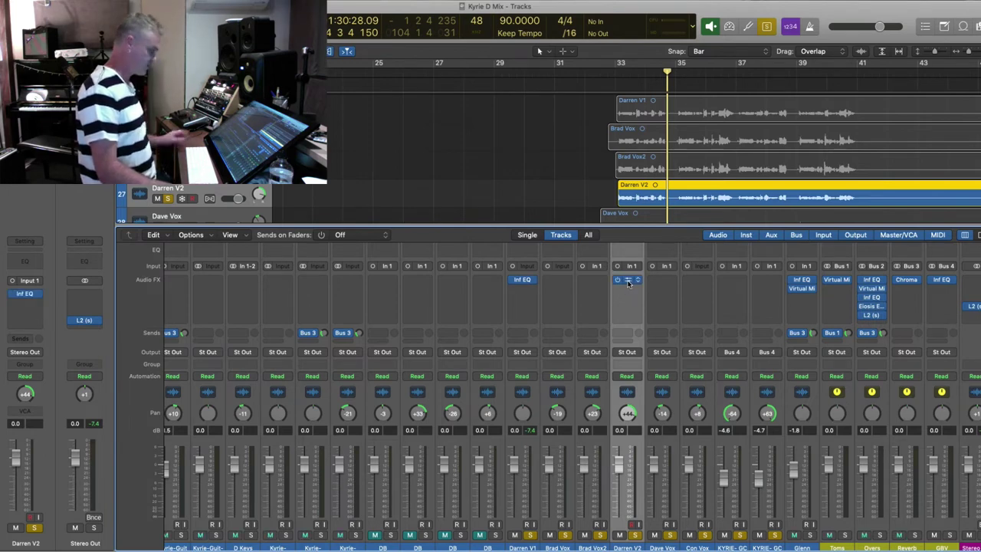
drag(631, 279, 632, 280)
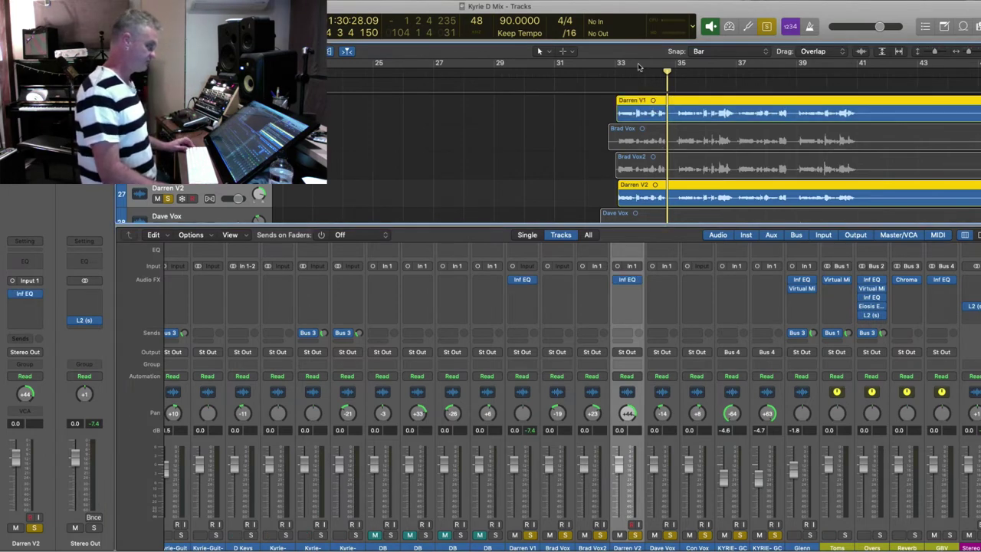
key(space)
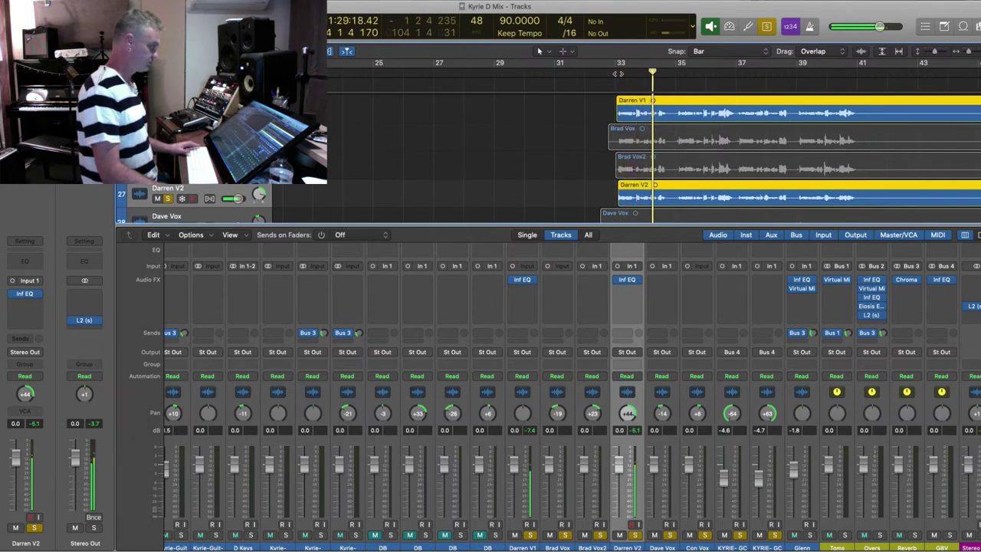
- Audition the Vox and Vox2 regions together from bar 33 and lower both of their faders to -5.5 dB
click(646, 142)
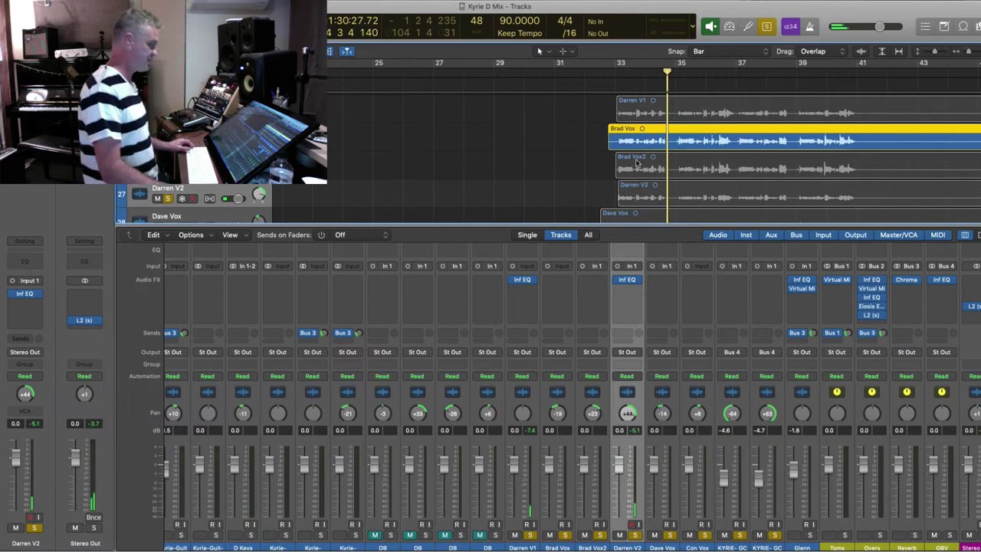
shift+click(637, 163)
click(613, 72)
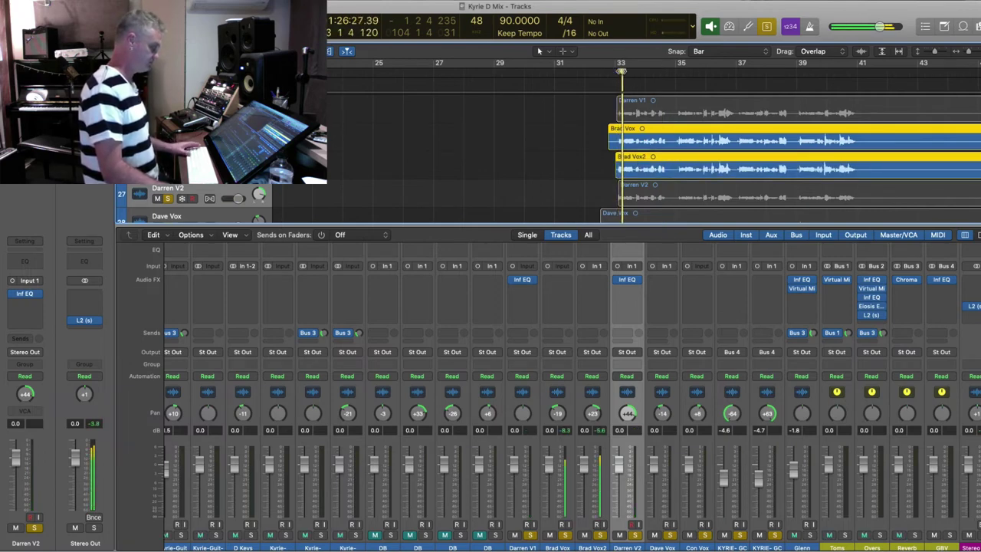
drag(585, 464, 584, 464)
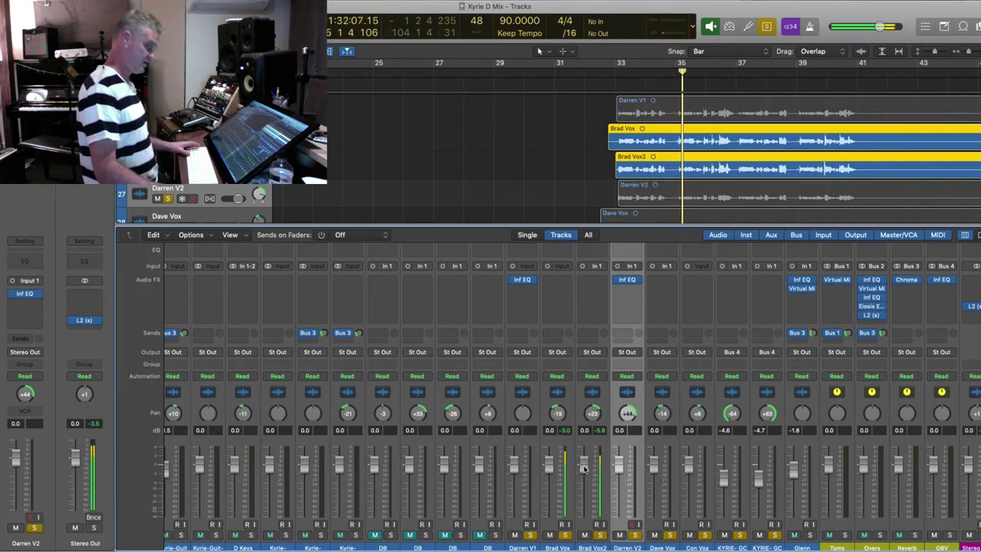
click(560, 548)
shift+click(593, 544)
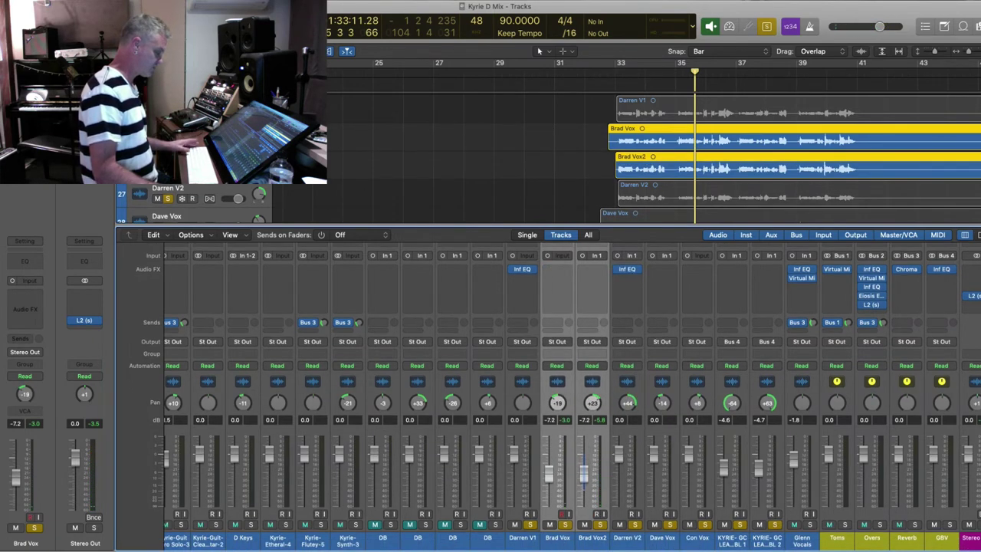
- Play the vocal regions on tracks 28 and 29 together and balance their faders at 1.5 dB and -7.6 dB
scroll(647, 178, down, 2)
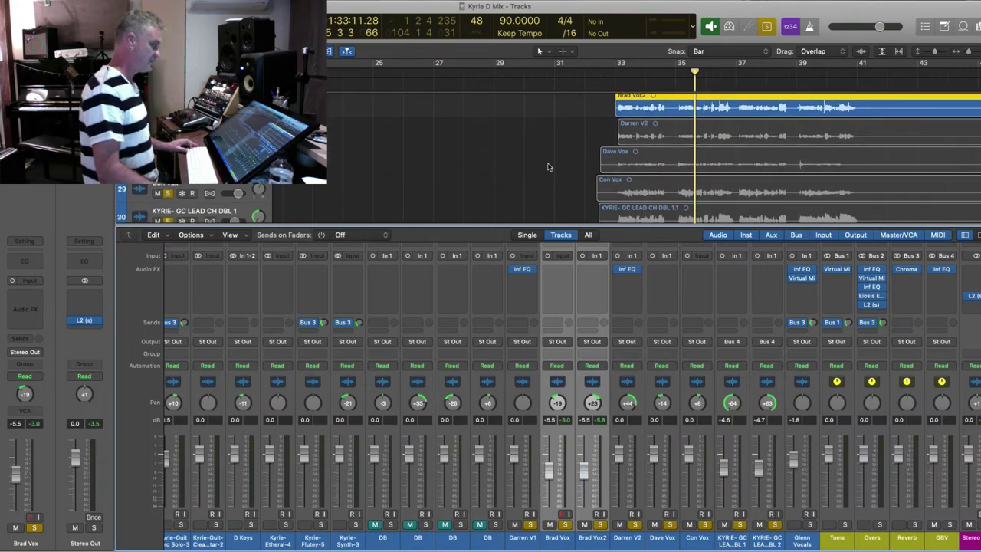
drag(559, 173, 613, 188)
key(space)
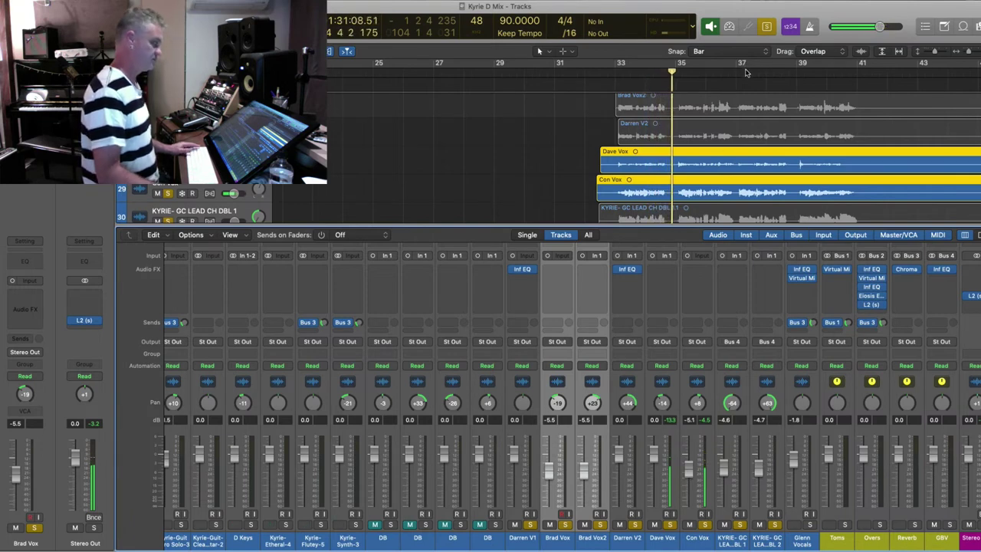
drag(650, 457, 650, 450)
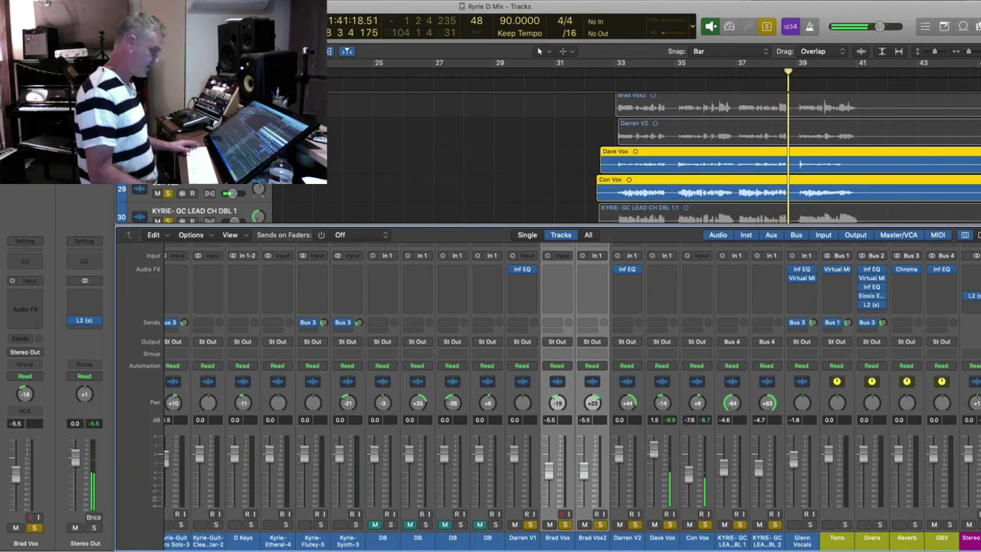
- Insert a mono Waves L2 Ultramaximizer on vocal track 28 with its default settings
click(665, 269)
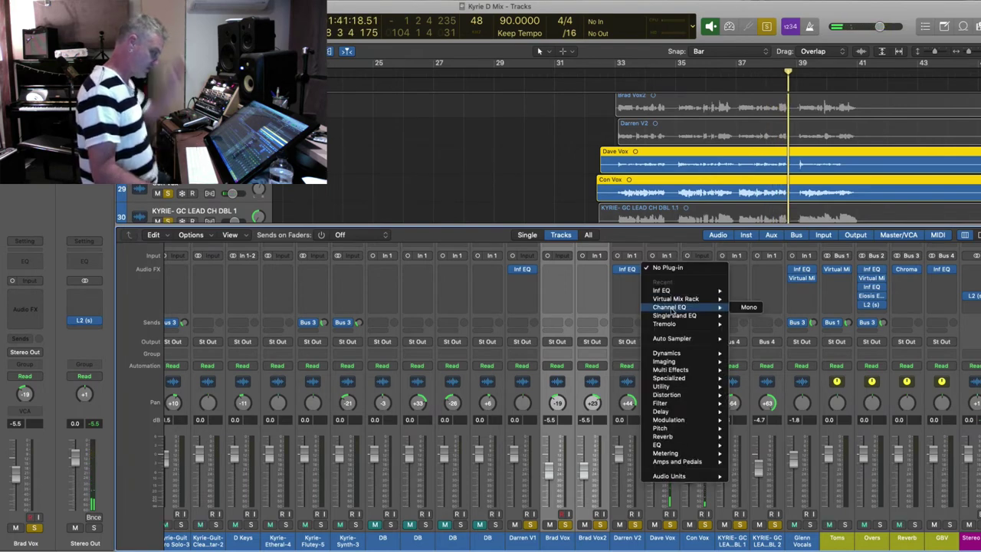
mouse_move(673, 325)
mouse_move(673, 353)
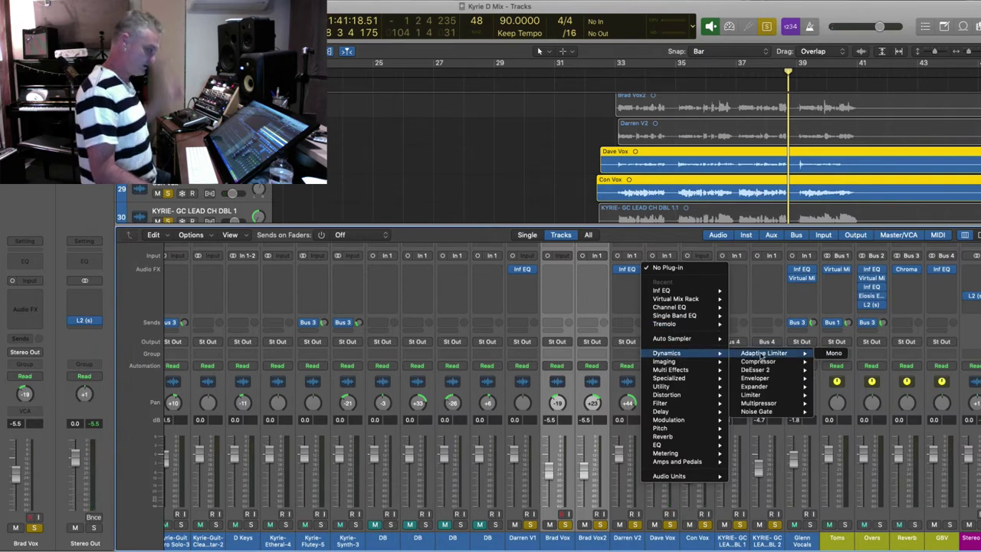
mouse_move(669, 476)
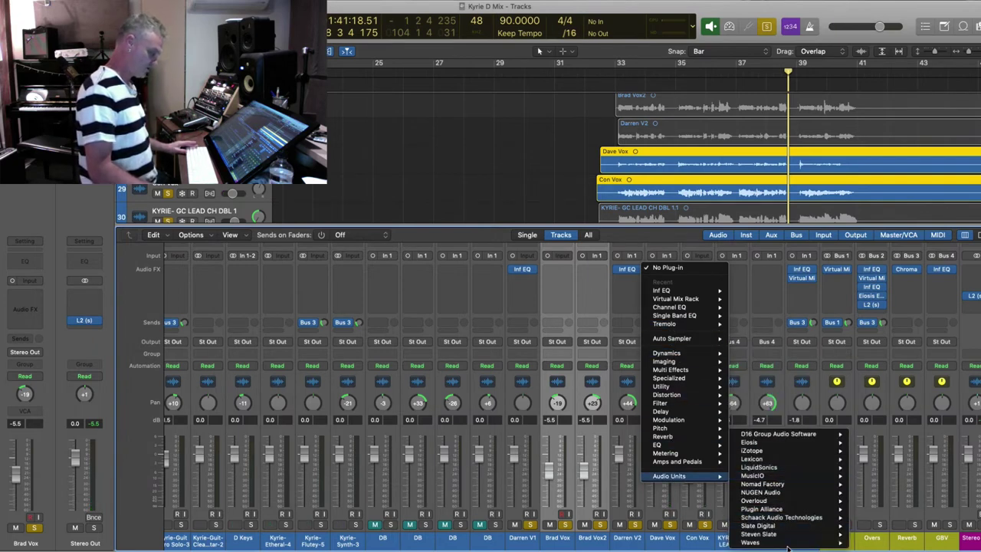
mouse_move(752, 542)
click(871, 492)
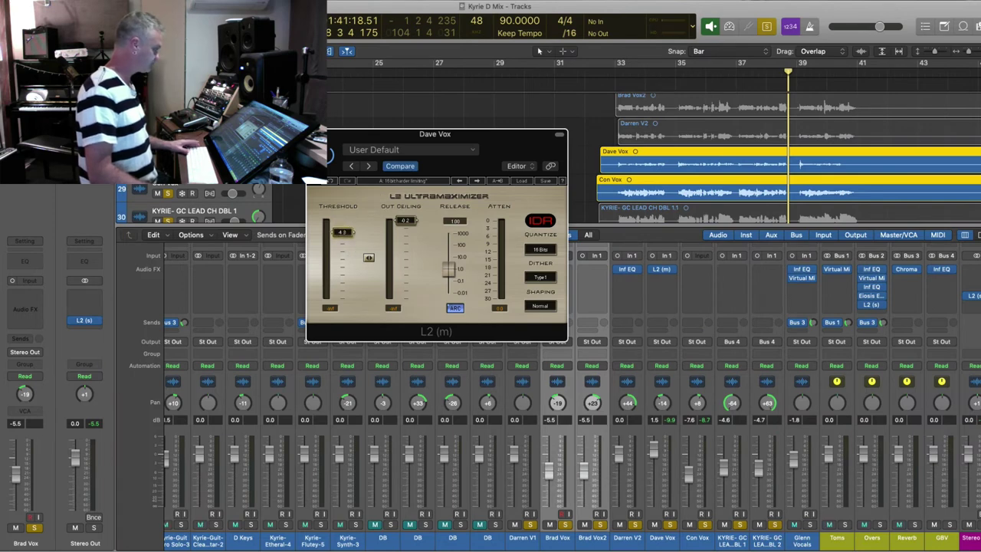
click(315, 134)
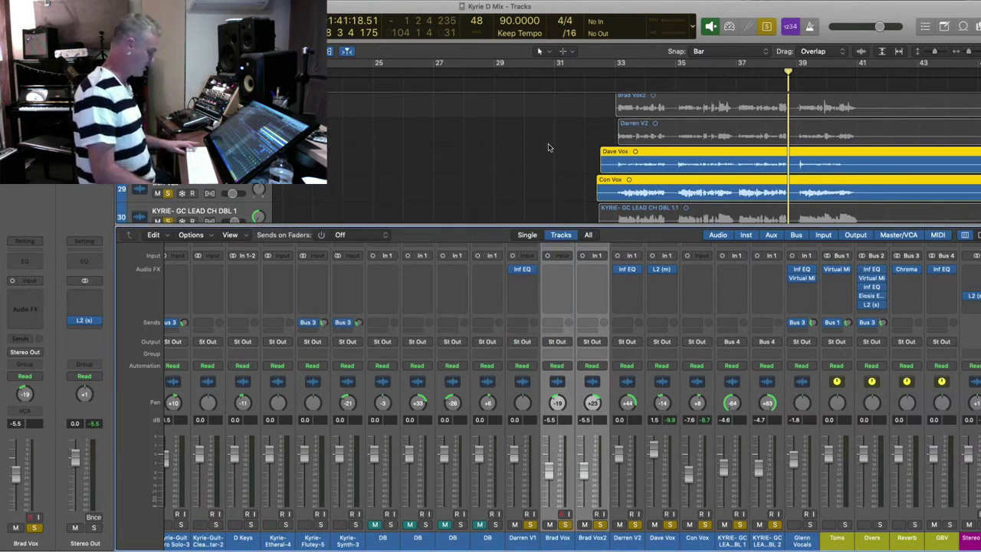
- Play the backing vocal and lead double regions together from bar 33
scroll(546, 152, up, 3)
drag(590, 145, 637, 224)
double_click(622, 72)
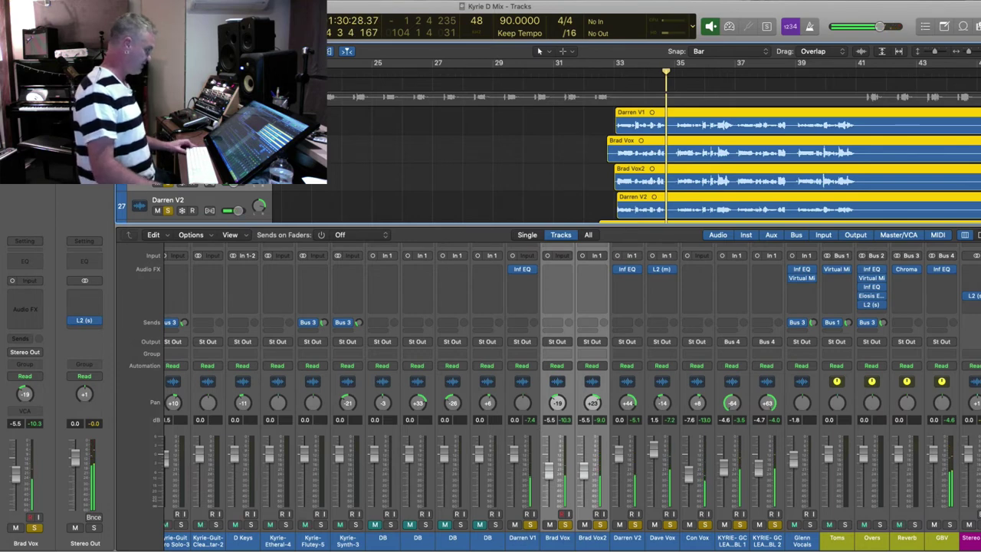
- Route the outputs of the six backing vocal tracks, from V1 through track 29, to Bus 5
click(367, 136)
scroll(367, 136, down, 4)
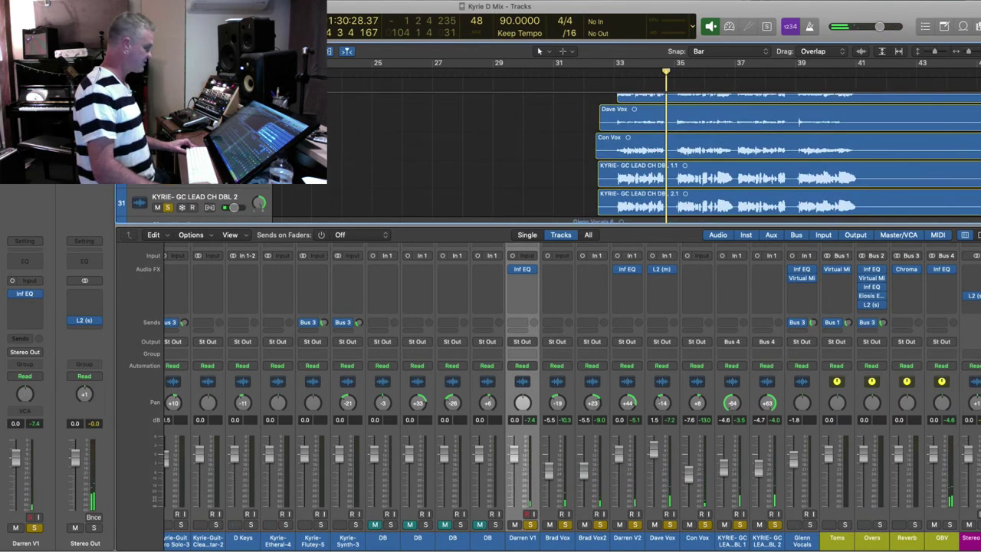
shift+click(201, 146)
click(522, 342)
mouse_move(529, 379)
click(610, 253)
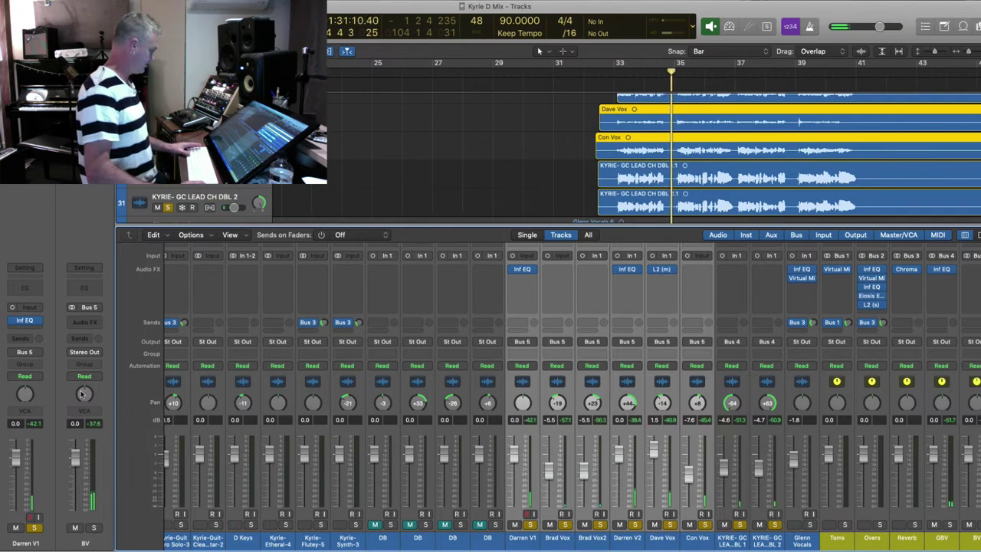
- Insert Inf EQ on the BV bus and add a broad bell boost near 7.8 kHz during playback
click(97, 323)
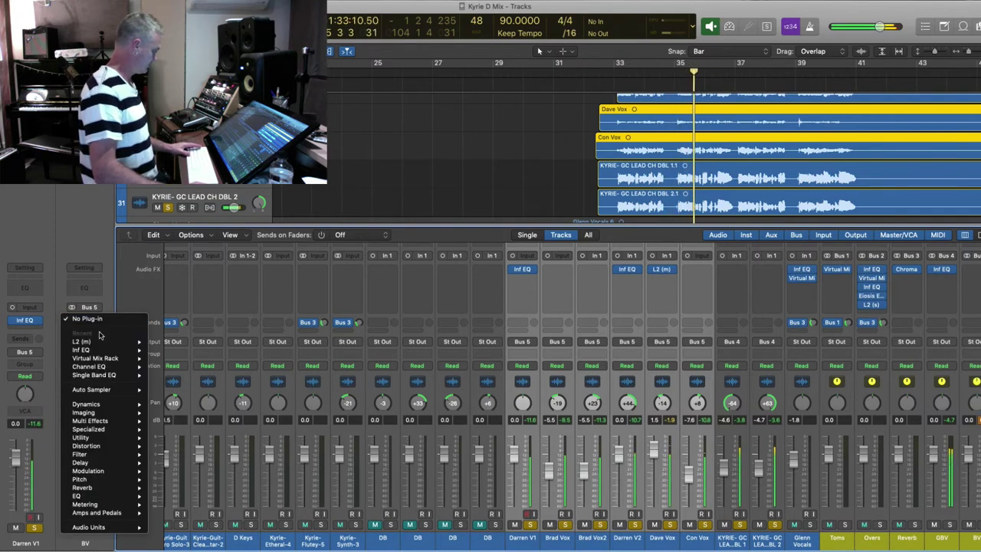
click(520, 147)
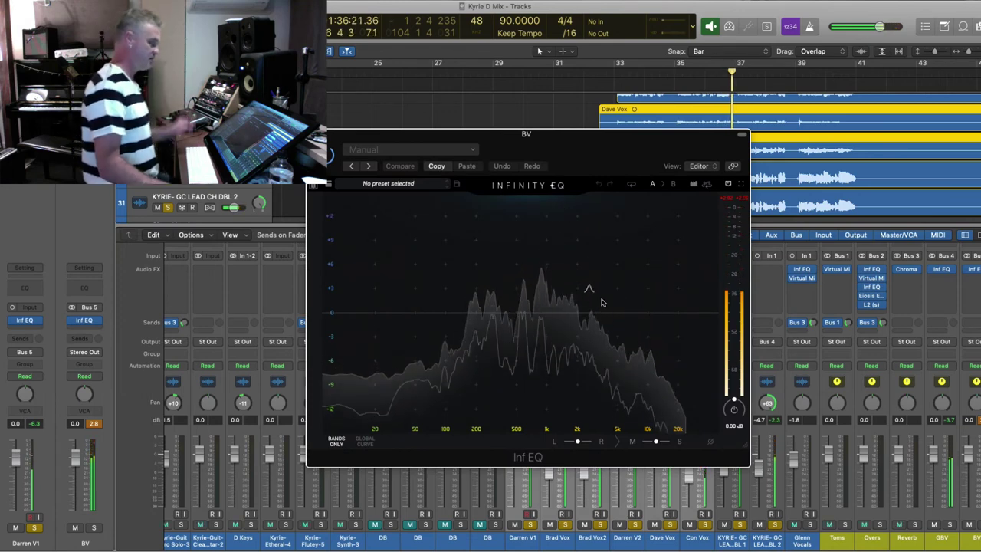
double_click(629, 310)
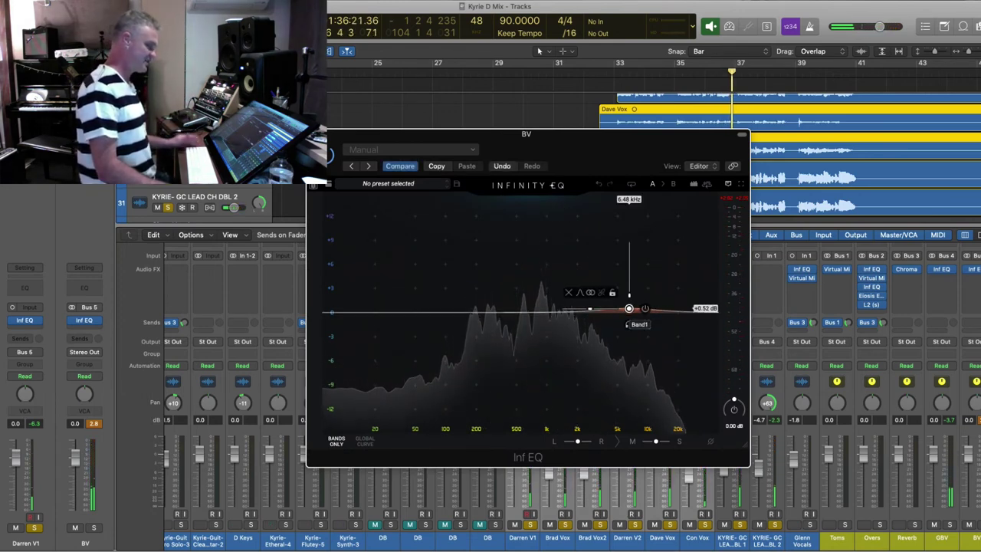
drag(629, 307, 636, 247)
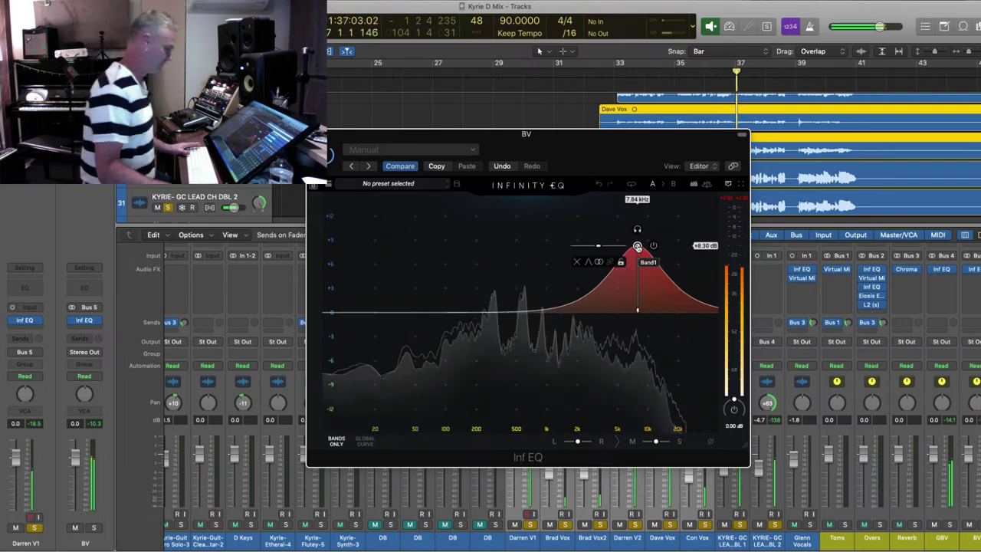
mouse_move(637, 247)
mouse_down()
mouse_move(637, 227)
mouse_move(637, 253)
mouse_up()
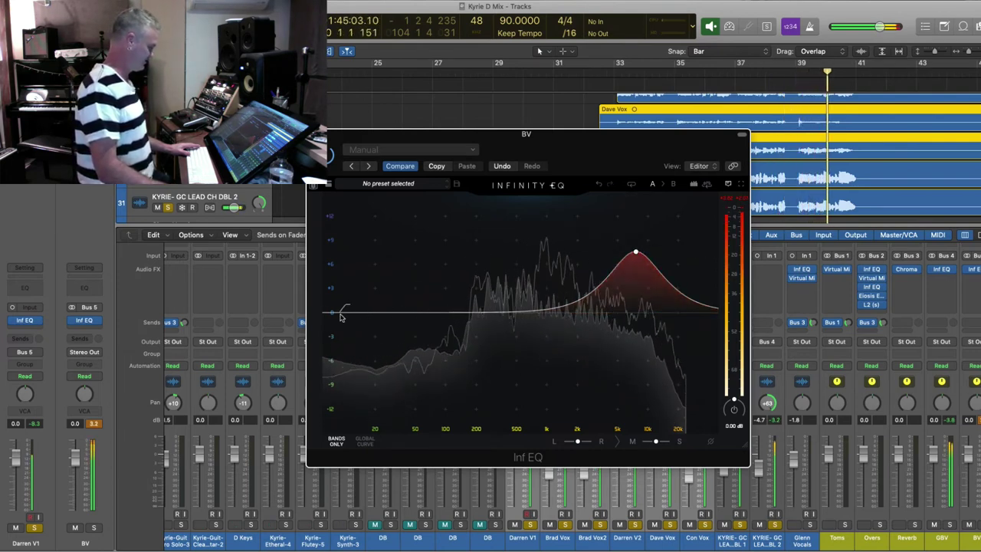
- Add a low cut at 31.3 Hz and a bell cut around 891 Hz to the BV bus EQ
drag(340, 318, 395, 325)
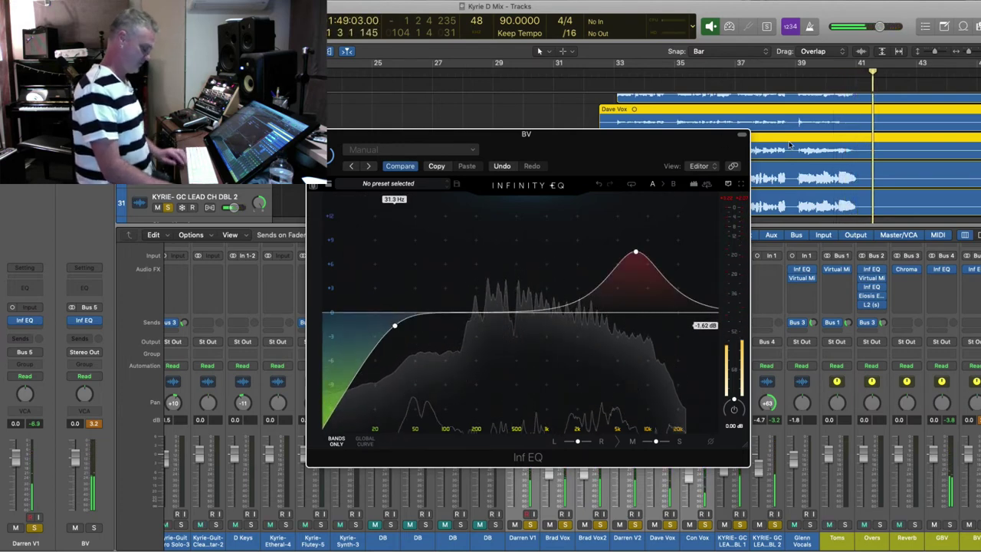
click(618, 72)
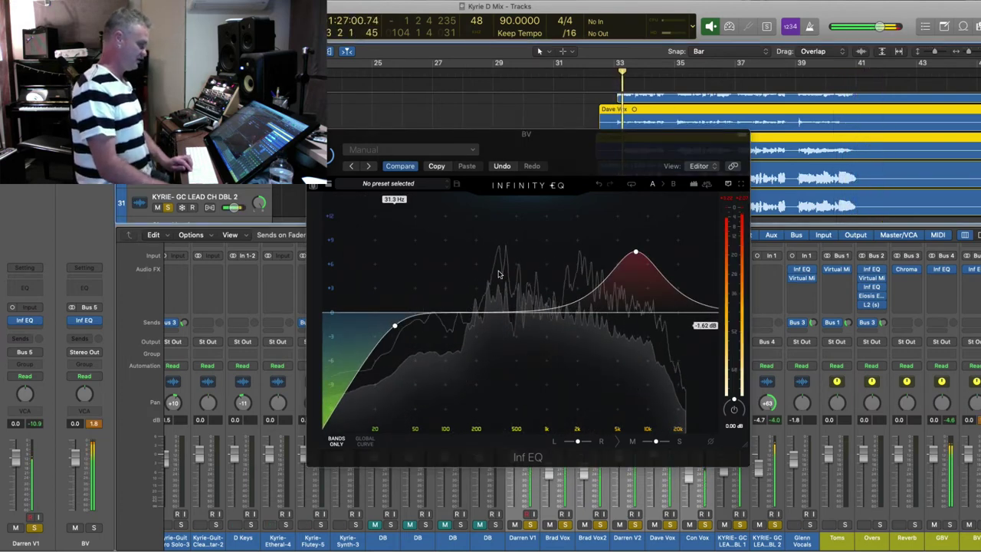
click(534, 317)
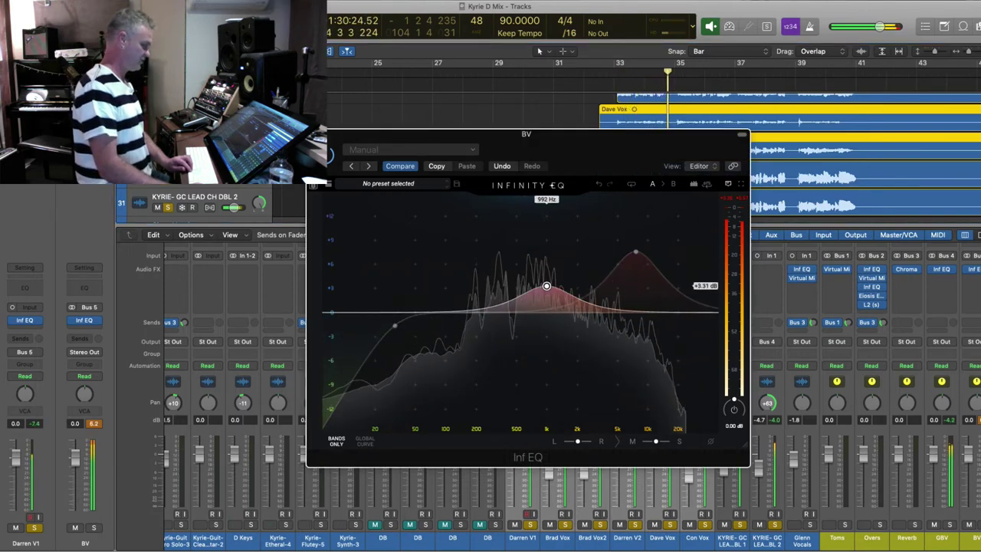
drag(546, 286, 546, 342)
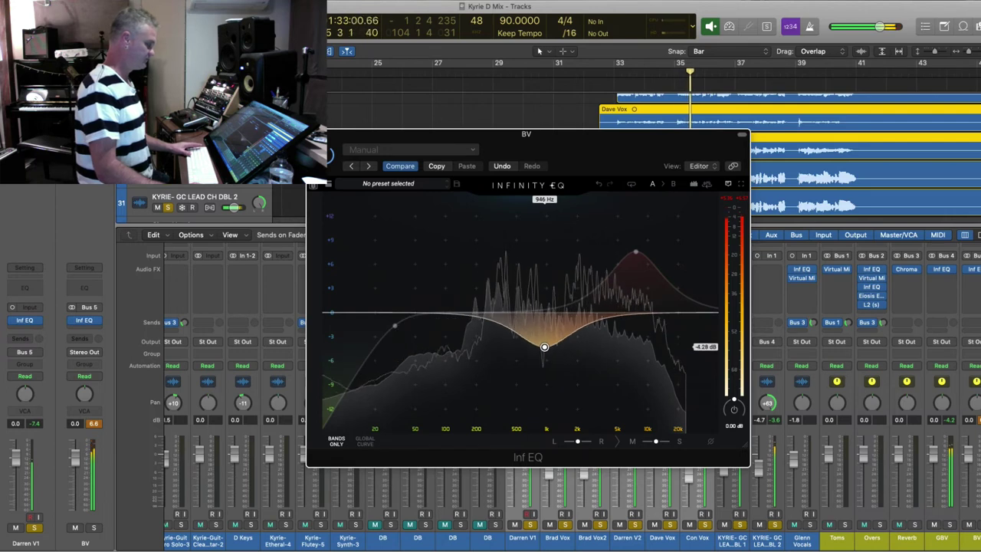
drag(541, 348, 542, 357)
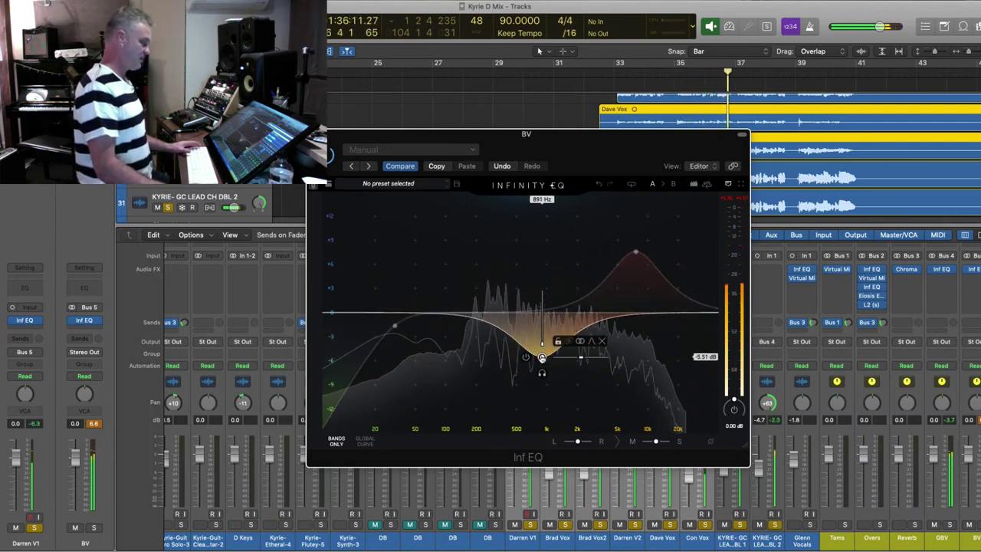
drag(541, 356, 541, 350)
key(v)
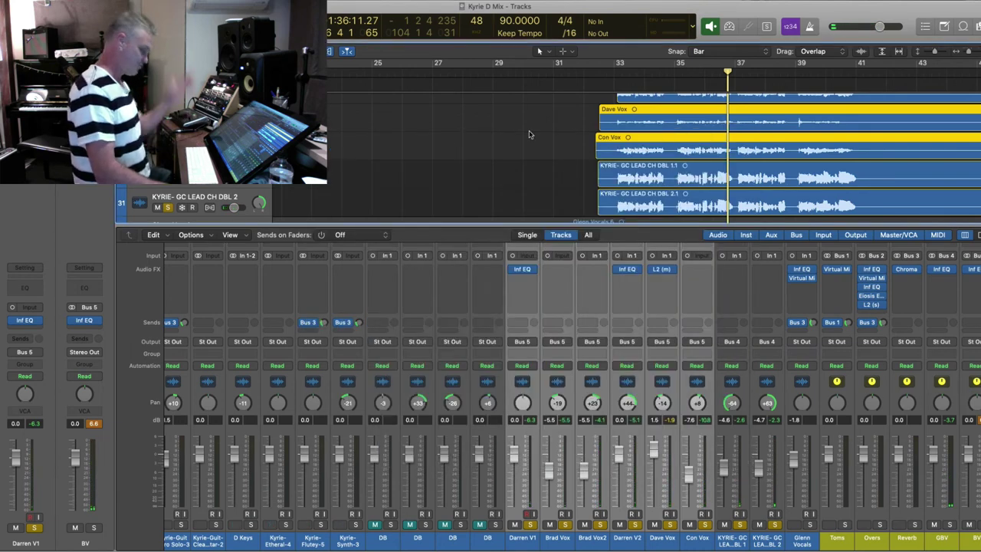
- Raise the Vox and Vox2 faders together to -2.6 dB while playing from bar 33
click(593, 543)
shift+click(563, 542)
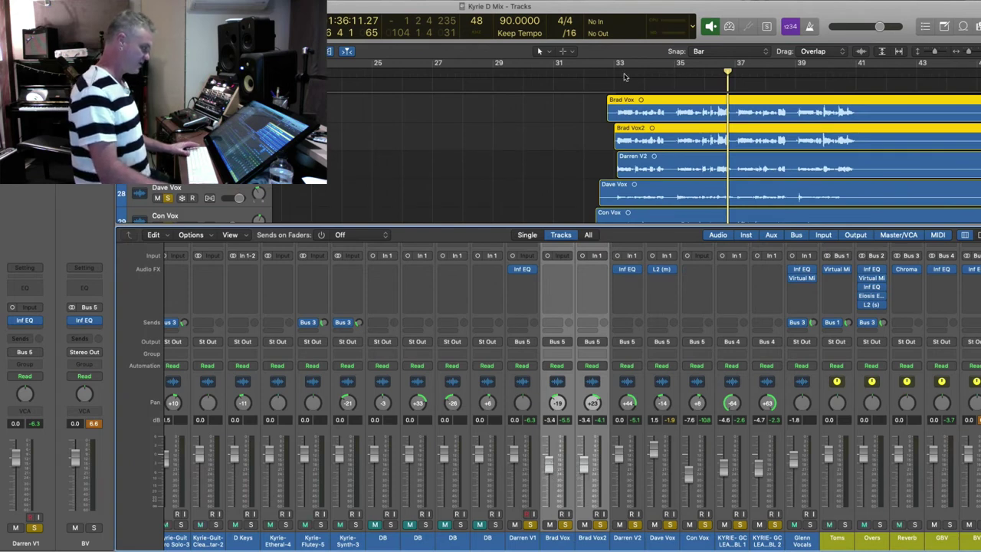
click(623, 75)
key(space)
drag(548, 465, 549, 462)
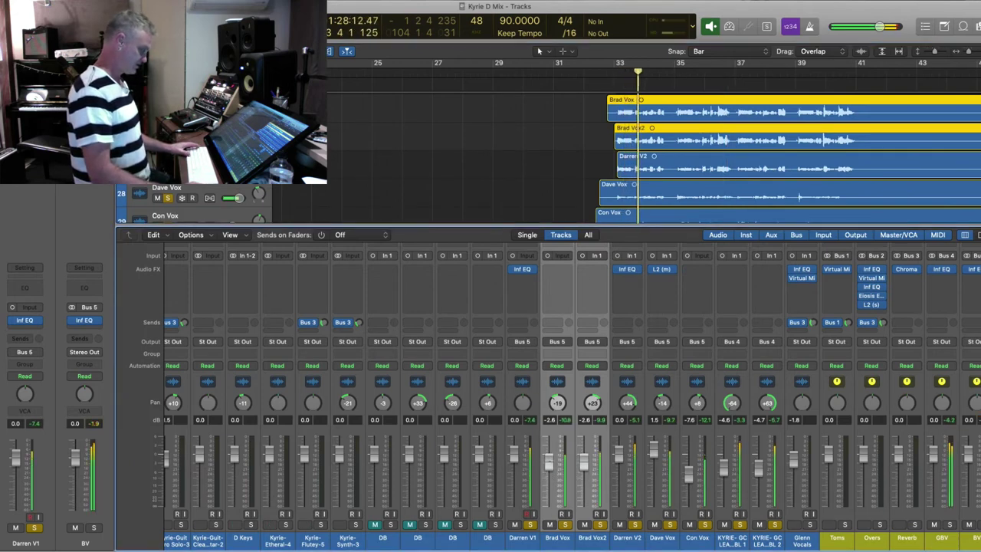
- Insert a stereo Slate Digital Virtual Mix Rack after the Inf EQ on the BV bus
click(87, 331)
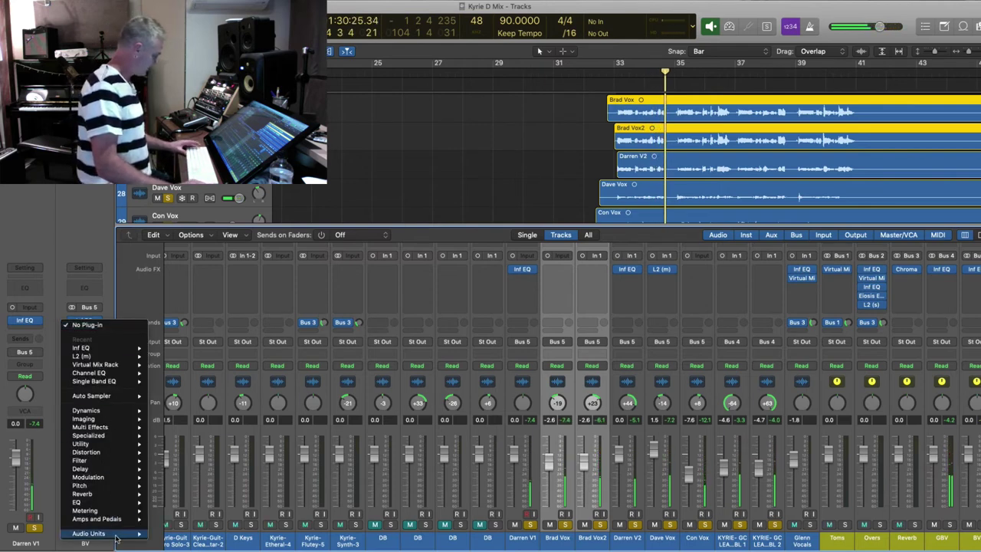
mouse_move(115, 534)
mouse_move(200, 535)
mouse_move(302, 535)
mouse_move(177, 518)
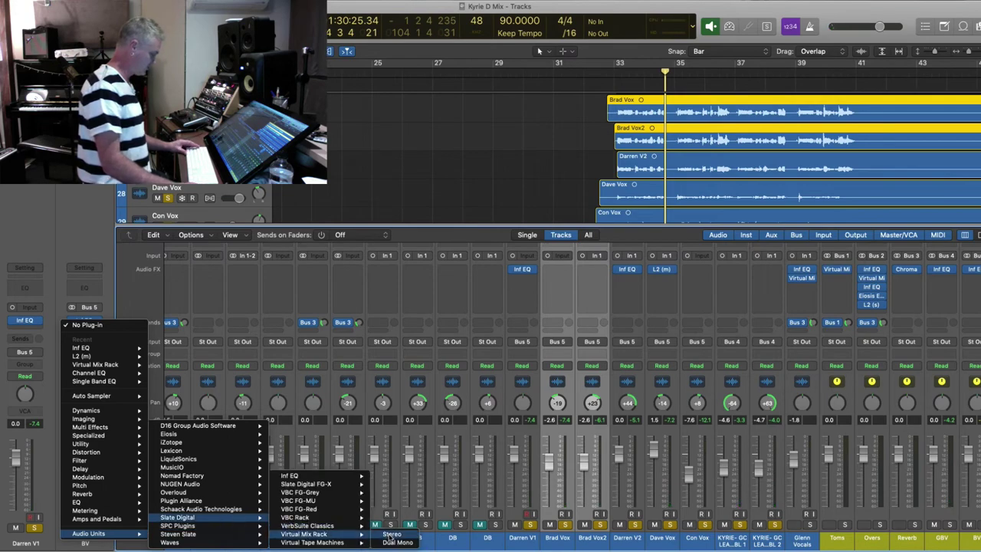
click(391, 534)
- Add the FG-Stress compressor to the BV bus's Virtual Mix Rack, directly after the Custom Series Equalizer
drag(624, 141, 392, 32)
scroll(205, 325, down, 5)
scroll(194, 339, down, 5)
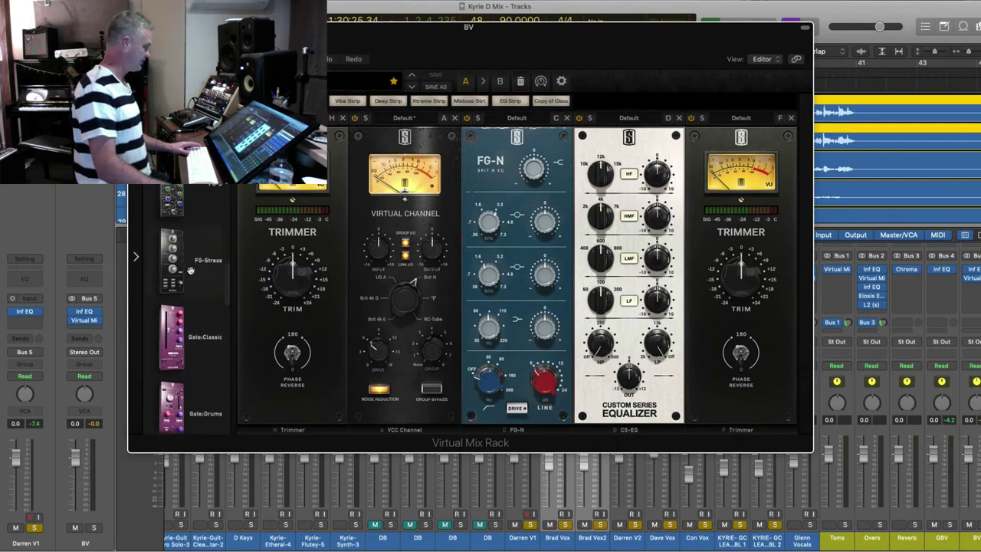
drag(189, 268, 716, 239)
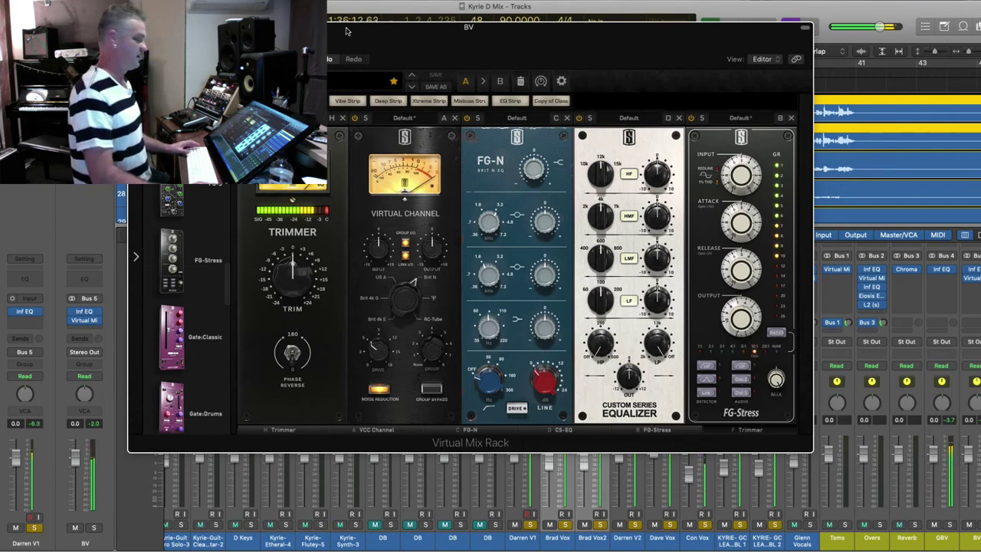
- Turn down the rack's first Trimmer, engage the FG-N low cut and set its low-mid gain to -3.42 dB, checking the blend in playback
drag(384, 29, 298, 17)
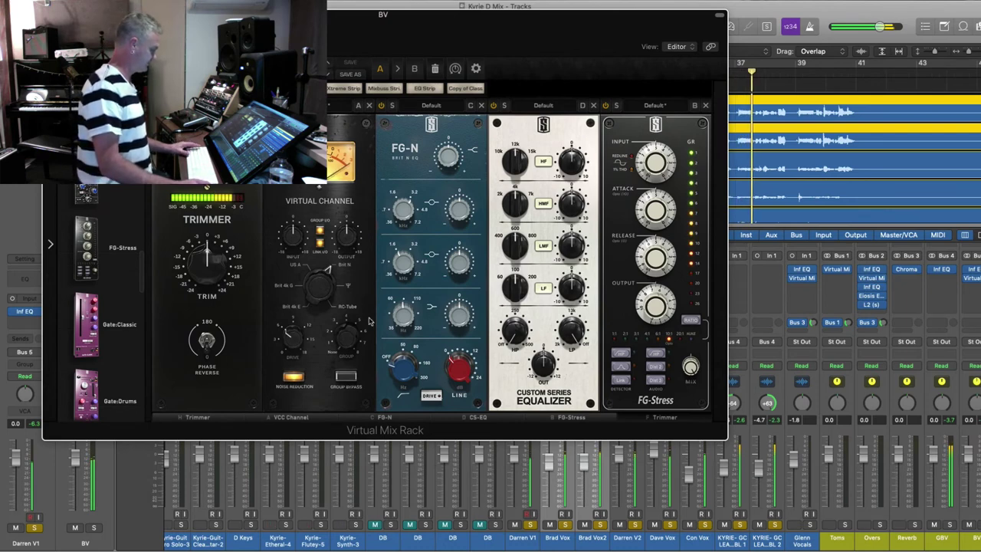
drag(210, 265, 212, 290)
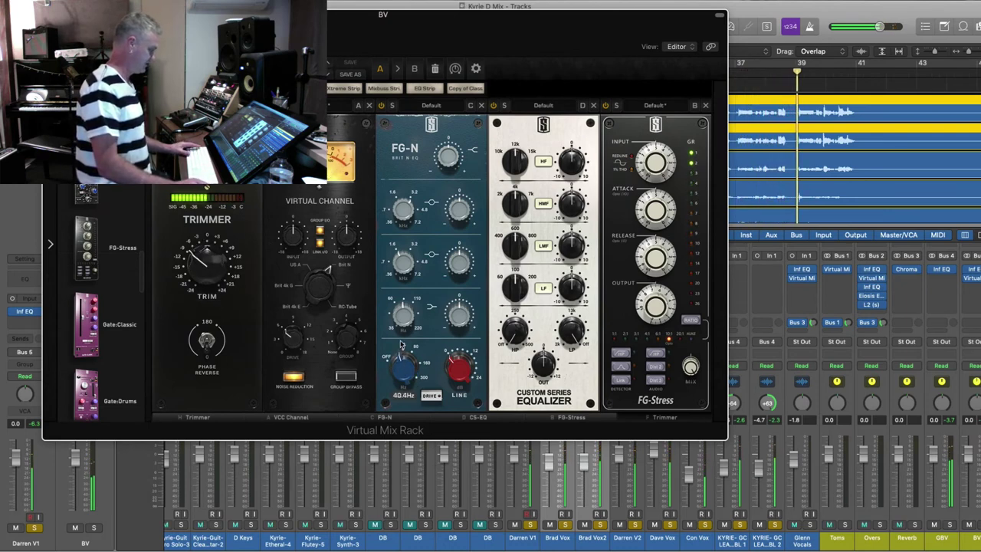
drag(401, 346, 400, 339)
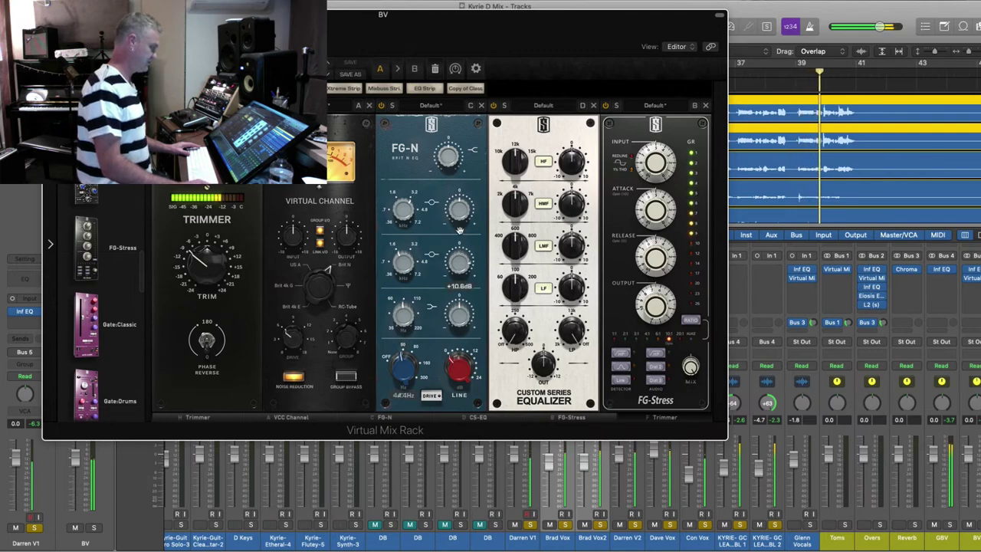
drag(458, 275, 459, 302)
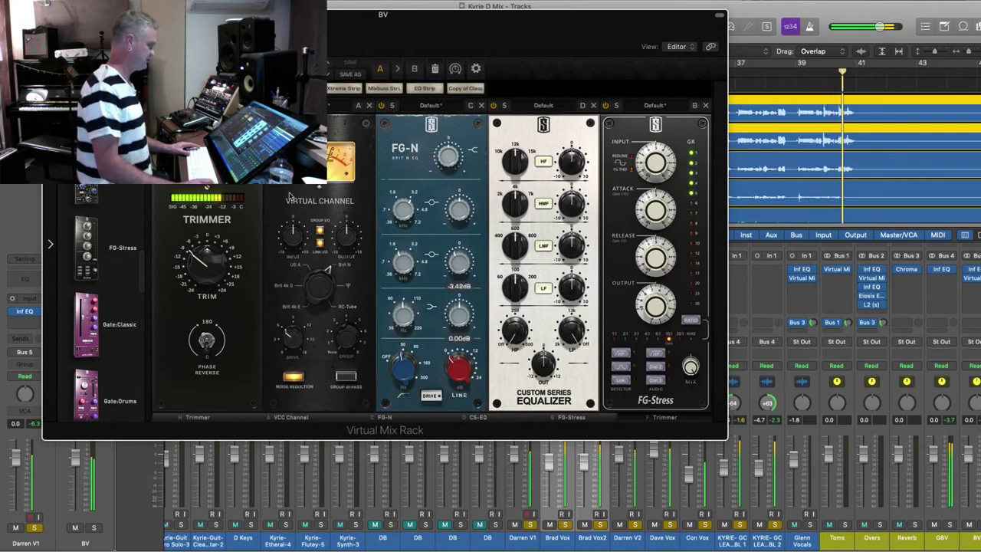
key(super+w)
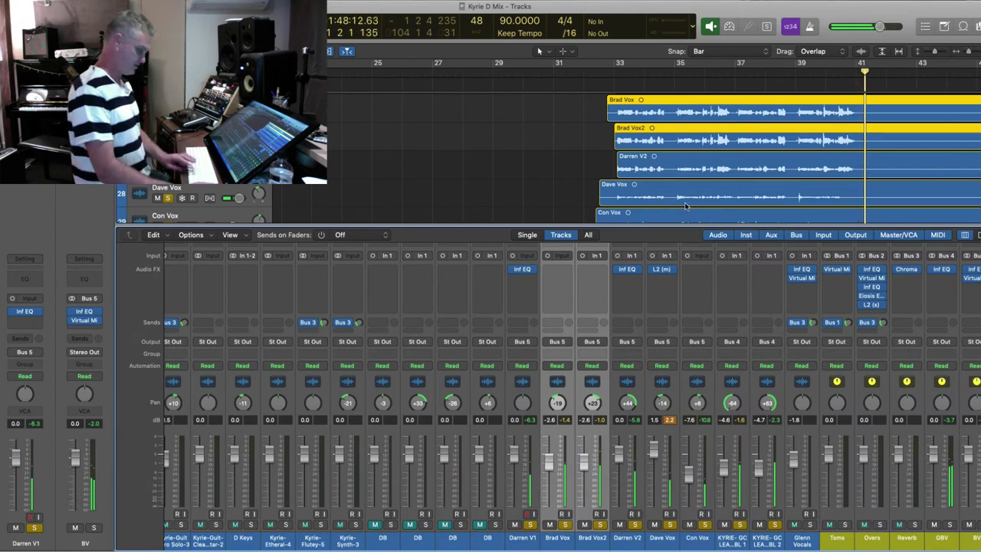
key(space)
key(space)
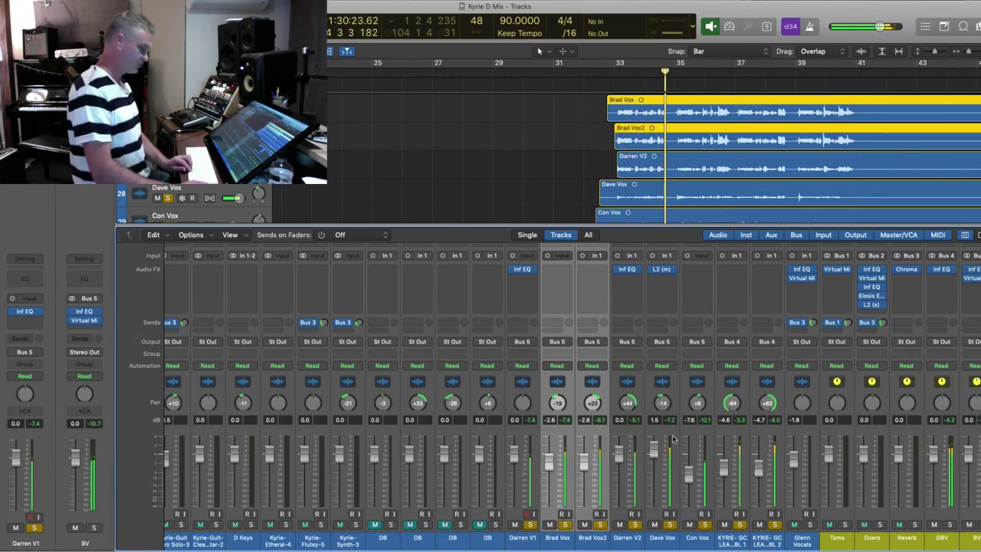
click(764, 543)
shift+click(732, 541)
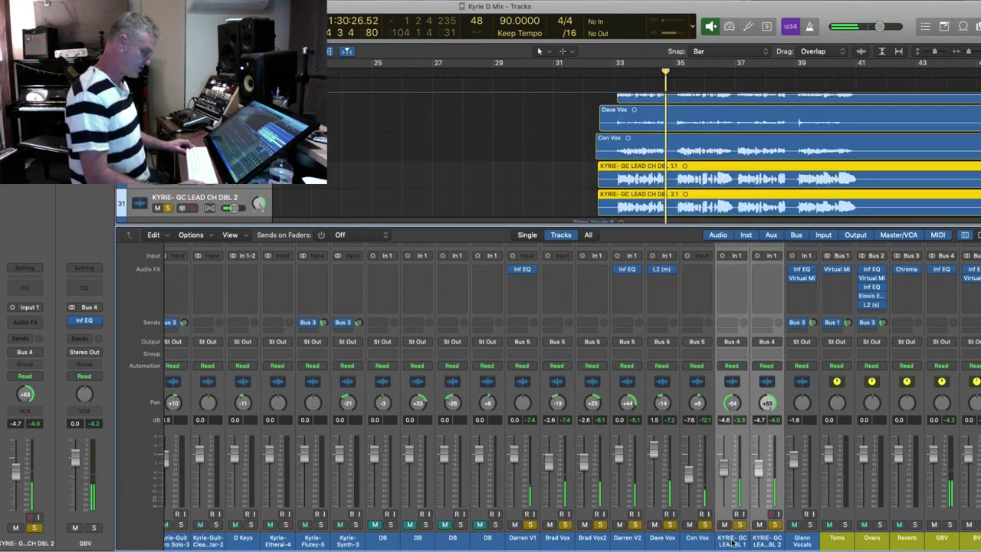
click(733, 342)
click(690, 302)
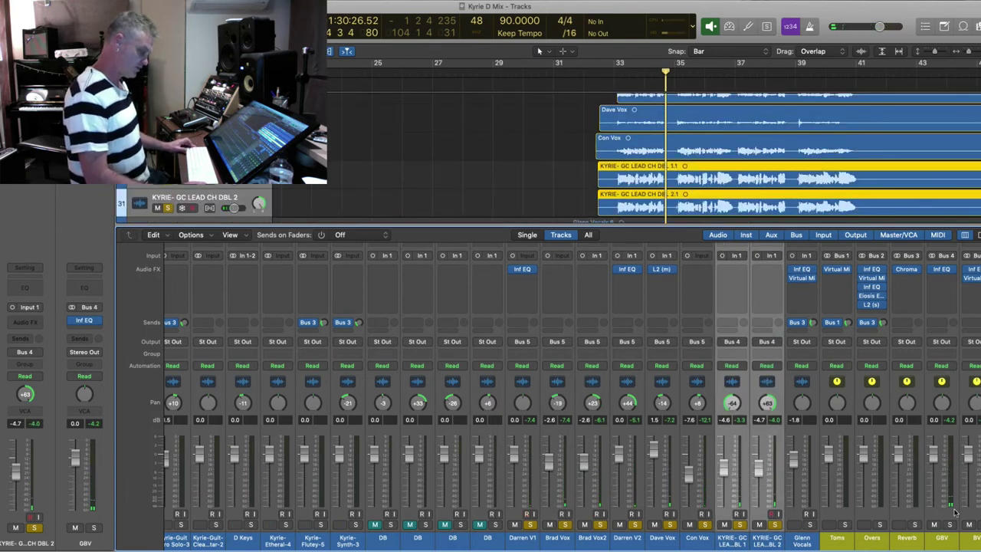
- Route the GBV bus output to Bus 5 so the lead doubles feed the BV bus
click(945, 541)
click(948, 344)
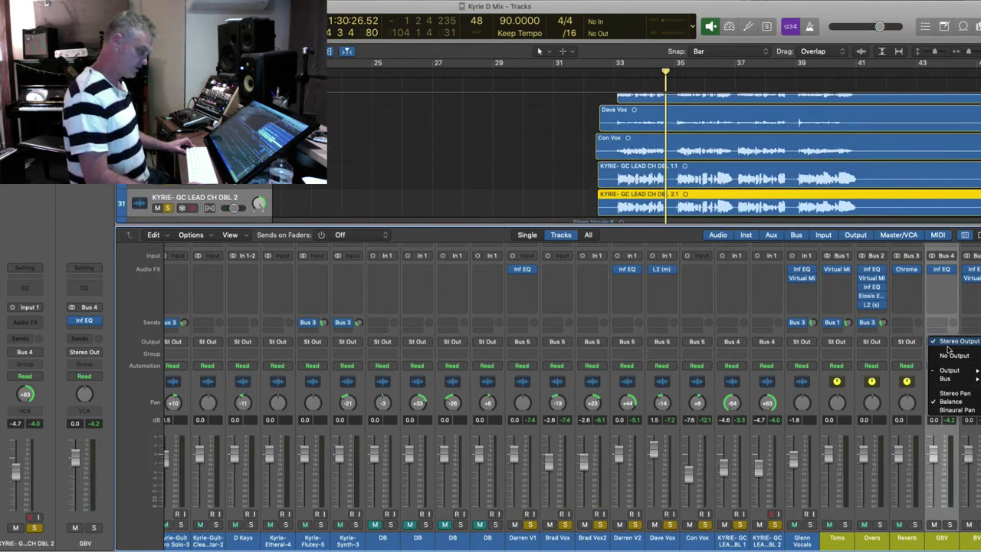
mouse_move(948, 379)
click(903, 253)
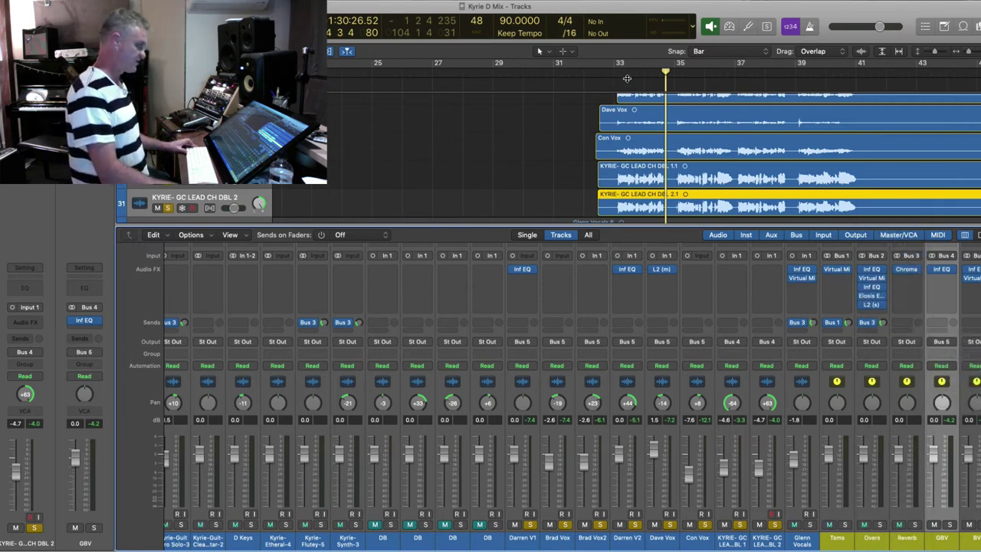
- Play the chorus from bar 33 and boost the HF and HMF gains on the BV rack's Custom Series Equalizer, setting HF to 1.98
click(627, 76)
key(space)
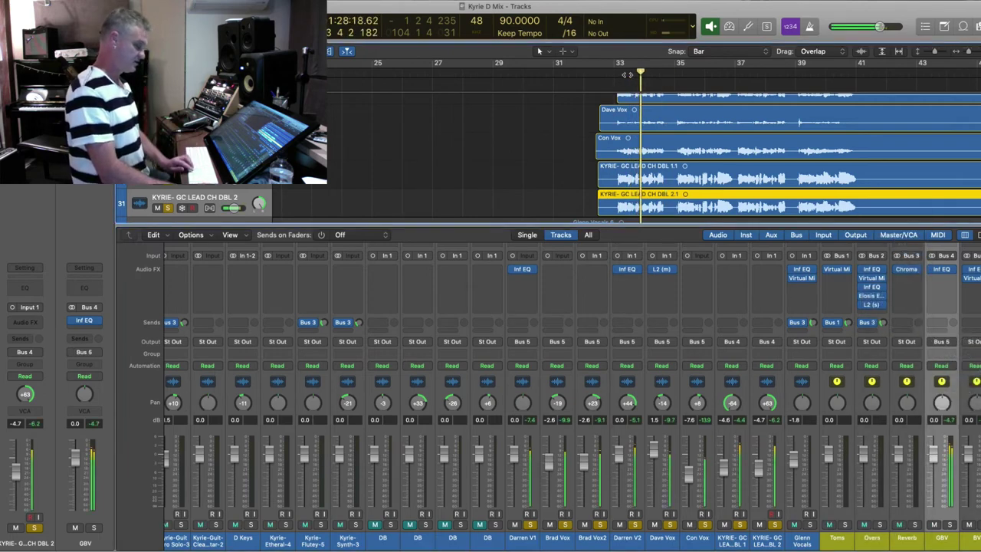
key(super+Up)
key(super+Up)
key(super+Up)
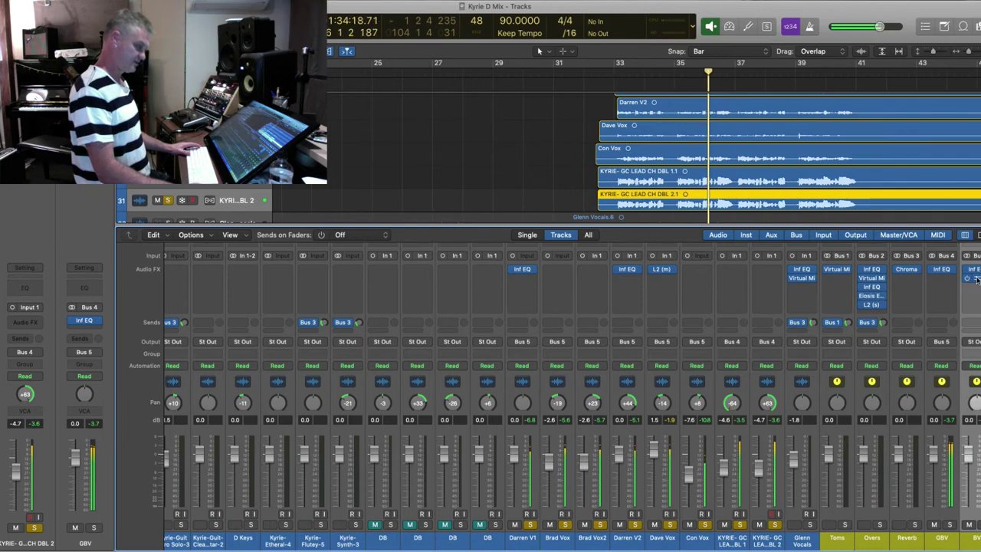
click(945, 274)
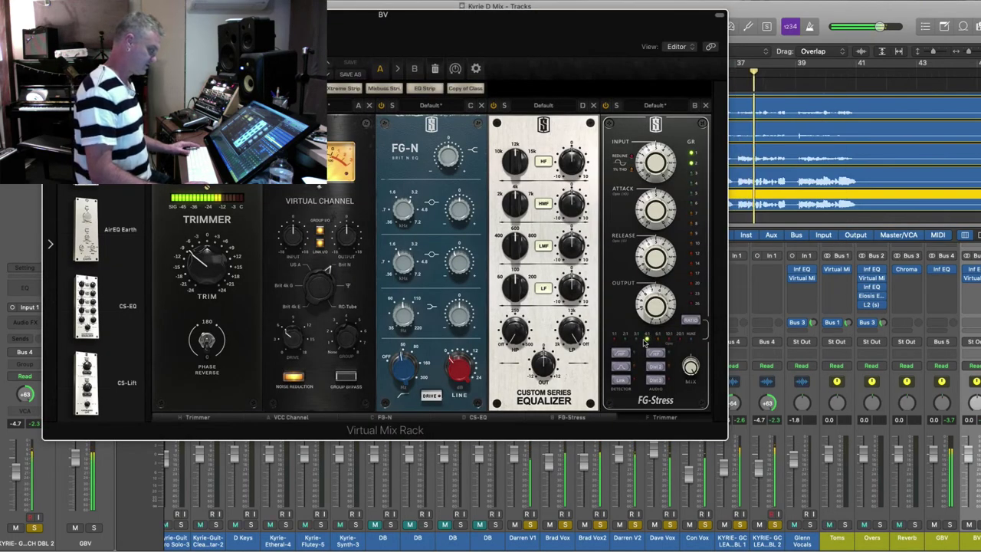
drag(573, 160, 573, 156)
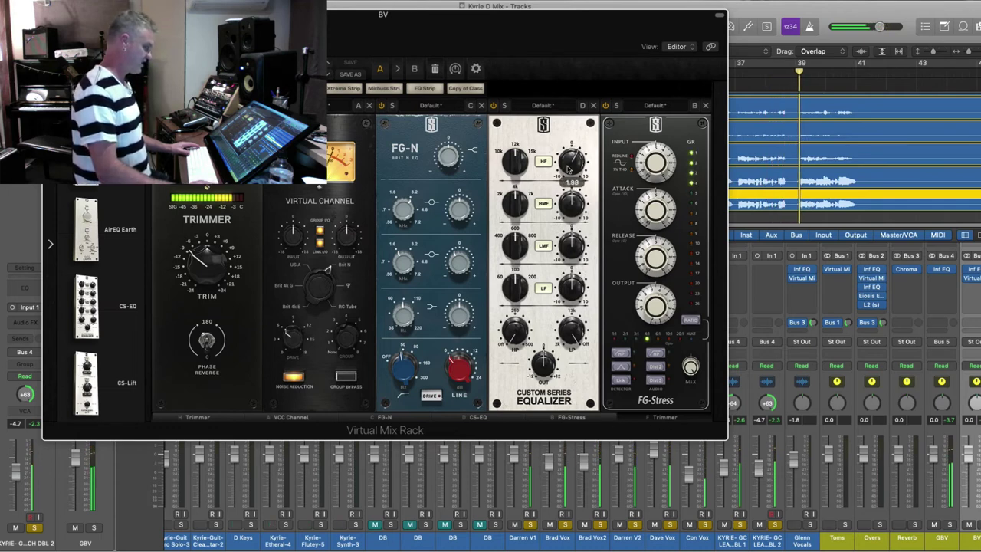
mouse_move(568, 208)
mouse_move(568, 211)
mouse_down()
mouse_move(570, 220)
mouse_move(574, 209)
mouse_up()
click(51, 14)
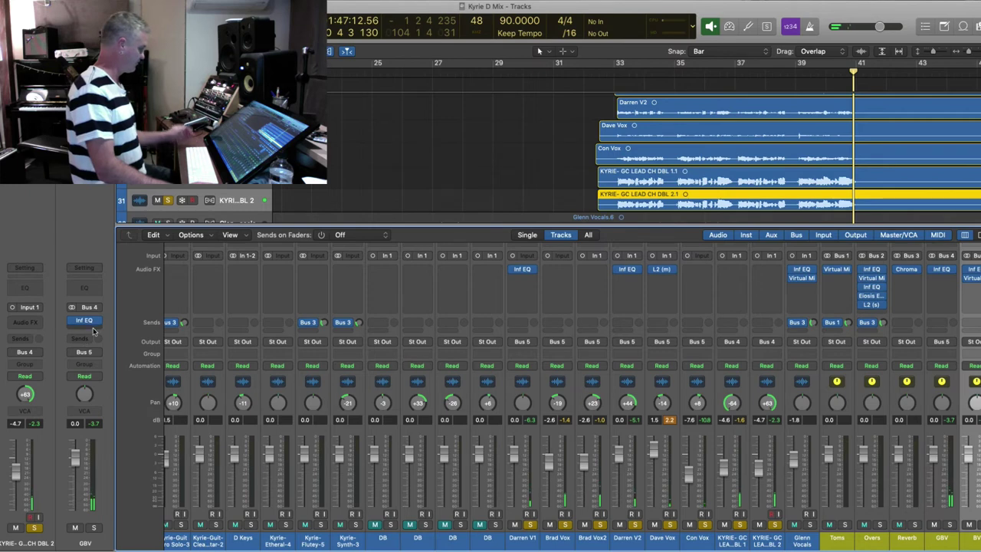
- Insert the VerbSuite Classics reverb after the Inf EQ on the GBV bus
click(98, 329)
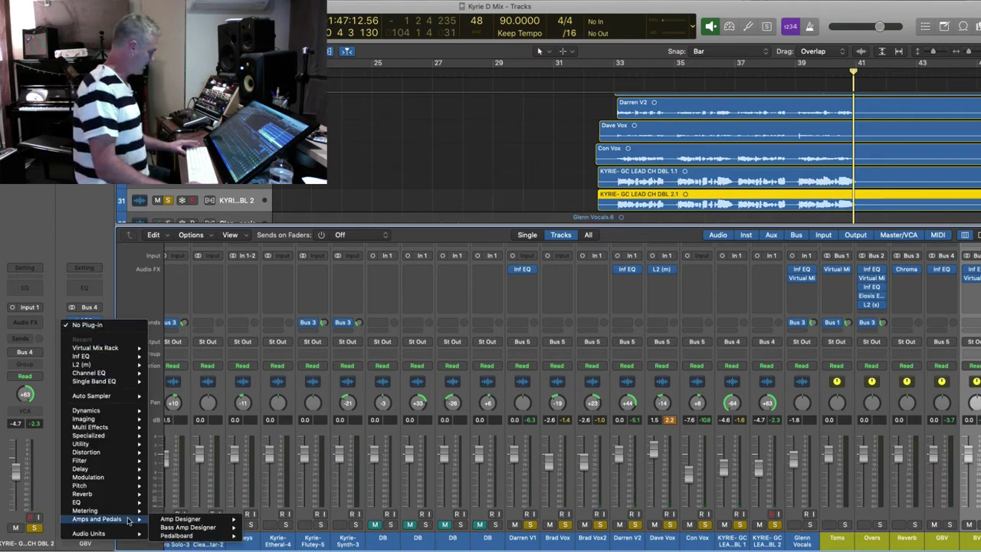
mouse_move(127, 532)
mouse_move(194, 519)
mouse_move(322, 526)
click(391, 526)
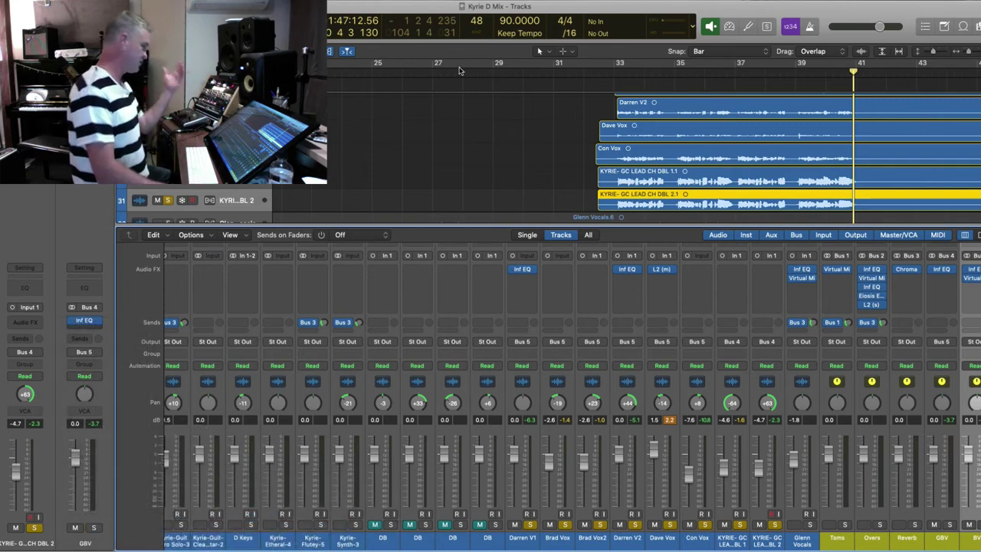
drag(504, 132, 388, 46)
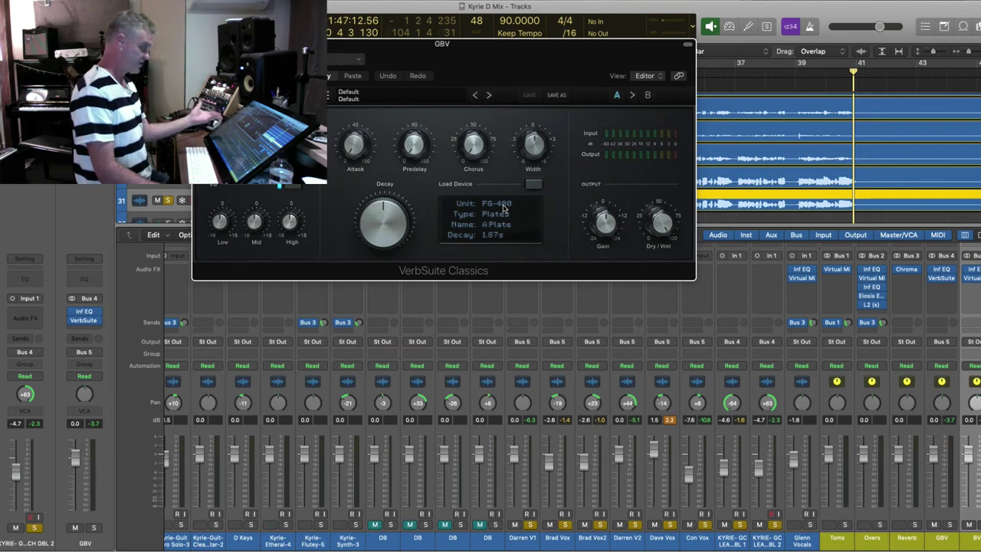
- Adjust the GBV reverb's width and chorus during playback and set its dry/wet mix to 31%
key(space)
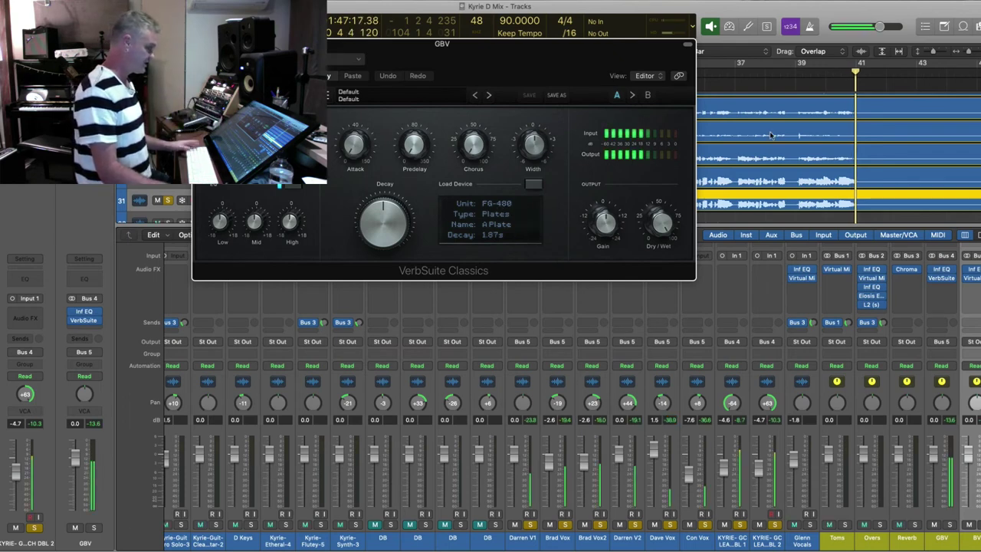
click(703, 75)
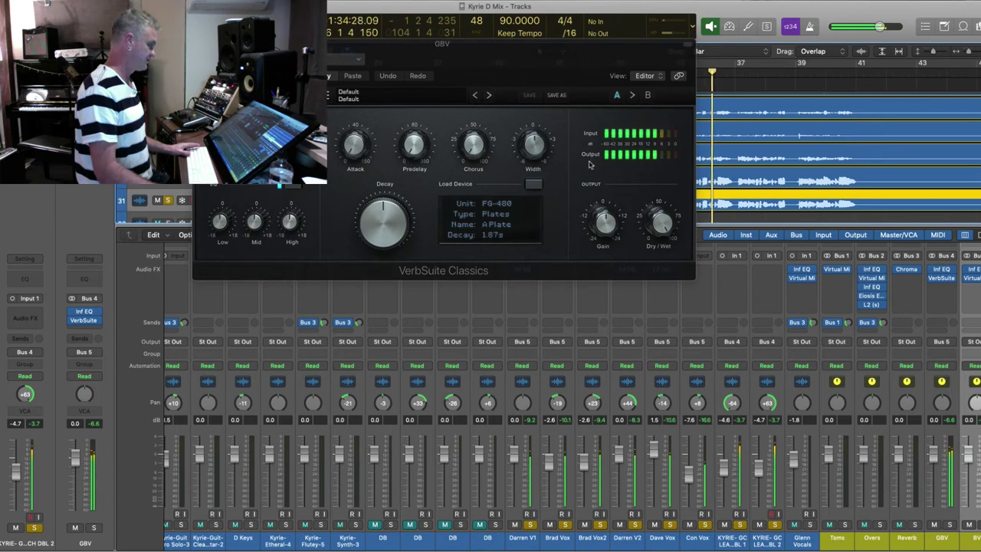
drag(530, 145, 531, 136)
drag(473, 145, 473, 133)
drag(664, 227, 655, 295)
drag(660, 223, 661, 228)
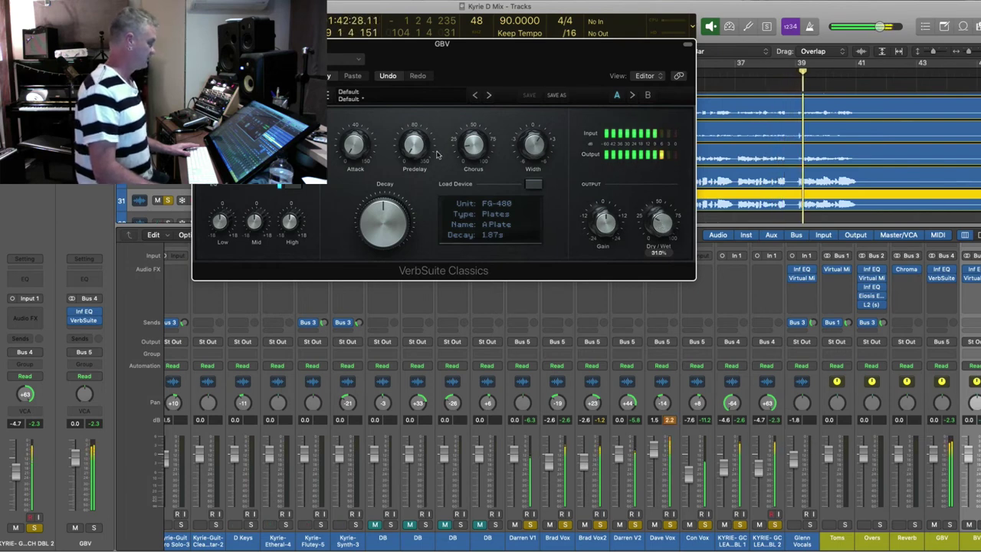
key(super+w)
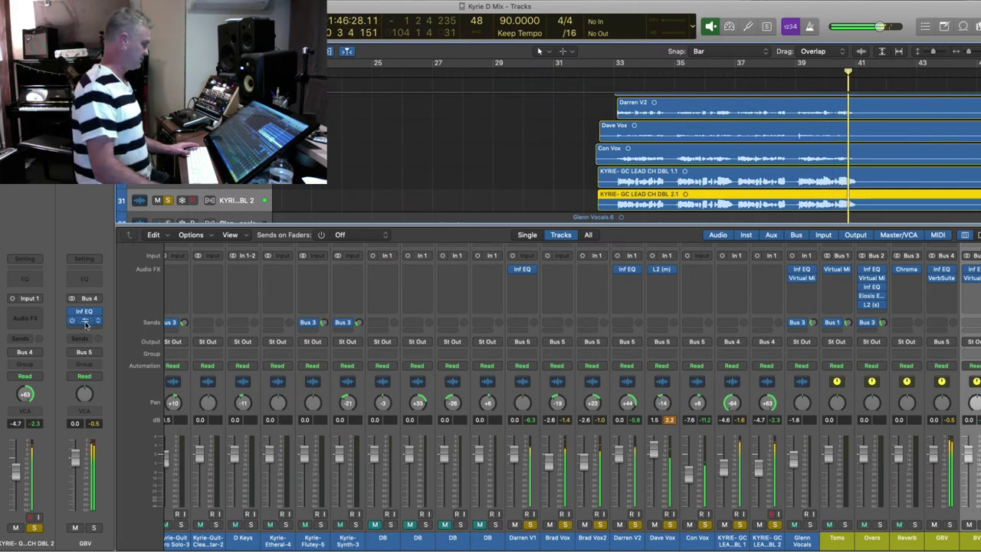
- Reopen the GBV reverb and set its Mid to -1.7 dB and High to 1.8 dB while playing the chorus
click(83, 319)
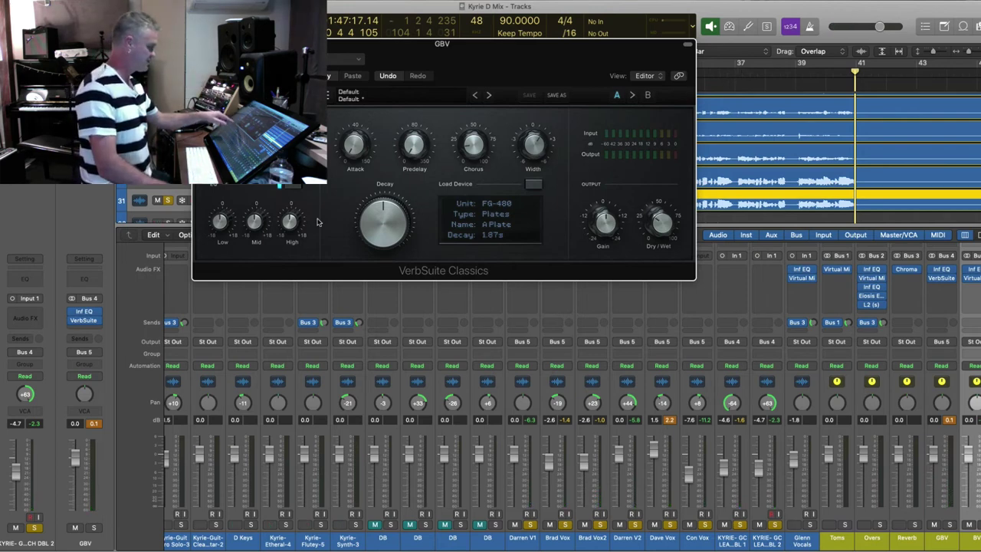
click(719, 72)
key(space)
click(256, 221)
drag(255, 222, 269, 285)
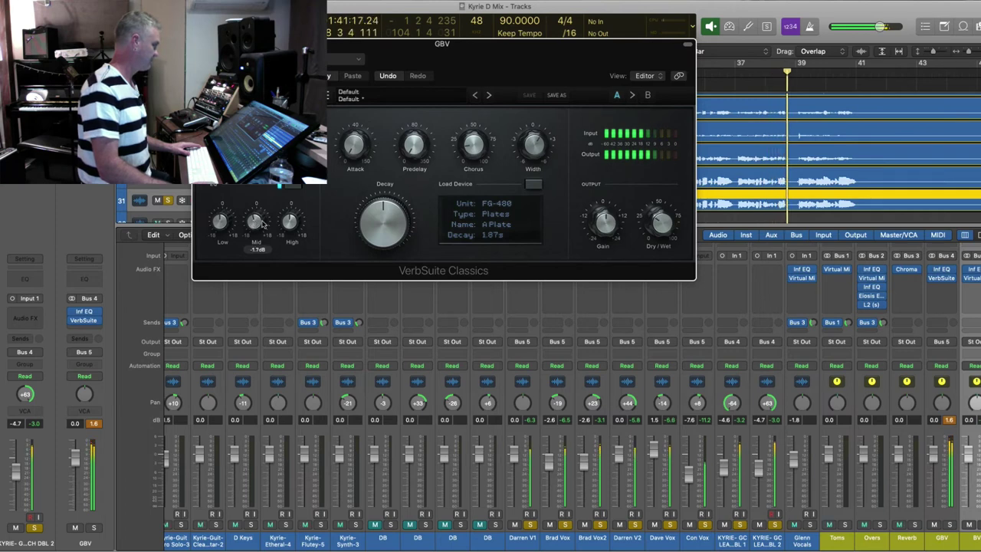
mouse_move(289, 224)
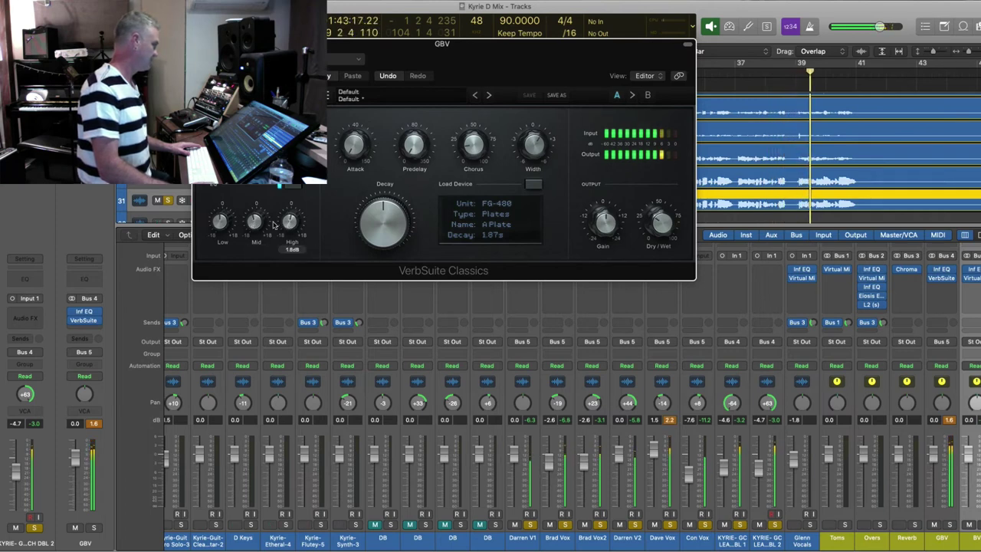
mouse_move(221, 223)
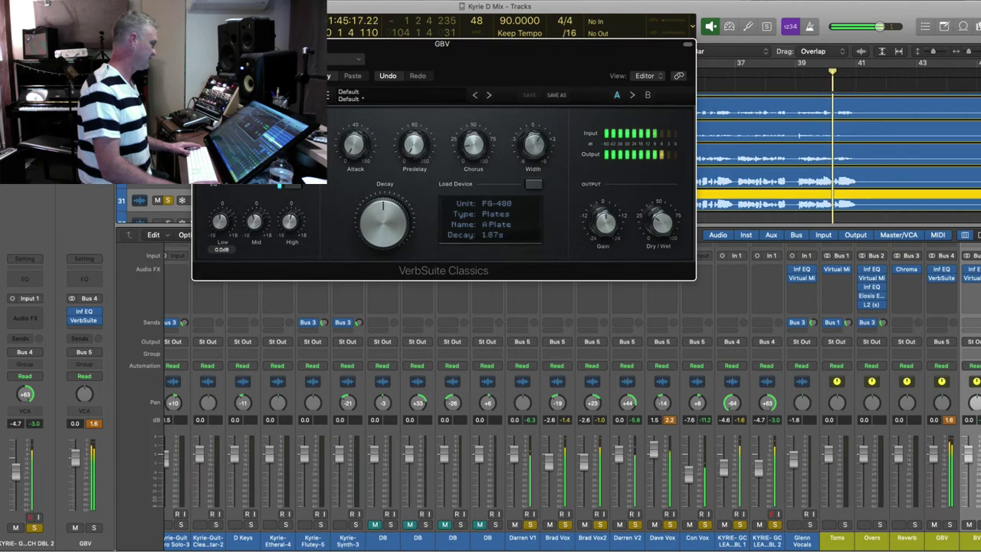
key(super+w)
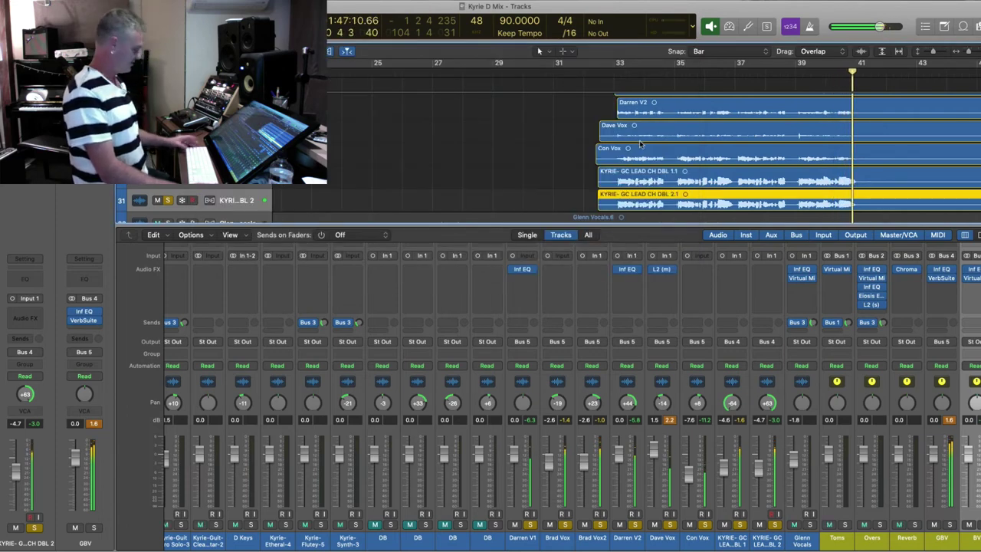
- Clear all track solos, play the full mix from bar 33, and mute the lead vocal track to hear the backing vocals
alt+click(773, 524)
click(621, 77)
key(space)
key(super+Left)
key(super+Up)
key(super+Up)
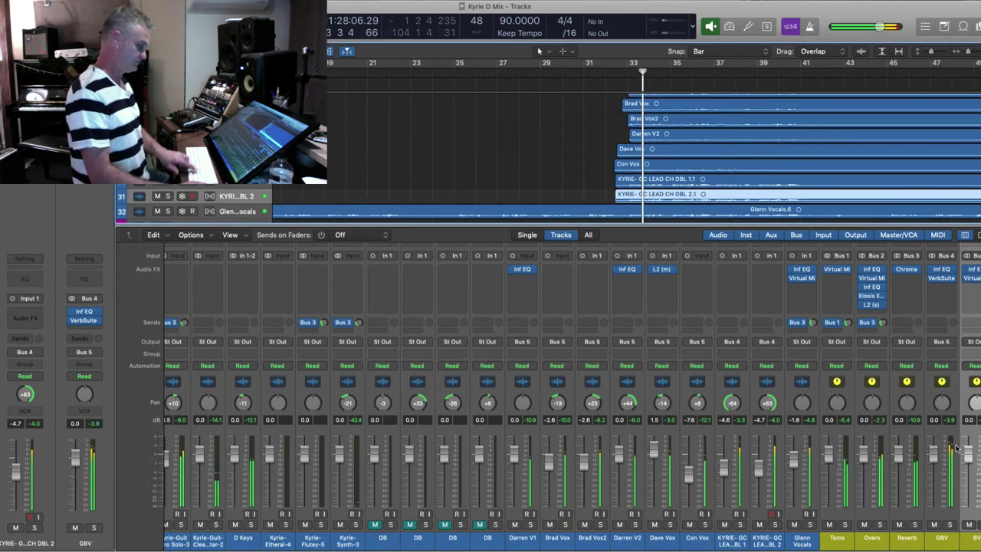
click(569, 166)
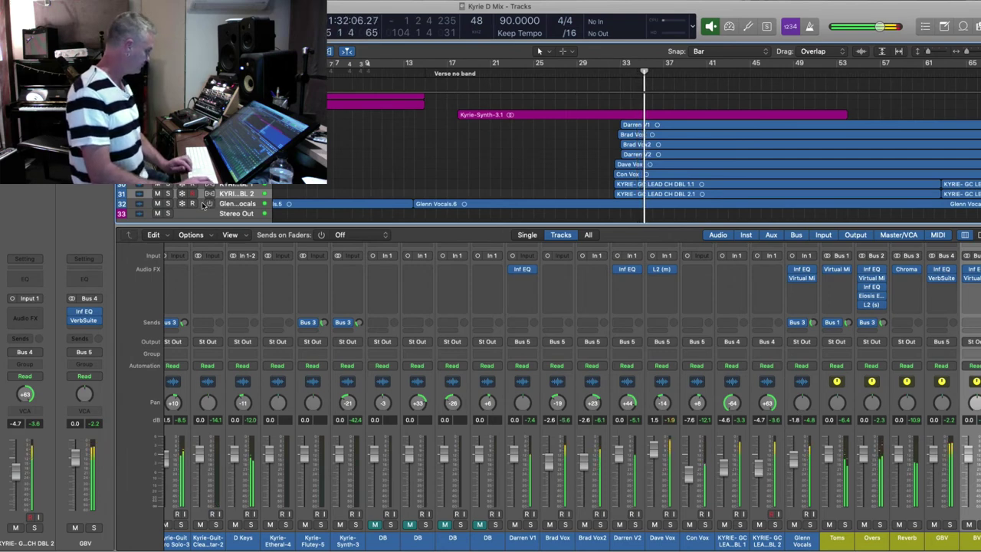
click(158, 204)
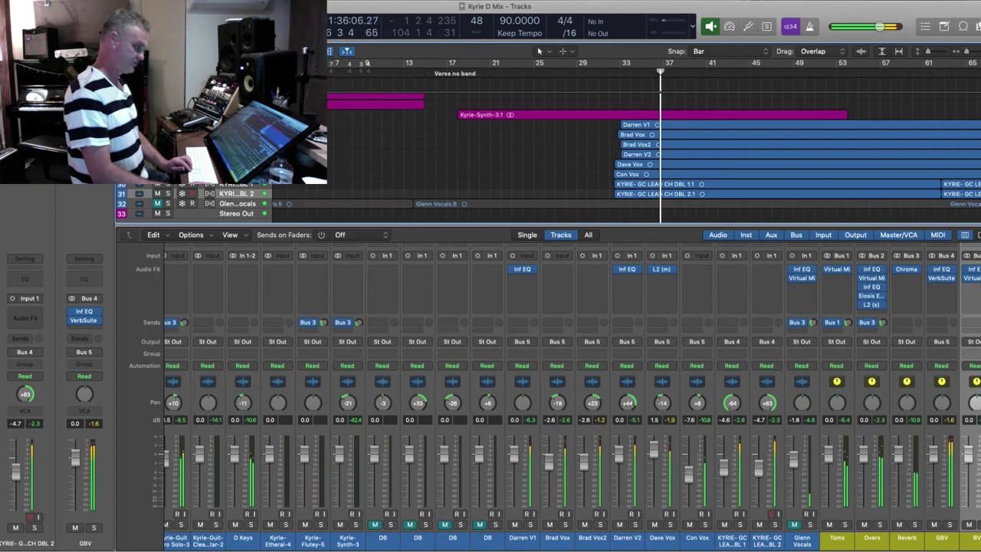
- Insert a stereo Waves L2 limiter after the Virtual Mix Rack on the BV bus and lower its threshold
click(977, 285)
mouse_move(924, 335)
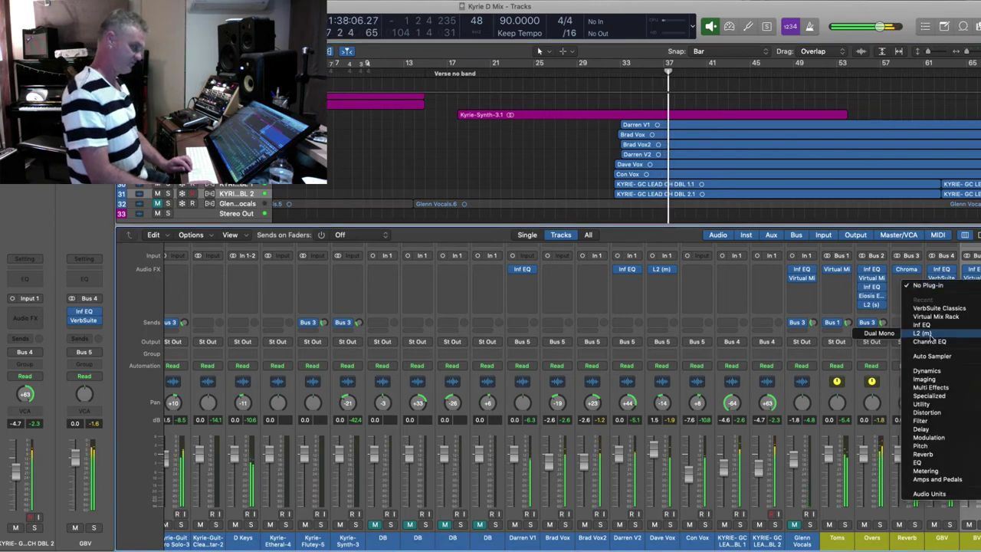
mouse_move(930, 493)
mouse_move(823, 543)
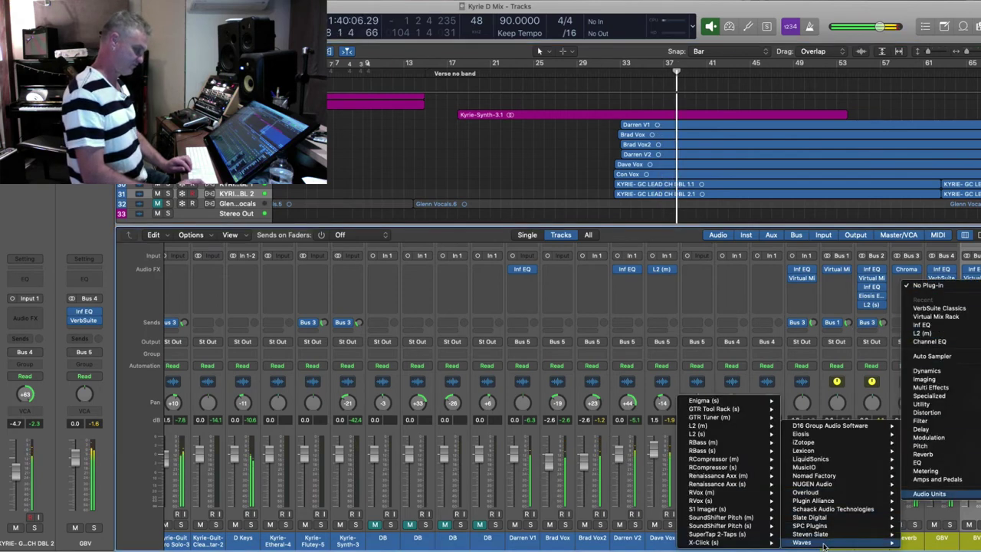
click(697, 434)
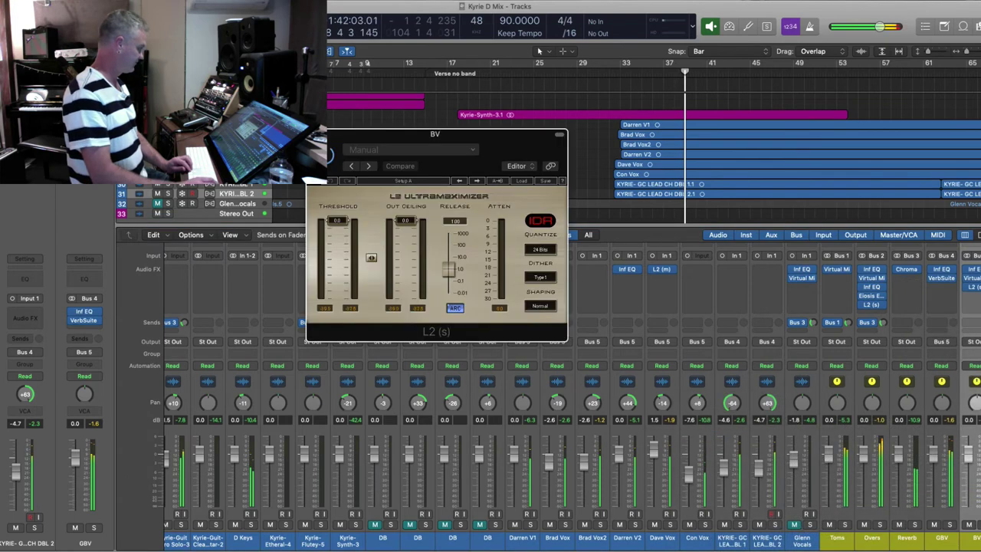
drag(338, 221, 338, 230)
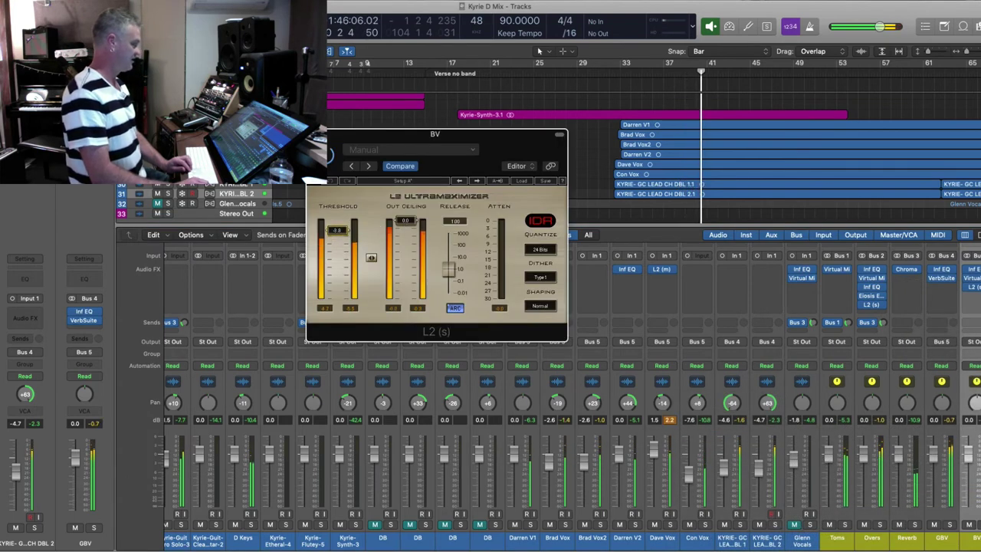
click(315, 135)
click(430, 153)
- Unmute the lead vocal track, stop playback and place the playhead at bar 32
click(157, 205)
key(super+Down)
key(super+Down)
key(super+Down)
key(space)
click(614, 77)
- Hide the mixer and show volume automation for the lead vocal around bars 32 to 38
key(super+Down)
key(super+Down)
key(super+Down)
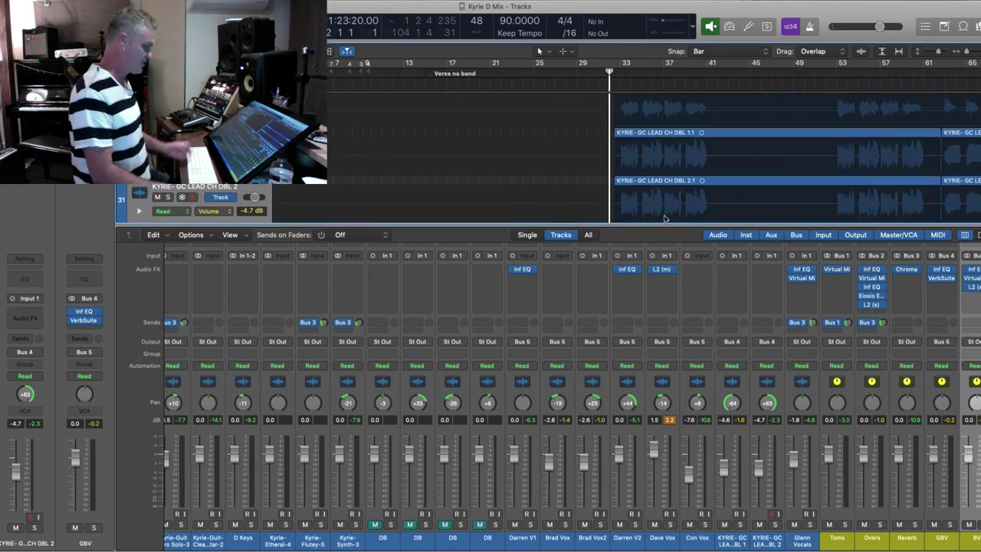
key(super+Down)
key(x)
key(super+Right)
key(super+Right)
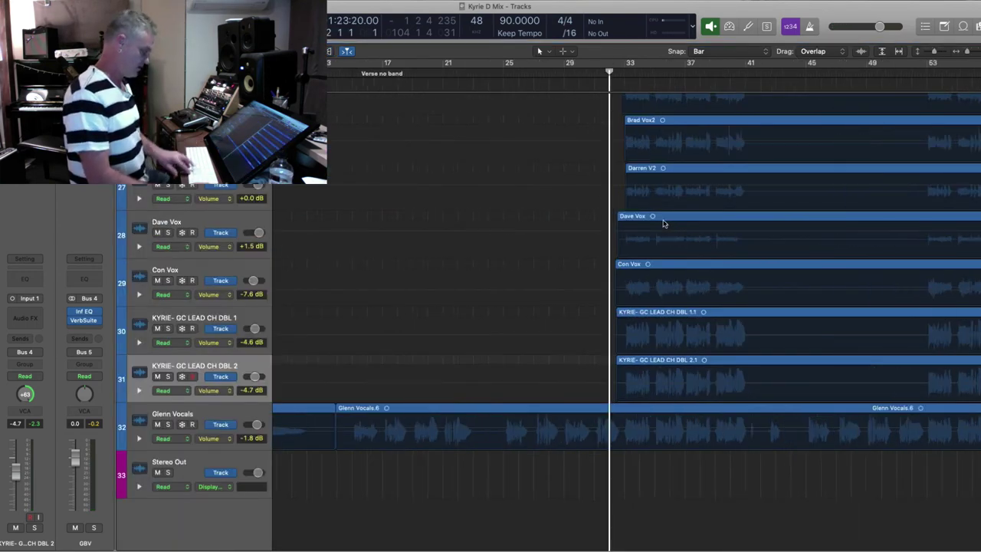
key(a)
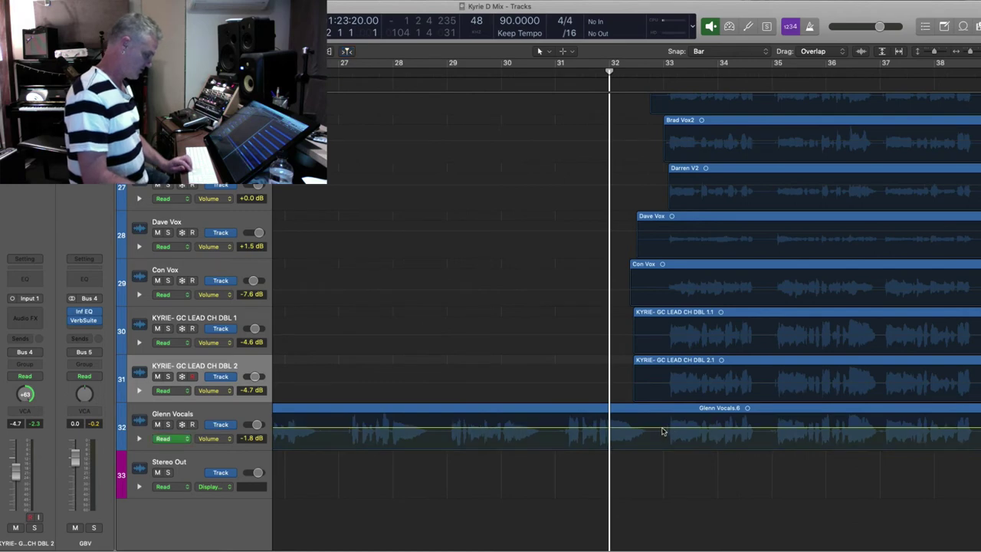
- Add volume automation points on the lead vocal around bars 33 and 41, lower the section between them to -2.7 dB, and play it
scroll(659, 430, right, 5)
key(ctrl+z)
click(208, 454)
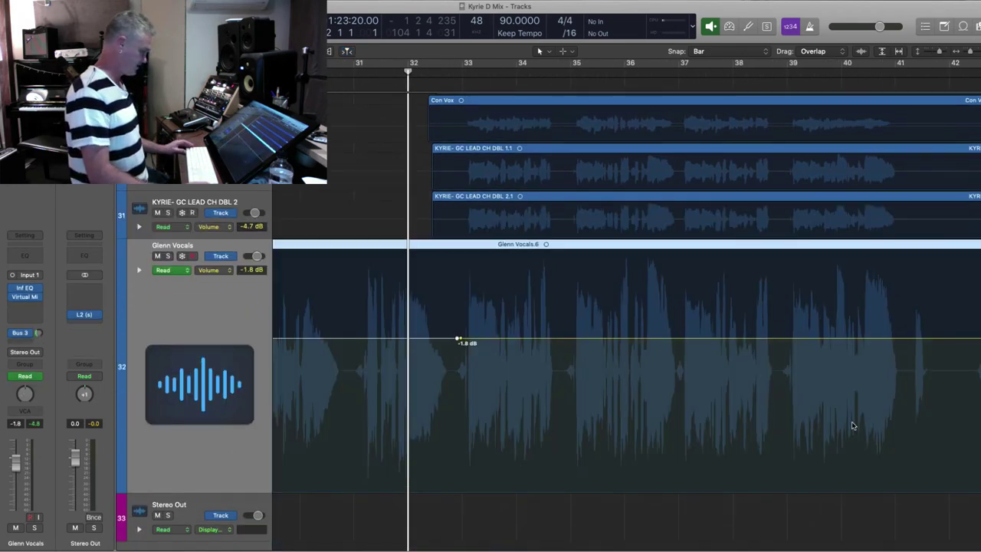
click(906, 339)
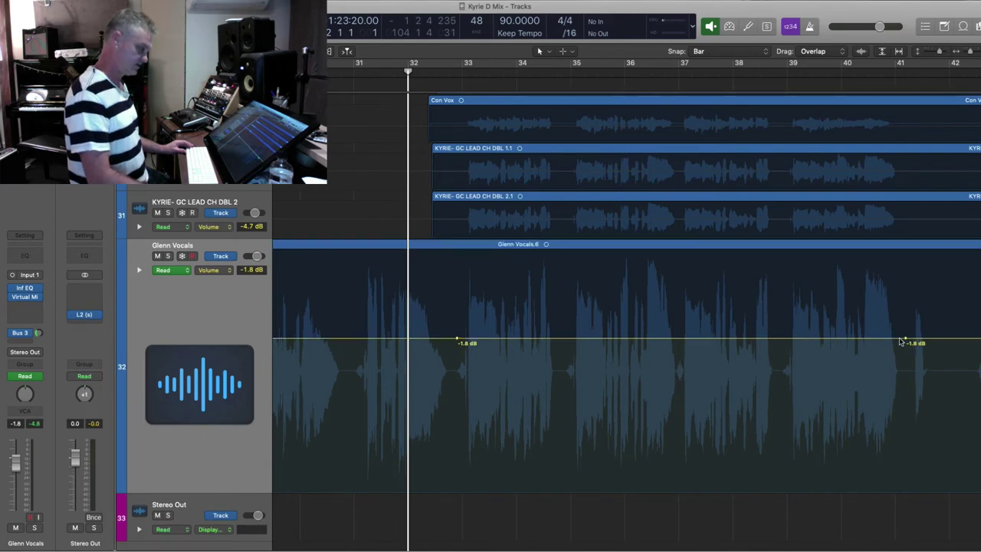
drag(876, 340, 876, 348)
key(space)
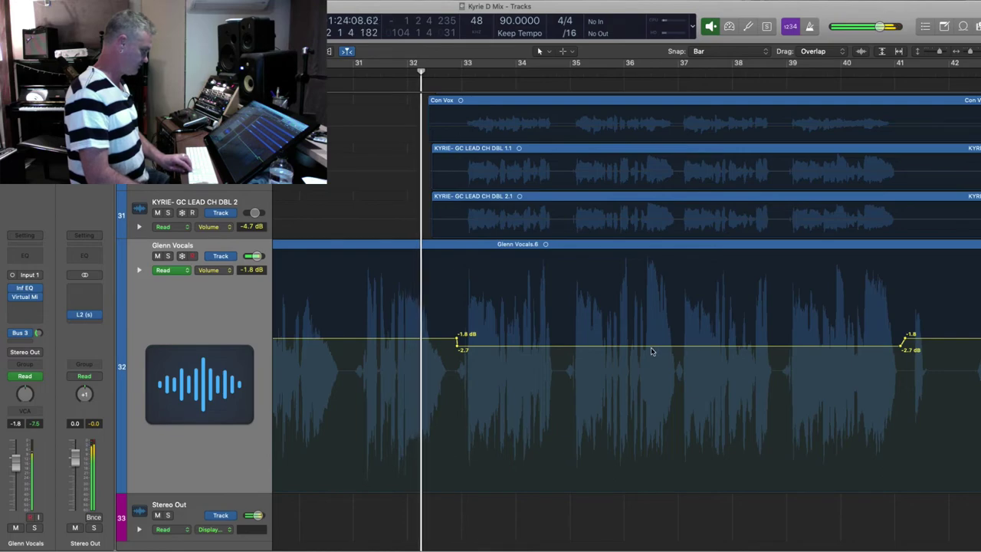
- Copy the lead vocal's first-chorus volume dip to the next chorus, covering bars 53 to 61
key(super+Left)
key(super+Right)
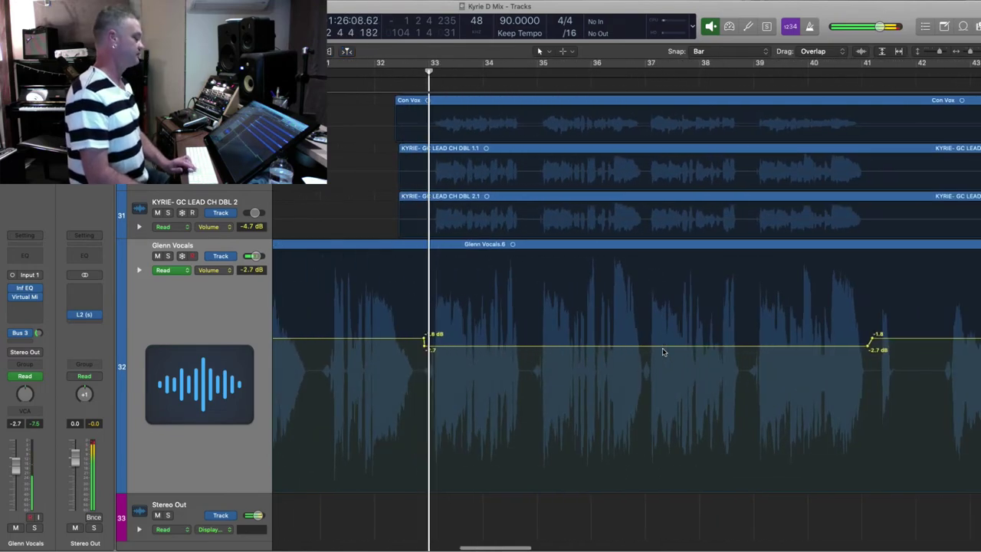
key(super+Up)
key(super+Left)
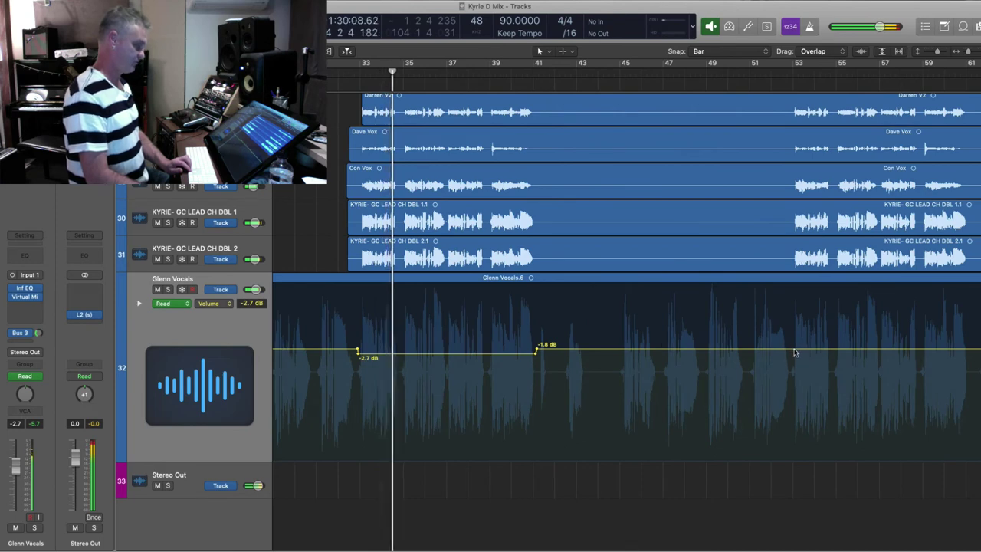
drag(337, 337, 590, 378)
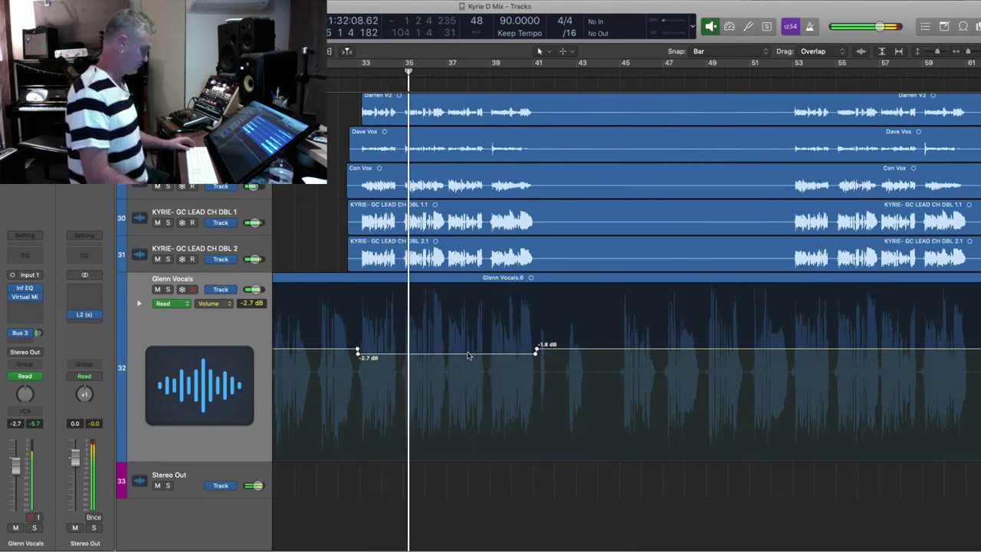
drag(469, 353, 853, 392)
- Copy the -2.7 dB volume dip to the chorus starting at bar 70 and delete its closing -1.8 dB point
scroll(874, 391, right, 10)
scroll(901, 391, right, 1)
drag(423, 356, 807, 366)
scroll(866, 362, right, 6)
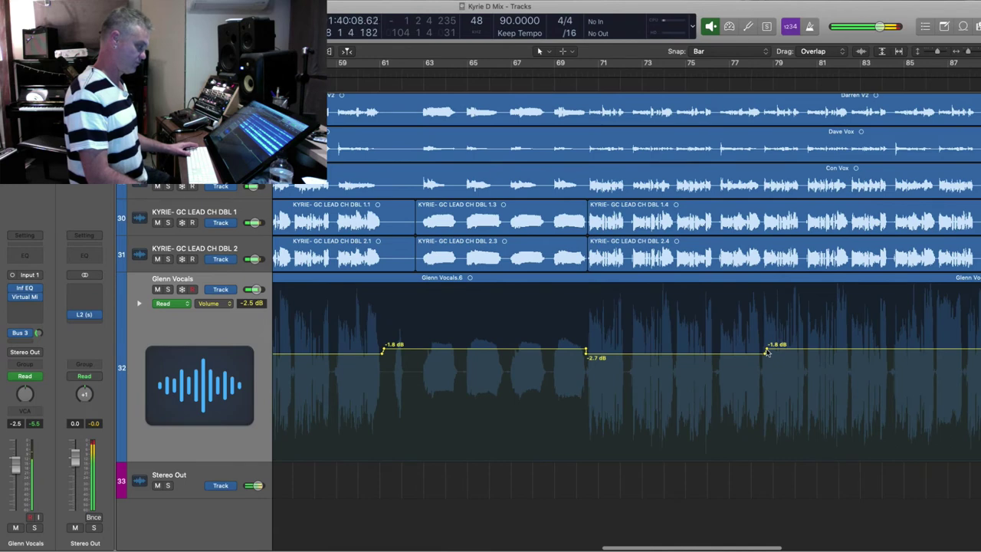
key(Delete)
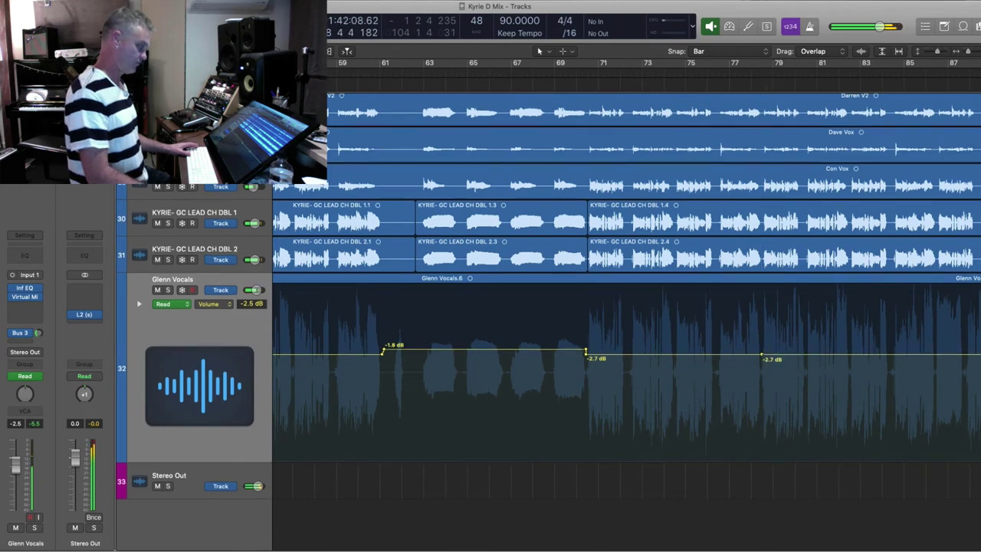
- Play the last chorus from bar 77 to check the lead vocal's balance against the backing vocals and band
click(736, 74)
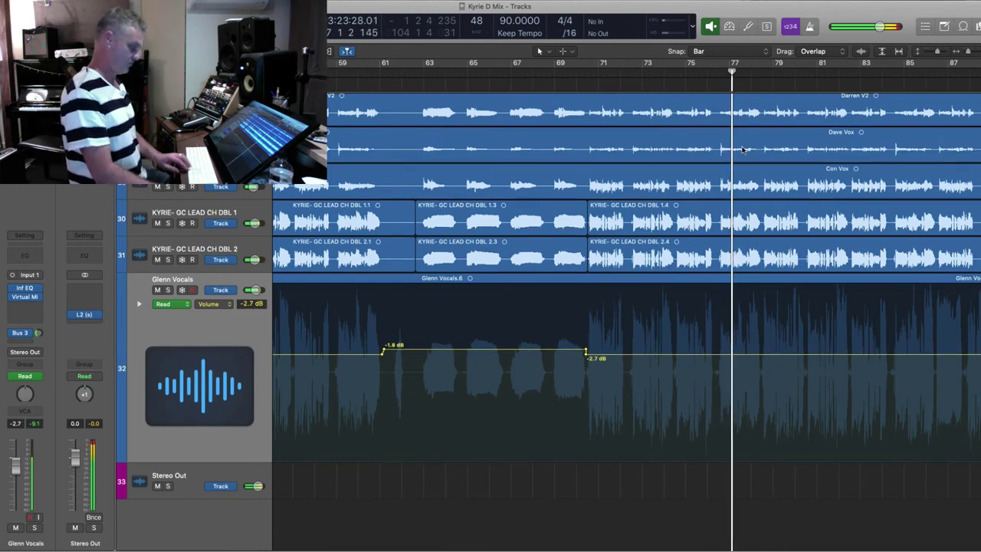
key(super+Left)
key(super+Left)
key(super+Left)
key(super+Up)
key(super+Up)
key(super+Up)
key(super+Up)
key(super+Up)
key(super+Up)
key(super+Up)
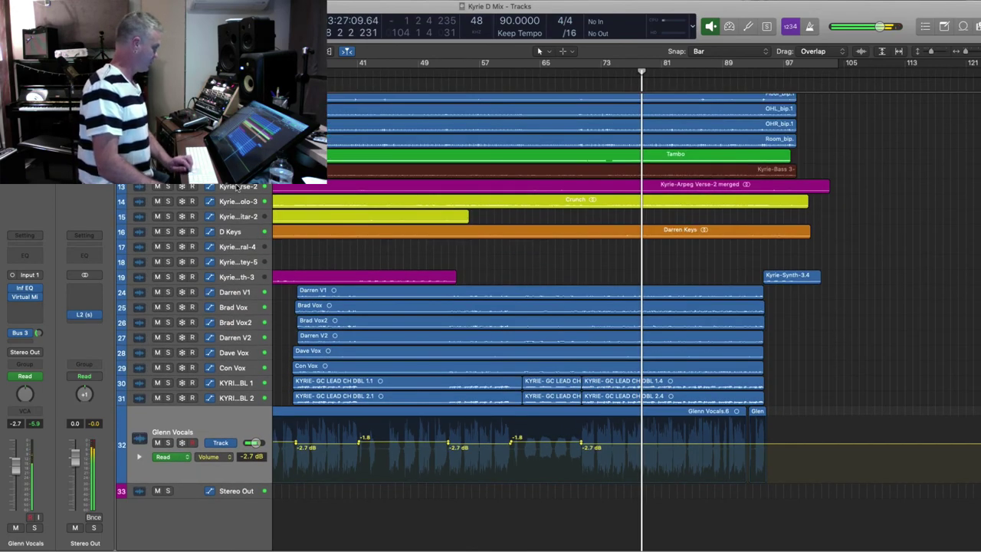
scroll(261, 195, up, 2)
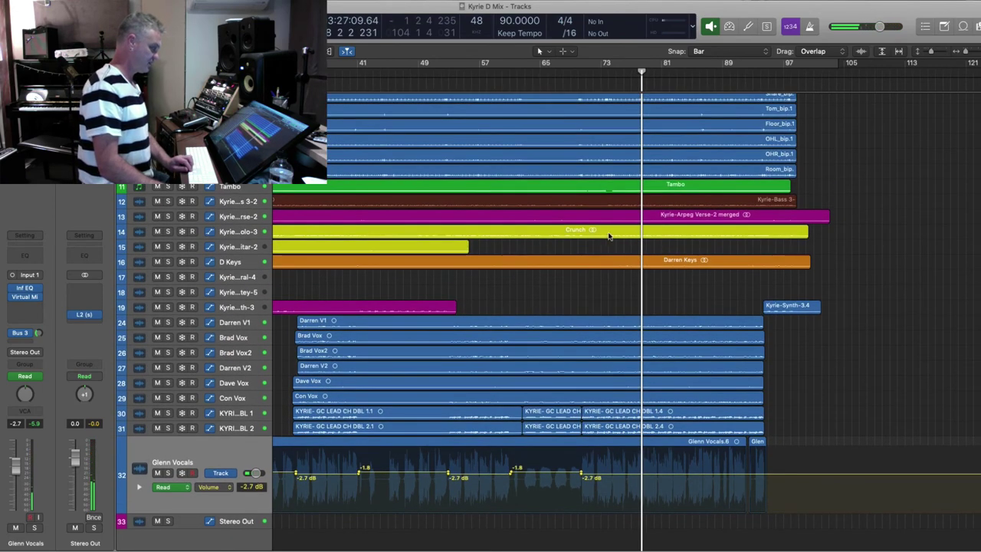
- Raise the D Keys track's volume to +3.2 dB while listening to the chorus around bar 77
click(518, 205)
key(super+Down)
key(super+Down)
key(super+Down)
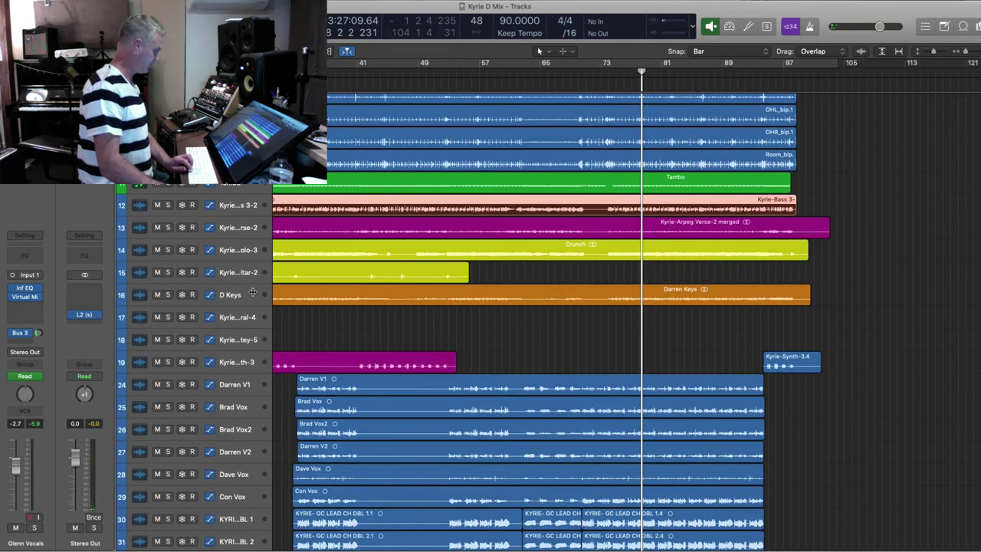
click(252, 294)
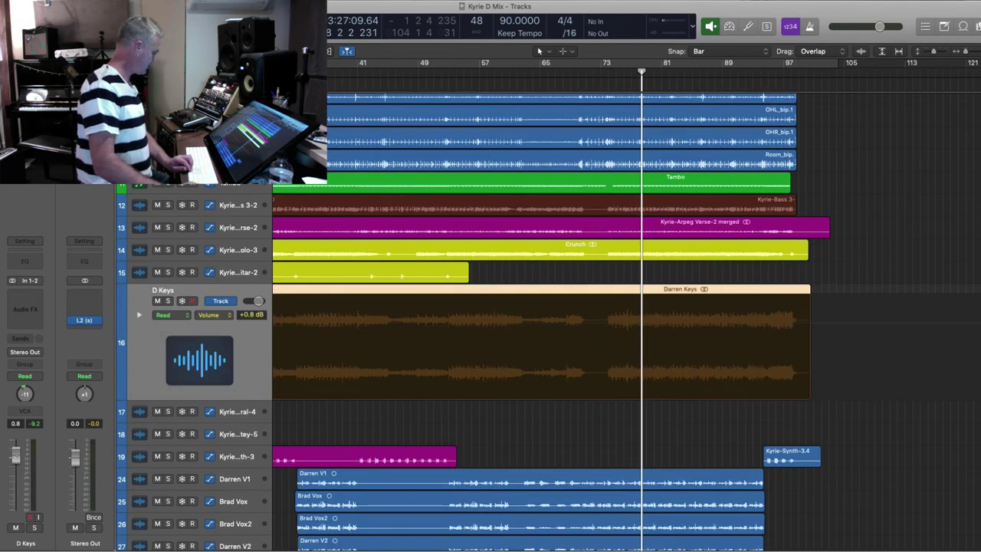
key(space)
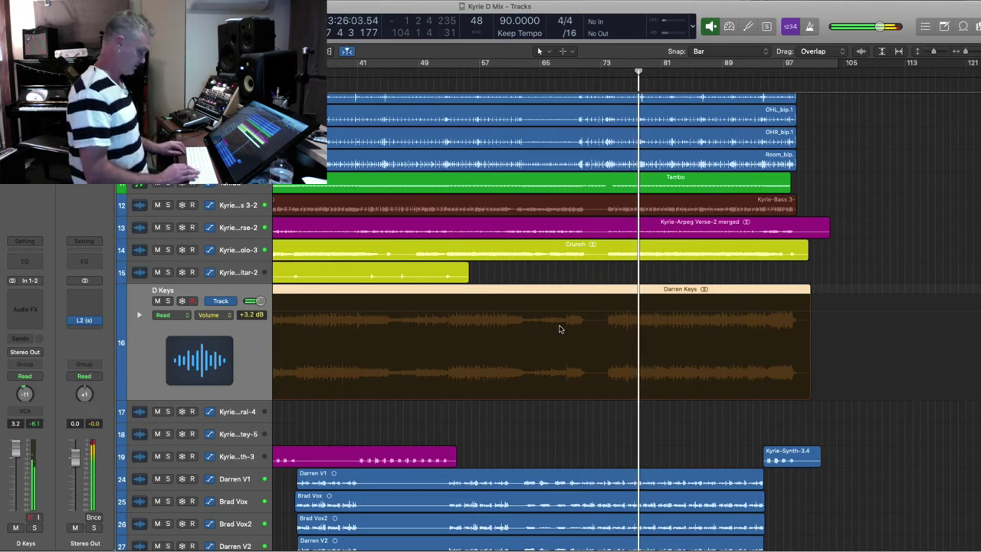
key(space)
- Hide the track automation, bring the whole arrangement into view and play the song from its beginning
key(super+Left)
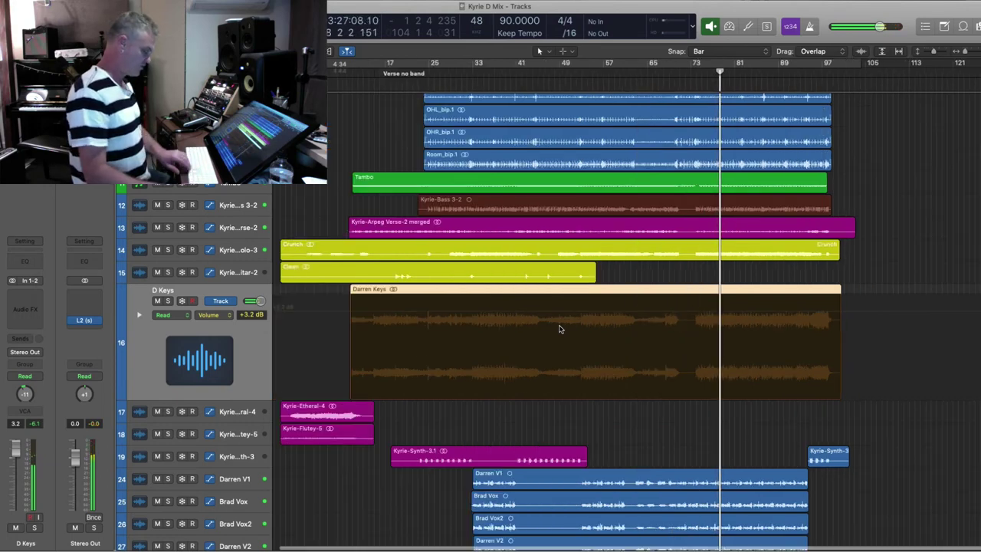
key(super+Up)
key(super+Up)
key(ctrl+z)
click(521, 315)
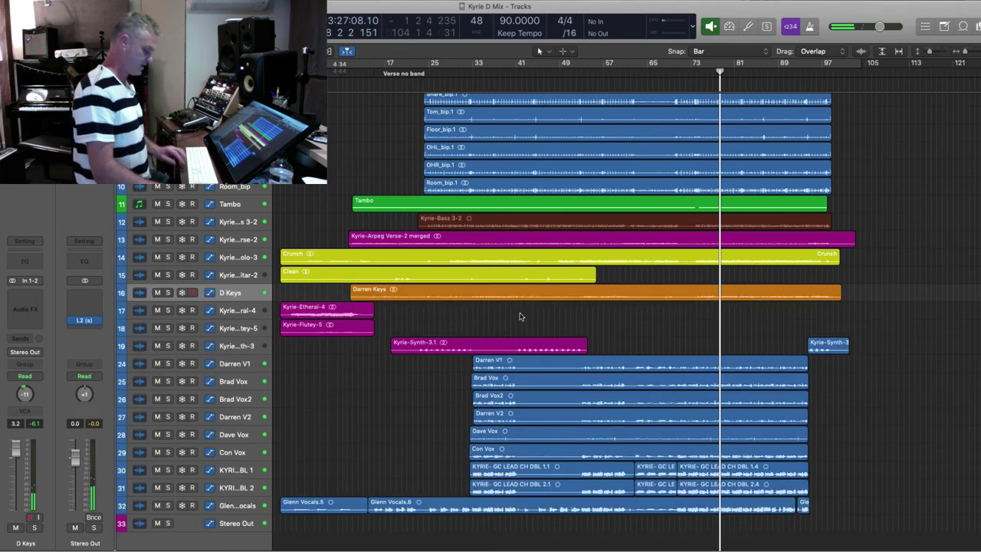
key(super+Left)
key(super+Up)
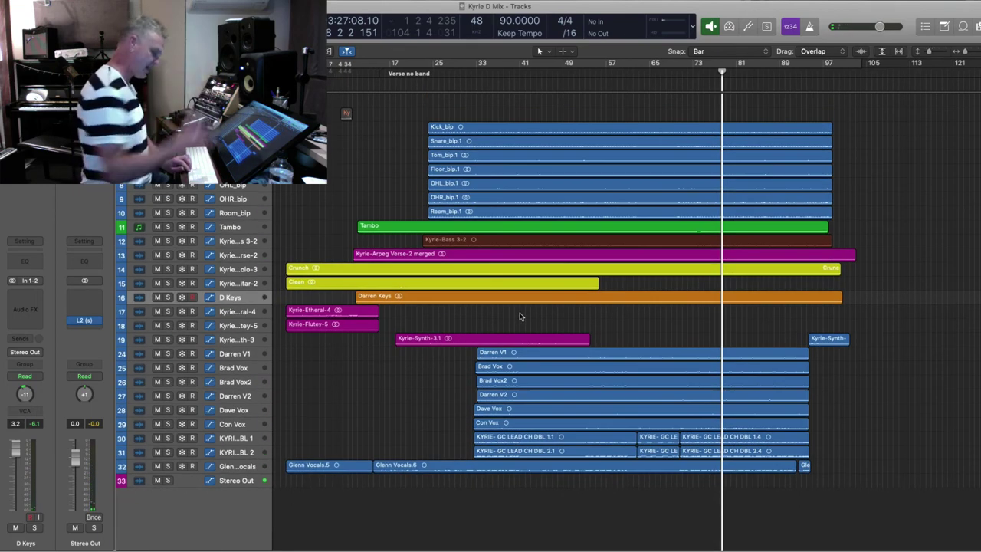
key(Return)
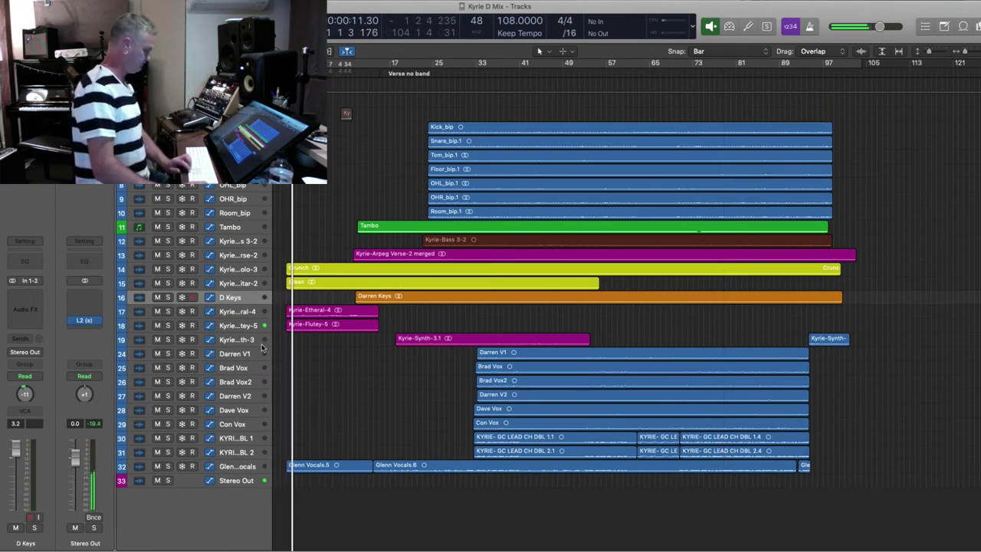
- Stop playback and add a second send on the Glenn Vocals track, routed to Bus 6
click(241, 466)
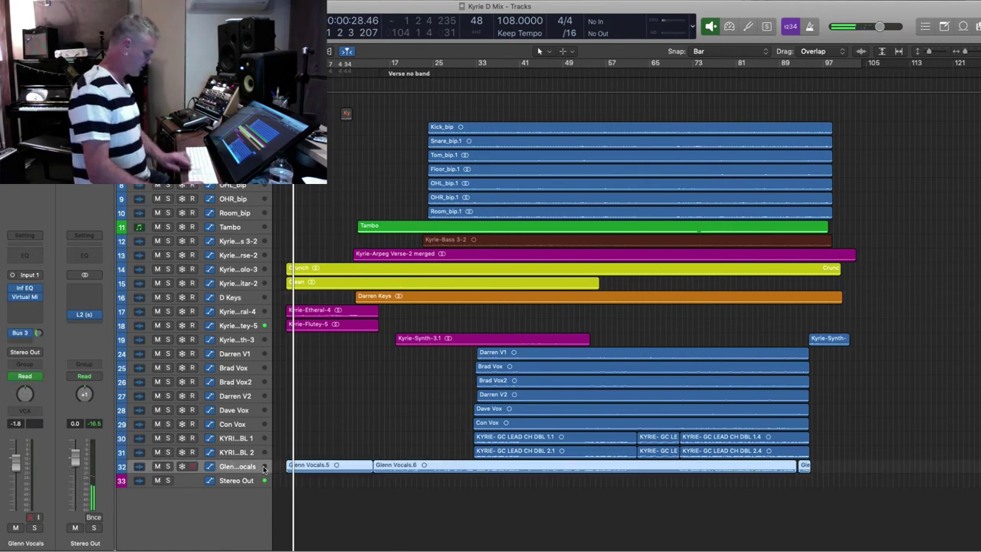
key(space)
click(24, 335)
click(128, 261)
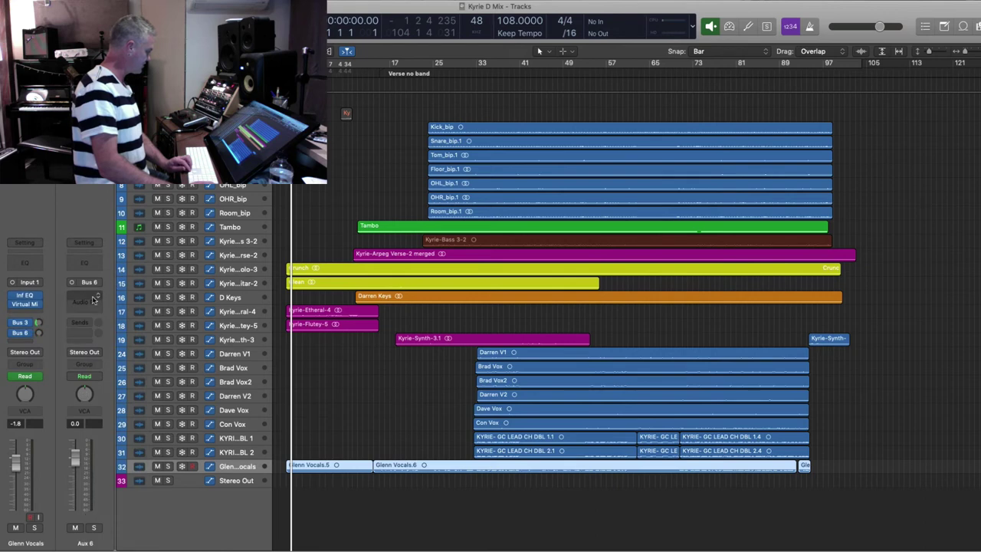
- Insert a Stereo Delay plug-in on the Aux 6 channel
click(96, 297)
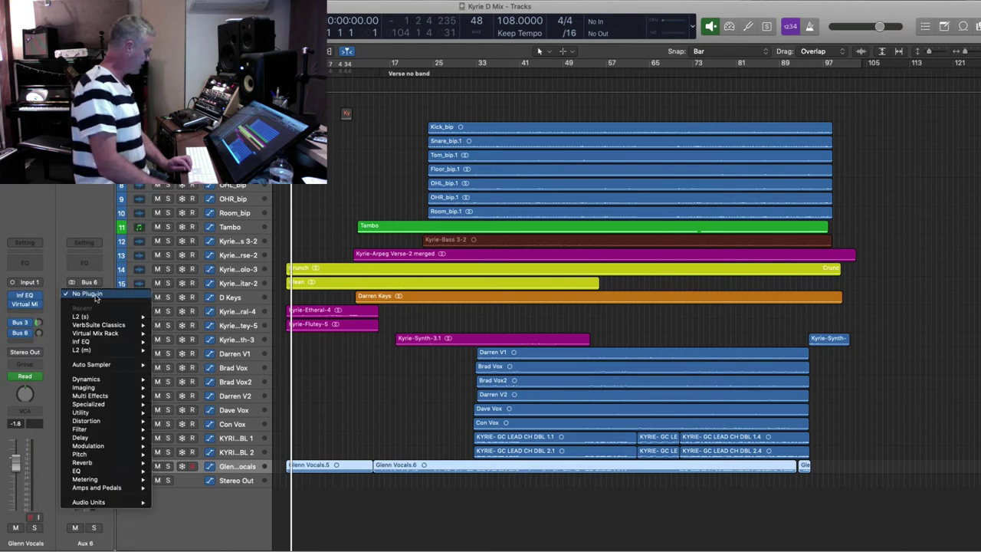
mouse_move(122, 438)
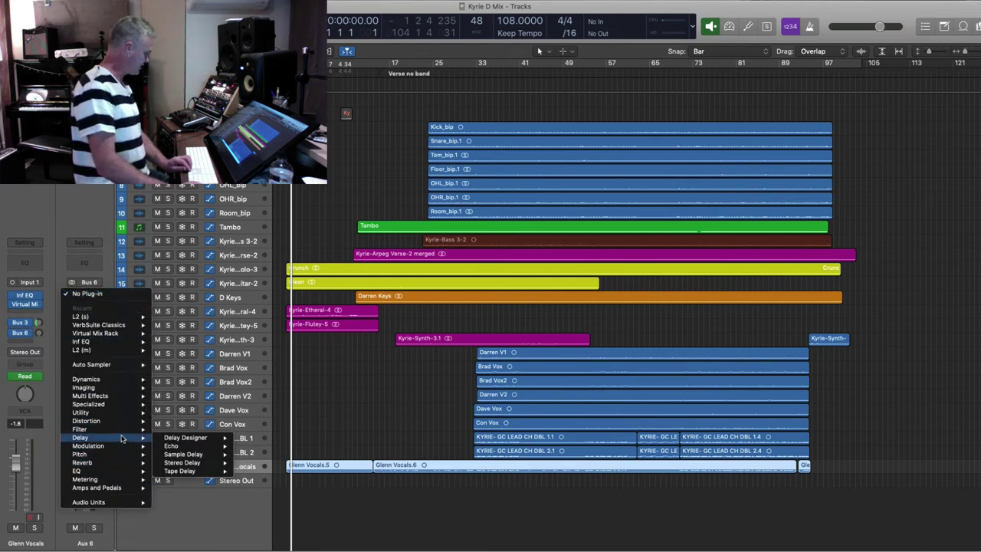
mouse_move(204, 463)
click(255, 463)
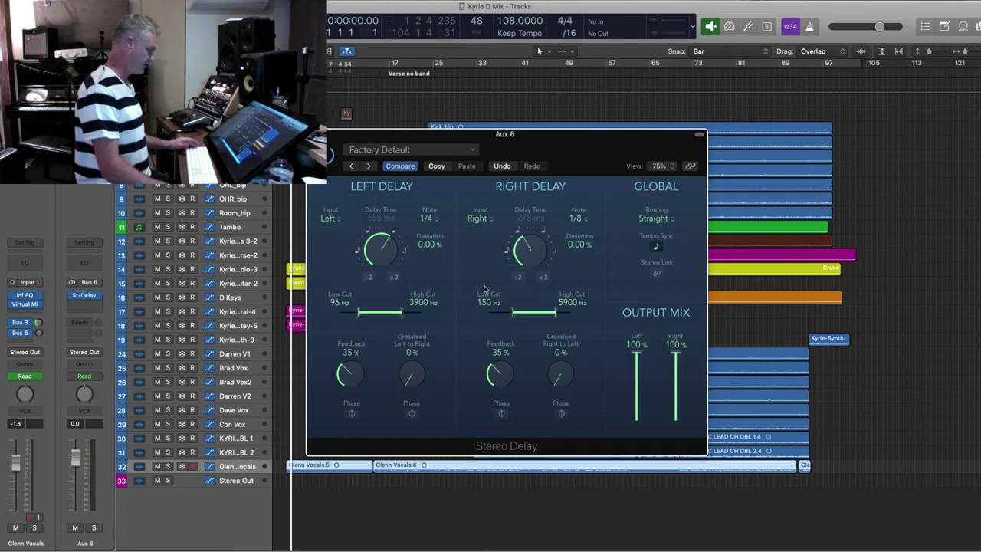
- Set the Stereo Delay's left note to 1/2 and right note to 1/4 dotted, close the plug-in, and start playback
click(430, 218)
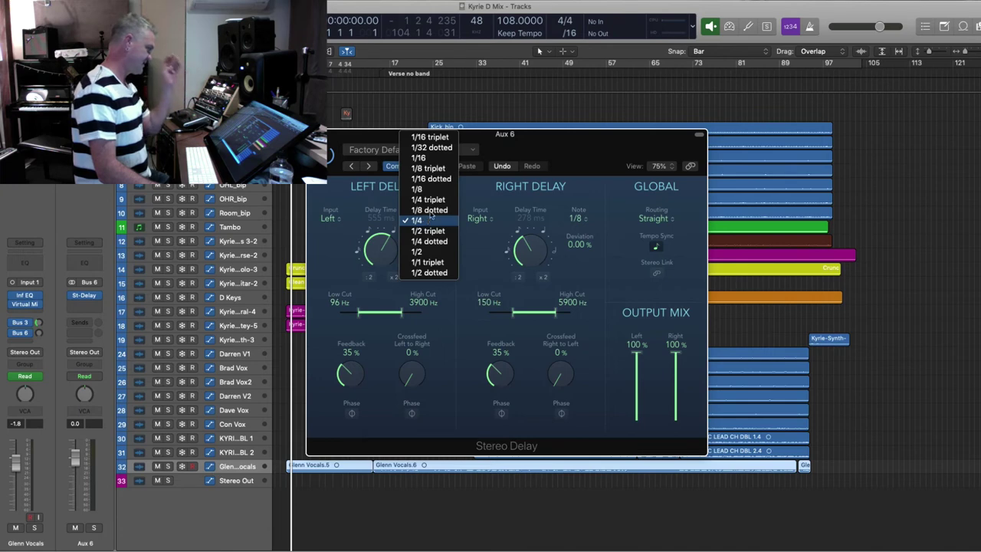
click(434, 253)
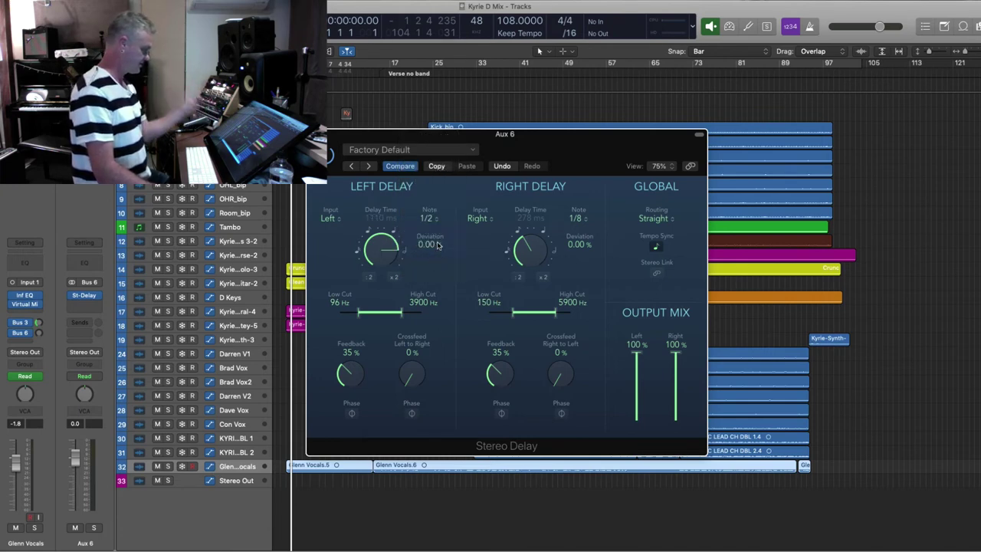
click(582, 220)
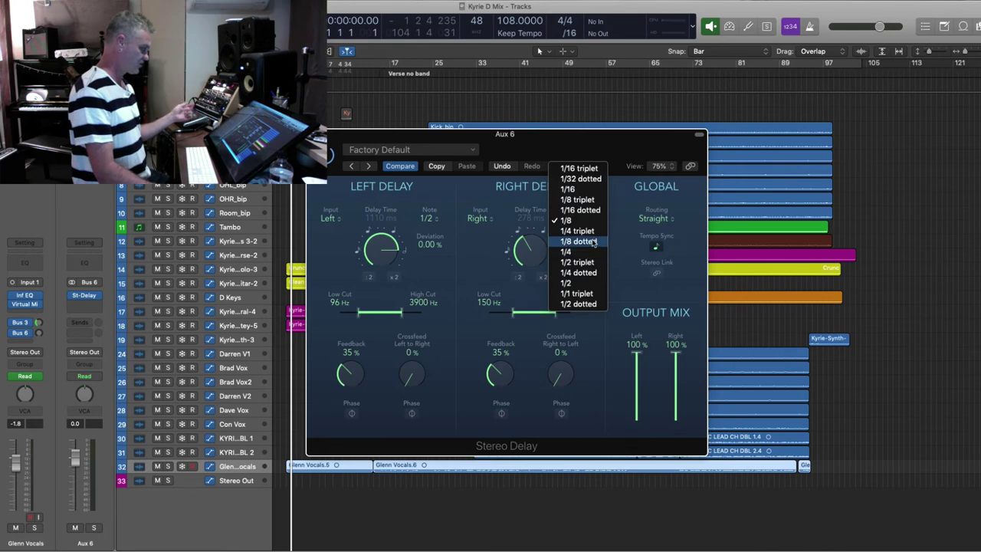
click(580, 273)
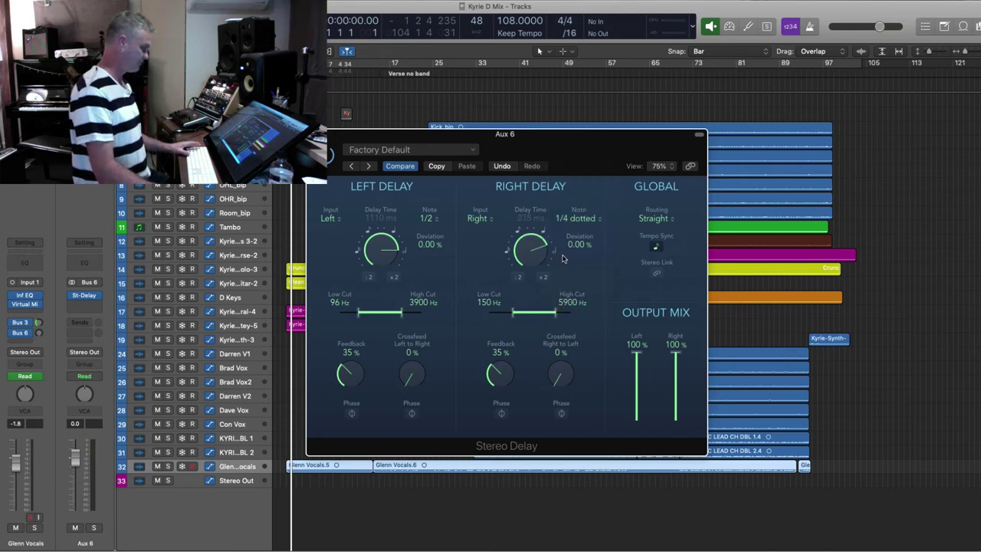
click(315, 134)
key(space)
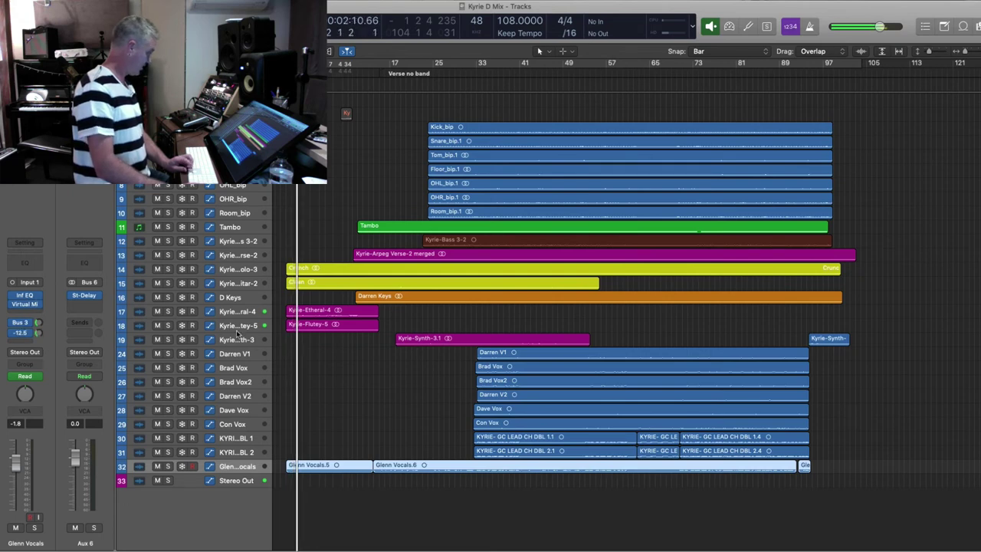
- Add a Bus 6 send to the Kyrie-Flutey-5 track and name the bus's aux channel Delay
click(195, 327)
click(28, 335)
mouse_move(35, 357)
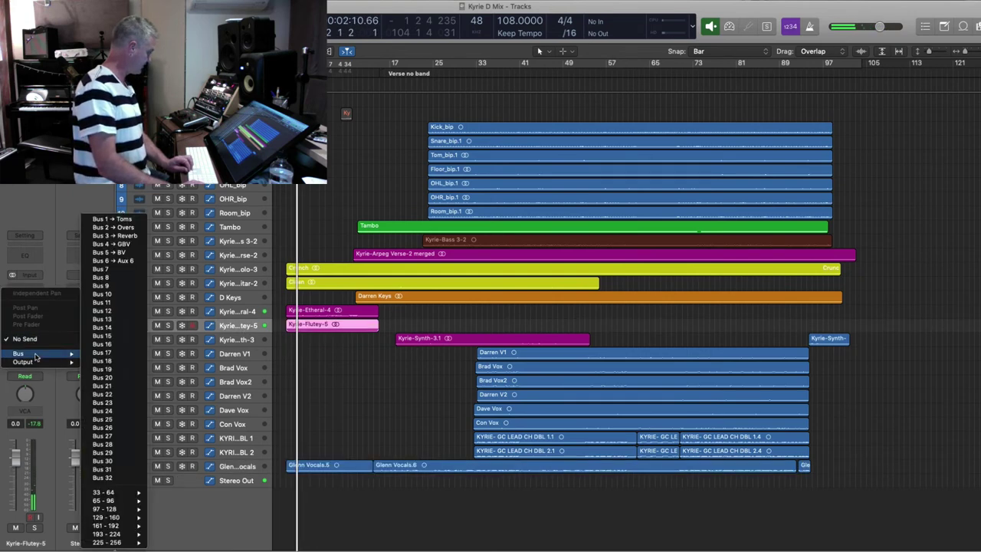
click(116, 261)
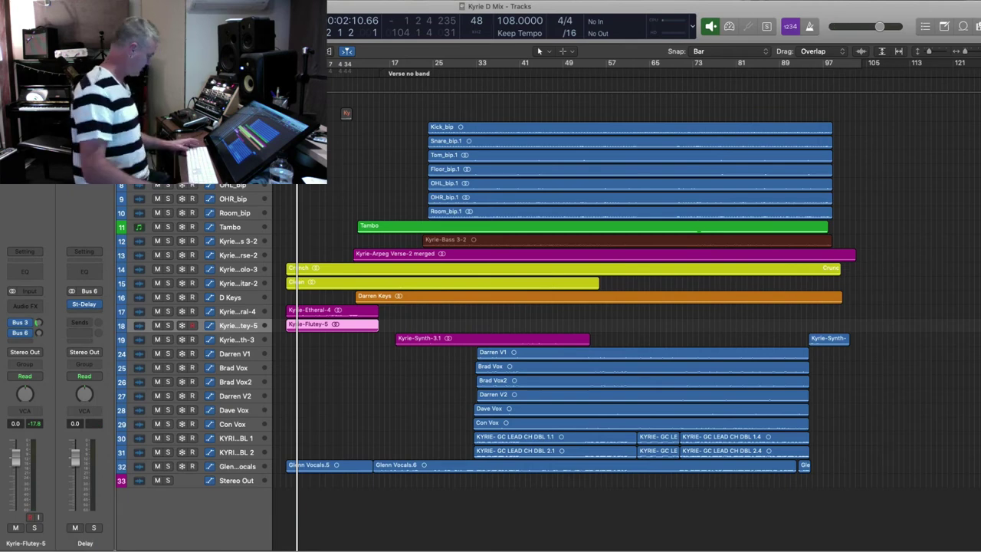
- Add a Bus 3 Reverb send to the Delay aux channel at about -13.3 dB
click(80, 322)
mouse_move(87, 337)
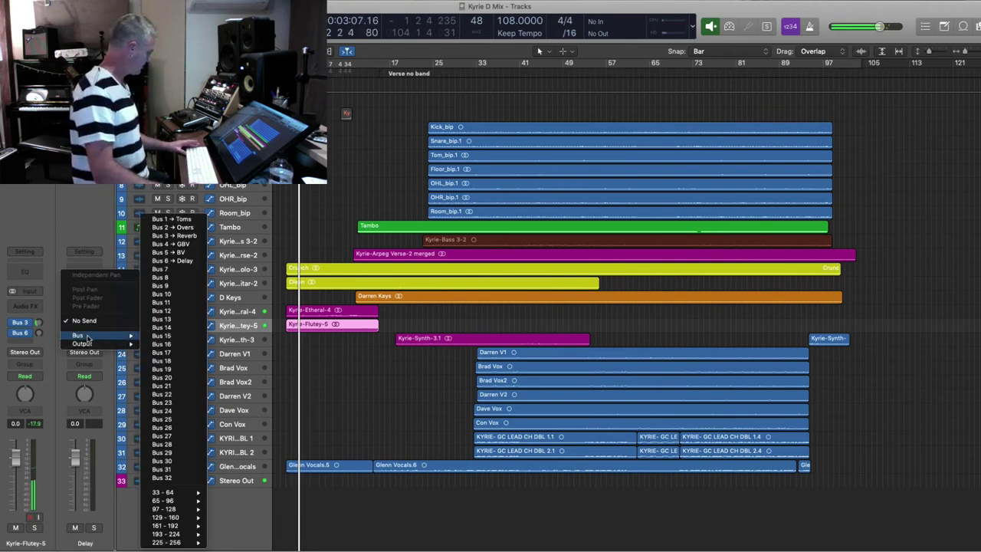
click(176, 261)
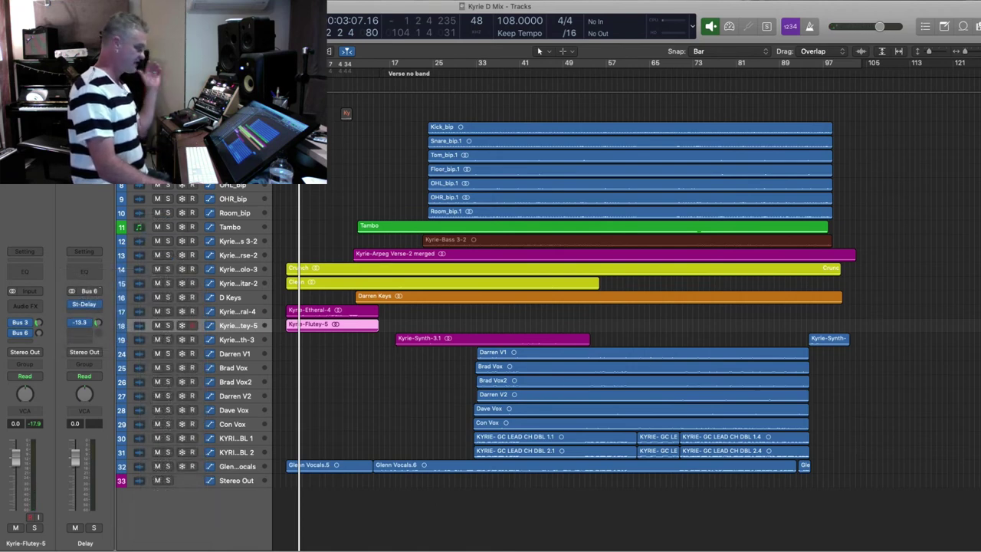
- Play the song from the beginning and raise the Kyrie-Flutey-5 track's Bus 6 delay send to about -5.7 dB
key(Return)
key(space)
key(super+Down)
key(super+Down)
drag(36, 333, 38, 284)
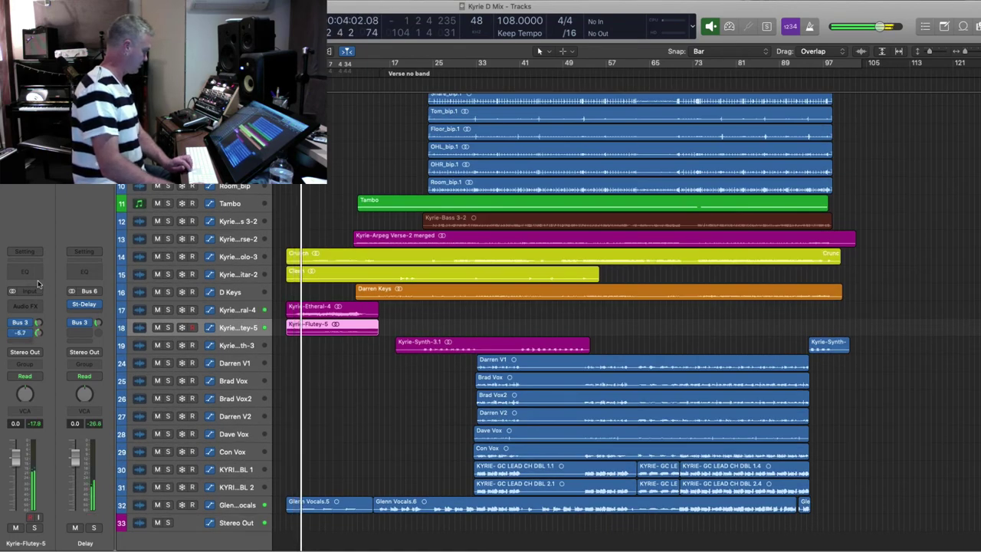
- Show track automation and set the Glenn Vocals track's Bus 6 delay send to -6.3 dB during playback of the intro
click(238, 504)
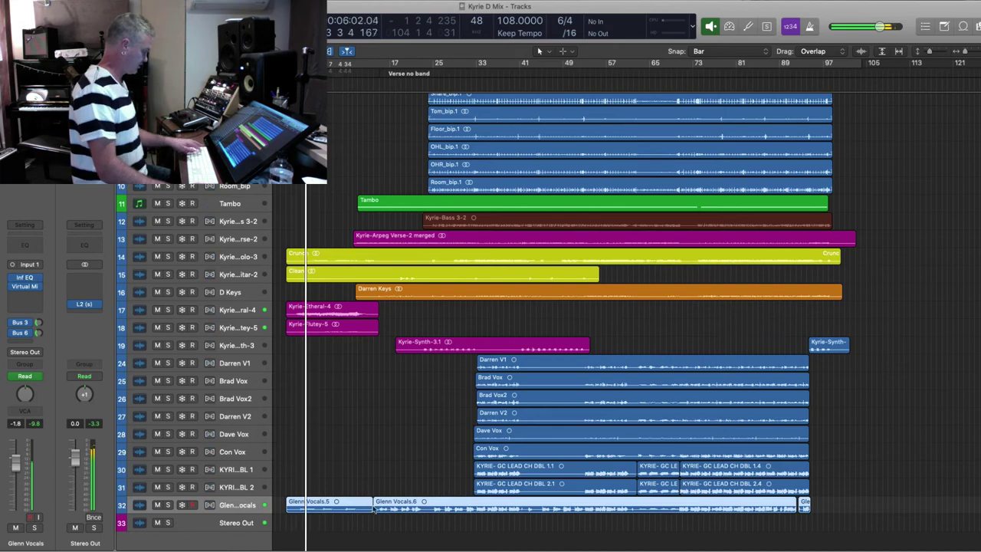
key(a)
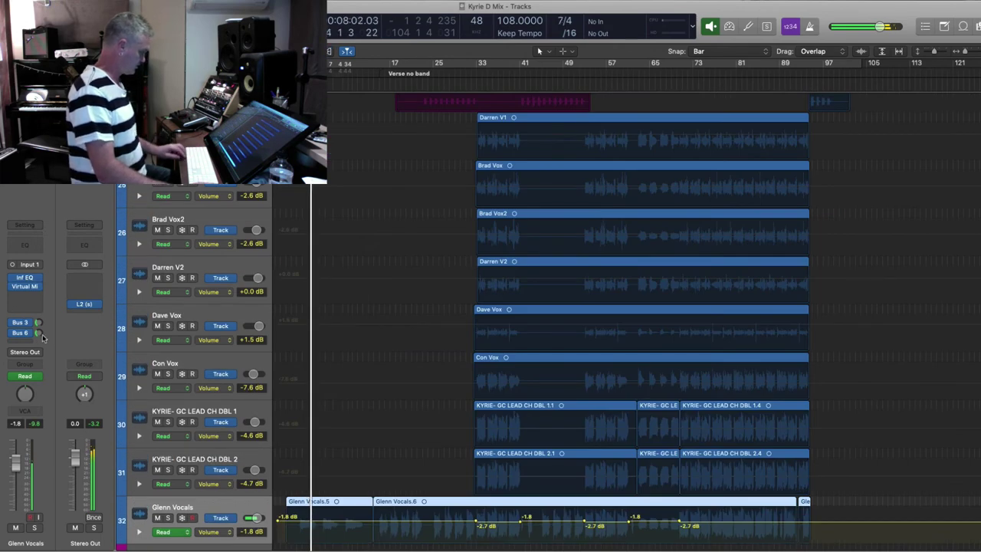
drag(38, 335, 41, 336)
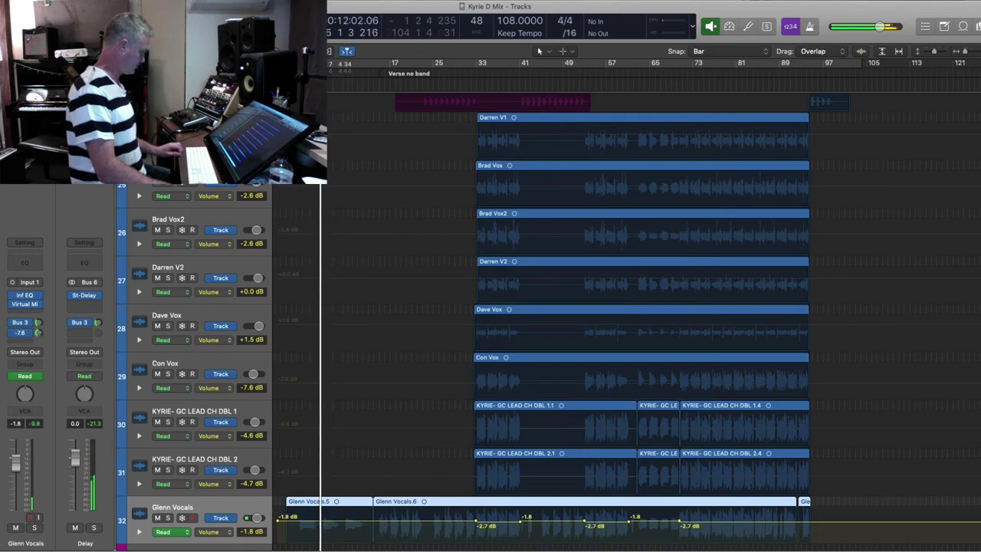
key(super+Down)
key(super+Down)
key(super+Down)
key(super+Right)
key(super+Right)
key(super+Right)
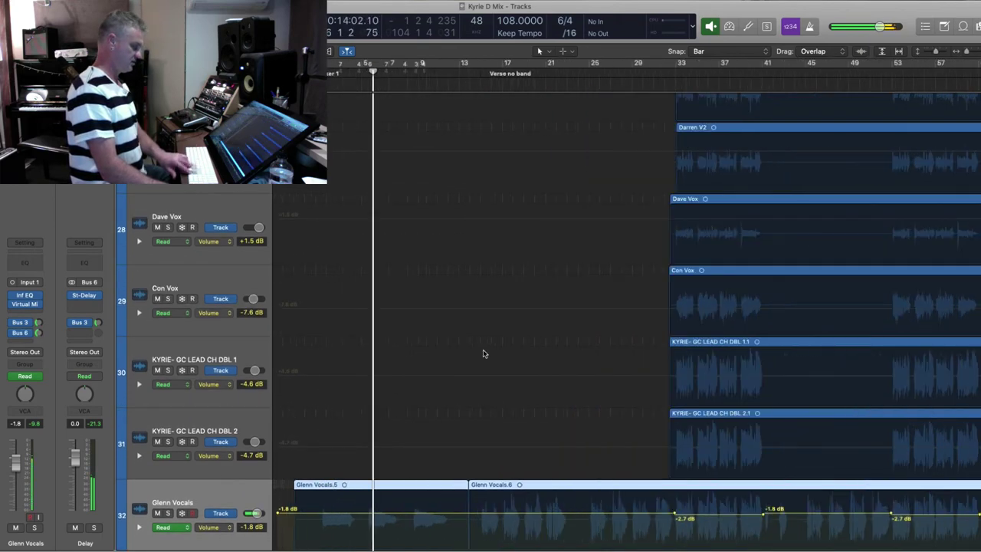
scroll(484, 353, down, 4)
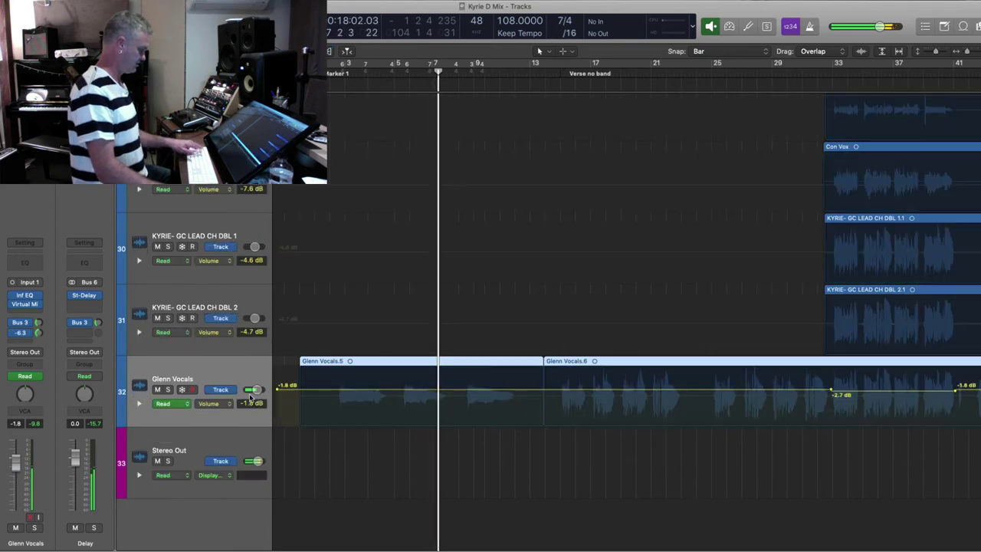
click(210, 403)
mouse_move(254, 380)
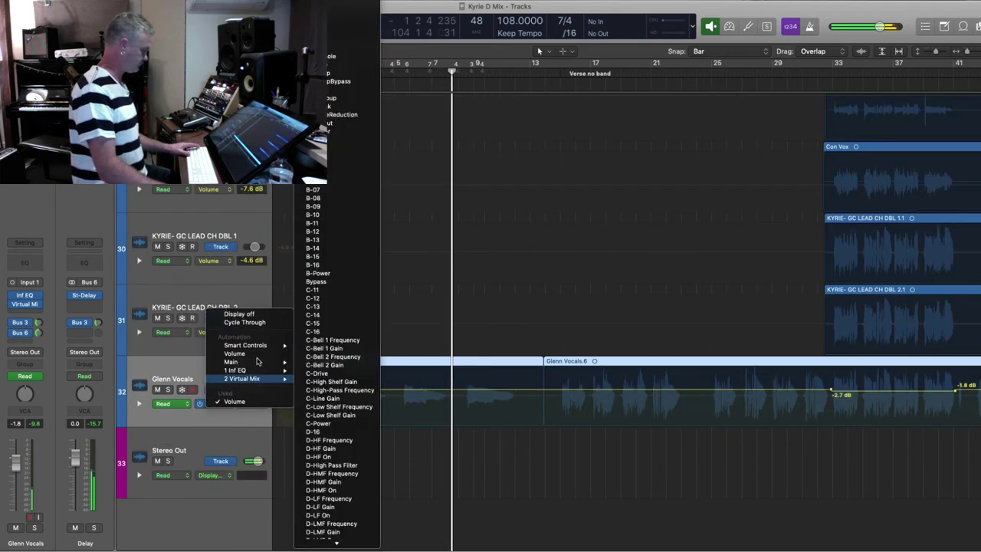
click(175, 367)
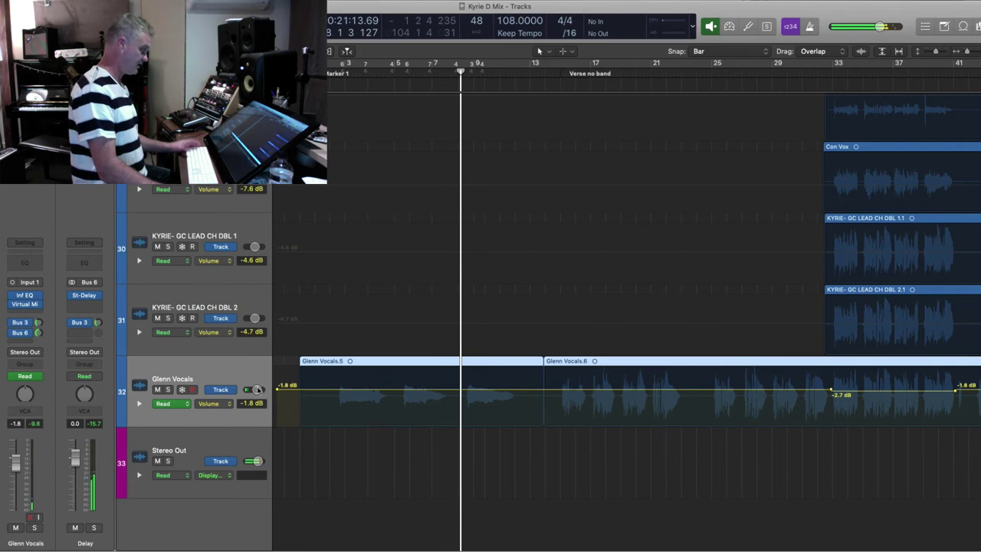
- Switch the Glenn Vocals track's automation display to the level of Send 2 to the Delay bus
click(212, 404)
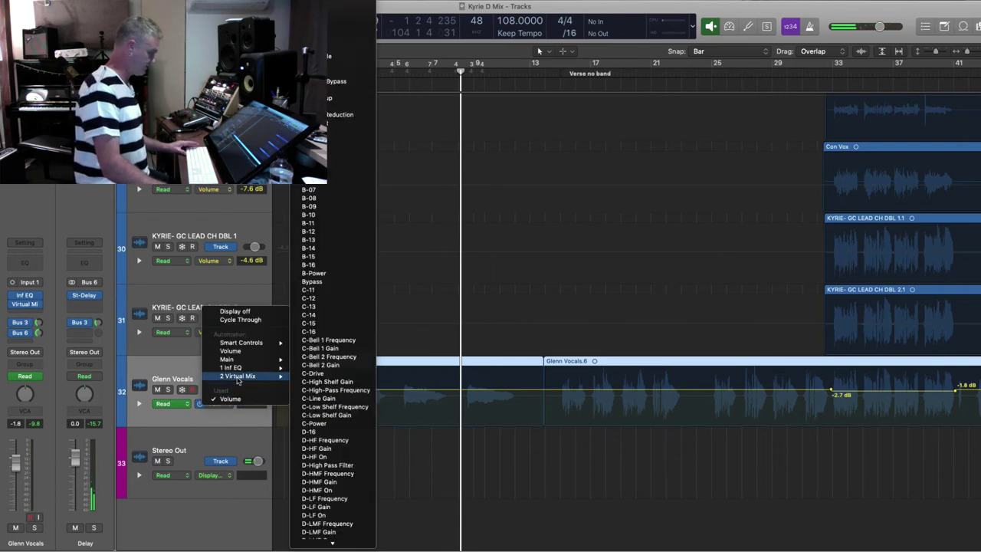
mouse_move(253, 360)
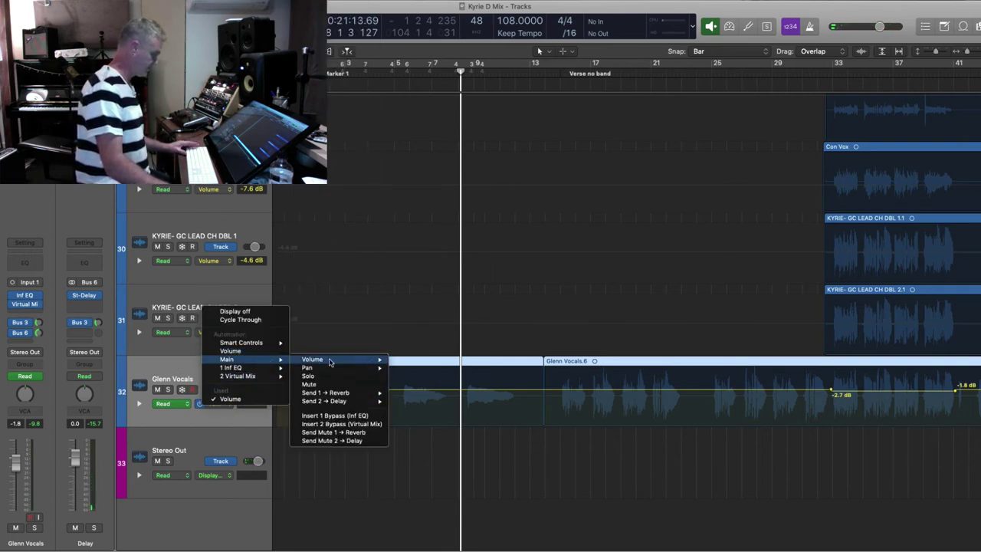
mouse_move(345, 402)
click(408, 403)
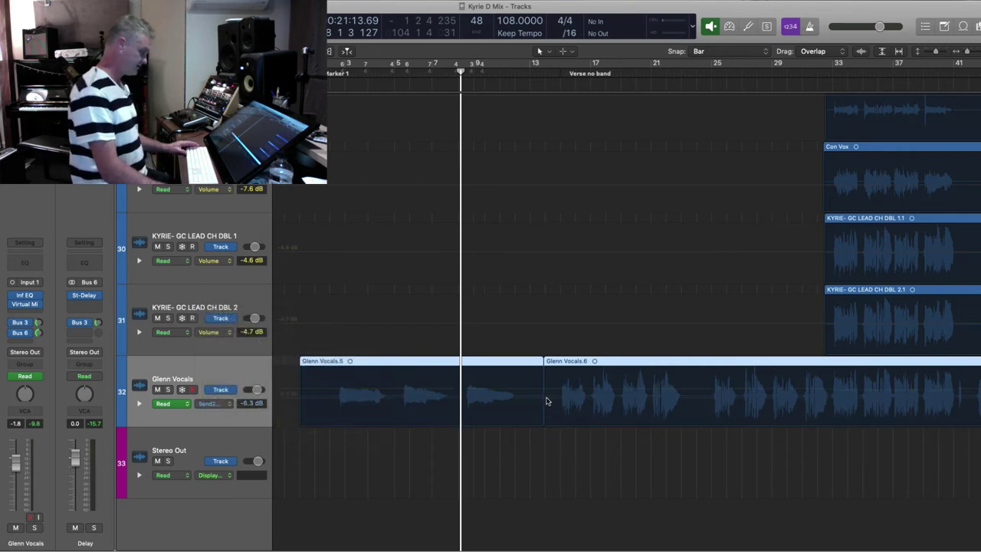
- Drop the Glenn Vocals track's Delay send automation to -14.5 dB at the start of the verse region and play from there
drag(561, 402, 552, 411)
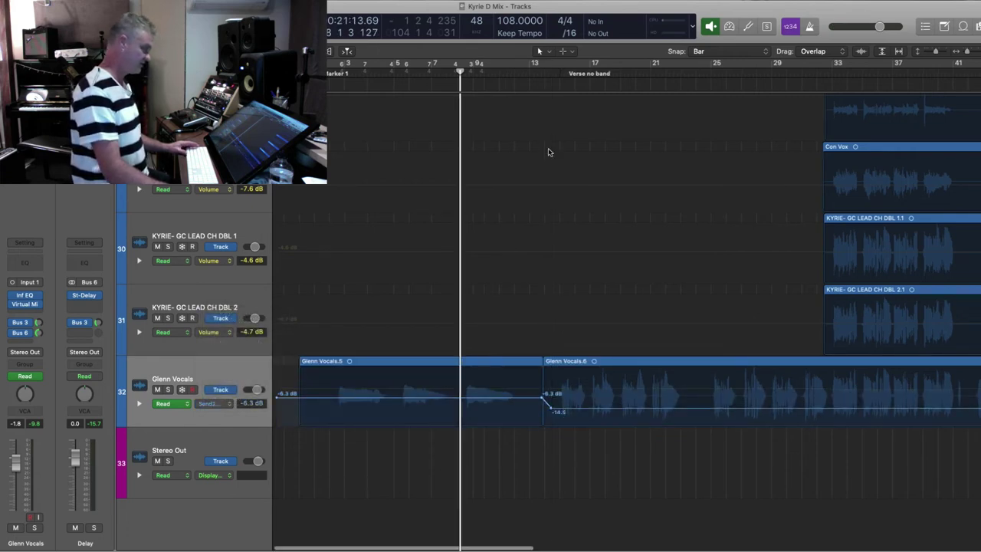
double_click(548, 77)
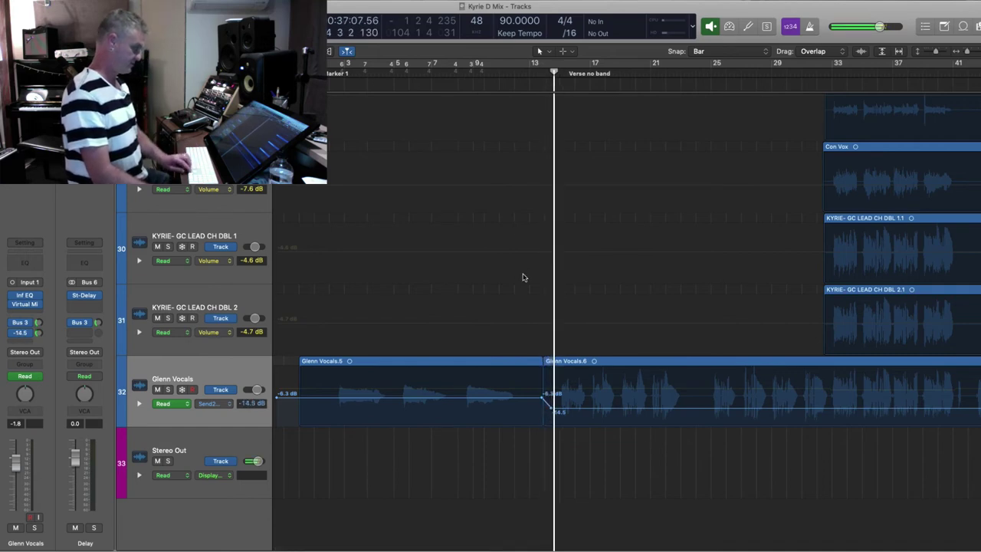
- Raise the lowered verse section of the Glenn Vocals Delay send automation to -12.4 dB during playback
key(super+Up)
key(super+Up)
key(super+Up)
key(super+Up)
key(super+Up)
key(super+Right)
key(super+Right)
key(super+Right)
key(super+Right)
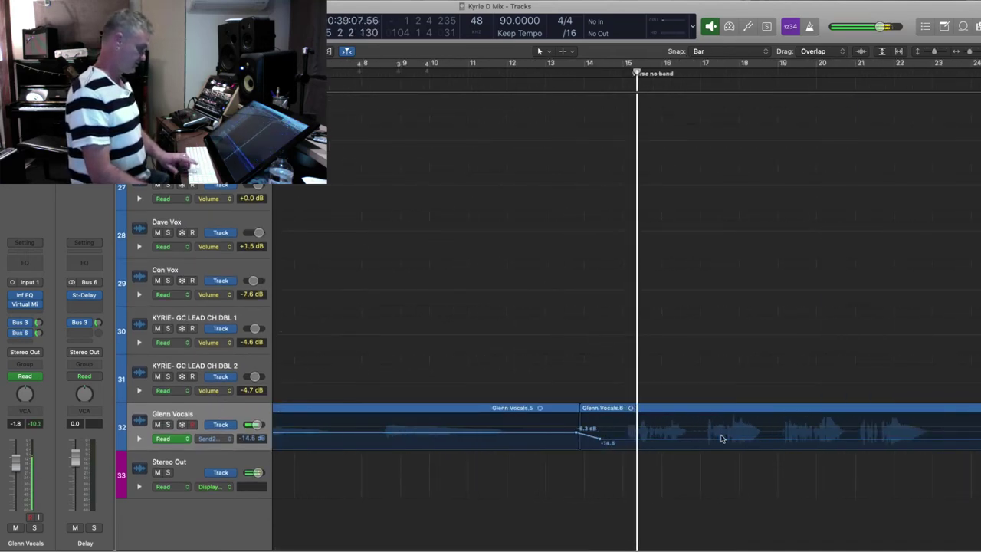
key(super+Down)
key(super+Down)
key(super+Down)
key(super+Down)
key(super+Down)
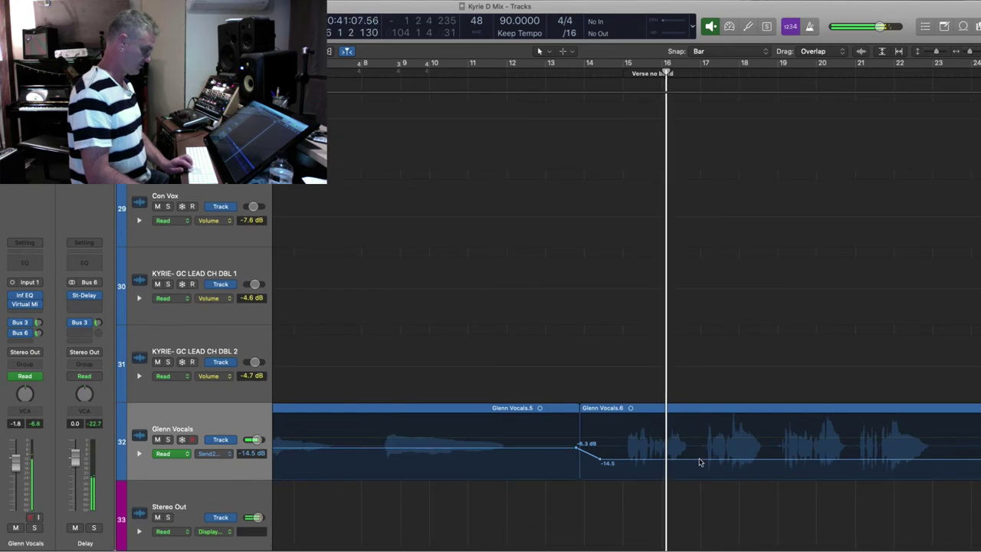
drag(700, 459, 701, 457)
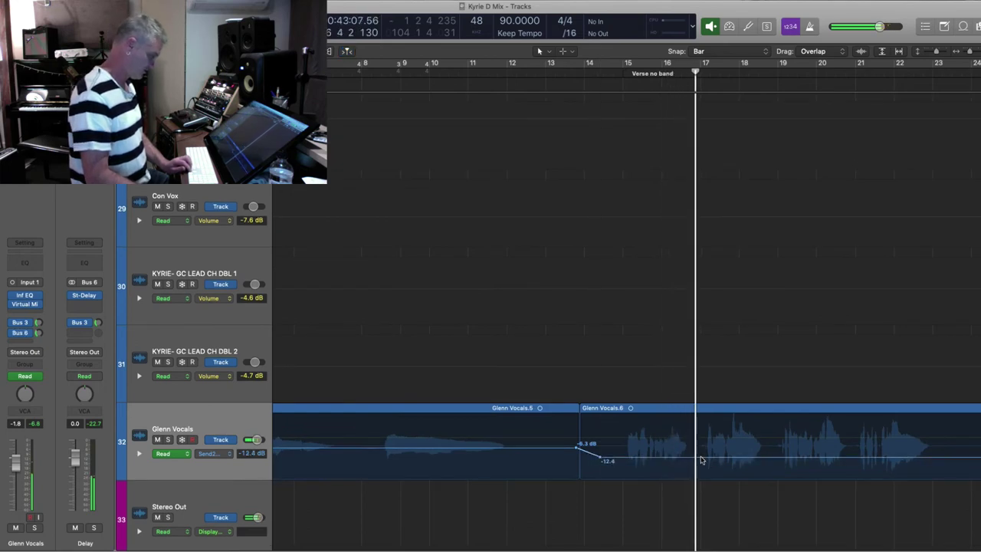
- Play the song from about bar 35 with the vocal tracks in view and hide the track automation
key(super+Left)
key(super+Left)
key(super+Left)
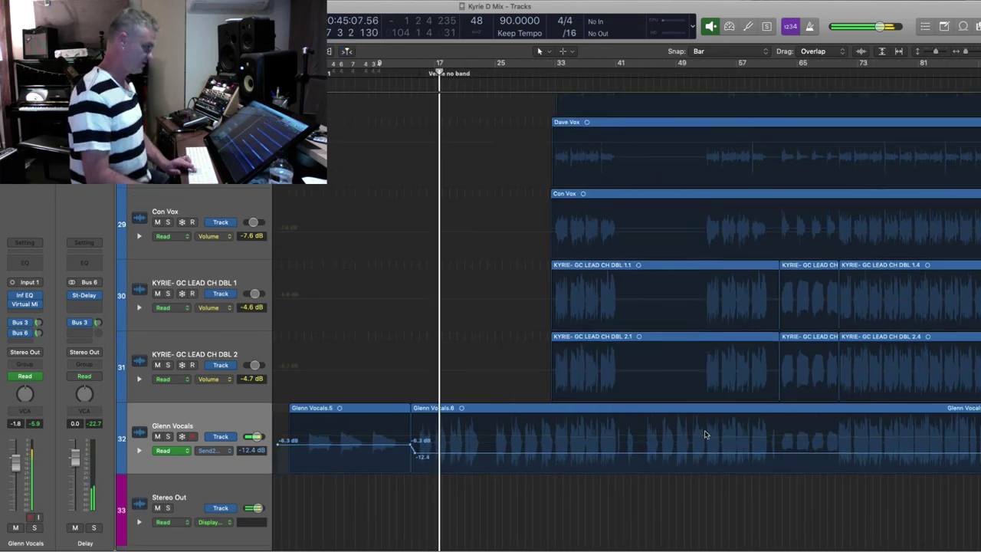
key(super+Up)
key(super+Up)
key(super+Left)
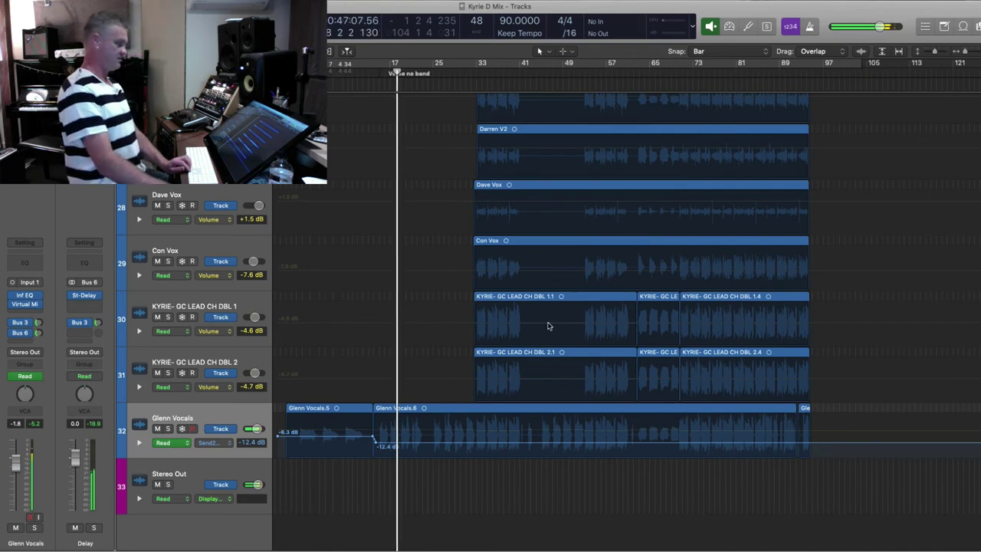
click(491, 73)
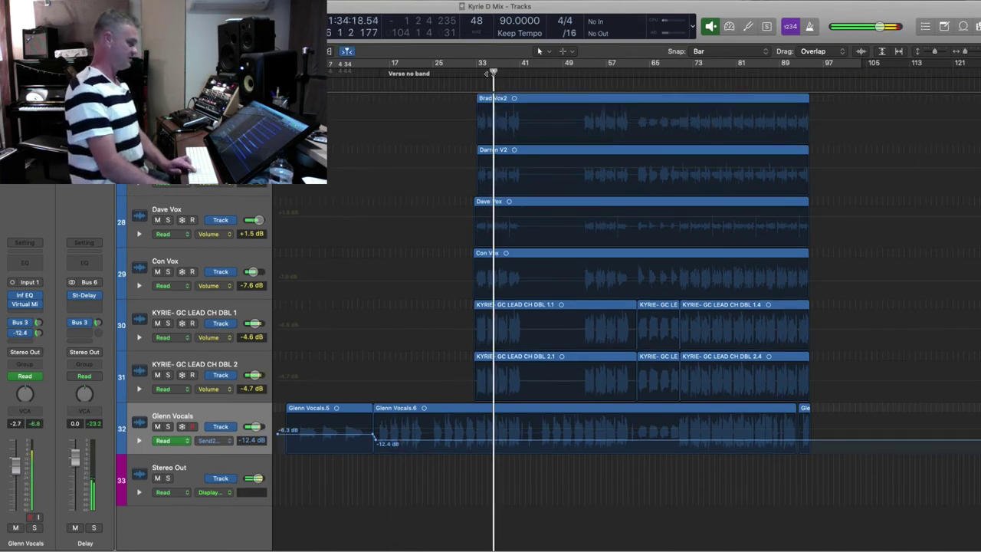
key(super+Up)
key(super+Up)
key(a)
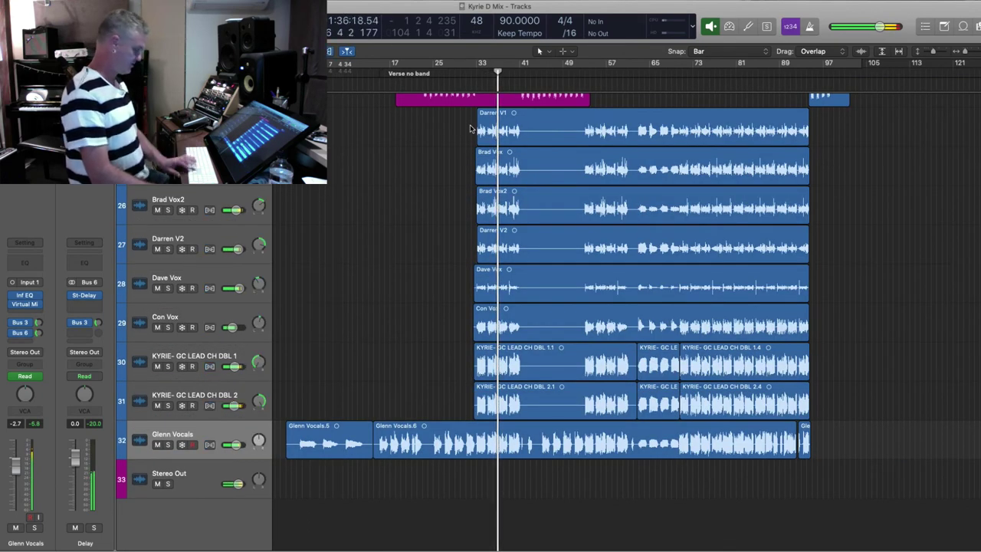
- Insert the Inf EQ plug-in above the L2 limiter on the Stereo Out channel
click(199, 481)
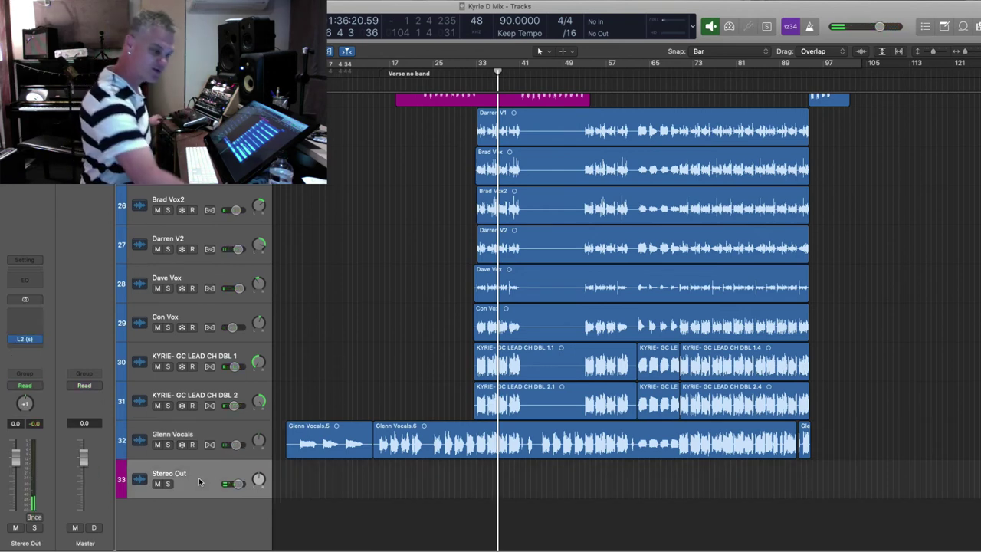
click(208, 431)
click(205, 474)
click(34, 313)
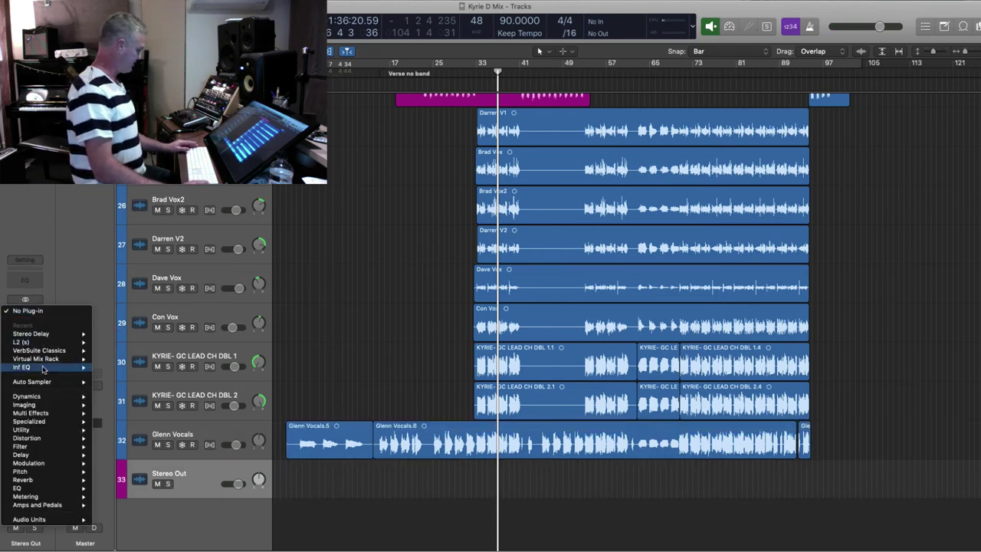
click(114, 367)
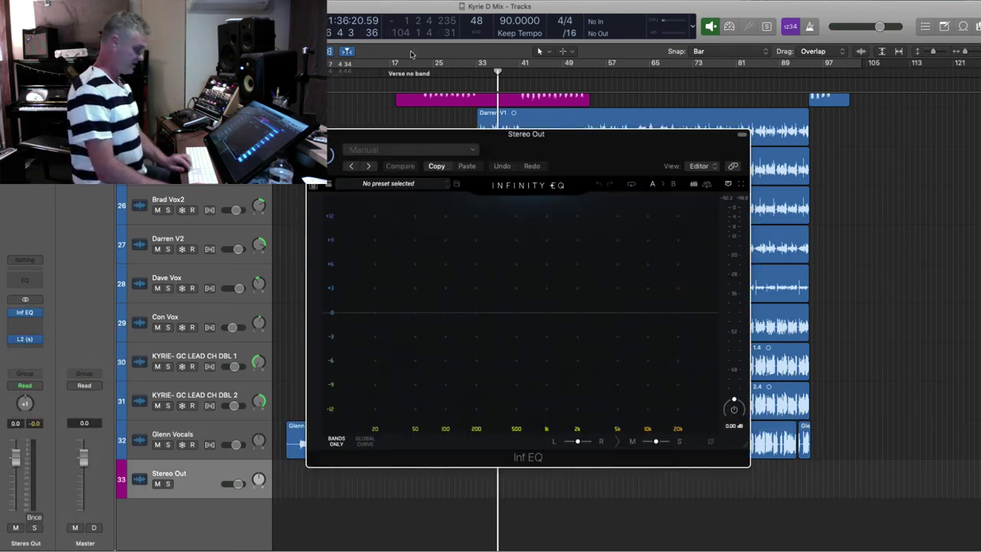
drag(386, 140, 397, 79)
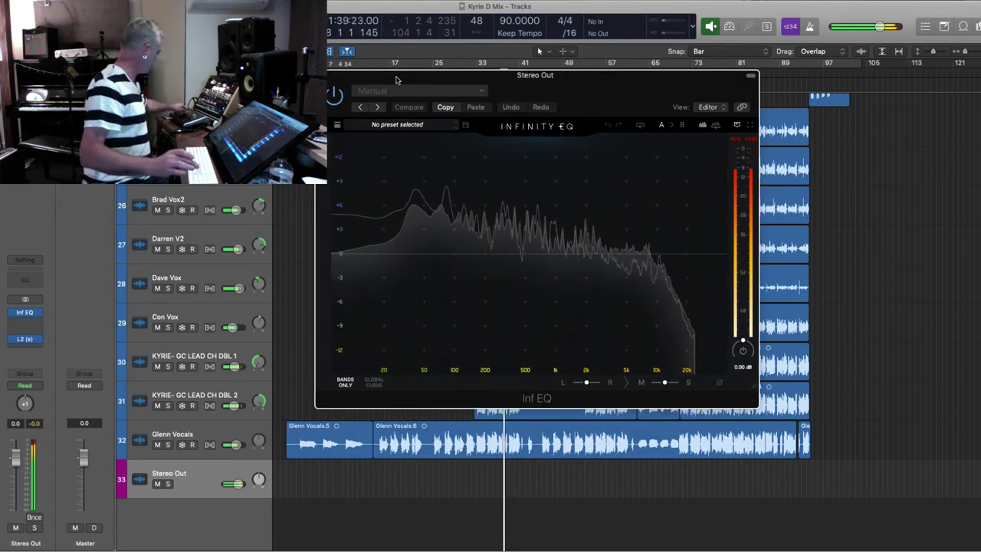
- Add a narrow EQ cut of about 0.5 dB at 561 Hz on the Stereo Out while playing from about bar 24
click(512, 254)
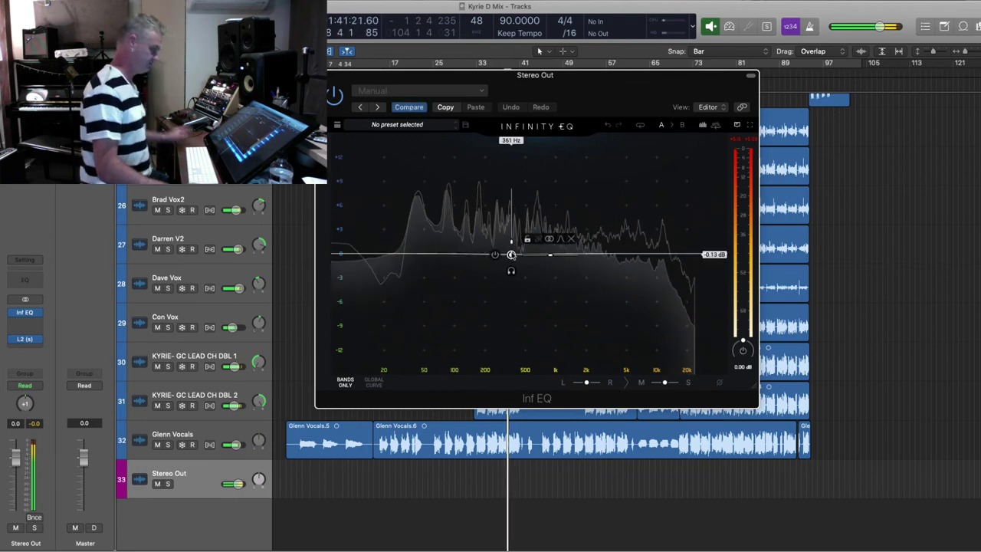
drag(481, 75, 749, 76)
click(434, 73)
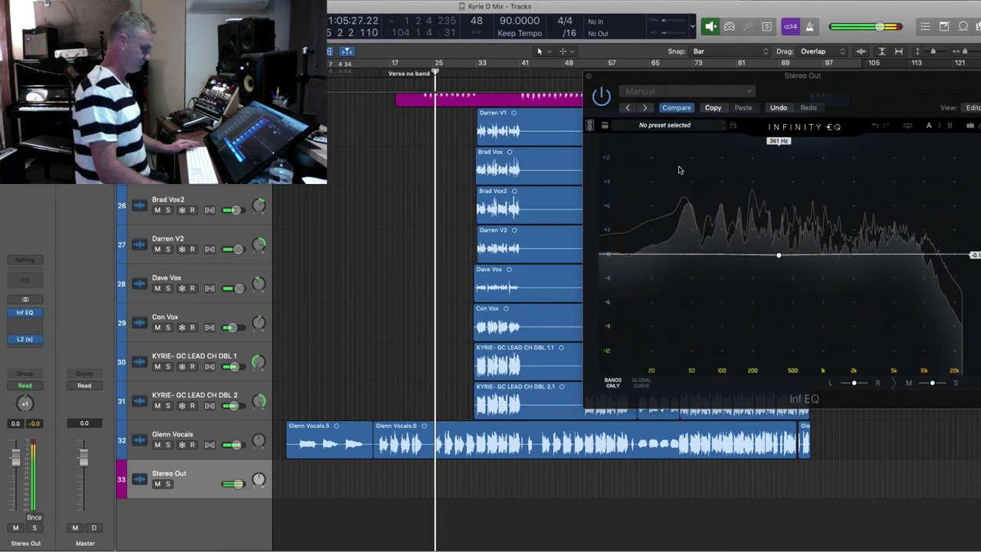
mouse_move(778, 257)
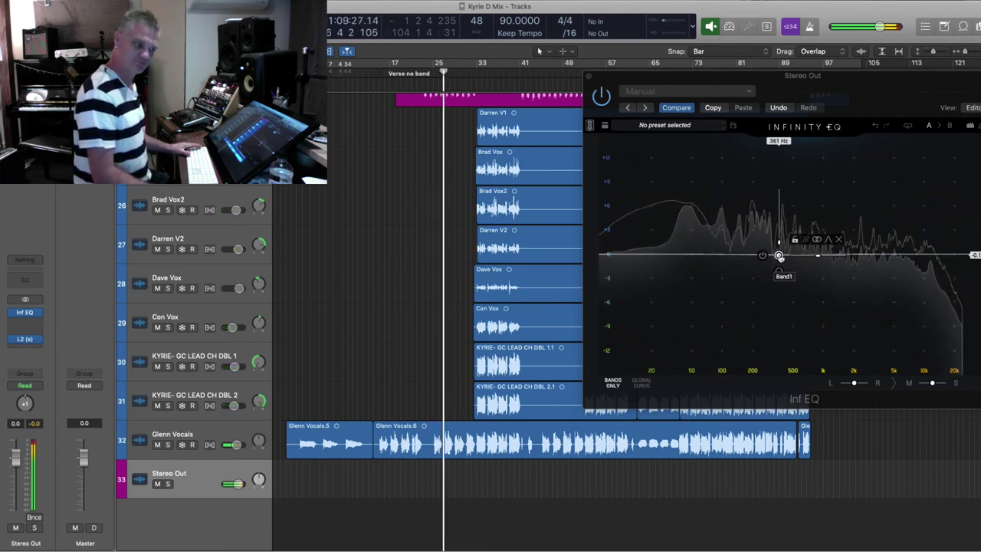
scroll(438, 230, up, 5)
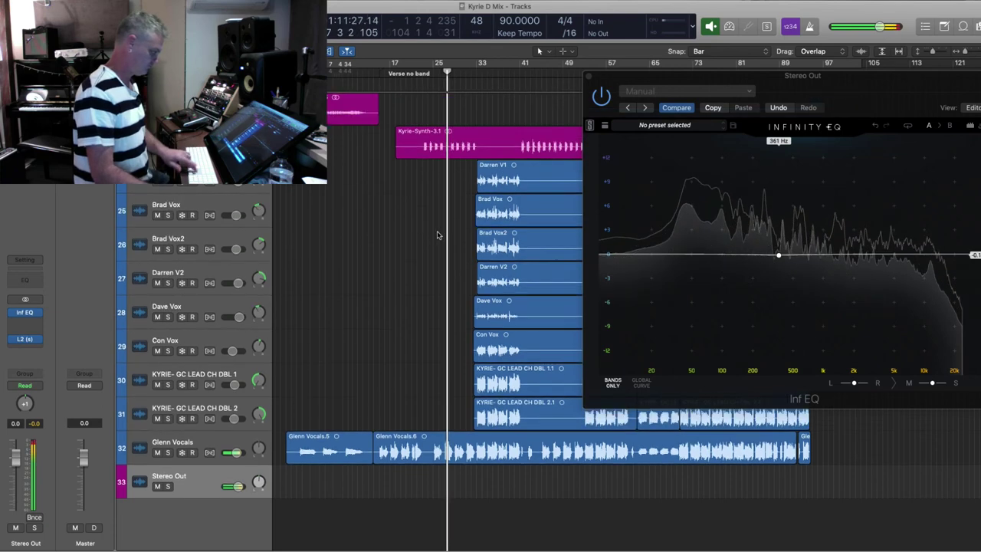
mouse_move(781, 256)
mouse_down()
mouse_move(771, 220)
mouse_move(818, 218)
mouse_move(792, 227)
mouse_move(796, 259)
mouse_up()
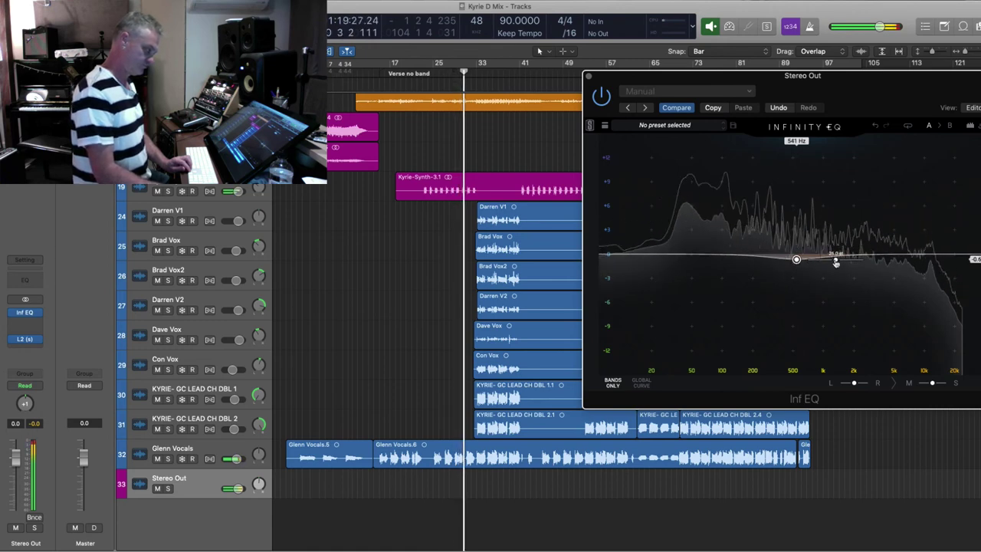
mouse_move(798, 259)
mouse_down()
mouse_move(798, 230)
mouse_move(798, 258)
mouse_up()
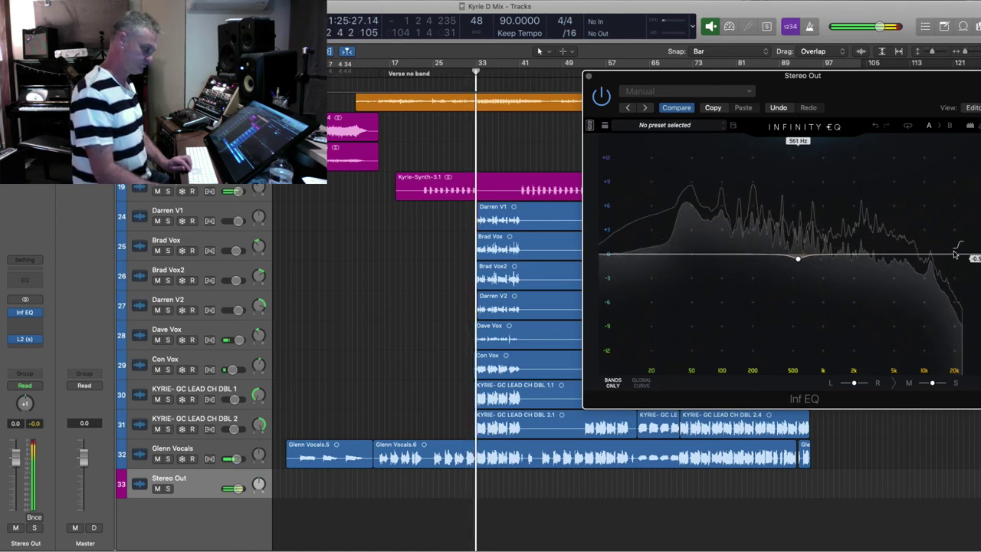
- Add a gentle high-shelf boost at 12.5 kHz in the Stereo Out's Infinity EQ and close the plug-in window
drag(953, 258, 935, 249)
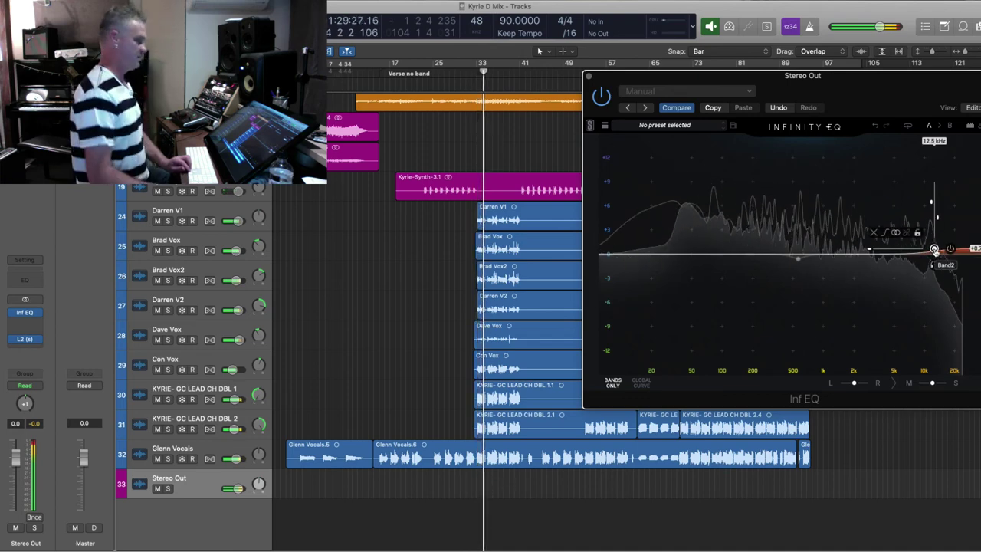
drag(768, 78, 486, 37)
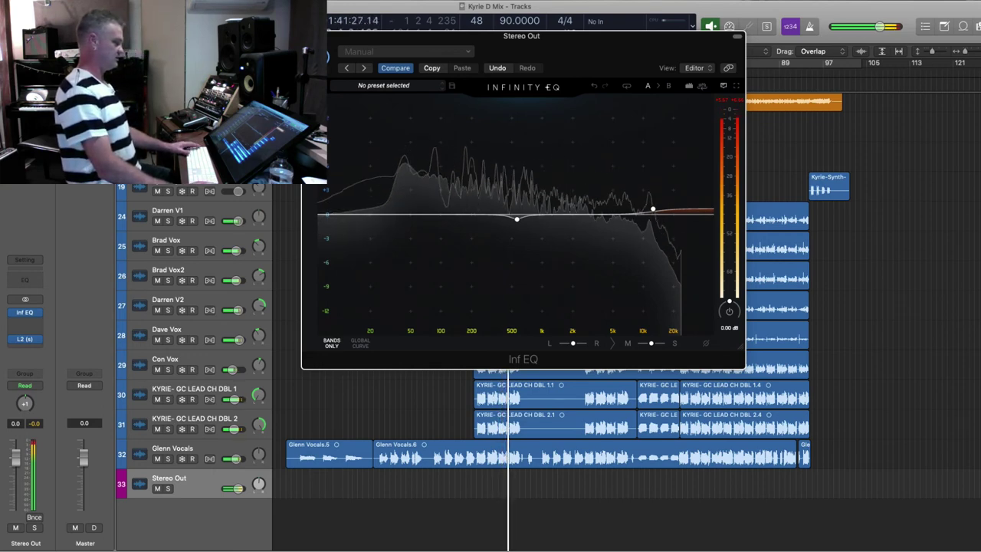
key(super+w)
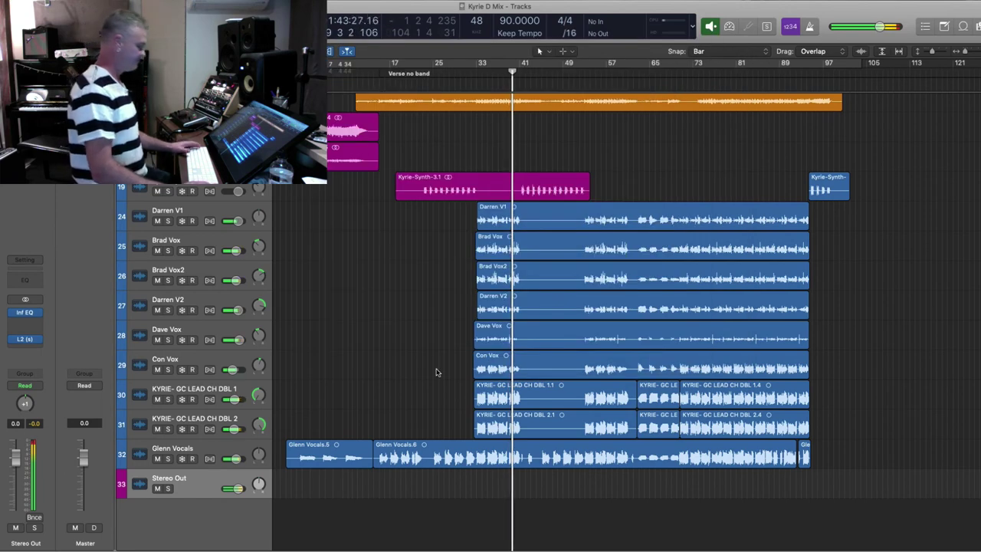
- Insert Slate Digital's Virtual Mix Rack after the EQ on the Stereo Out and load the D Master channel preset
click(38, 323)
mouse_move(46, 528)
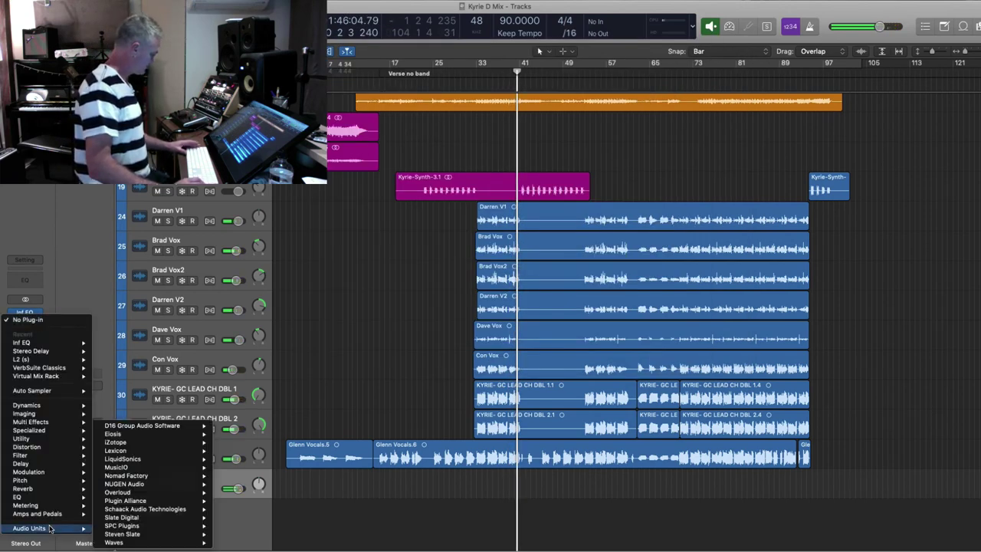
mouse_move(167, 519)
mouse_move(272, 535)
click(336, 535)
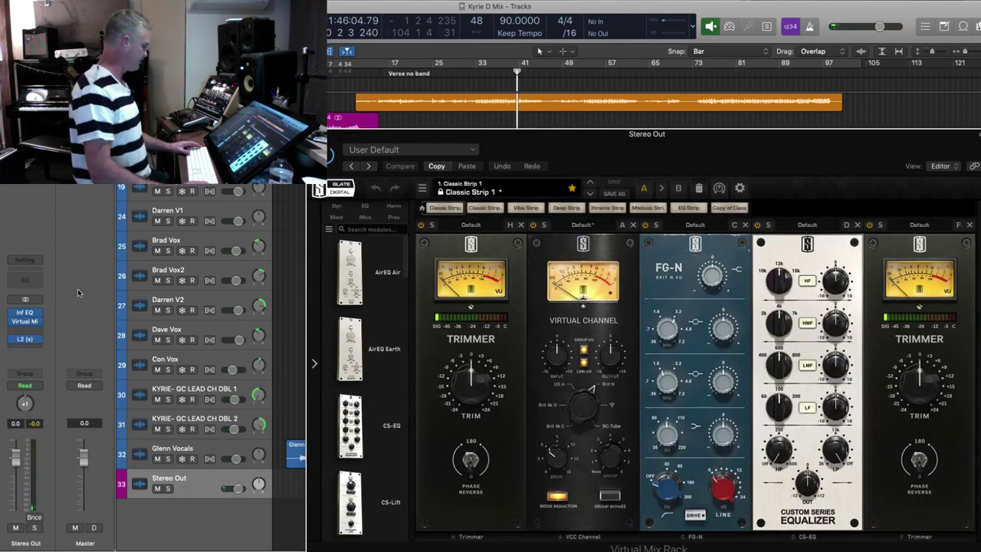
drag(451, 139, 270, 11)
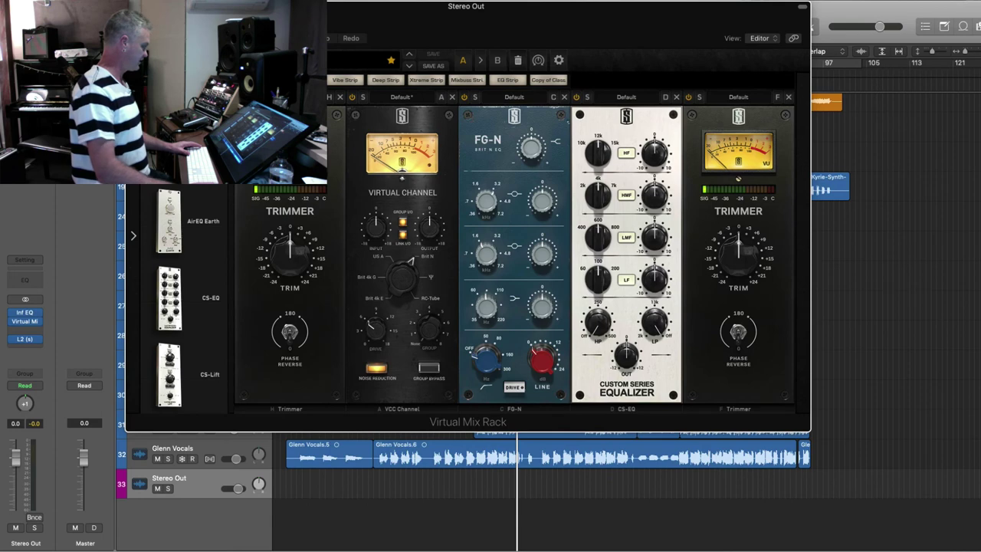
click(238, 23)
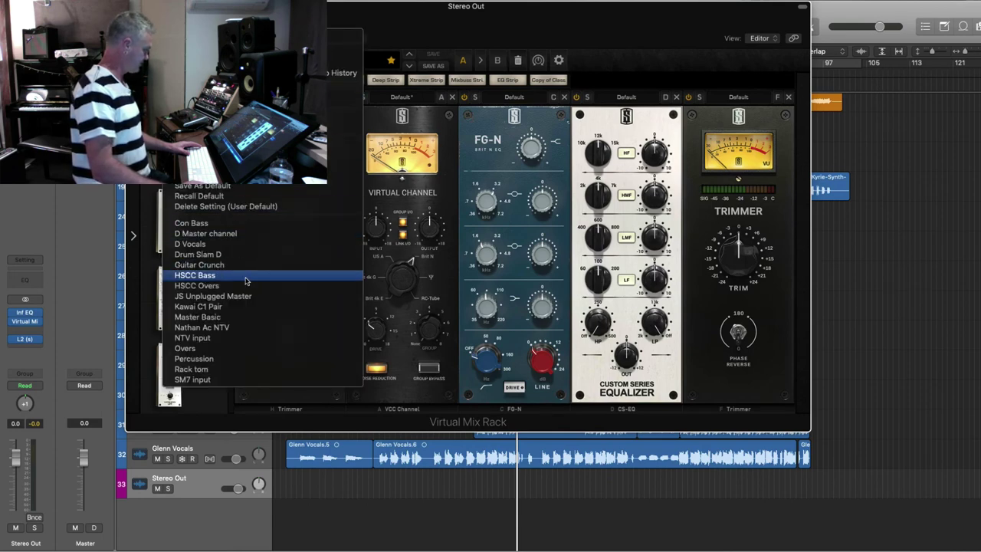
click(246, 231)
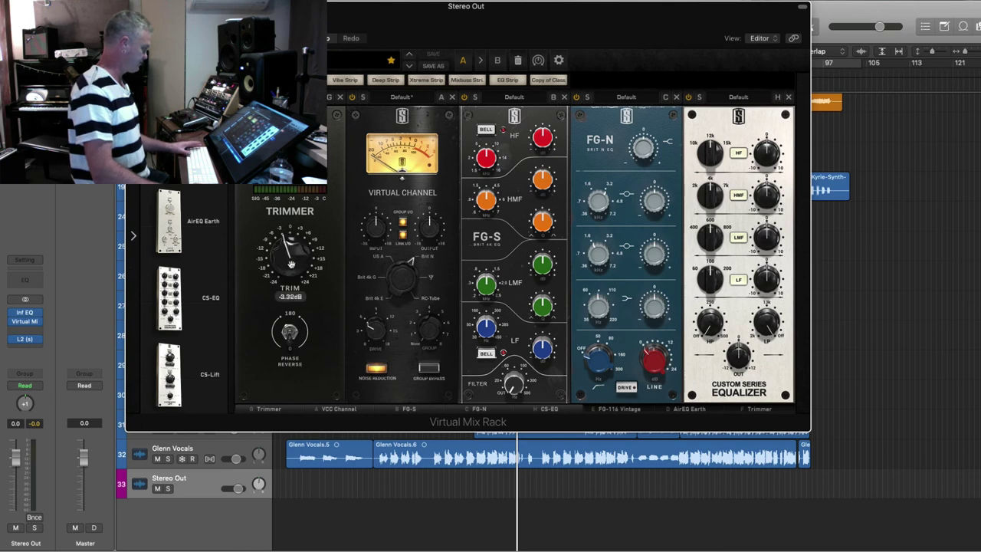
- Lower the Virtual Mix Rack's first Trimmer and set the FG-116 compressor's input to -31.5 dB during playback
key(space)
drag(292, 269, 285, 274)
click(691, 410)
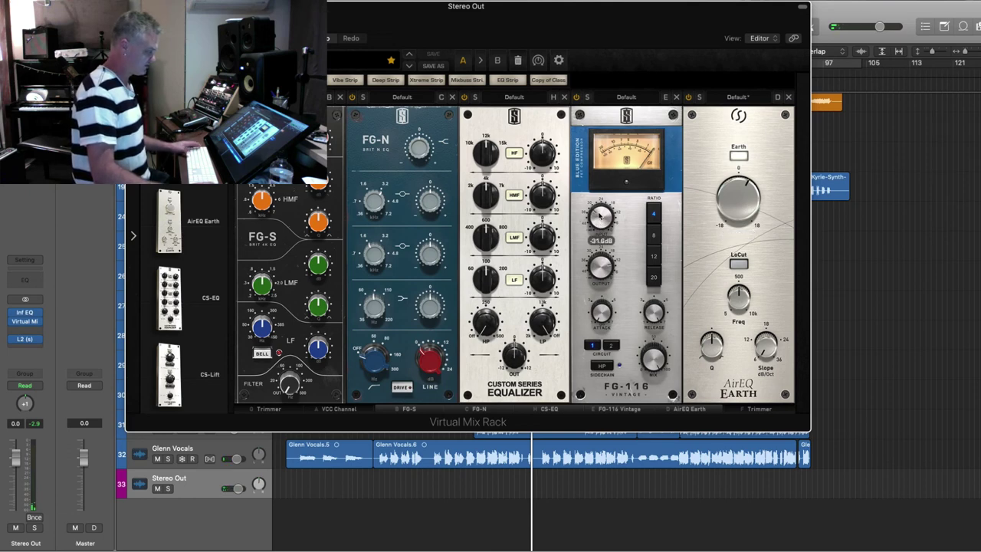
drag(601, 217, 599, 218)
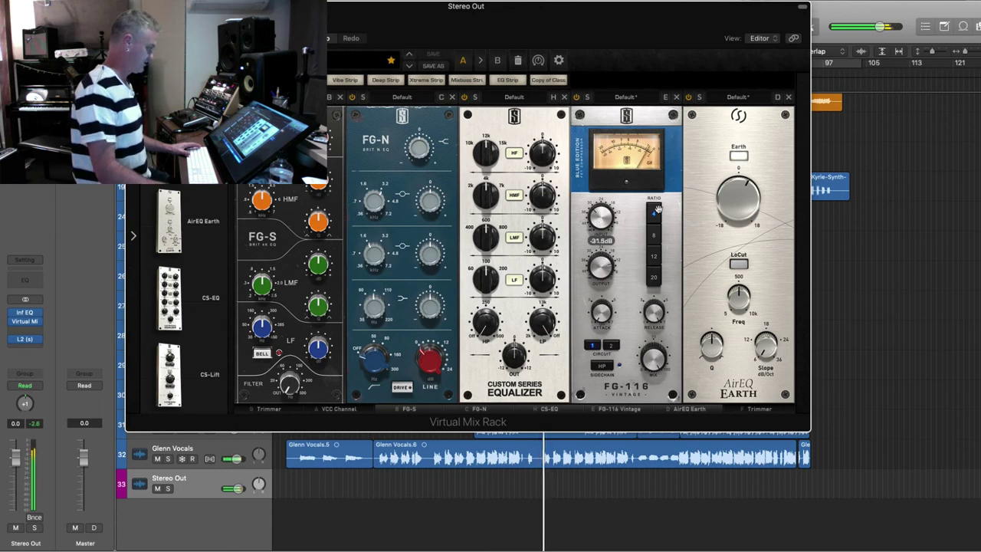
- Set the Custom Series Equalizer's HF gain to 1.07, check the final Trimmer, and close the Virtual Mix Rack
drag(543, 156, 544, 153)
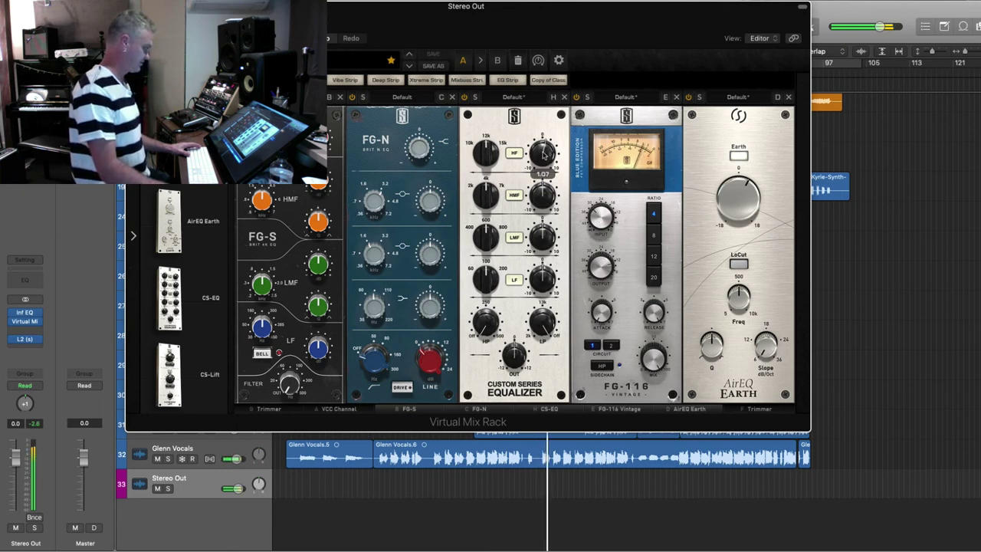
click(771, 410)
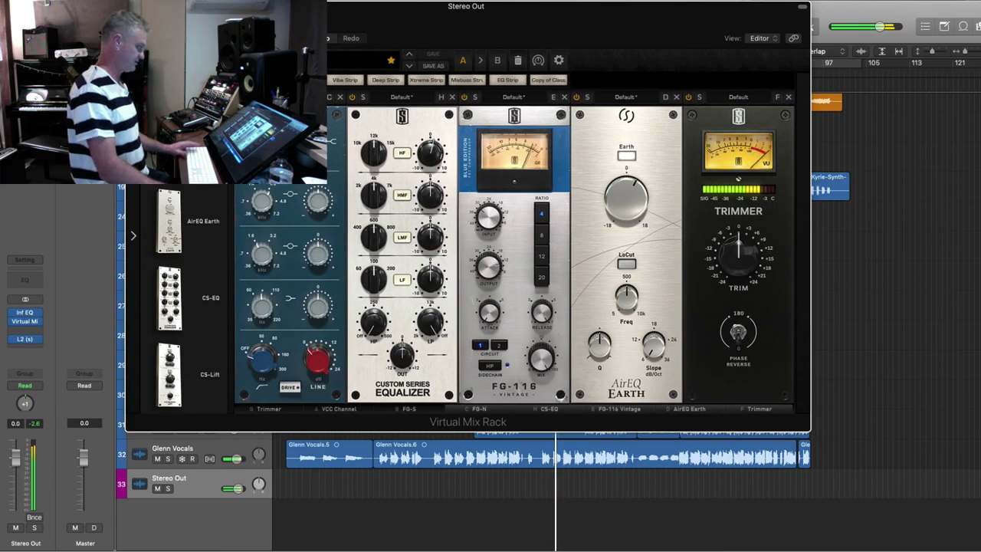
key(super+w)
- Play the full mix from about bar 34 and review the drum, instrument and vocal tracks in the arrangement
scroll(503, 212, down, 5)
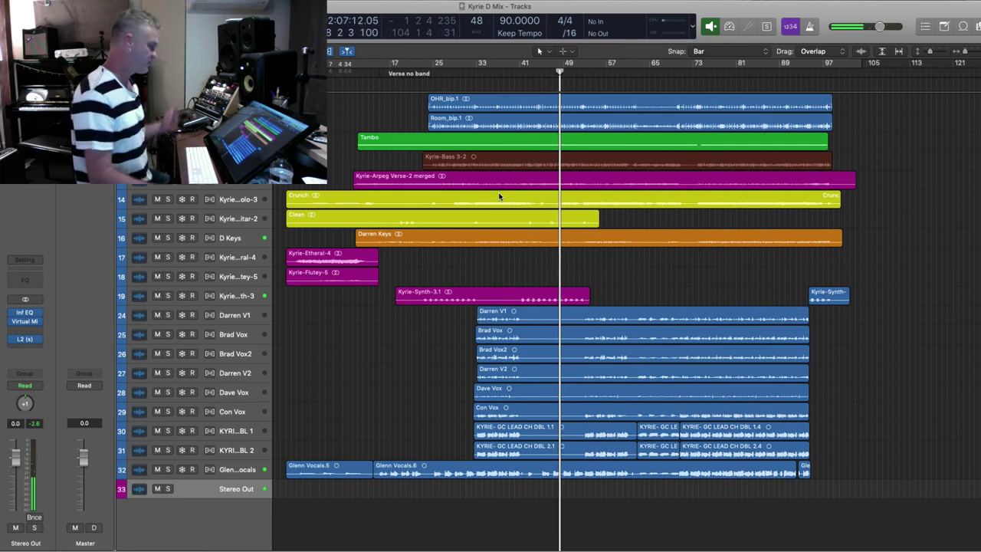
click(487, 73)
scroll(543, 202, up, 7)
scroll(543, 202, down, 1)
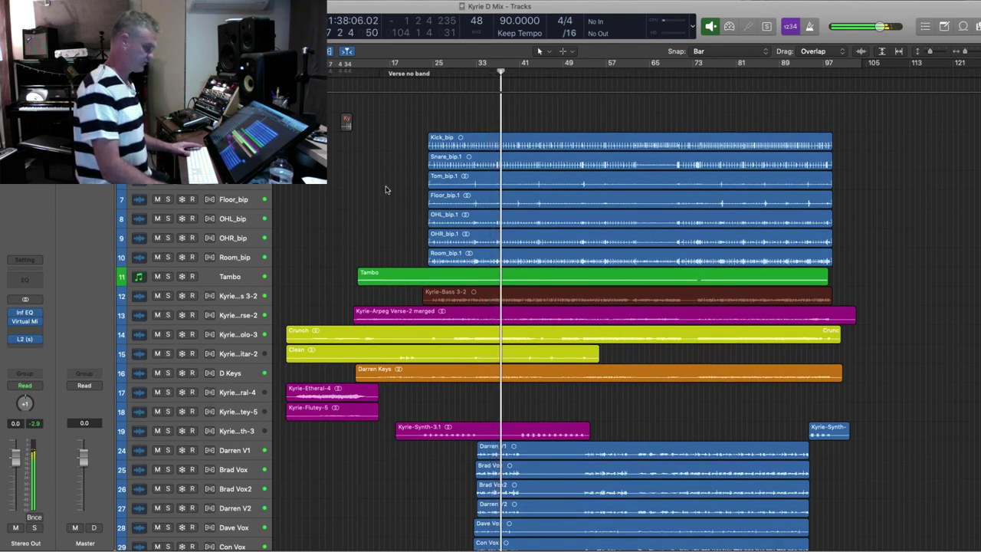
scroll(387, 189, down, 2)
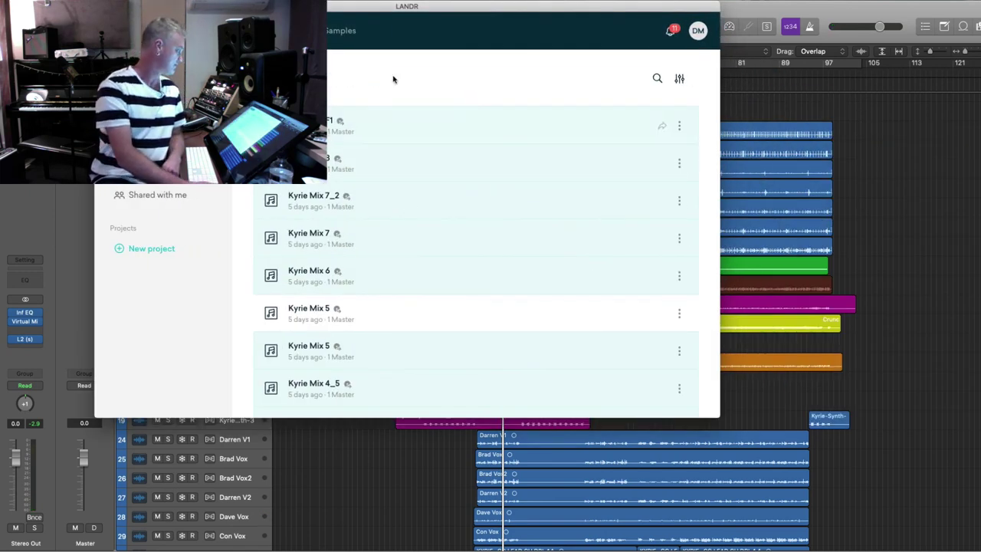
- Browse the Kyrie masters in the LANDR library and check the mastering preferences for style and intensity
scroll(429, 127, down, 6)
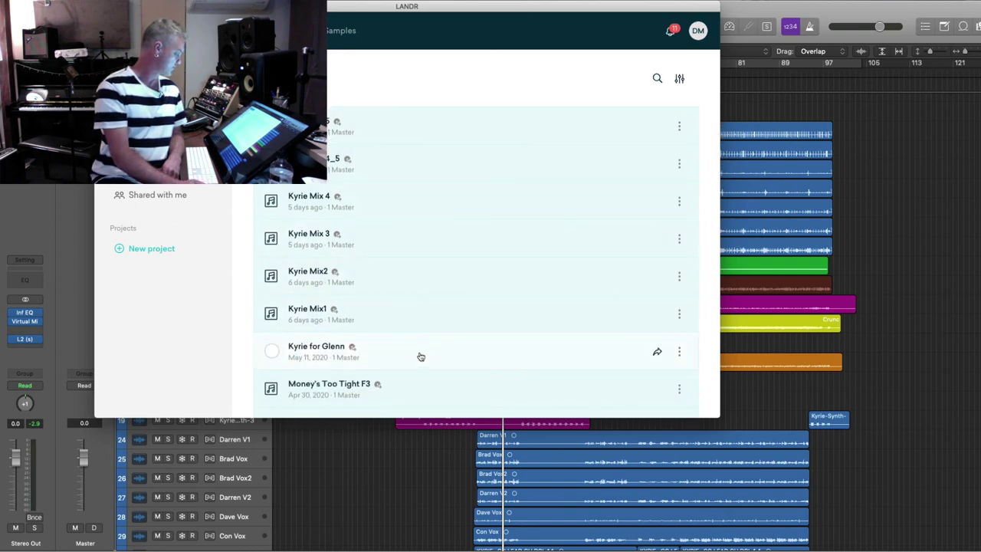
scroll(419, 345, up, 6)
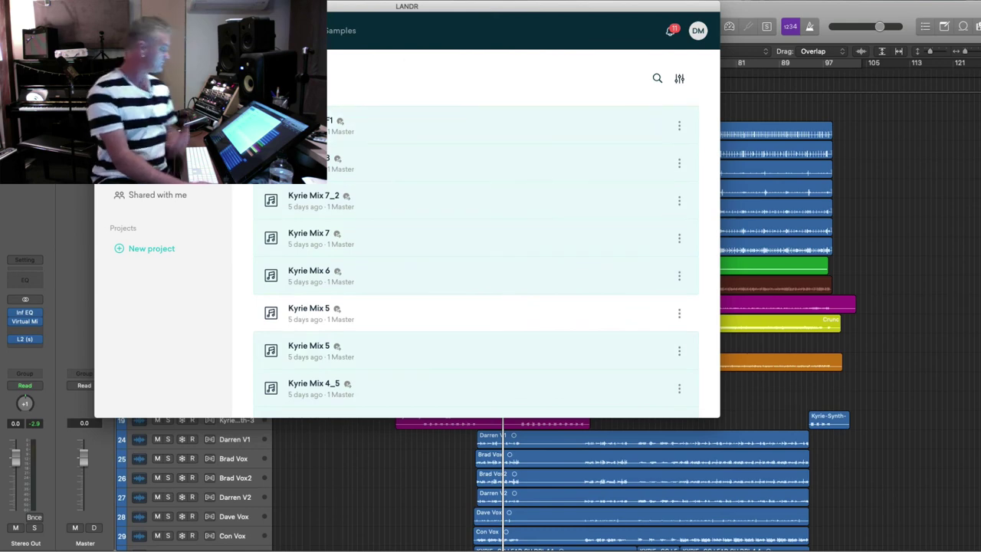
click(677, 79)
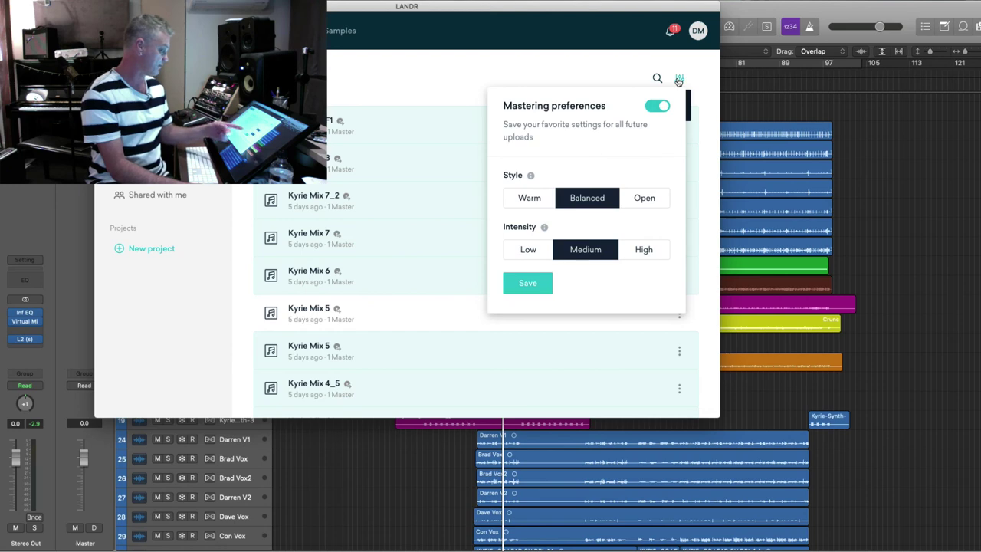
click(678, 80)
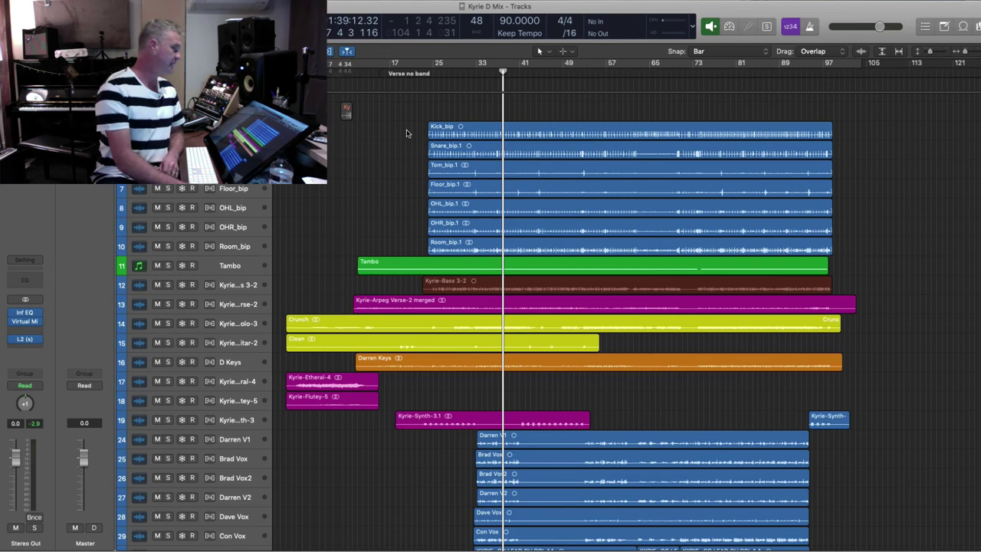
- Open the recent Kyrie Restripe project and close the current Kyrie D Mix project
scroll(406, 133, down, 5)
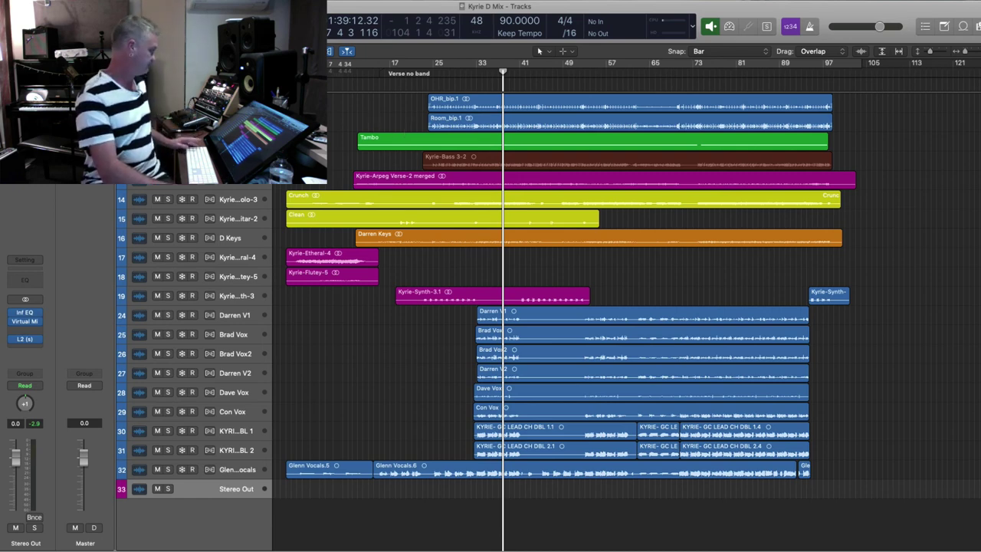
click(76, 2)
mouse_move(104, 36)
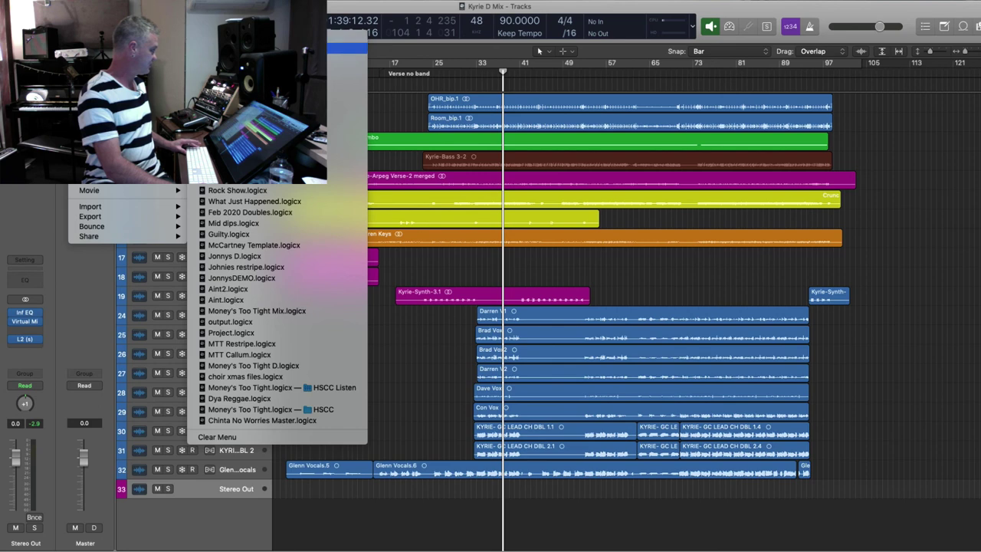
click(331, 73)
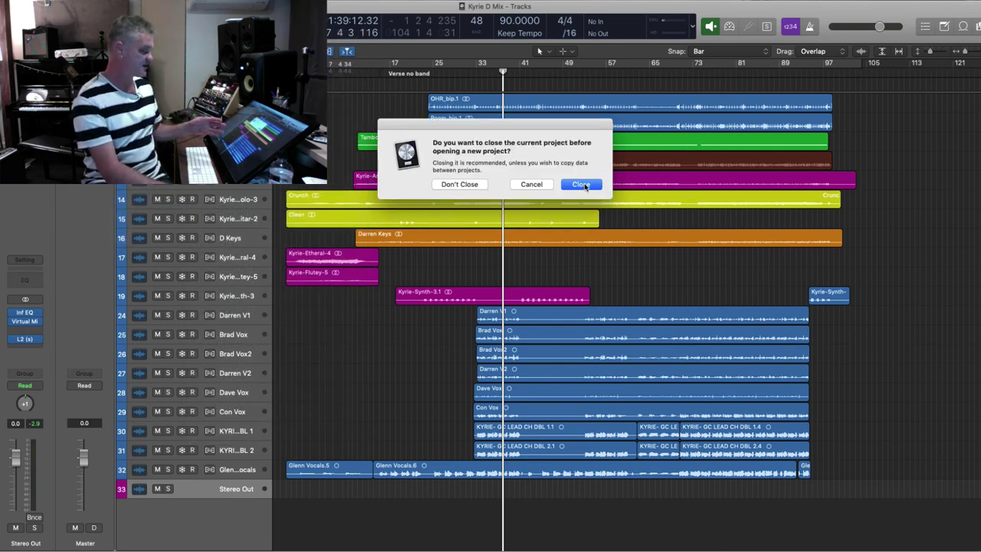
click(581, 184)
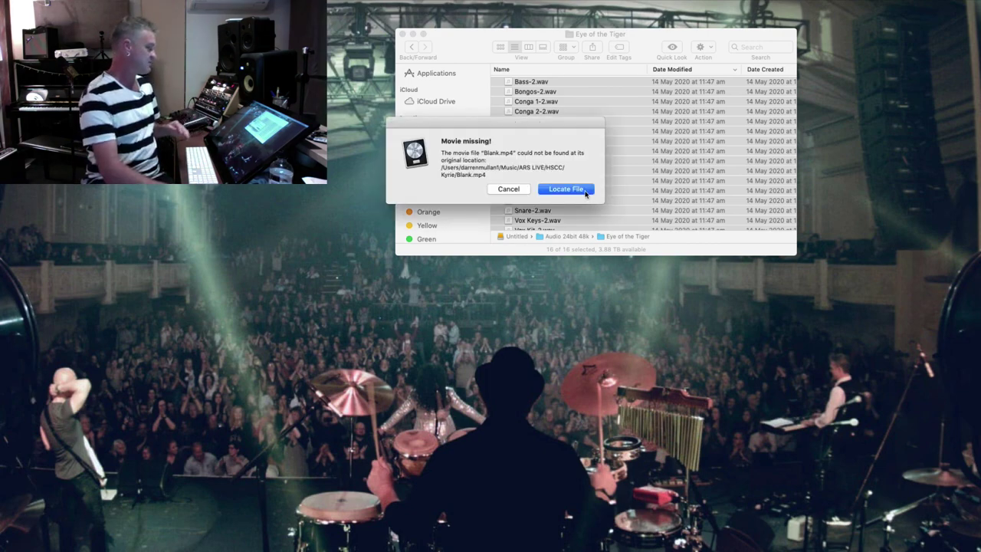
- Relink the missing Blank.mp4 movie to Kyrie 2.mp4 in the Kyrie folder
click(567, 189)
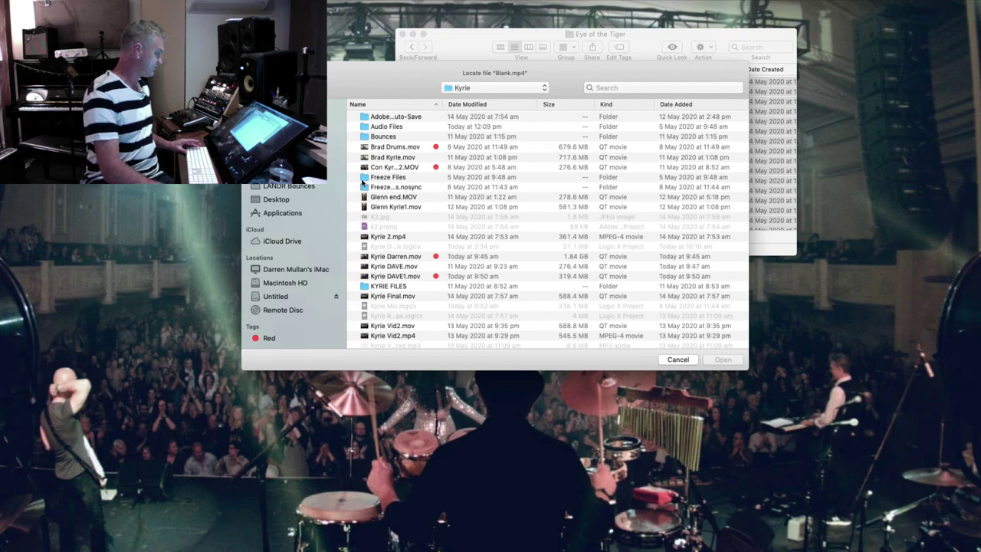
click(364, 239)
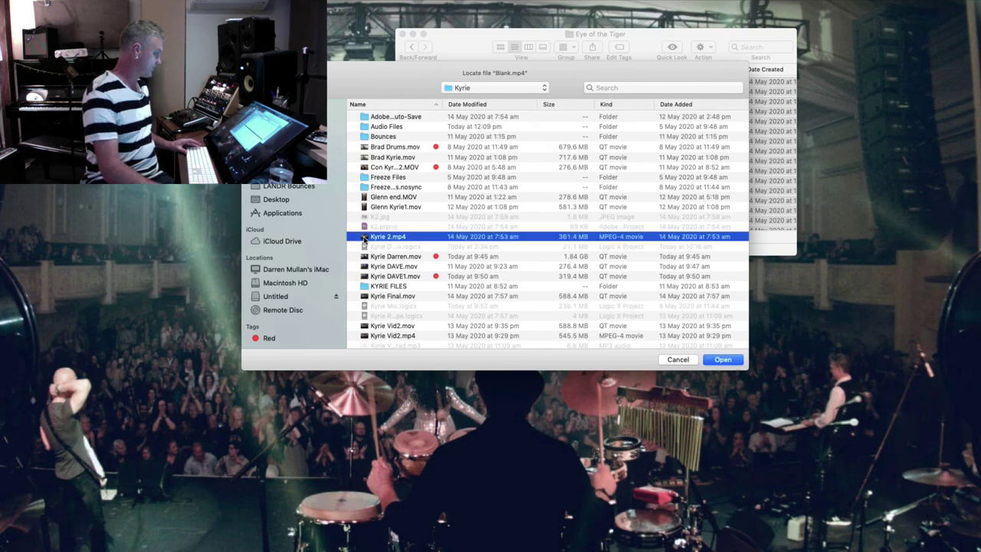
double_click(365, 239)
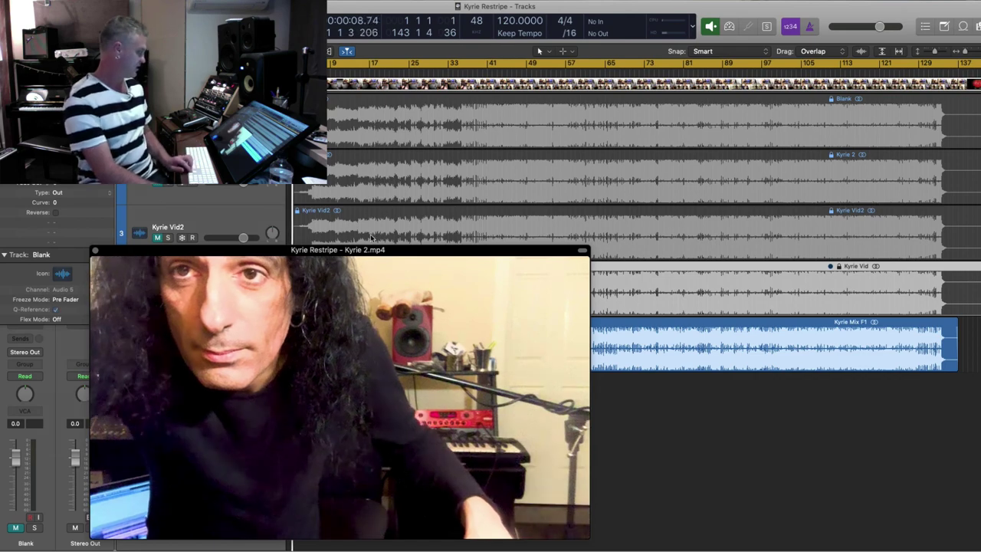
- Select the Kyrie Mix F1 track, reposition the movie window over the arrangement, and start playback with the video
drag(129, 255, 94, 27)
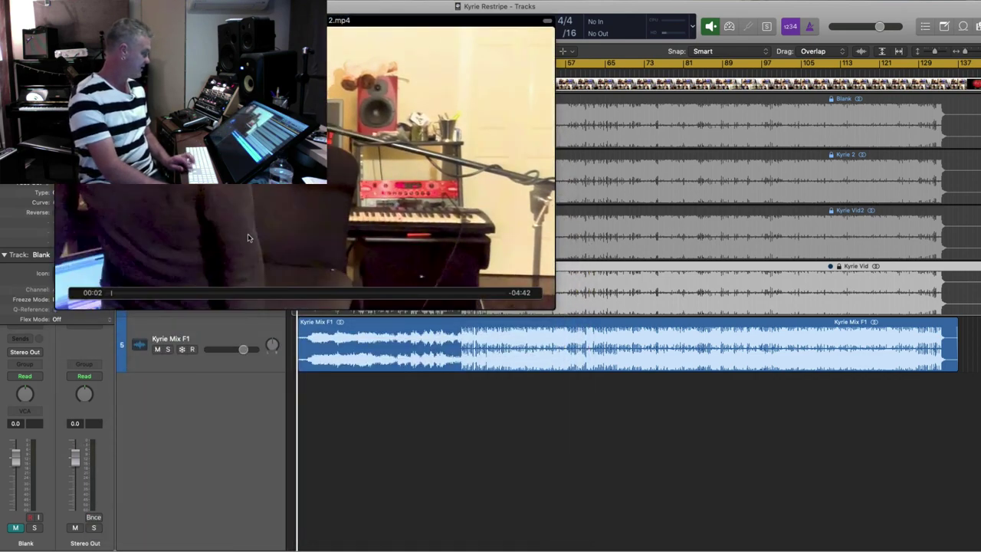
click(223, 331)
key(space)
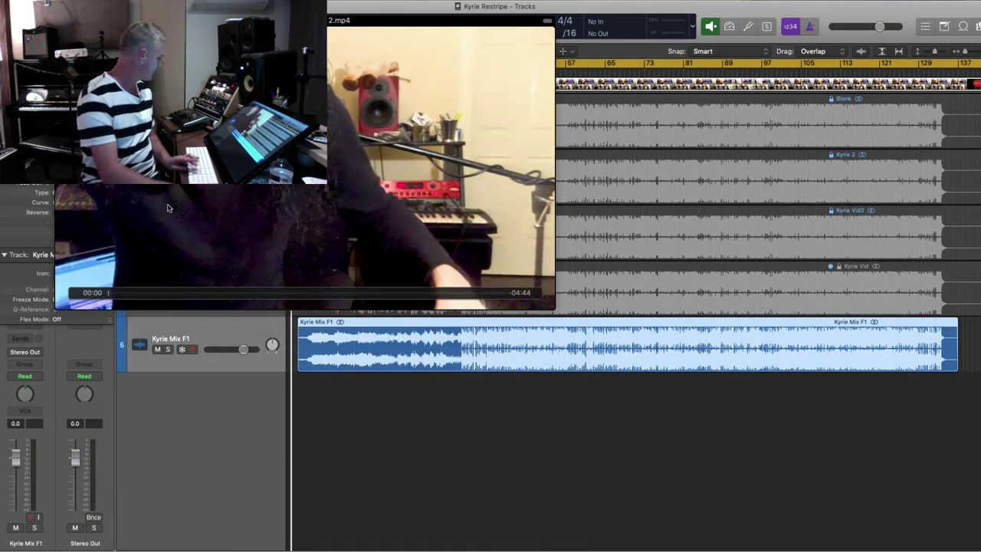
drag(157, 21, 301, 18)
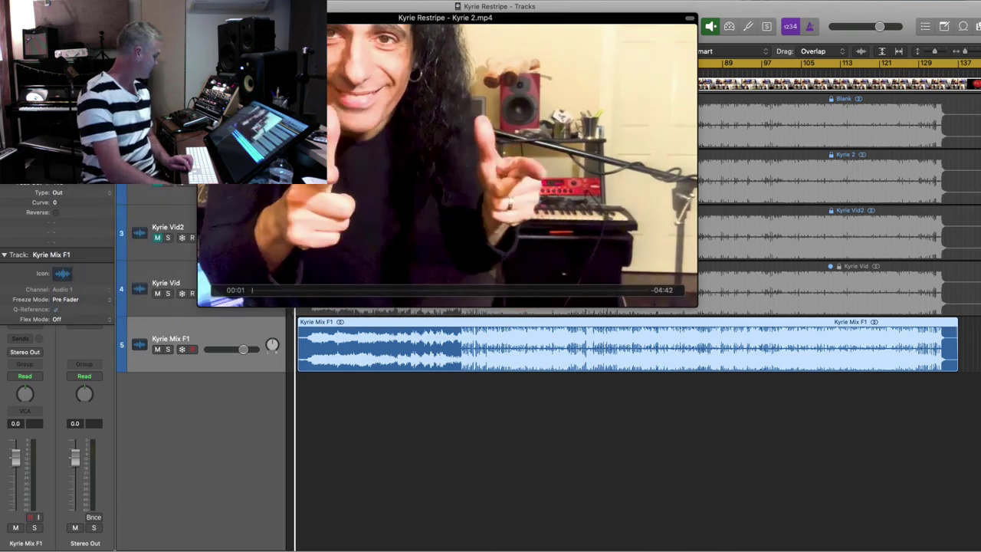
key(space)
- Open the Infinity EQ on the Stereo Out, review its curve while playing from the start, and close it
click(4, 255)
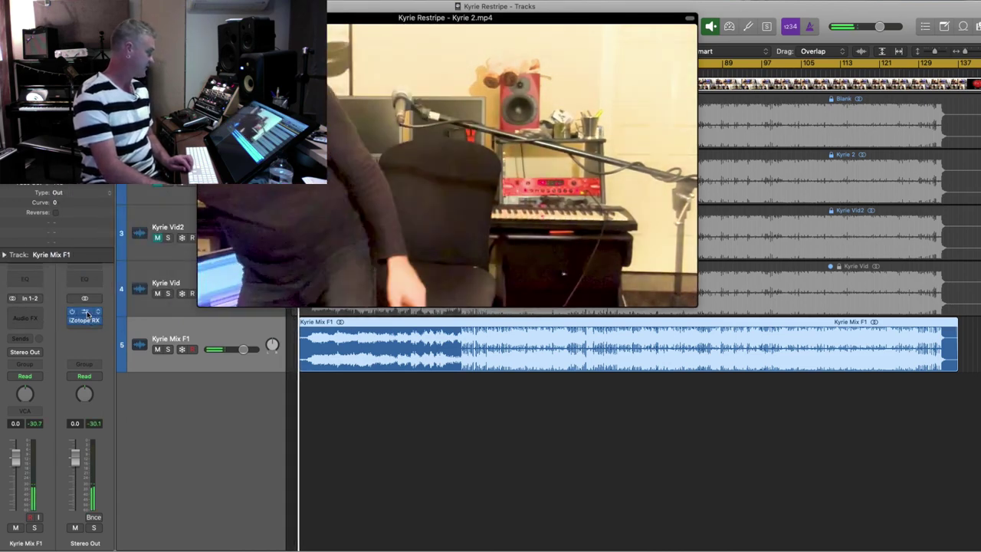
click(85, 312)
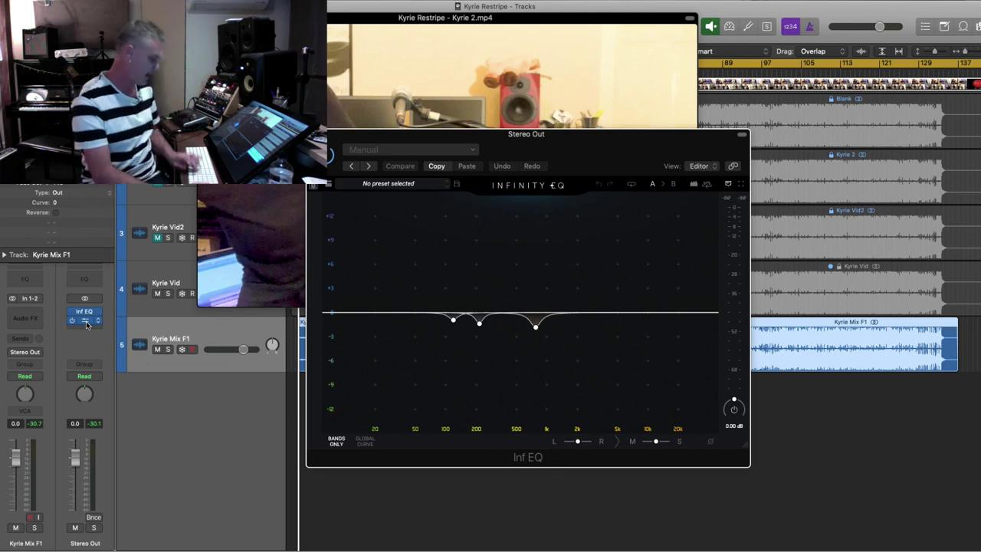
key(Return)
key(space)
drag(439, 137, 619, 48)
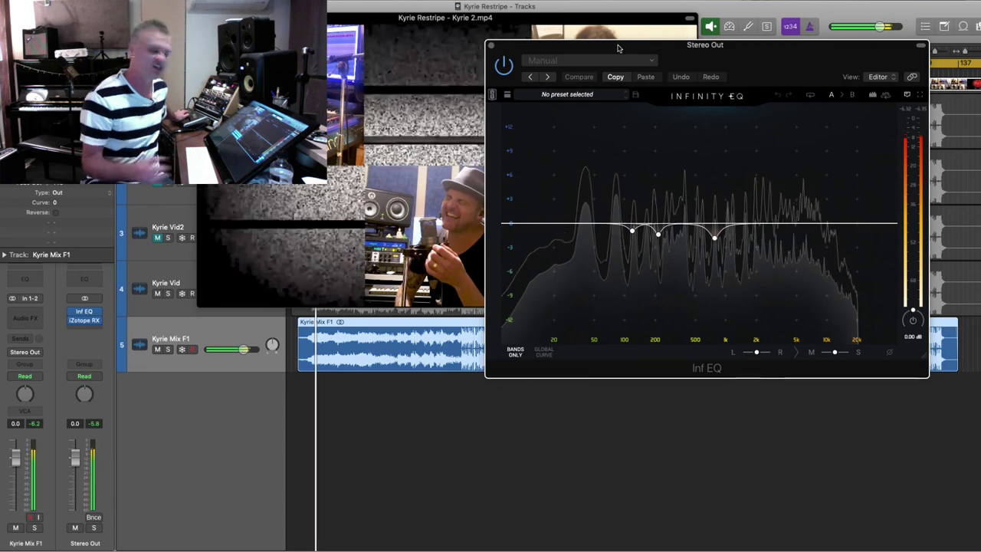
click(491, 46)
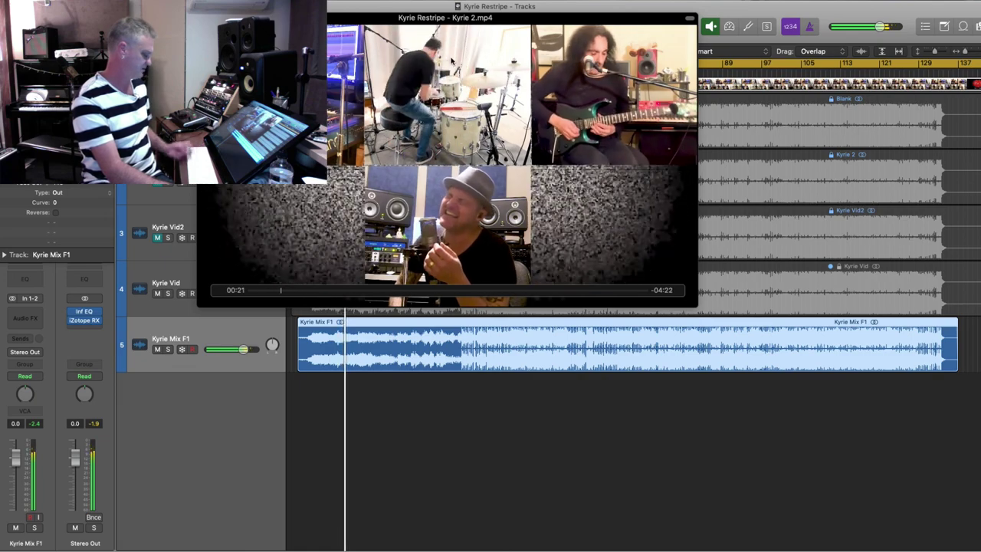
- Move the movie window clear of the bar ruler and play the video with the mix from about bar 103
drag(361, 17, 202, 205)
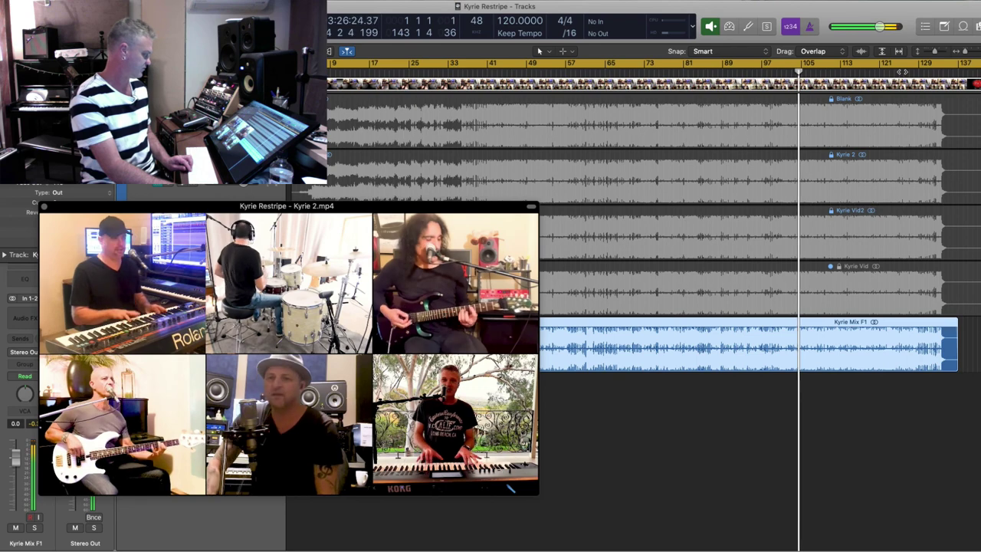